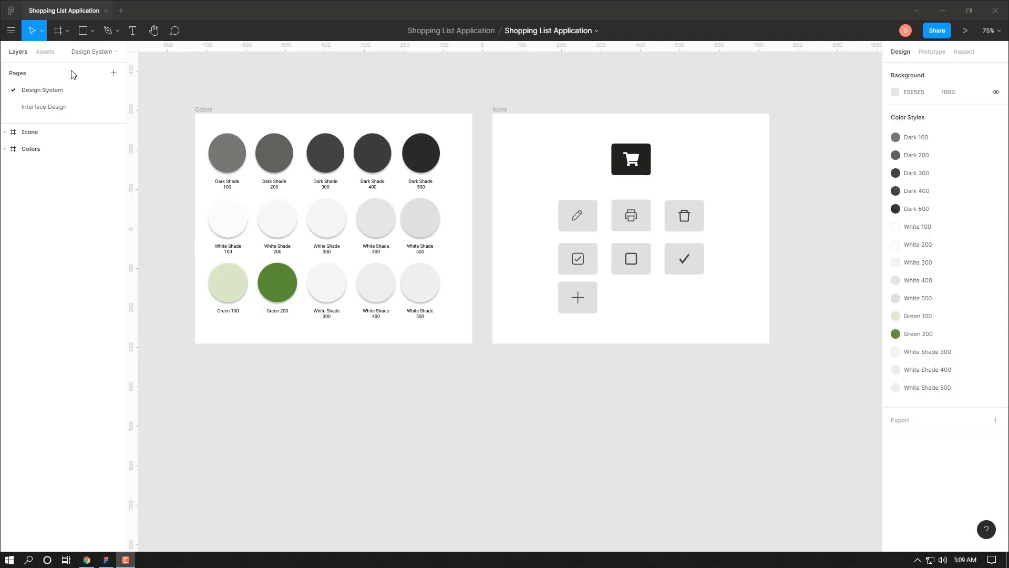
Open the Interface Design page to reach the blank 1440×1024 Desktop - 1 frame
click(59, 108)
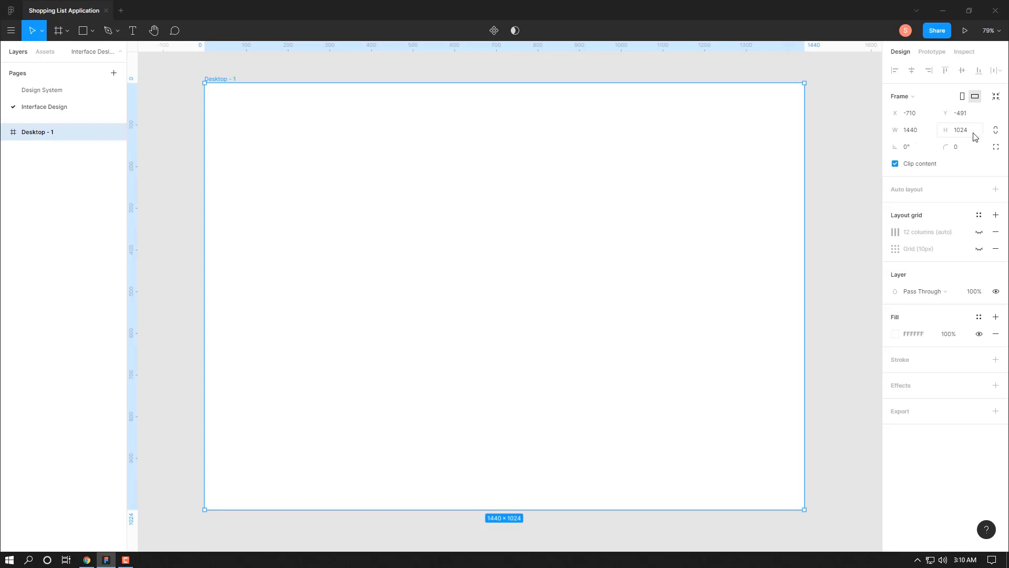
key(f)
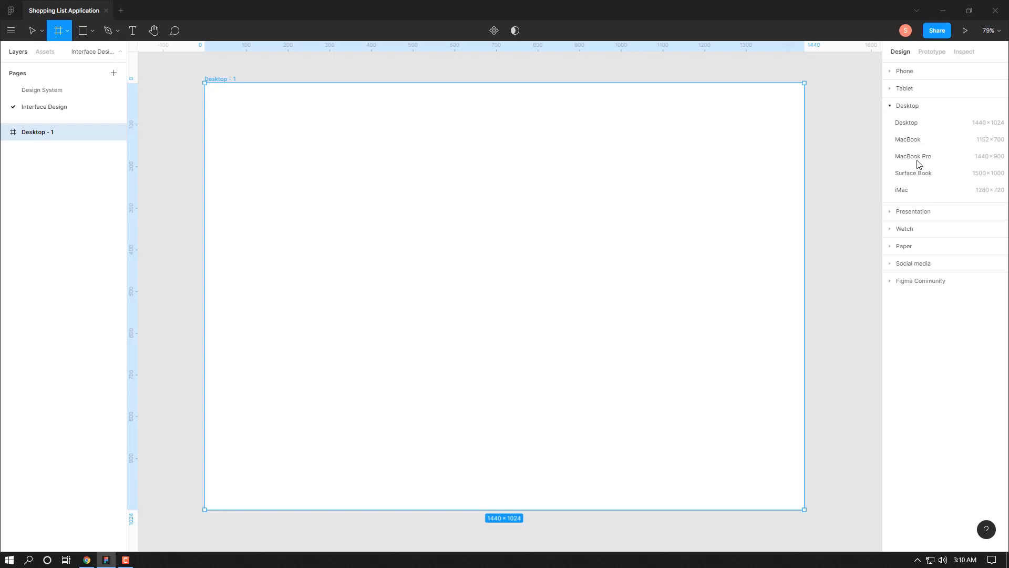
key(v)
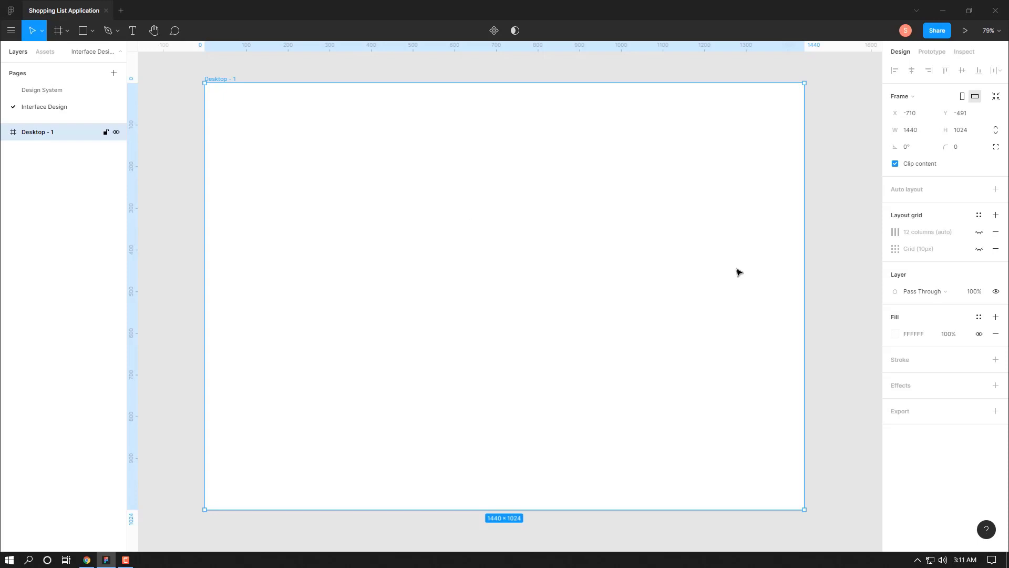
Show the 12-column layout grid on Desktop - 1 and hide the 10px grid
click(980, 248)
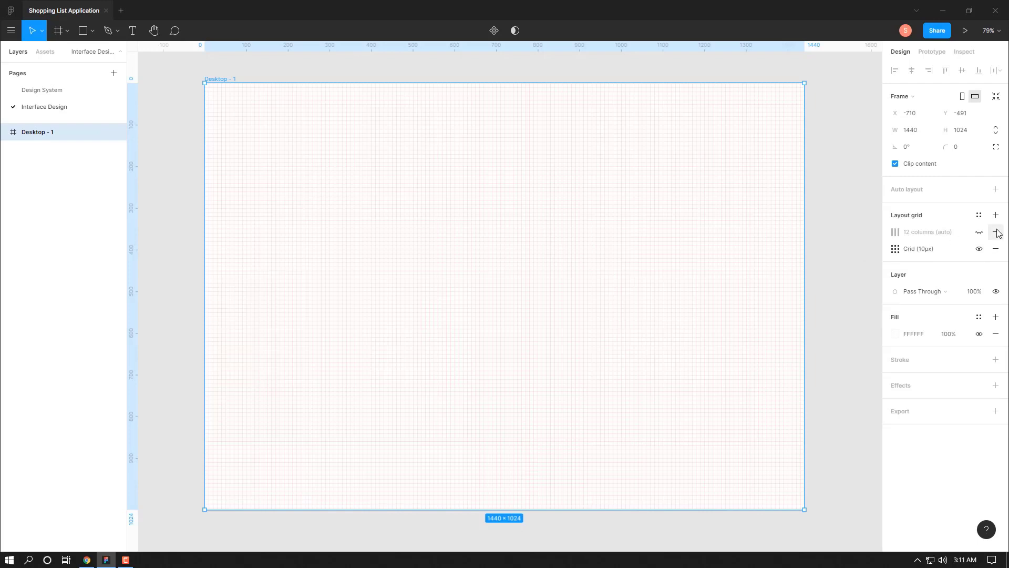
click(979, 232)
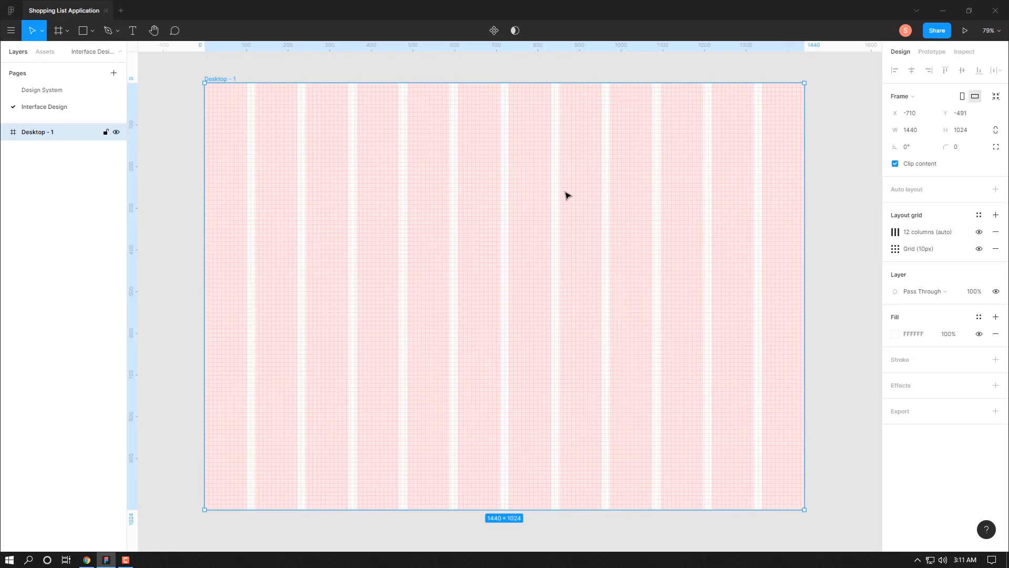
click(978, 249)
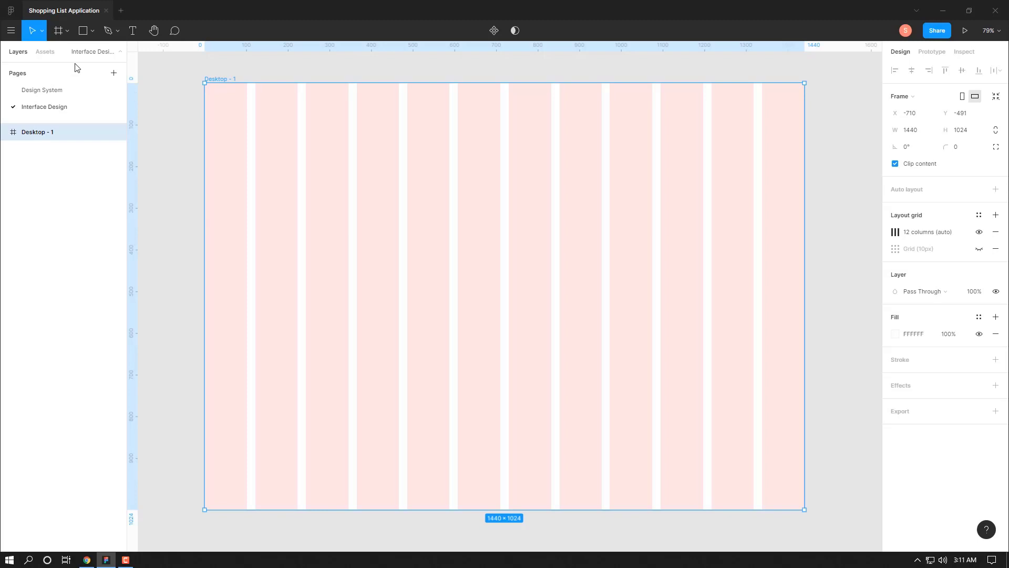
click(59, 31)
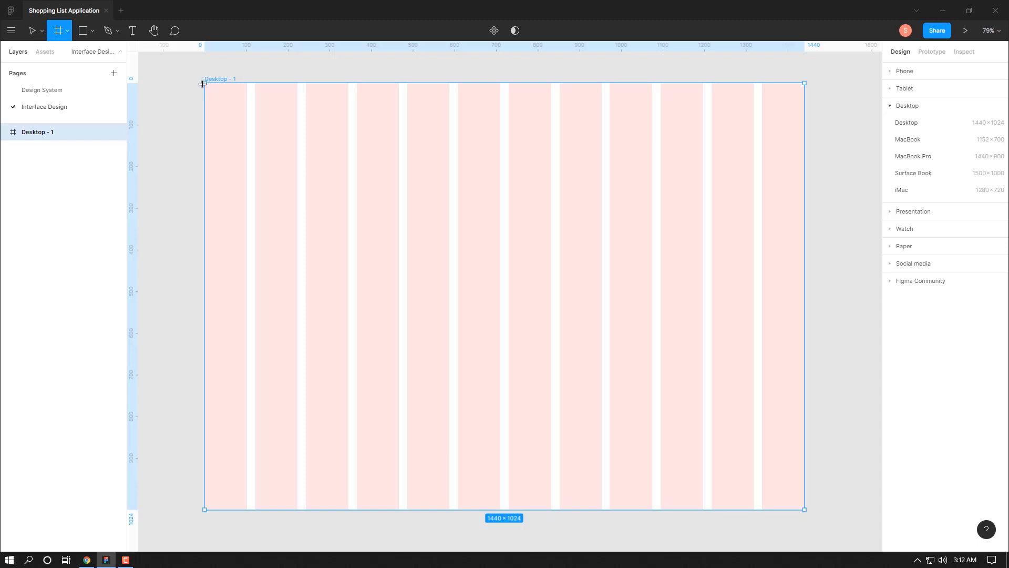
Draw a full-width header frame across the top of Desktop - 1 with height 80
drag(206, 84, 677, 124)
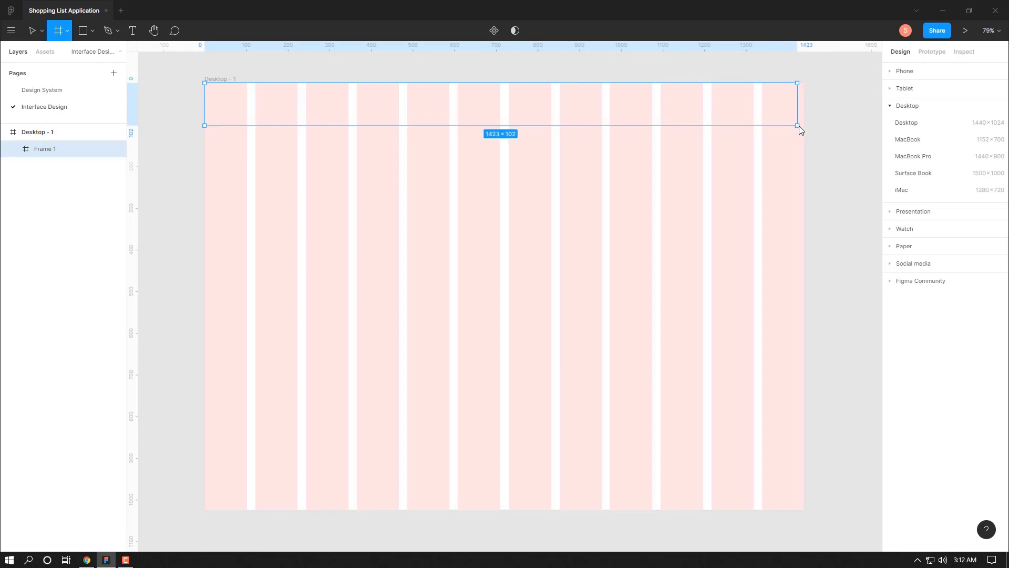
drag(675, 120, 803, 125)
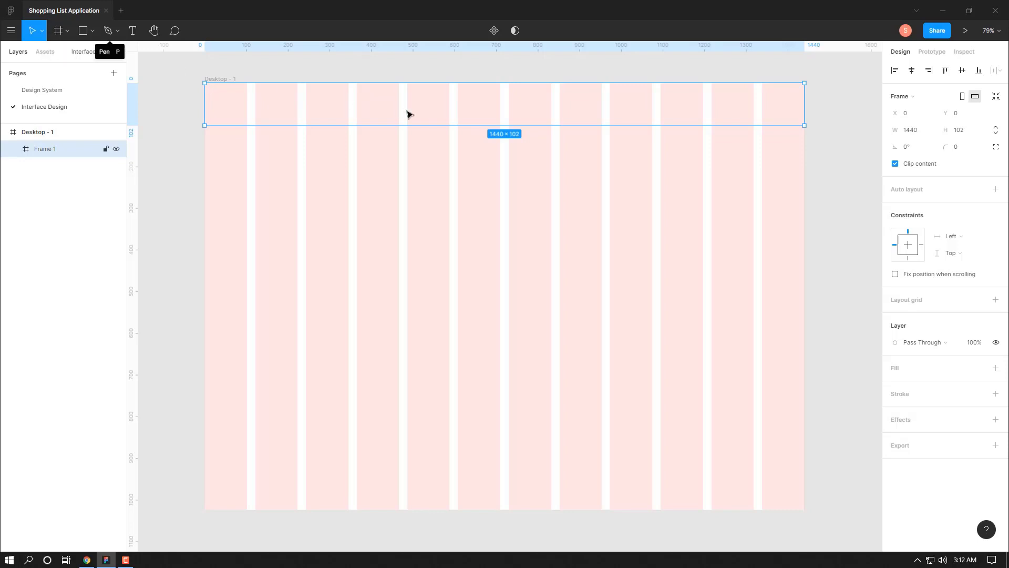
click(959, 130)
key(BackSpace)
text(80)
key(Return)
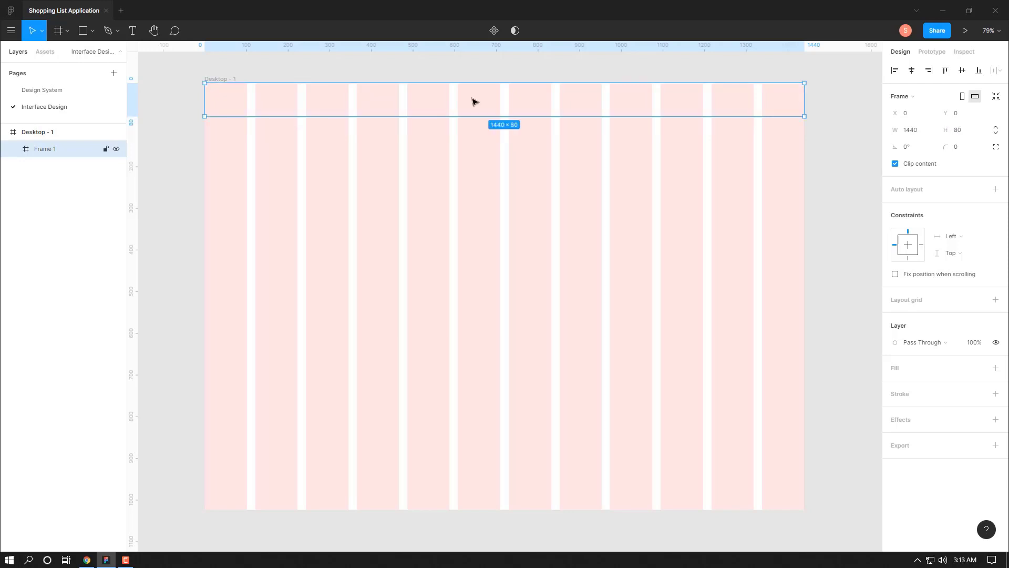
Fill the header frame with Dark 500 and hide the 12-column layout grid
mouse_move(938, 368)
click(979, 368)
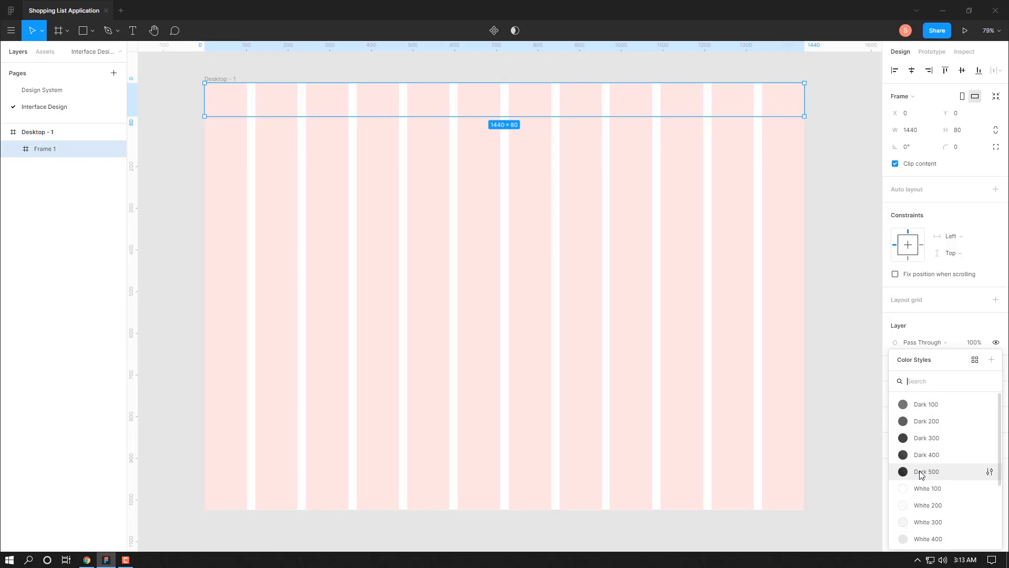
click(921, 472)
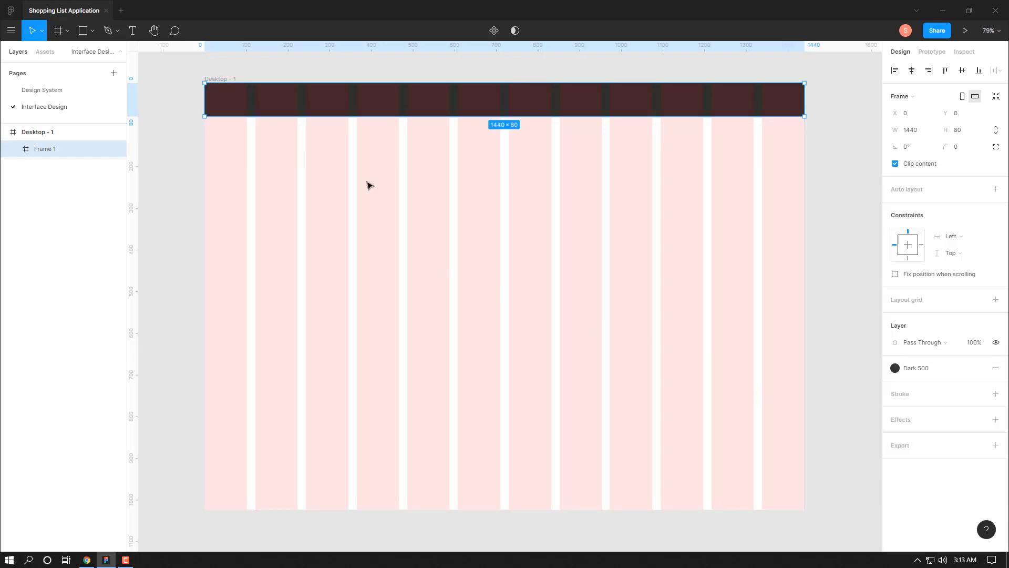
click(57, 132)
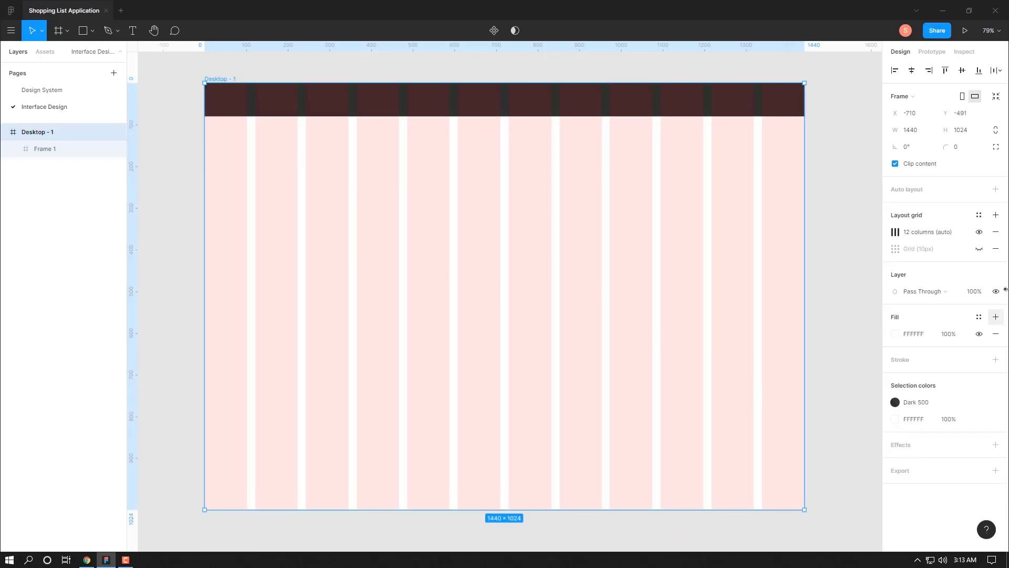
click(979, 231)
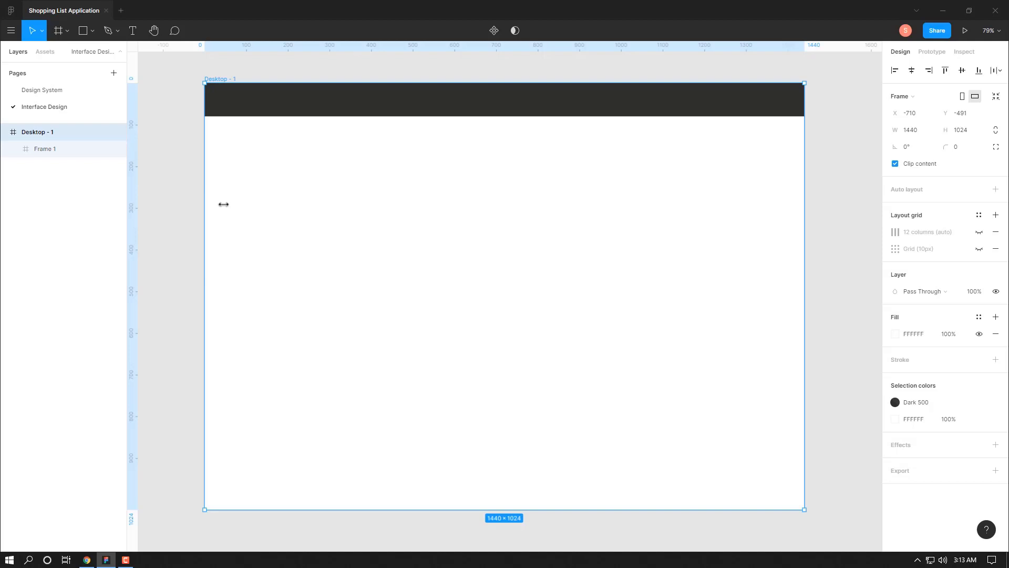
Preview the prototype, then rename the desktop frame to Invoice Dashboard
click(965, 32)
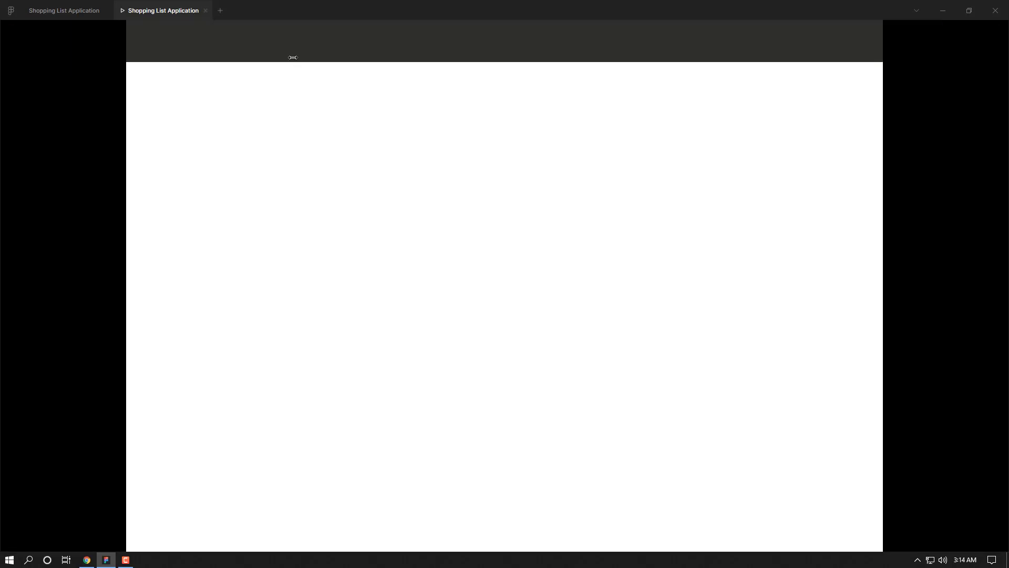
click(58, 6)
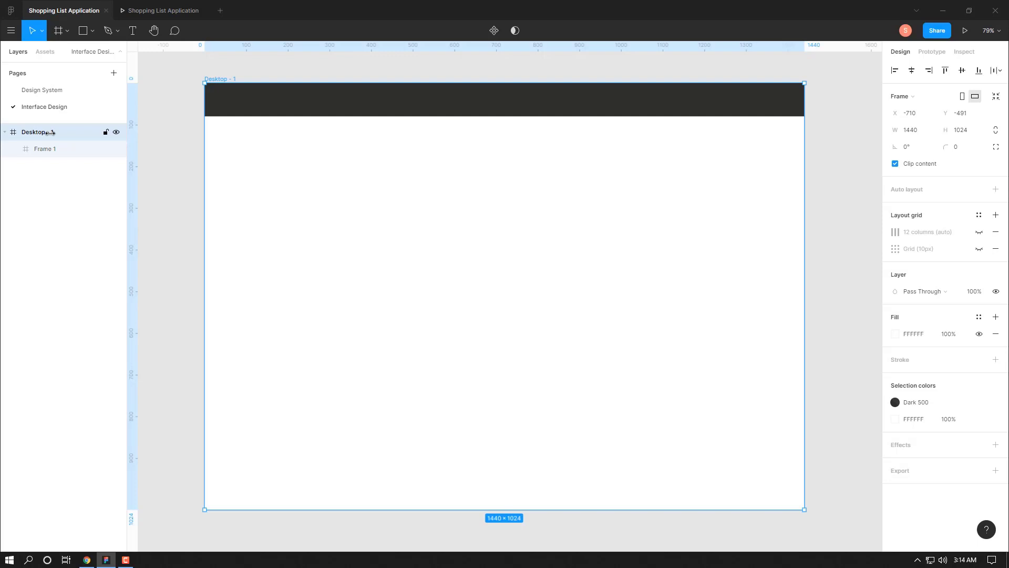
double_click(58, 131)
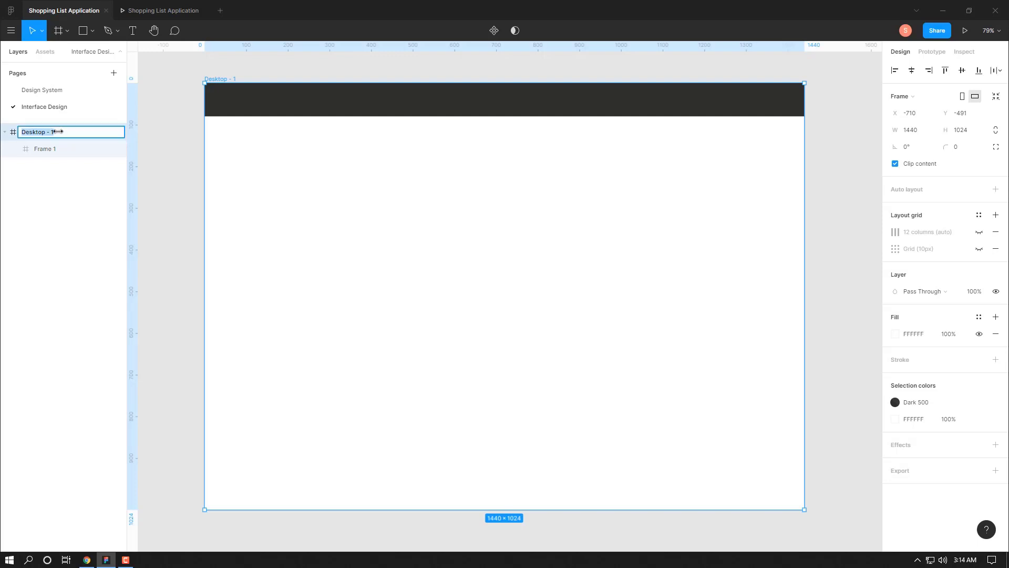
key(BackSpace)
text(oic)
text(e Dashbo)
text(ard)
key(Return)
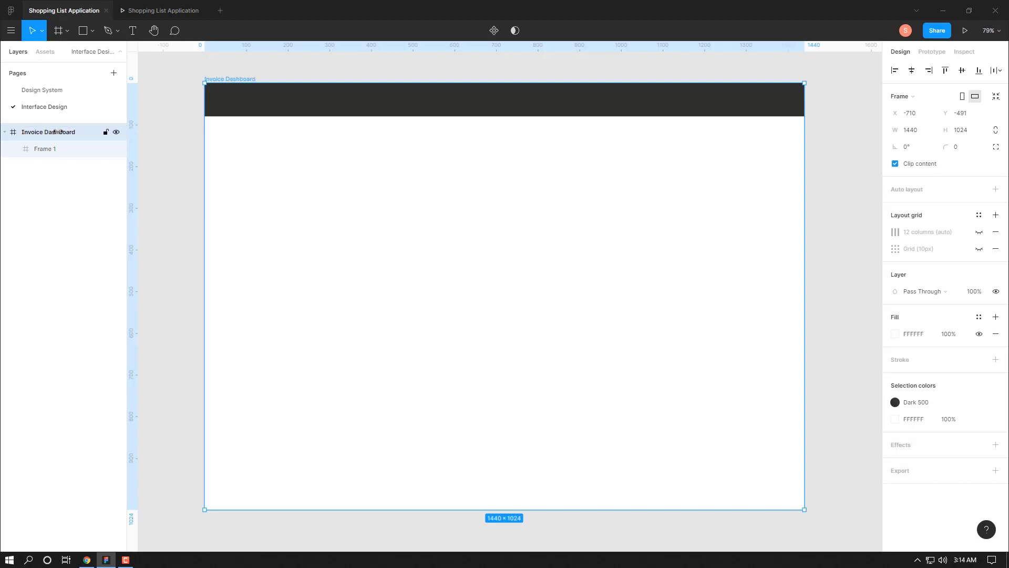
Rename the dark header frame to Nab Bar
click(76, 150)
double_click(72, 149)
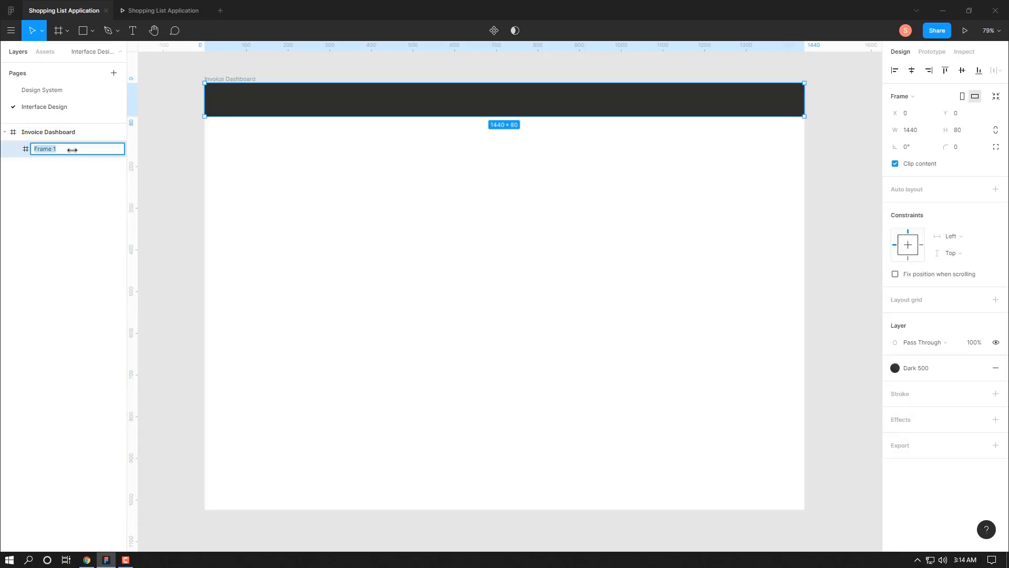
text(Nab )
text(Bar)
key(Return)
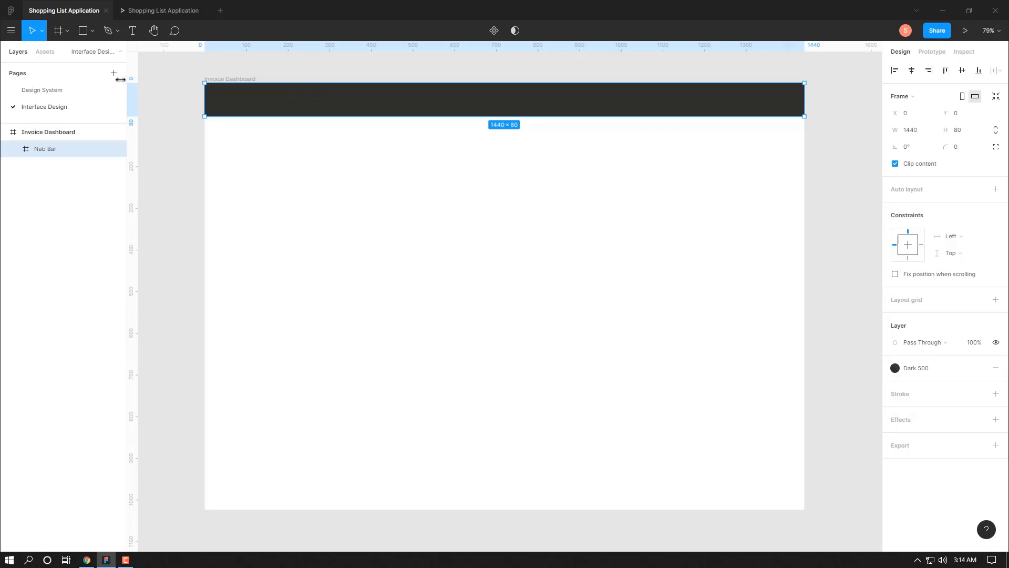
Place the cart Logo component from Assets inside the Nab Bar
click(43, 52)
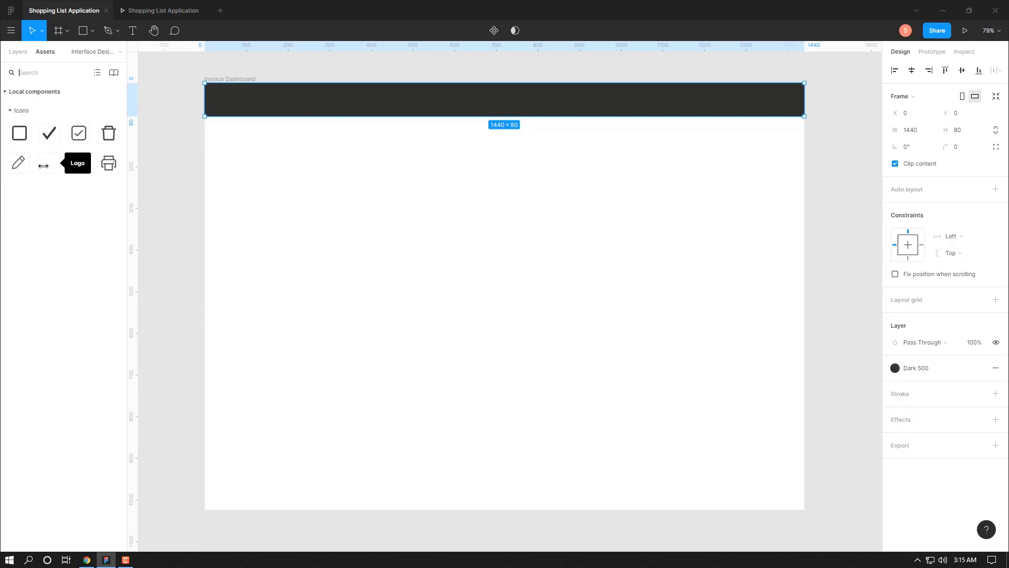
drag(45, 166, 290, 85)
drag(51, 163, 350, 96)
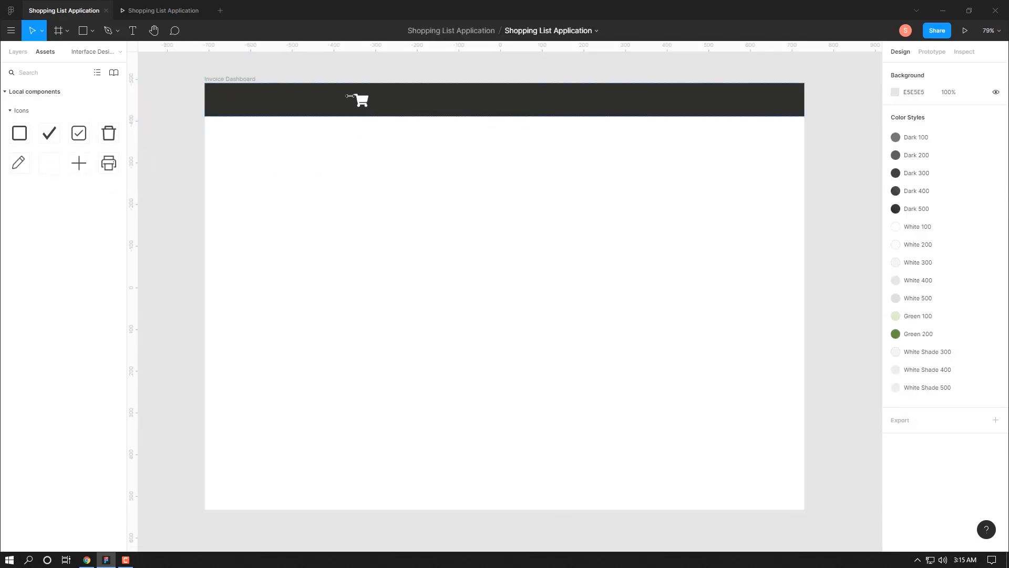
click(18, 51)
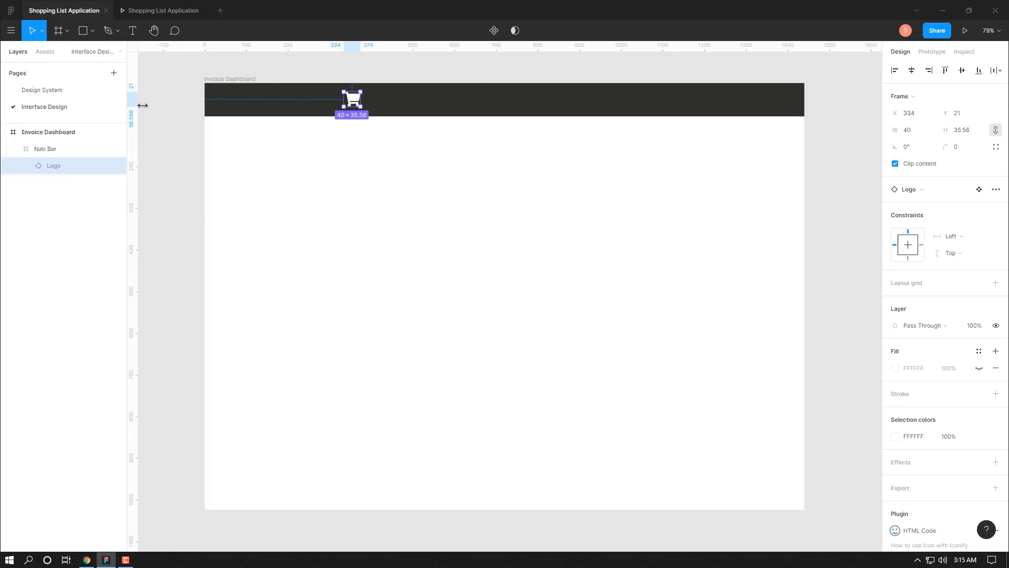
Add a left-aligned 'Stack Shopping' heading at size 24 beside the logo
click(133, 30)
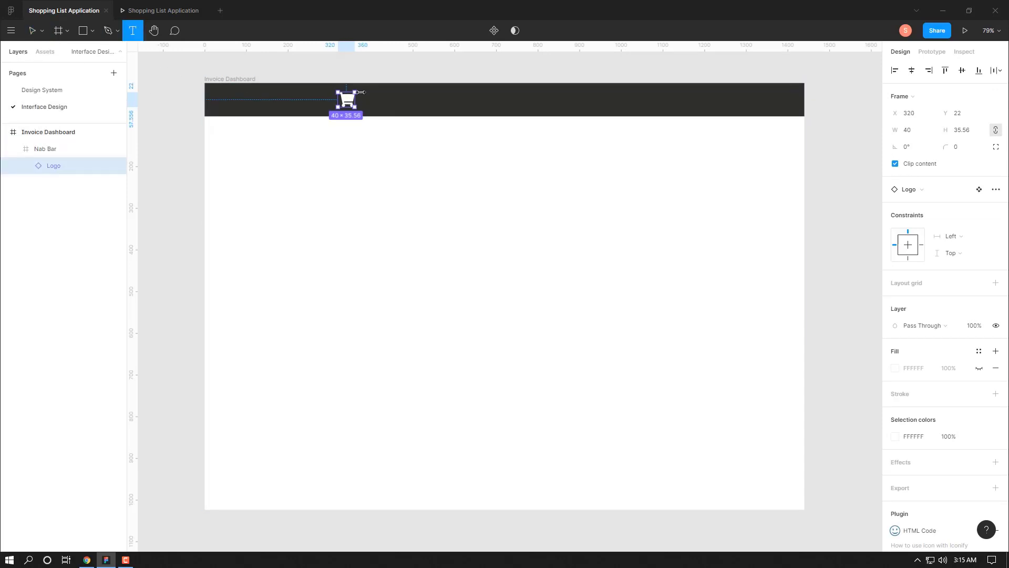
drag(361, 92, 448, 107)
text(Stack Shopping)
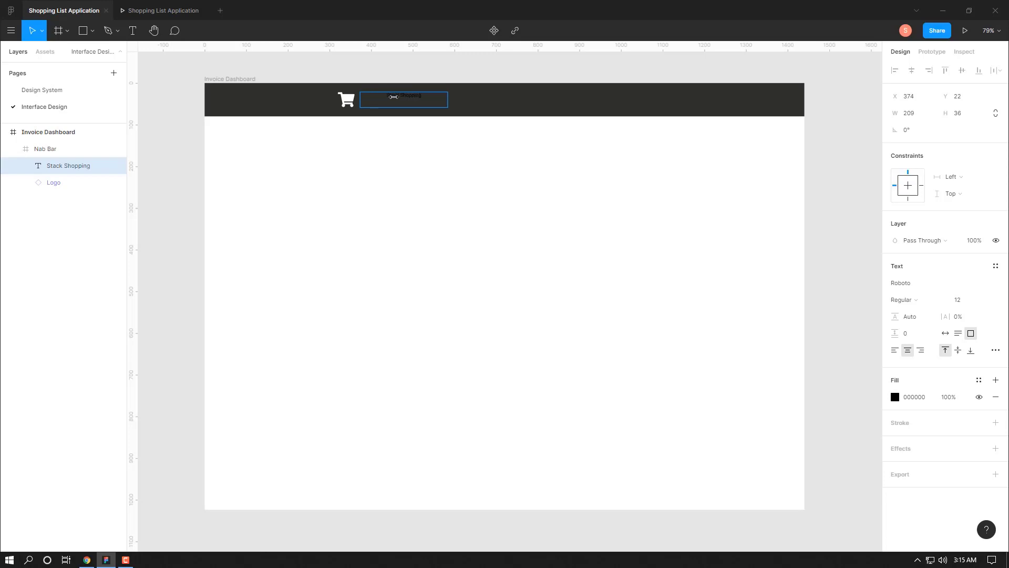
drag(423, 96, 386, 96)
click(894, 350)
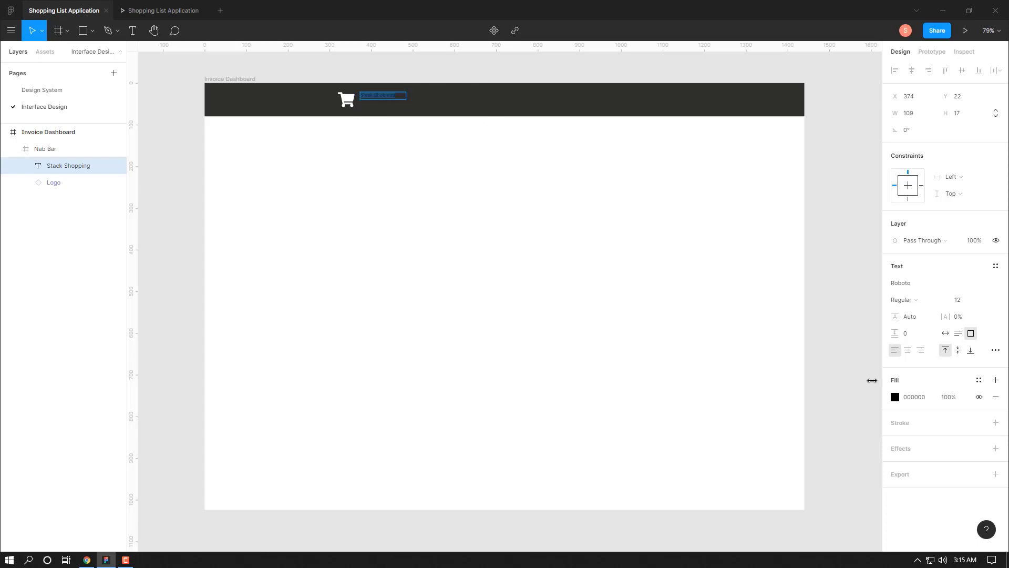
click(986, 300)
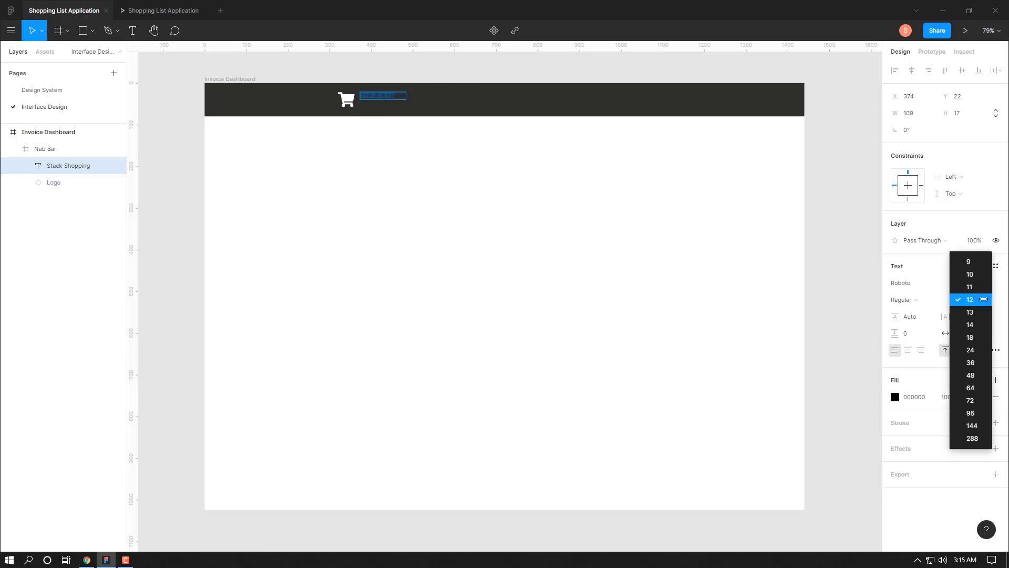
click(970, 351)
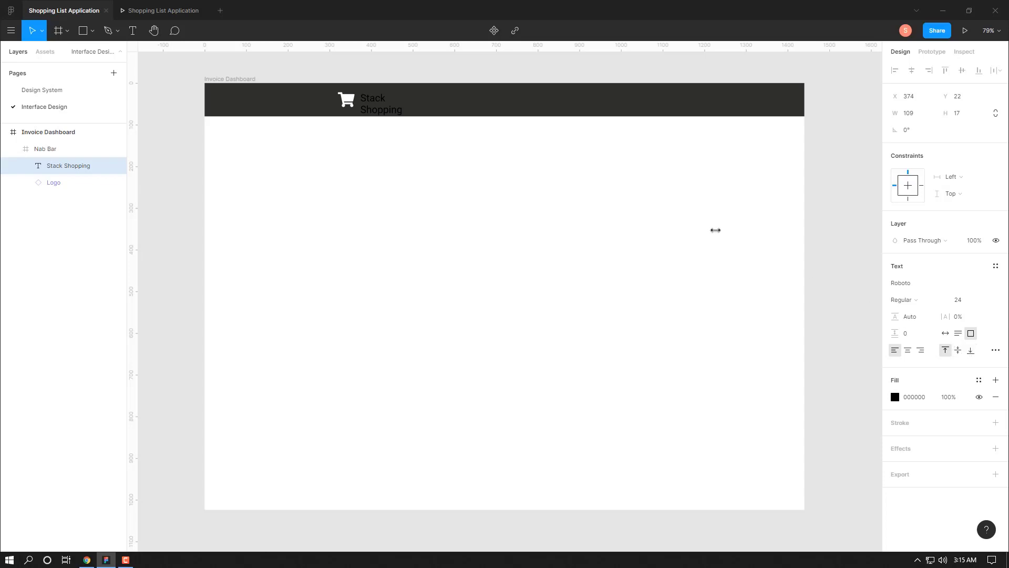
mouse_move(399, 109)
mouse_down()
mouse_move(445, 105)
mouse_move(400, 103)
mouse_up()
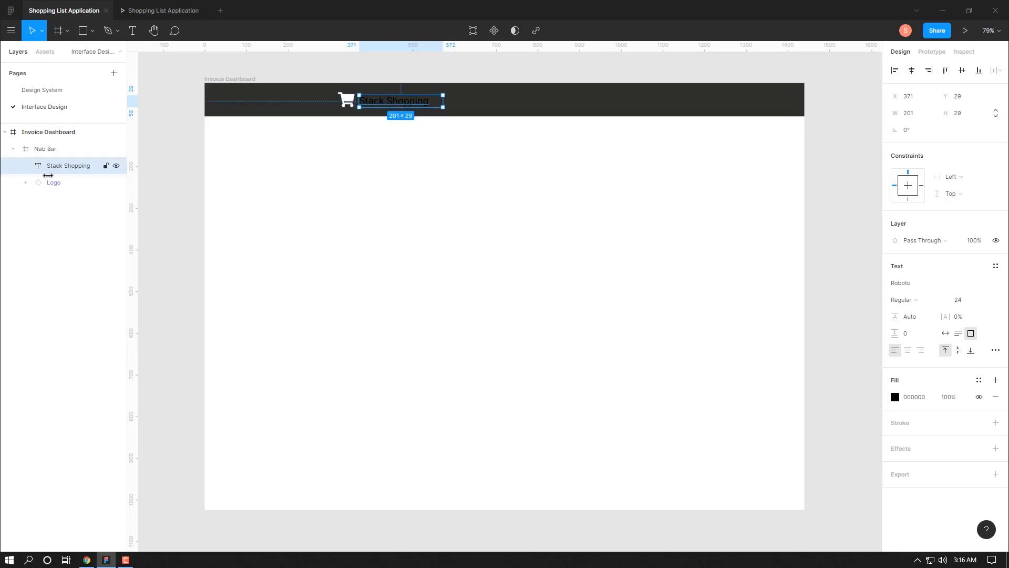
click(48, 182)
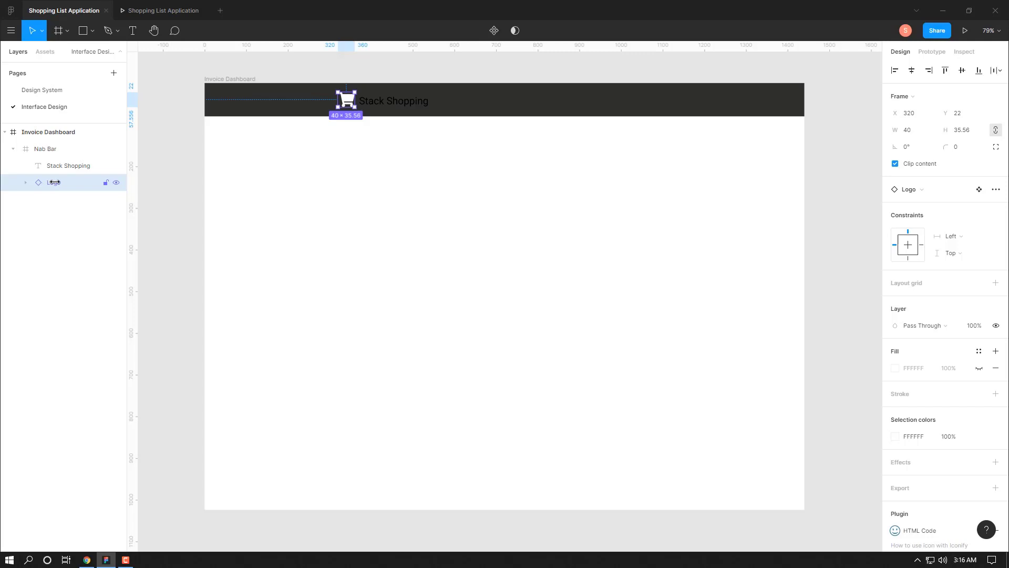
Wrap the logo and title in an auto-layout row with 15 spacing, vertically centred
shift+click(59, 167)
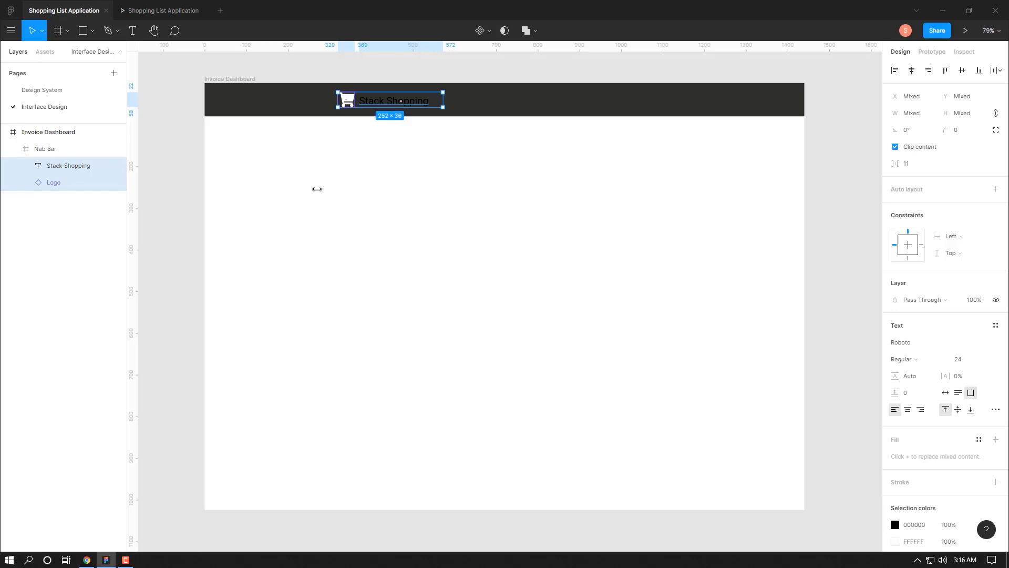
key(shift+a)
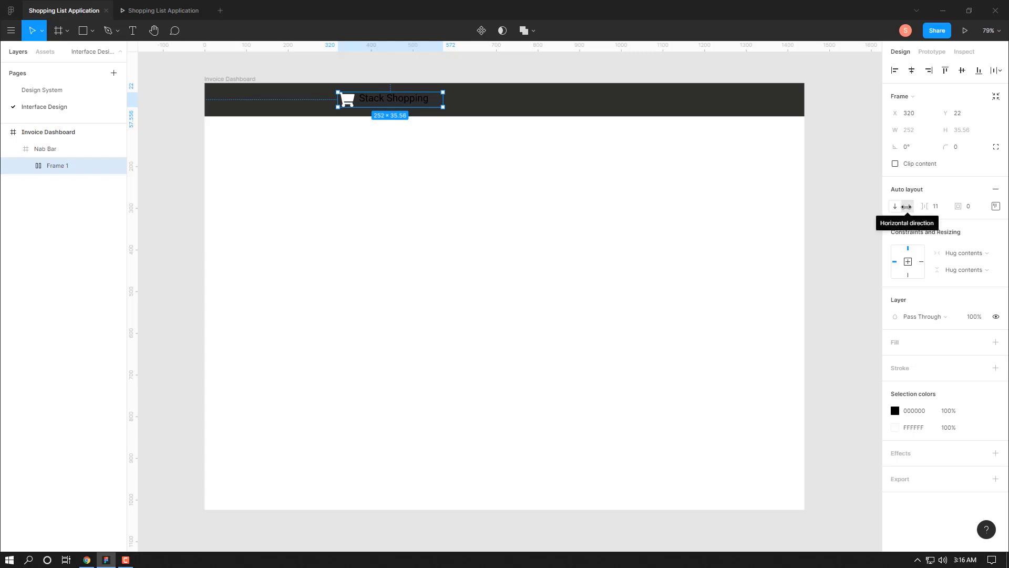
click(937, 207)
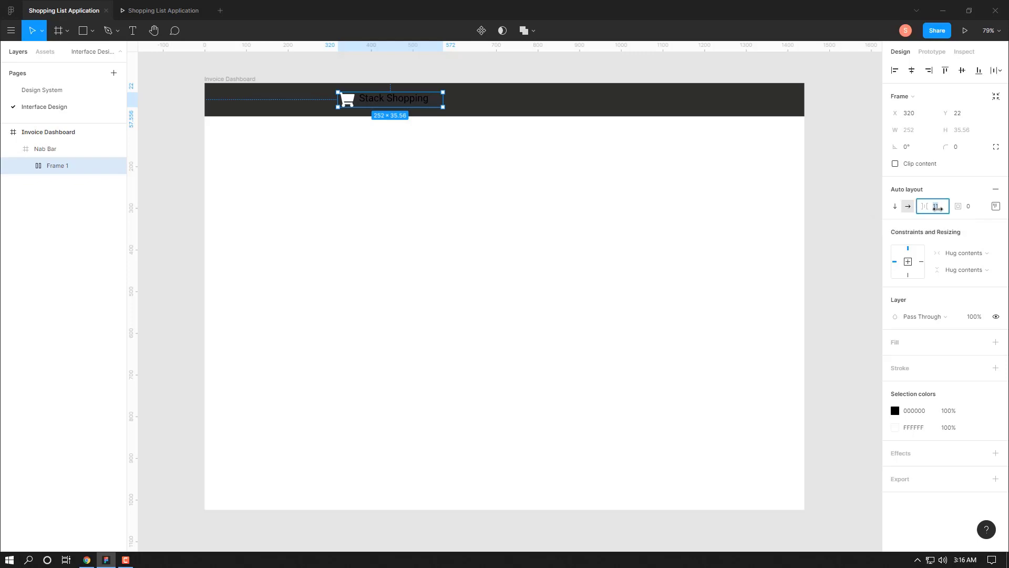
key(BackSpace)
key(Return)
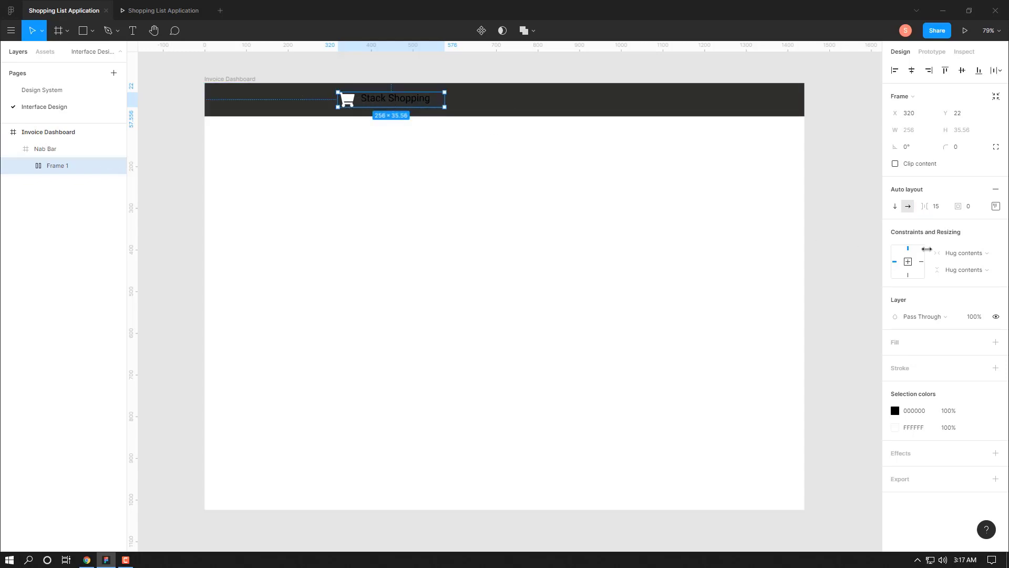
click(996, 206)
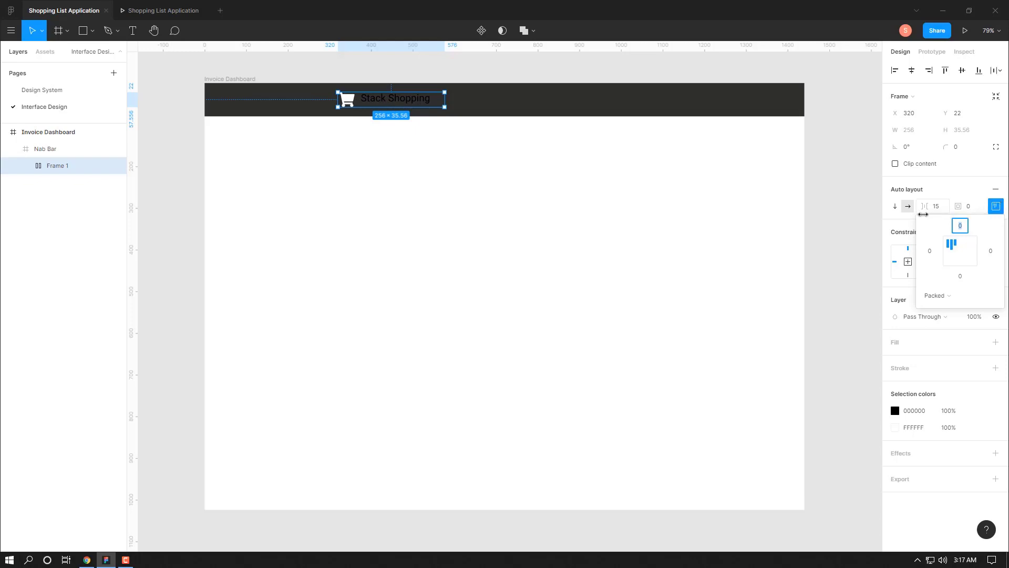
click(951, 252)
Centre the logo-title row horizontally in the nav bar, then nudge it left
click(375, 155)
click(58, 165)
click(912, 70)
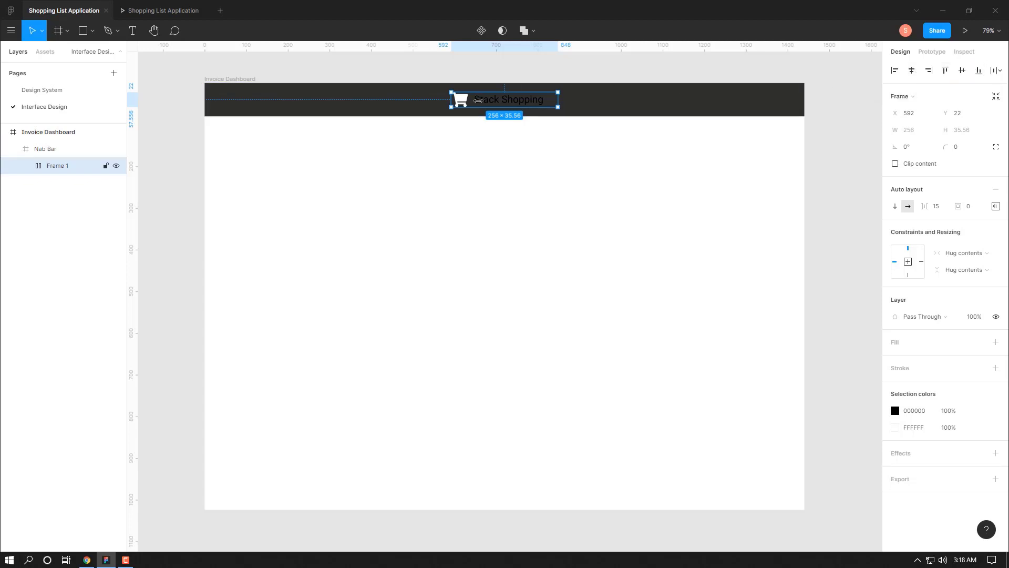
key(shift+Left)
key(shift+Left)
key(shift+Left)
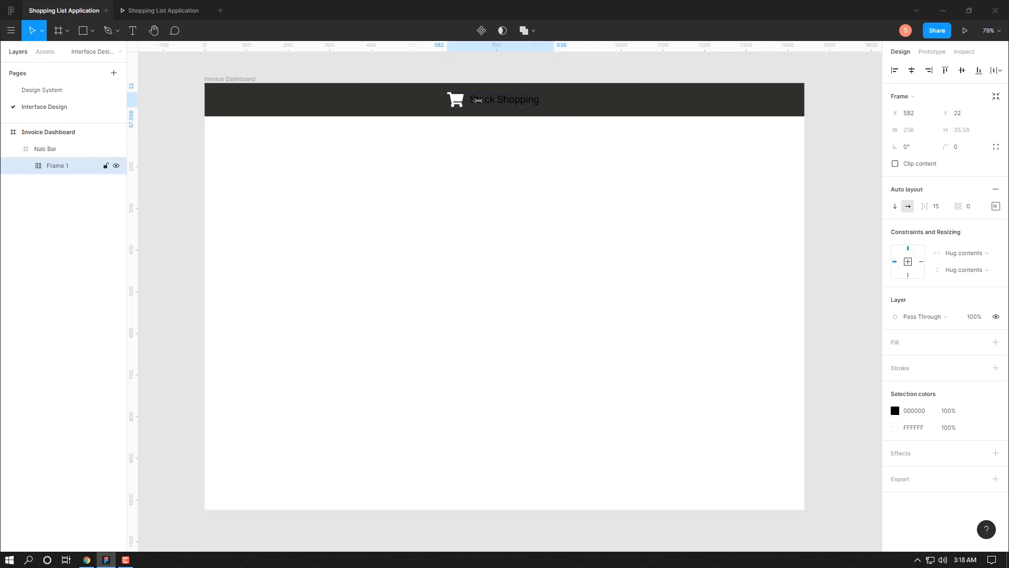
key(shift+Left)
key(shift+Left)
key(shift+Left)
key(shift+Left)
key(shift+Left)
key(shift+Left)
key(Left)
key(Left)
key(Left)
key(Left)
key(Left)
key(Left)
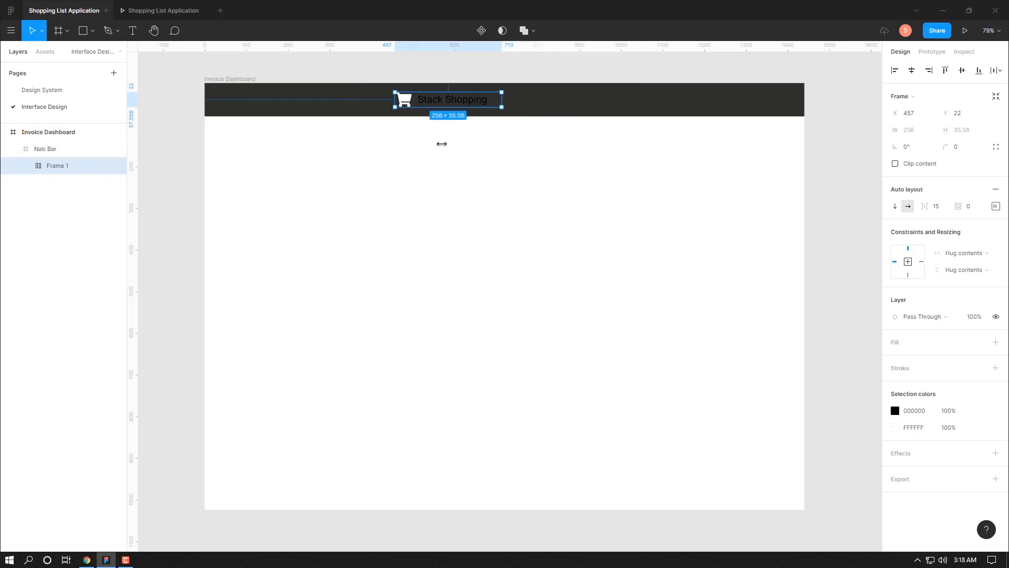
key(Left)
key(Left)
key(Left)
key(Left)
key(Left)
key(Left)
key(Left)
key(Left)
key(Left)
key(Left)
key(Left)
key(Left)
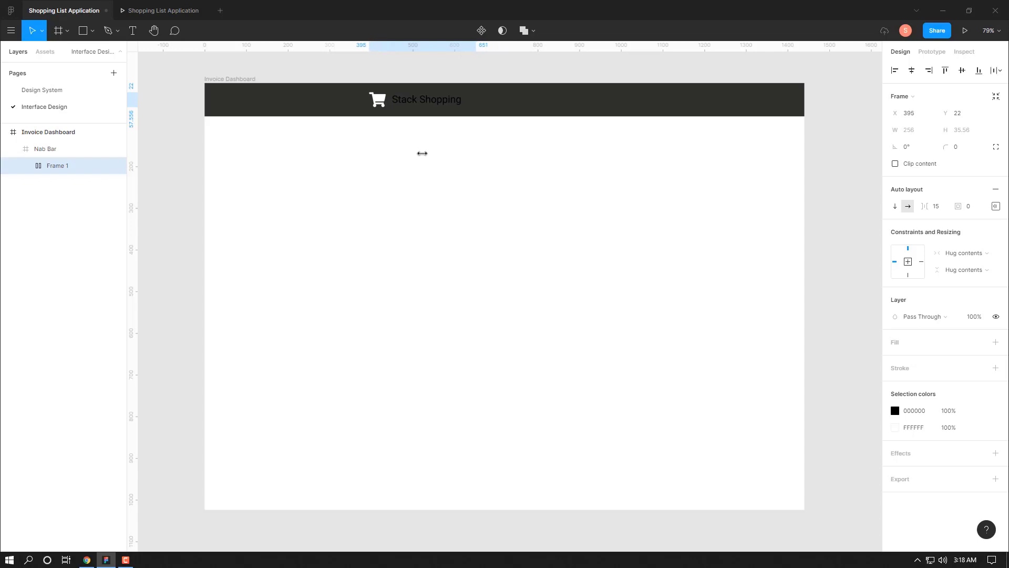
key(Left)
key(Left)
key(Left)
Replace the Stack Shopping title's black fill with the White 100 style
double_click(411, 100)
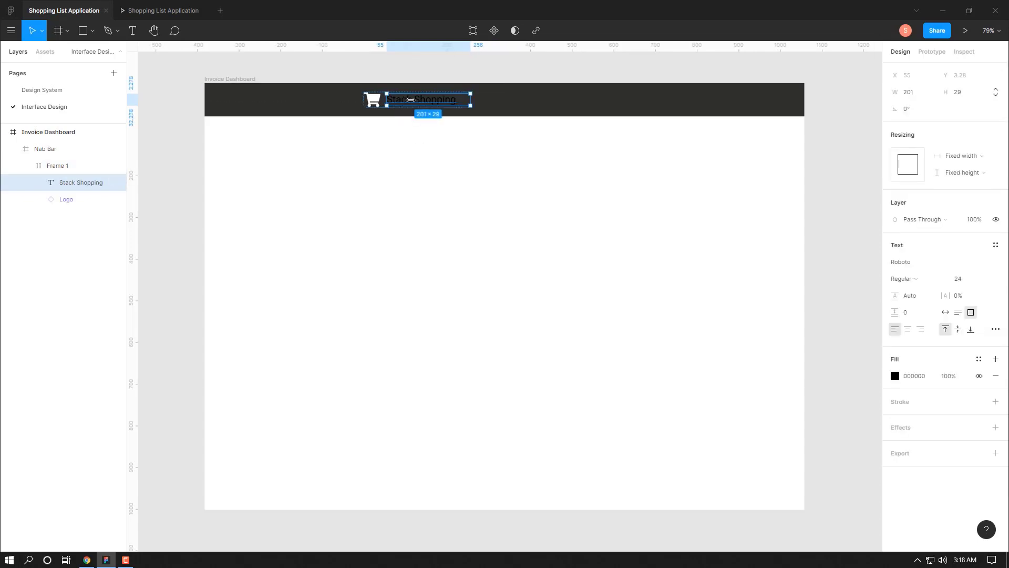
drag(388, 100, 531, 174)
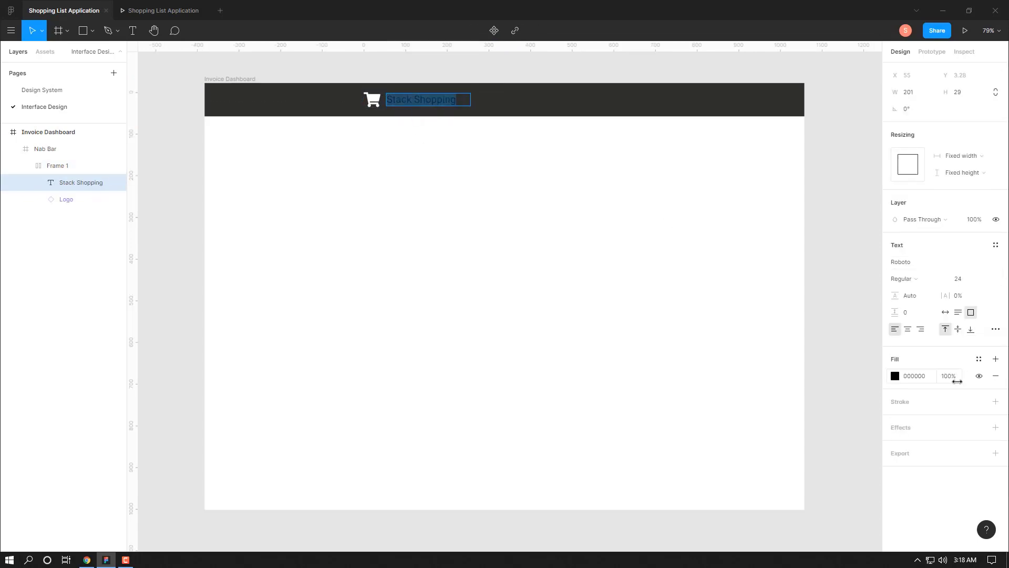
click(995, 376)
click(977, 359)
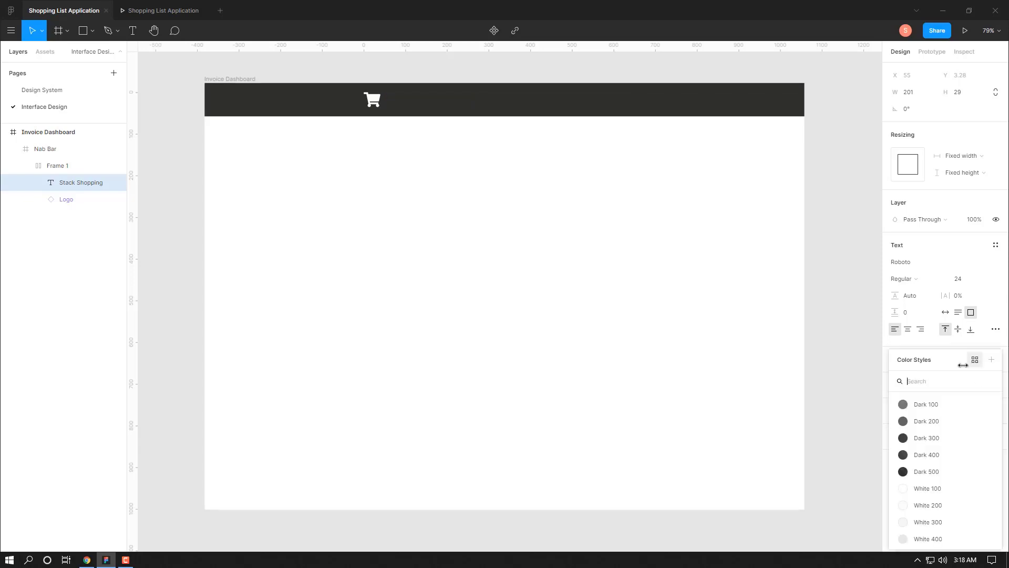
click(932, 489)
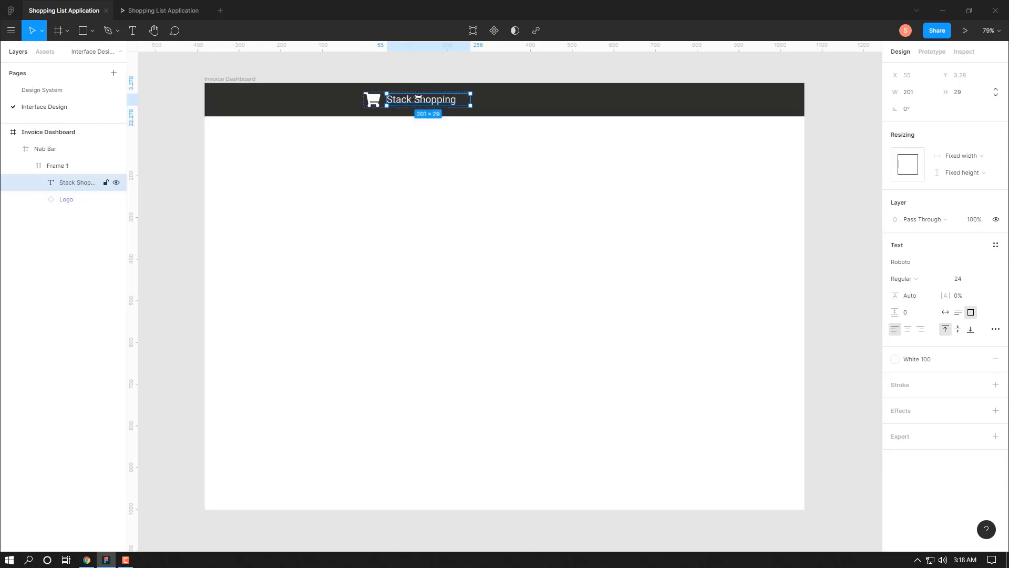
Preview the dashboard, then set the title's font weight to Medium
click(176, 12)
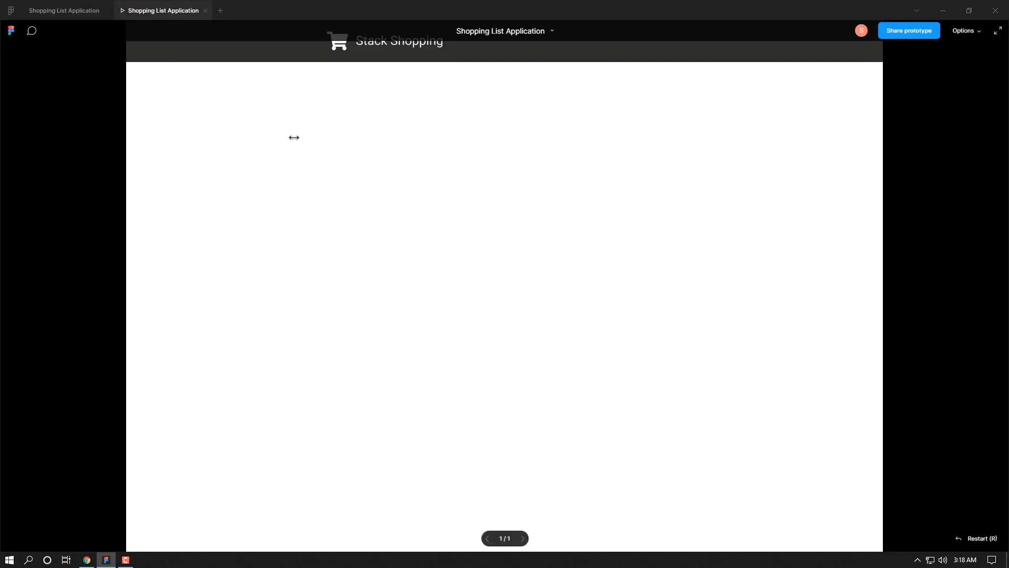
click(92, 11)
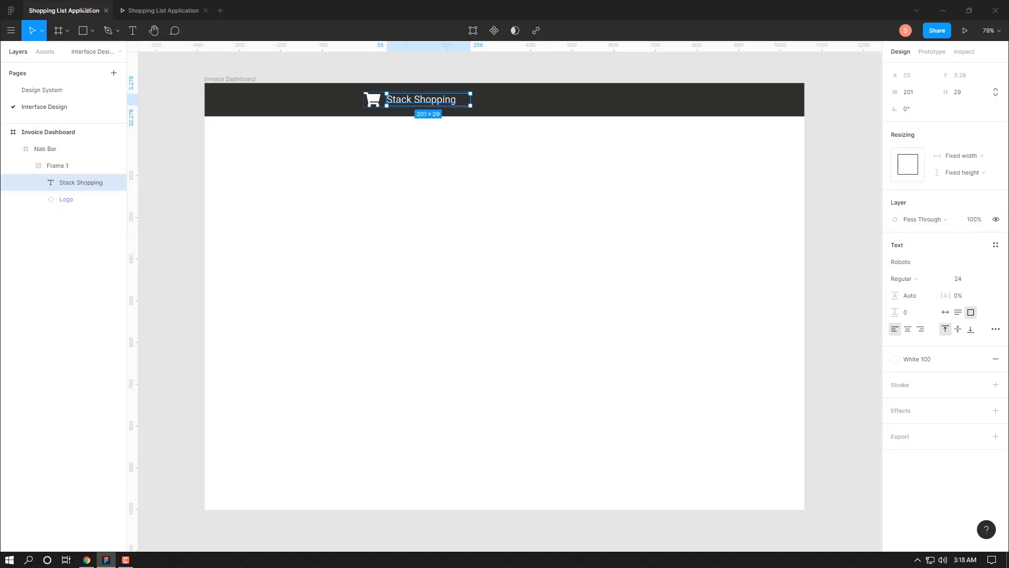
click(925, 272)
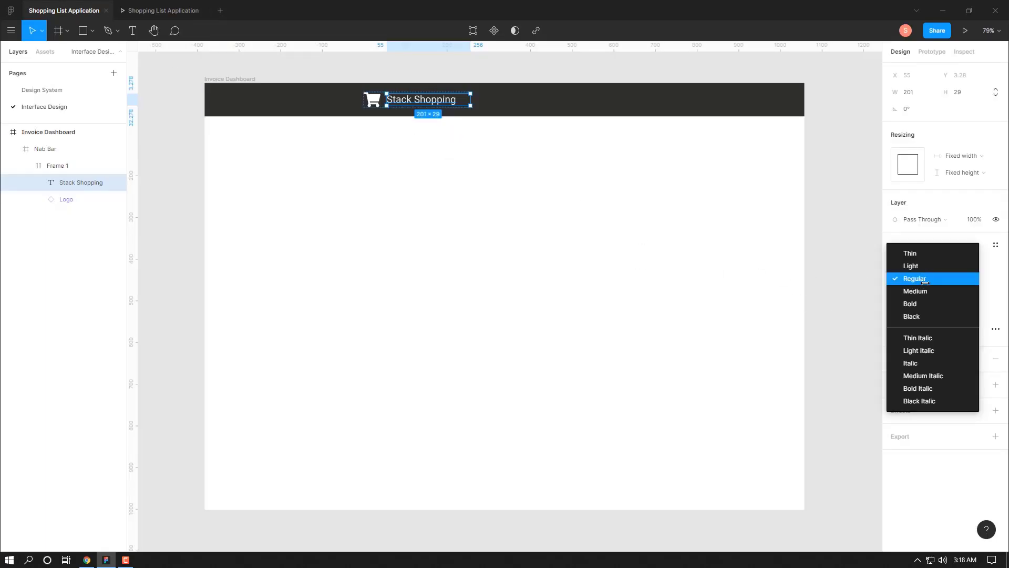
click(415, 97)
double_click(415, 98)
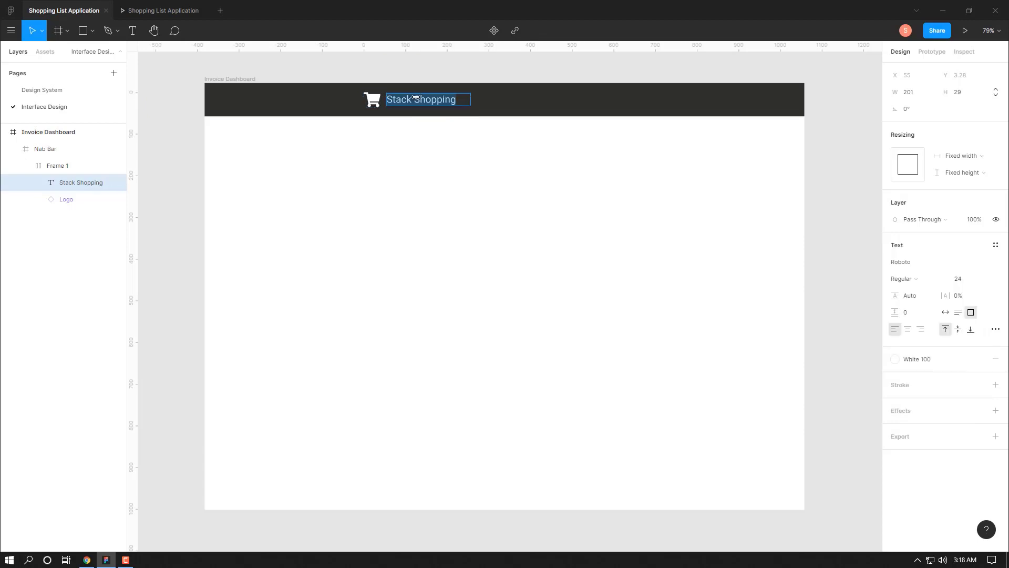
click(912, 280)
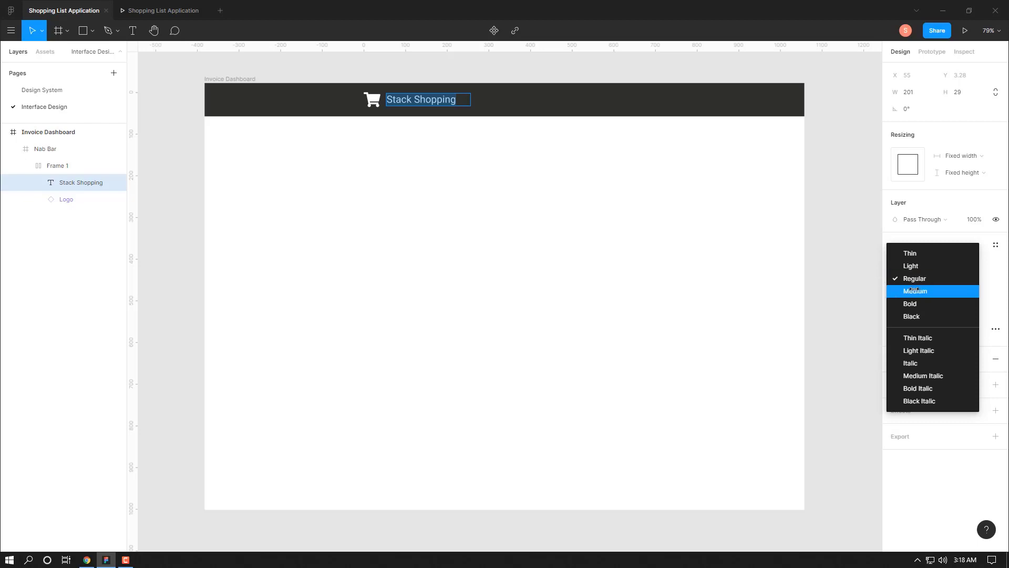
click(913, 291)
click(380, 148)
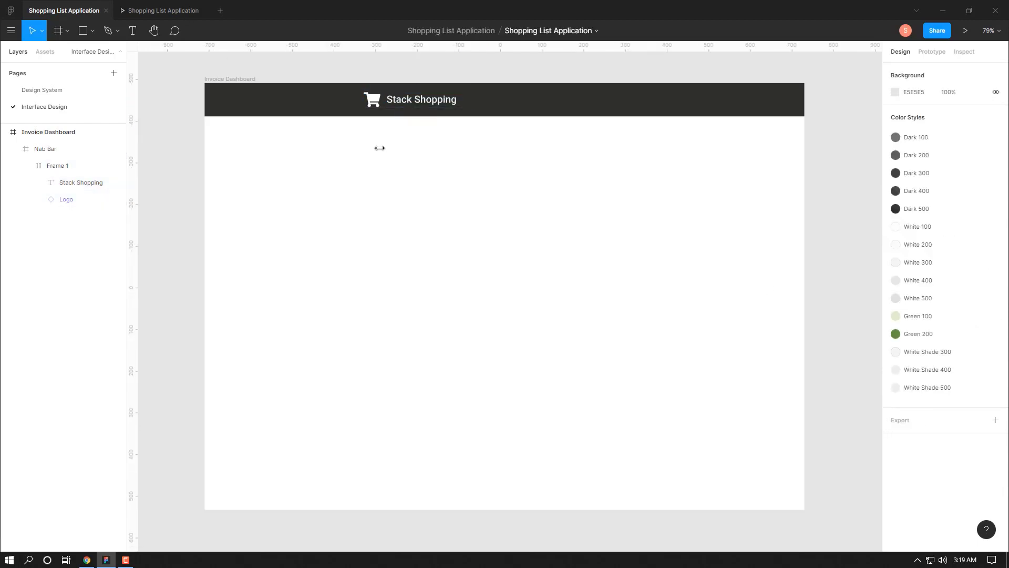
click(26, 165)
Select the Nab Bar frame and preview the dashboard prototype
click(70, 166)
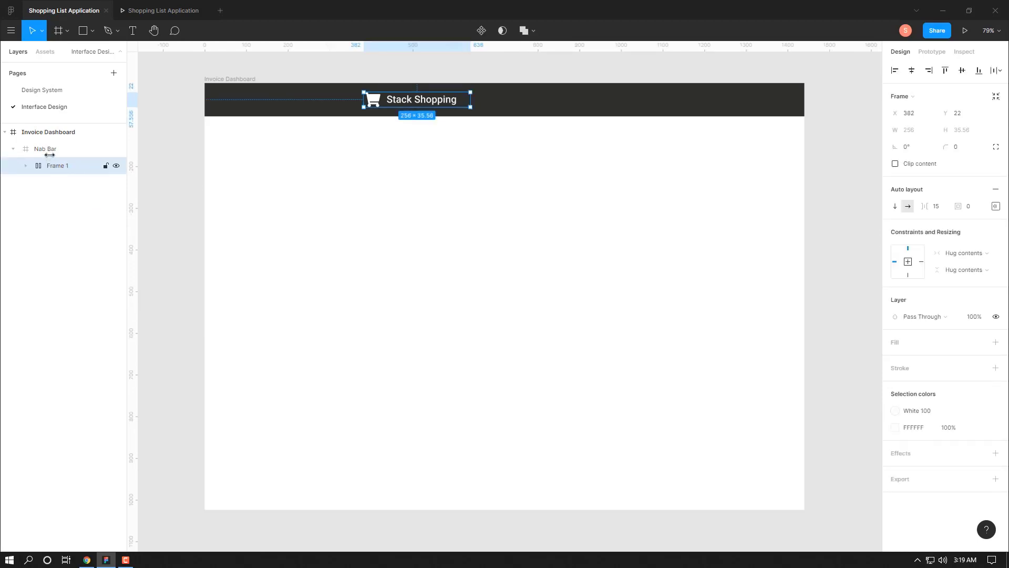
click(50, 149)
click(13, 149)
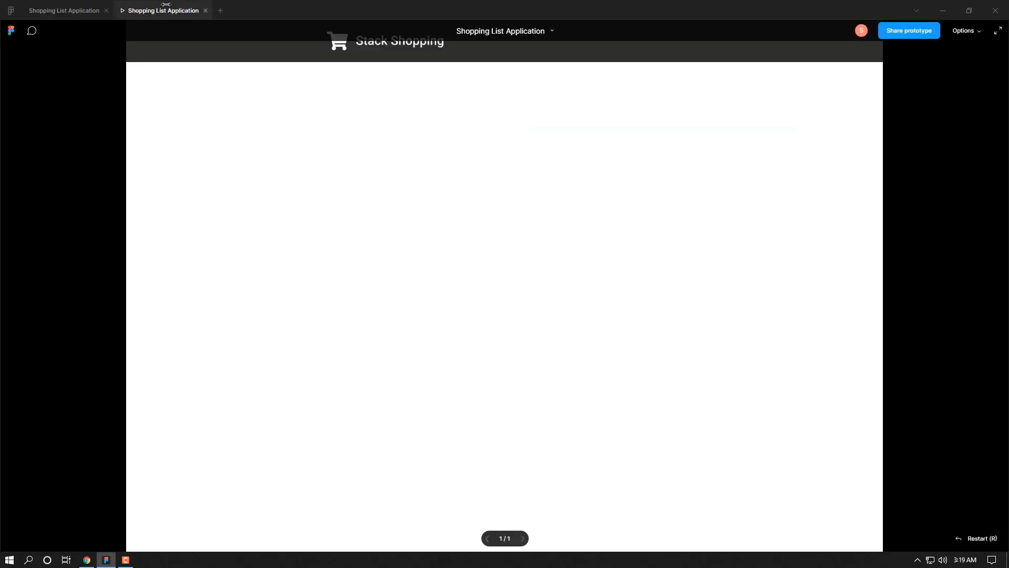
click(163, 5)
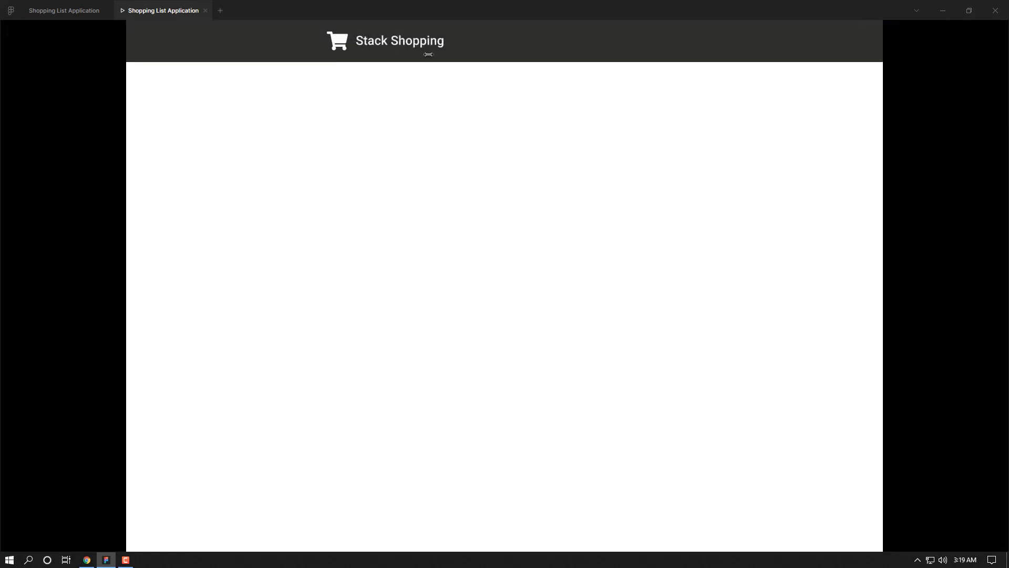
click(79, 10)
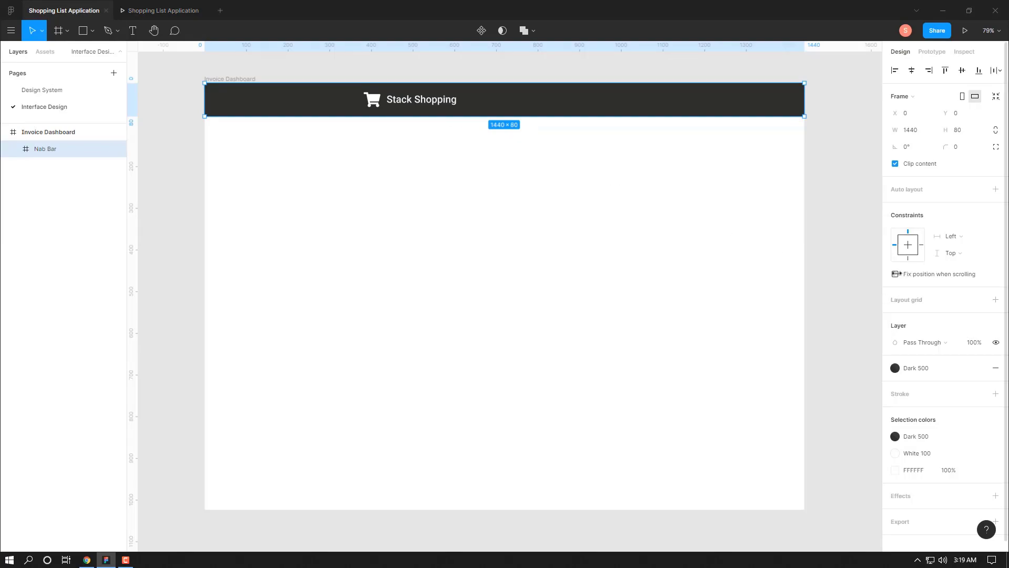
Turn on 'Fix position when scrolling' for the Nab Bar
click(895, 274)
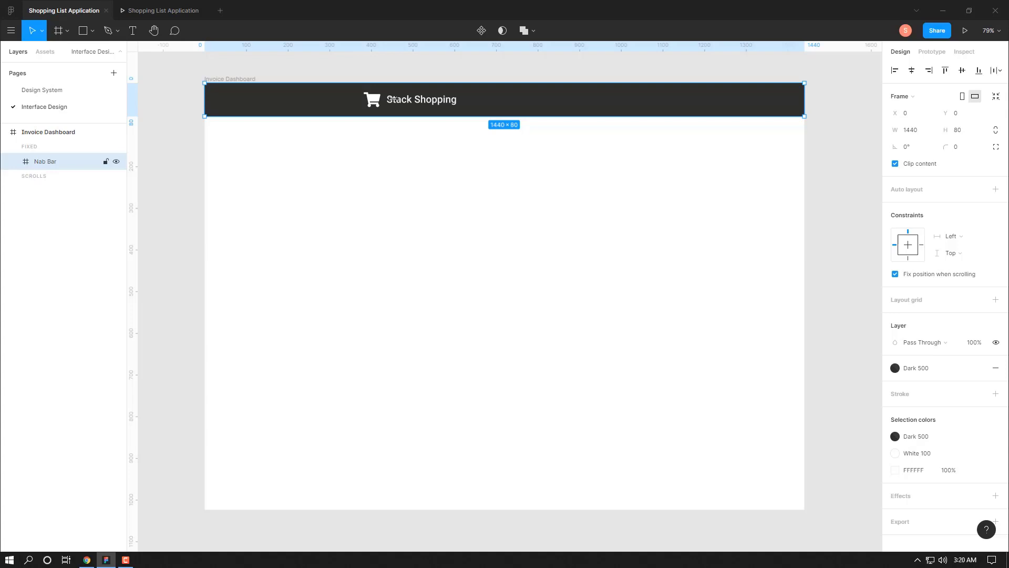
double_click(392, 99)
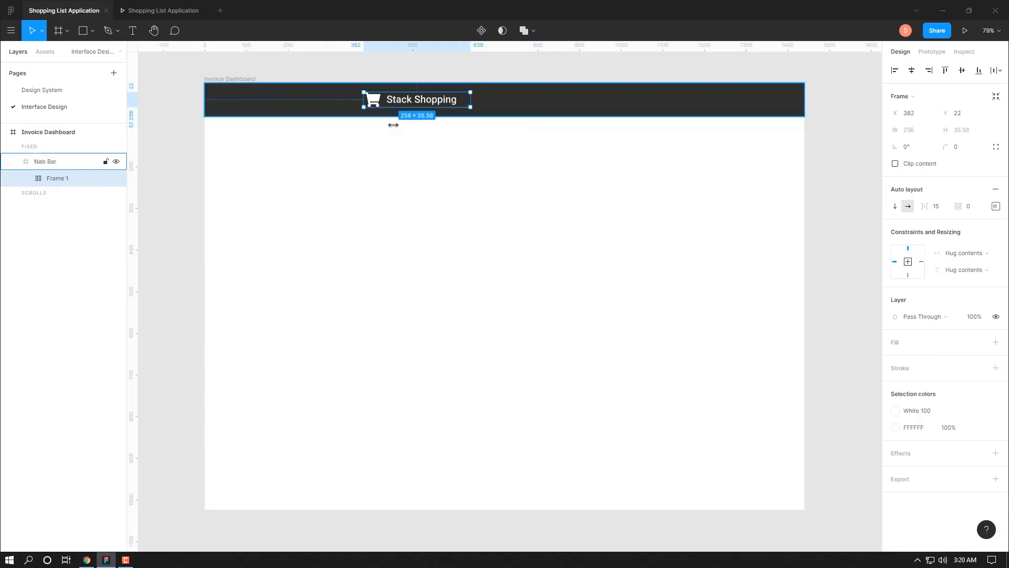
key(Escape)
click(320, 109)
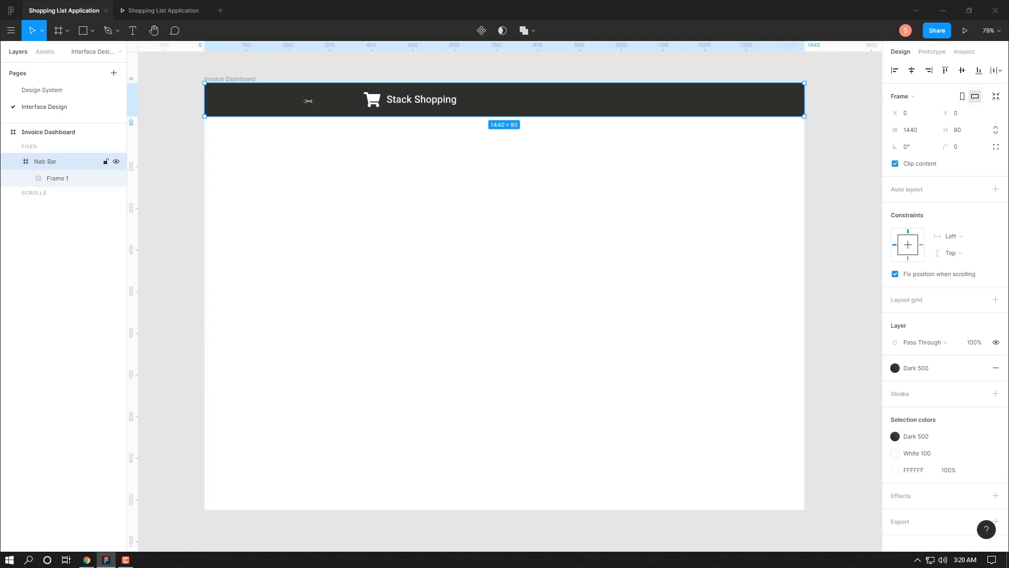
click(333, 162)
key(ctrl+z)
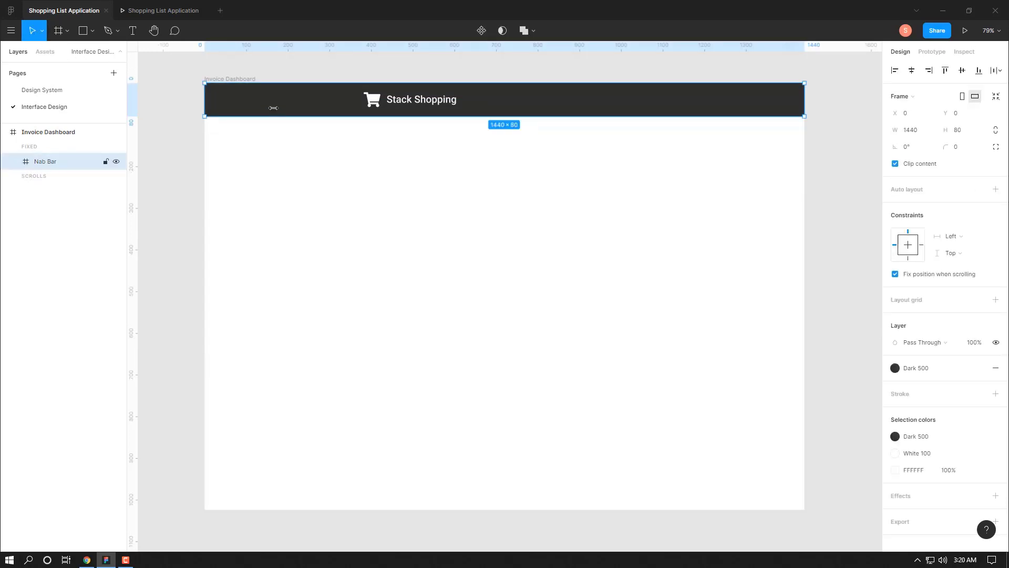
Show the 12-column grid and slide the logo-title row left to x 341
click(56, 132)
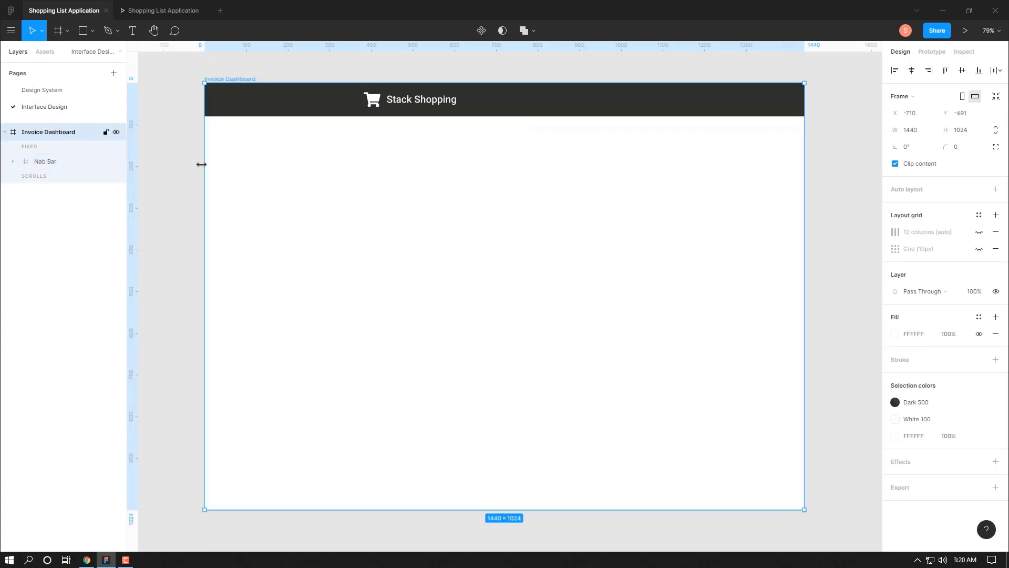
click(979, 231)
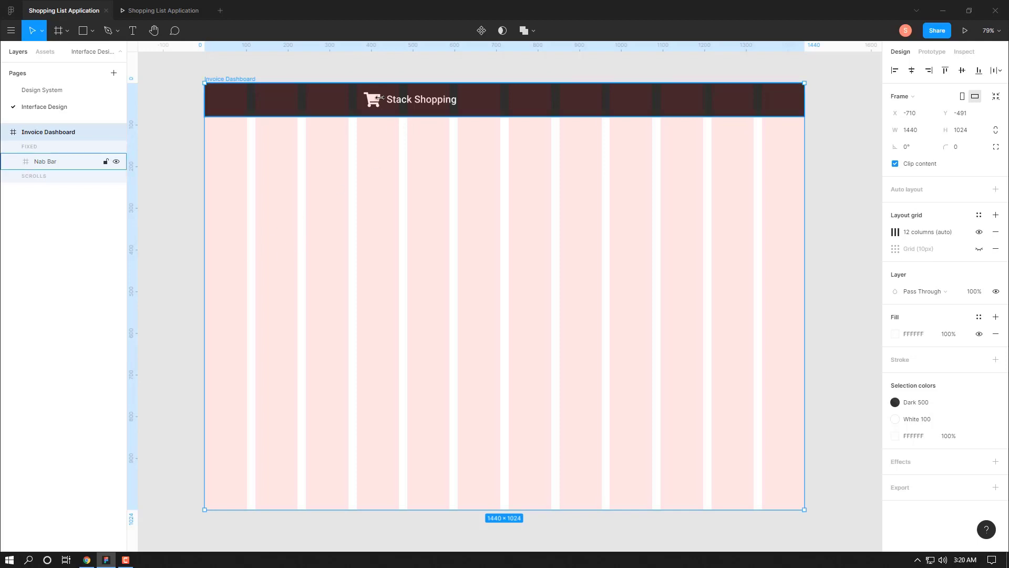
click(379, 98)
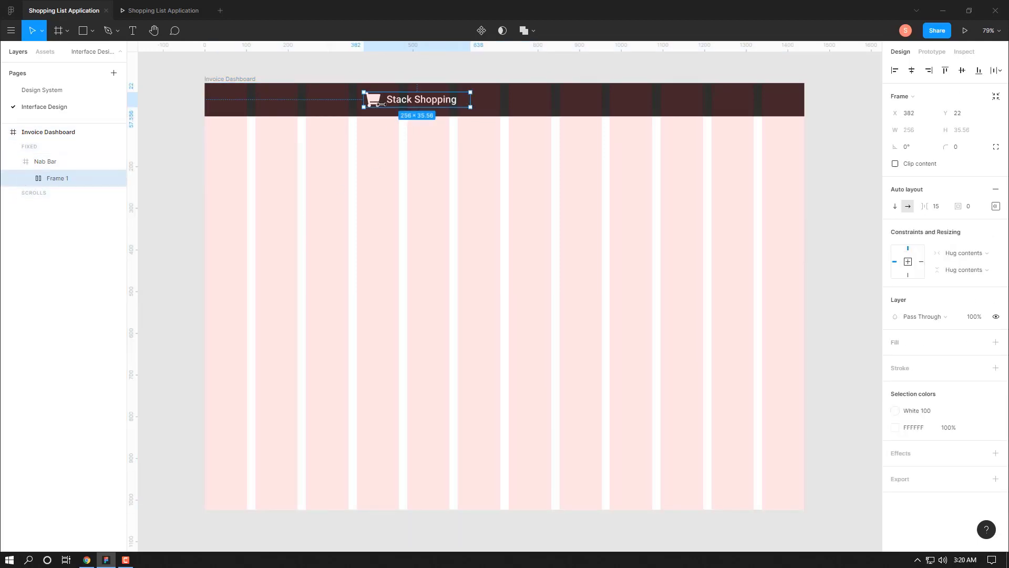
drag(382, 103, 374, 102)
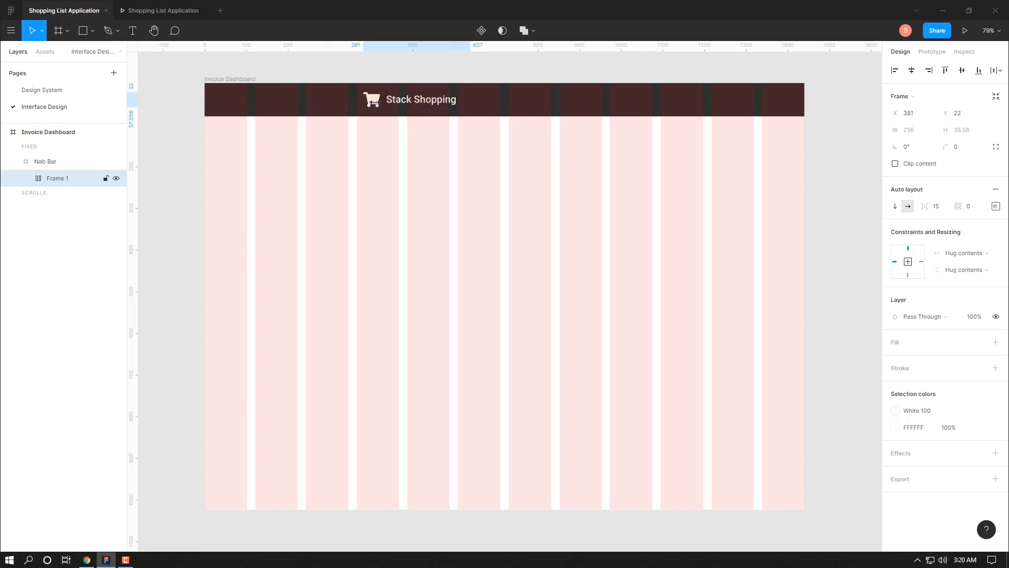
key(shift+Left)
key(shift+Left)
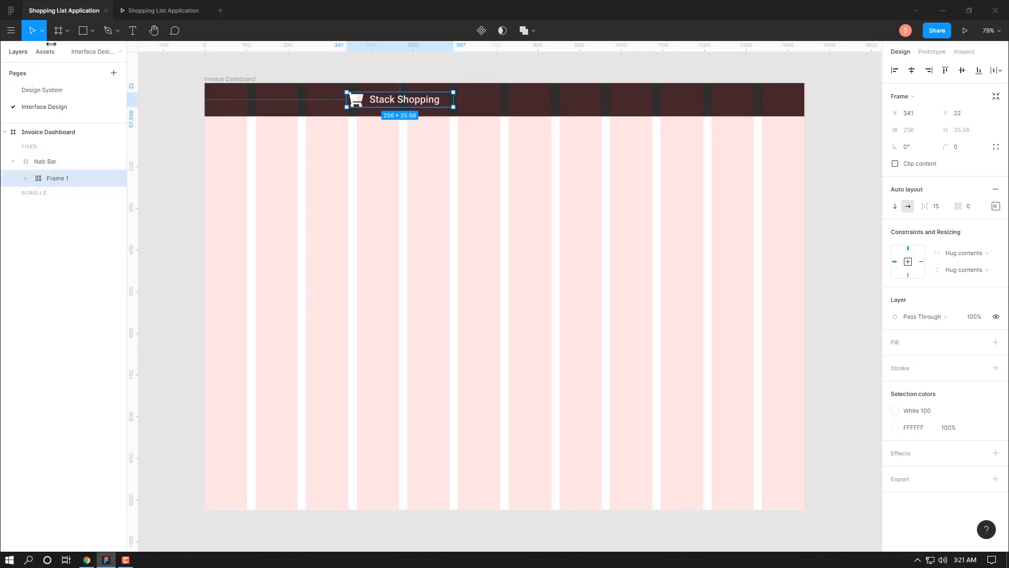
Draw a 750×97 frame below the nav bar and fill it with White 100
key(f)
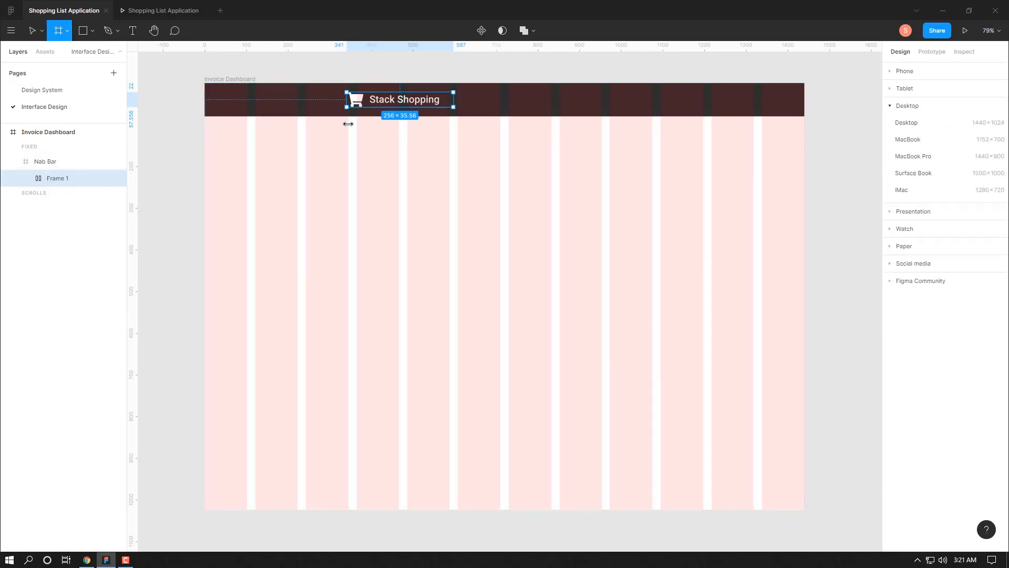
drag(348, 124, 661, 164)
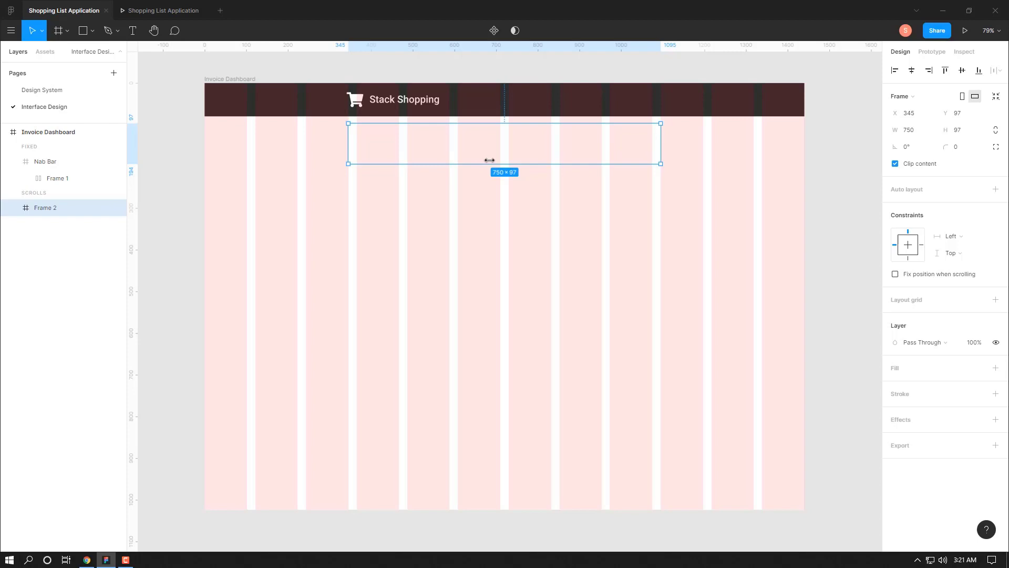
double_click(388, 97)
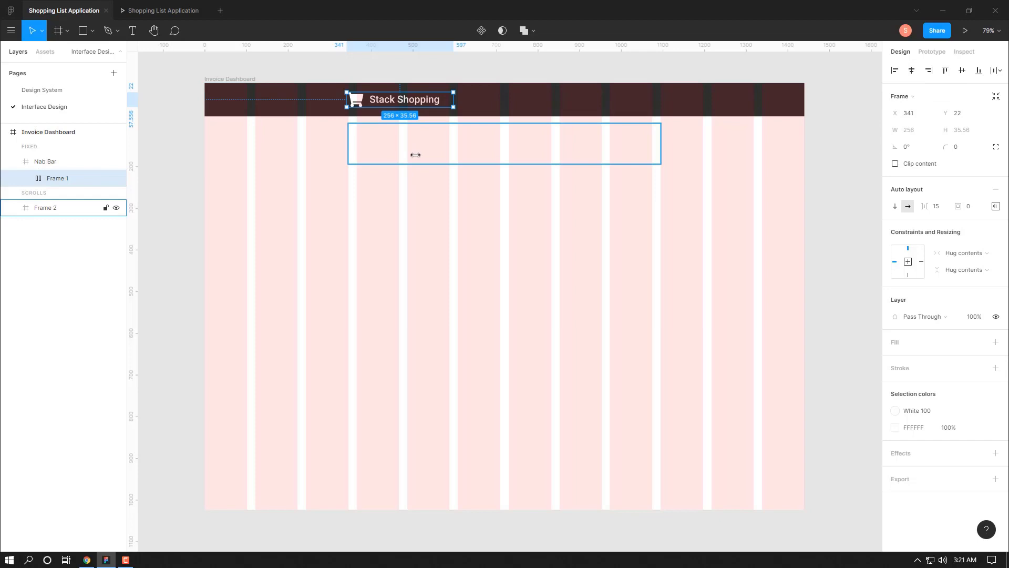
click(415, 155)
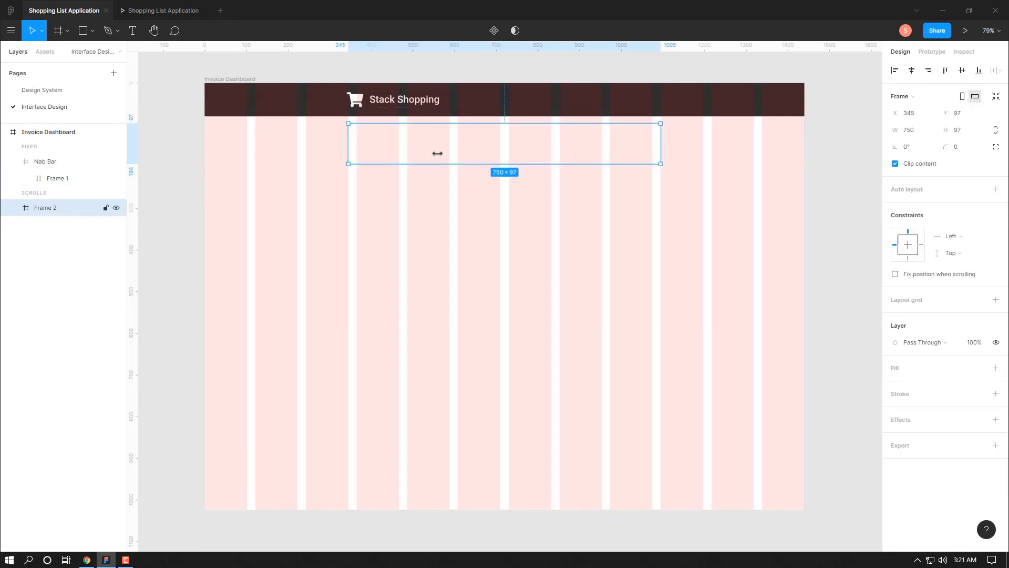
key(ctrl+alt+v)
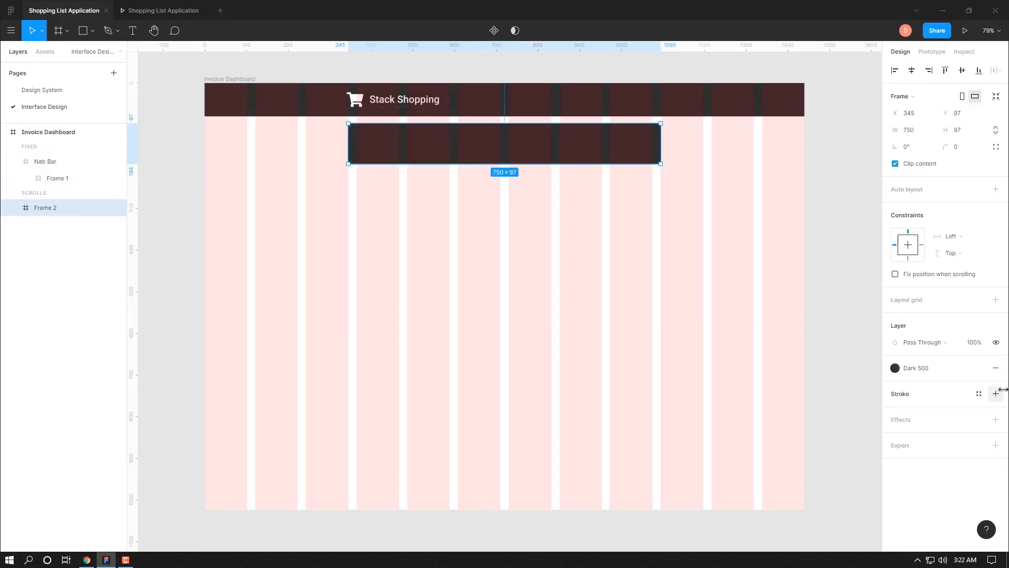
click(996, 368)
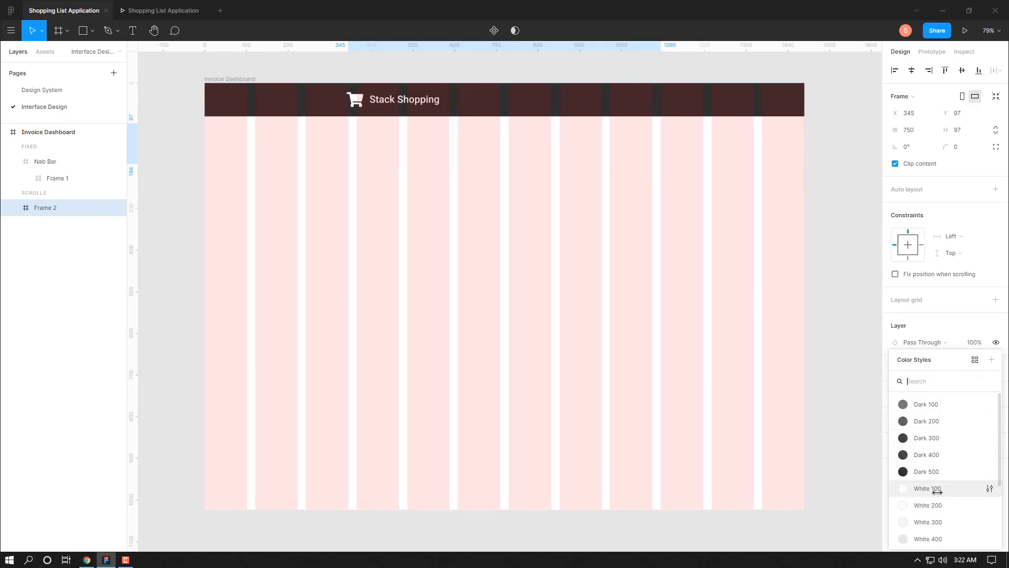
click(921, 486)
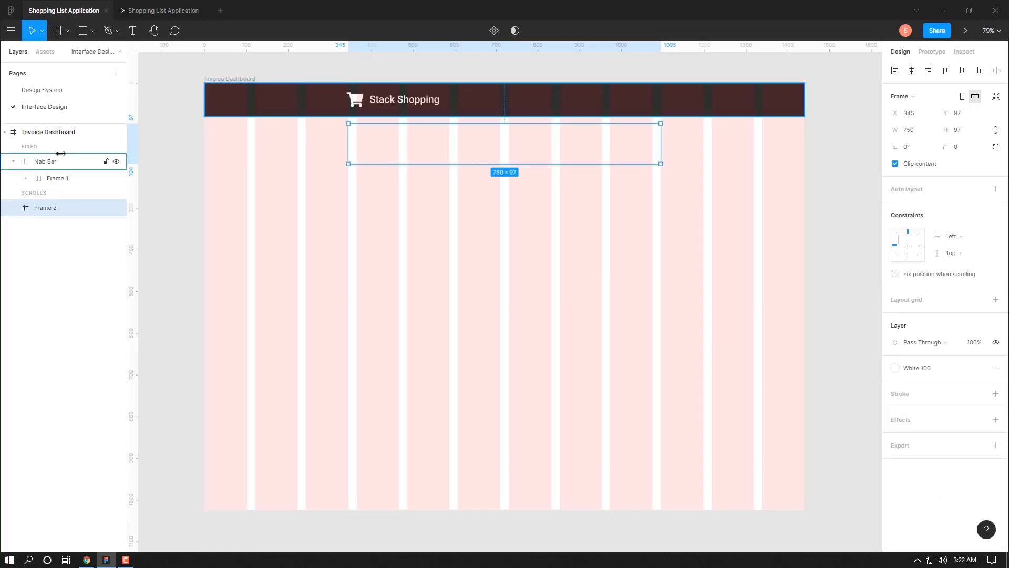
click(67, 131)
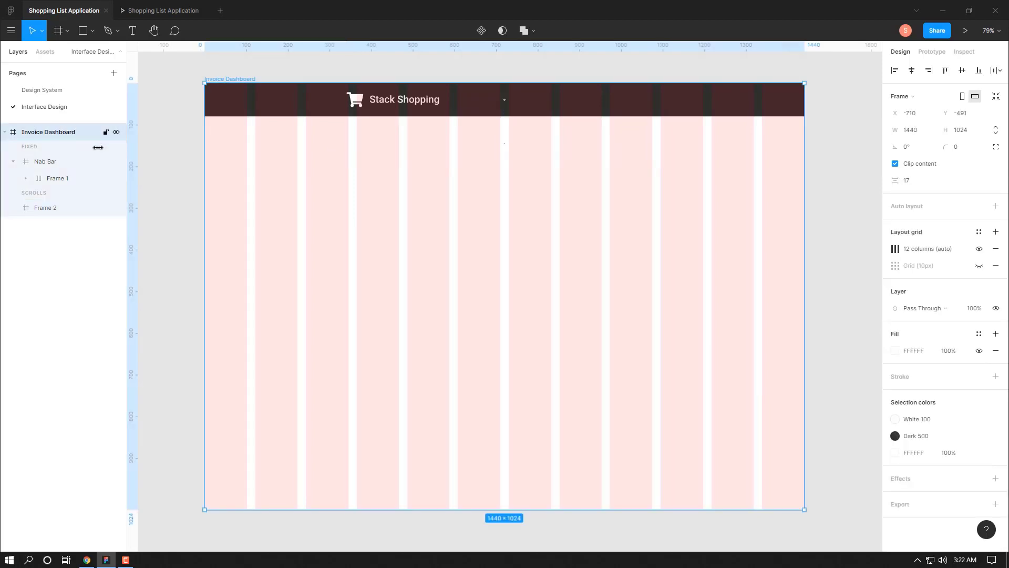
Hide the layout grid and nudge Frame 2 down below the nav bar
click(979, 249)
click(390, 154)
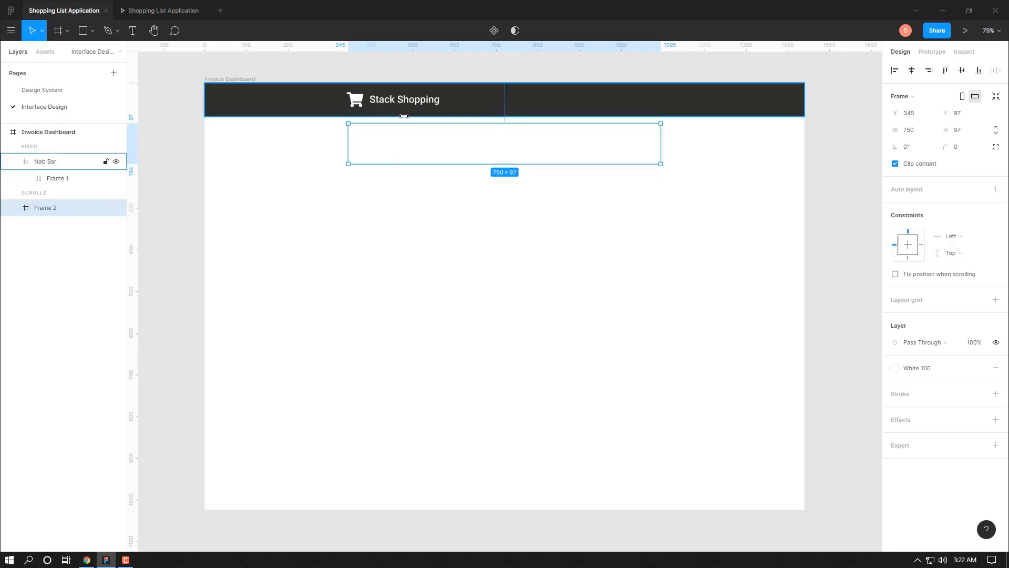
key(alt)
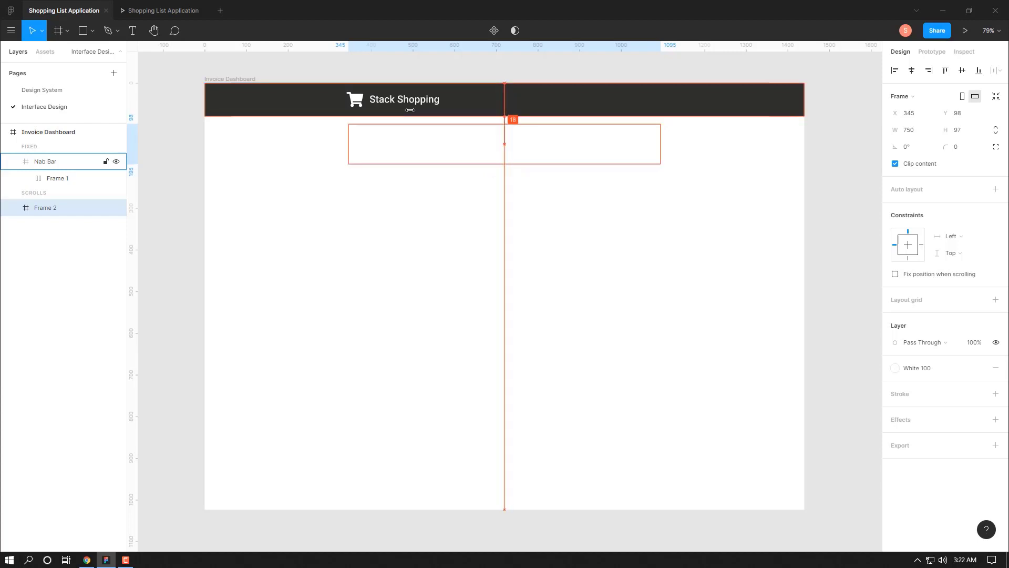
key(Down)
key(Down)
key(Down)
key(Down)
key(Down)
key(Down)
key(Down)
key(Down)
key(Down)
key(Down)
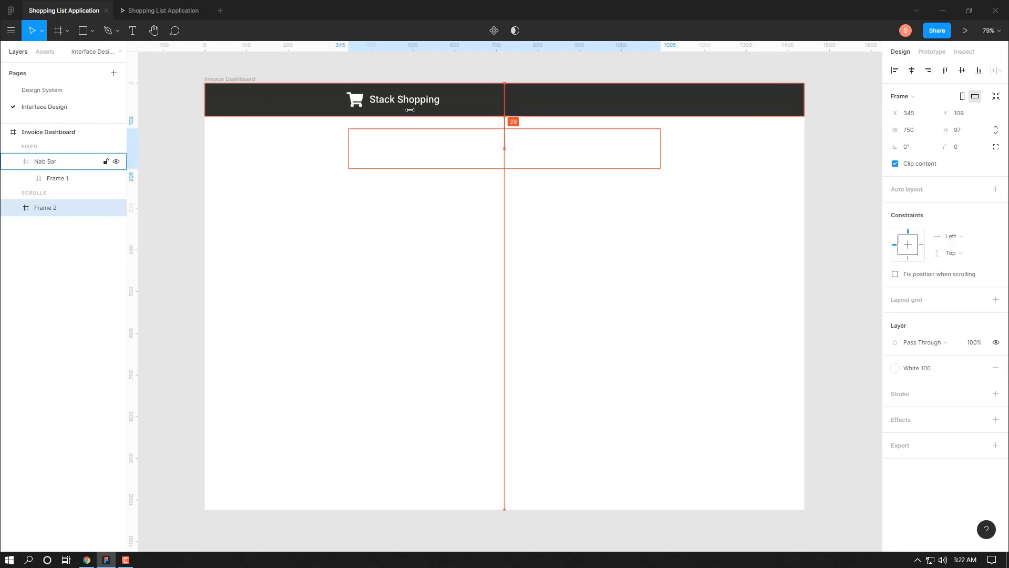
key(Down)
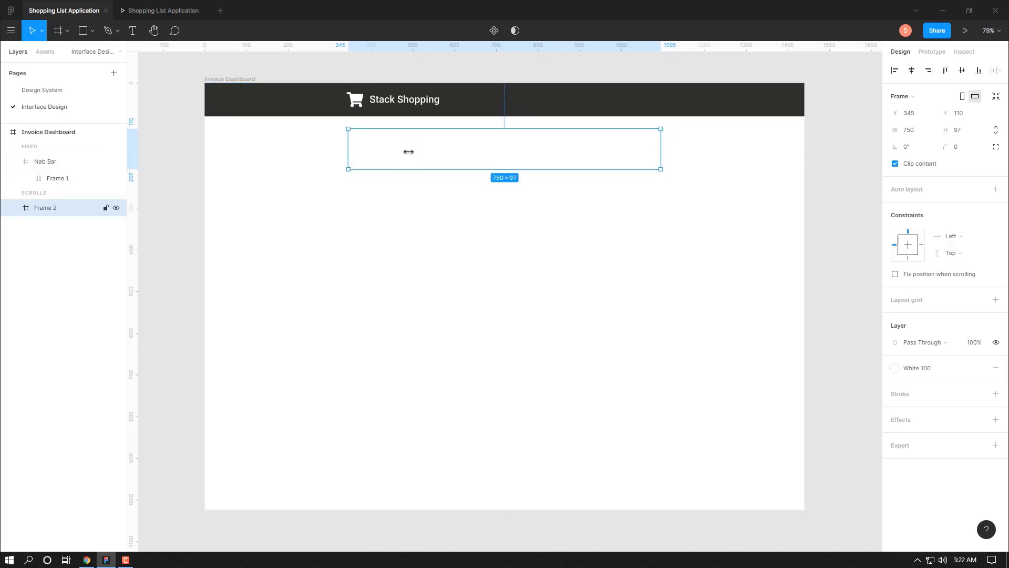
Fill Frame 2 with the Dark 300 style, preview it, and nudge it up to y 105
click(995, 368)
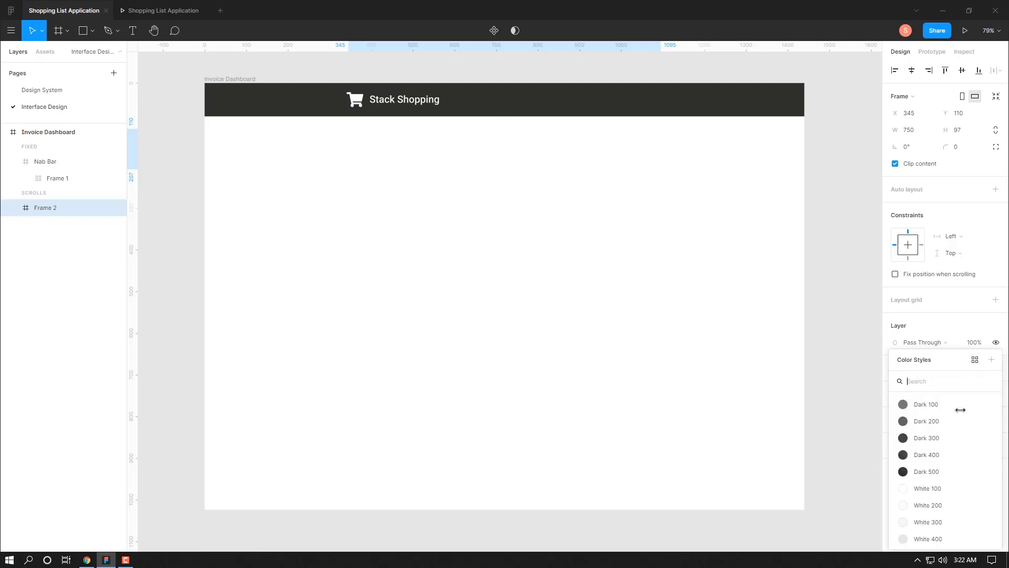
click(991, 455)
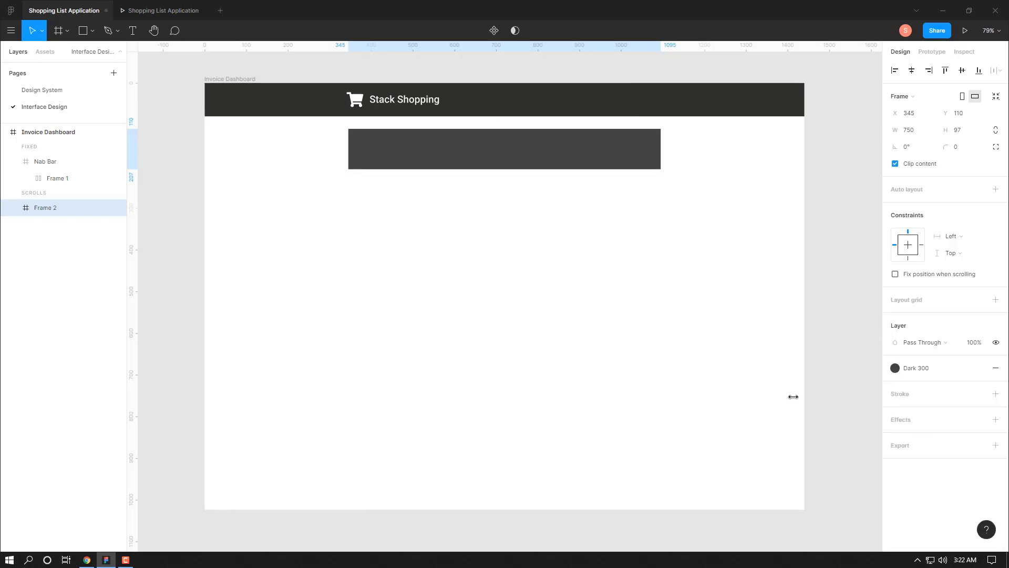
click(160, 11)
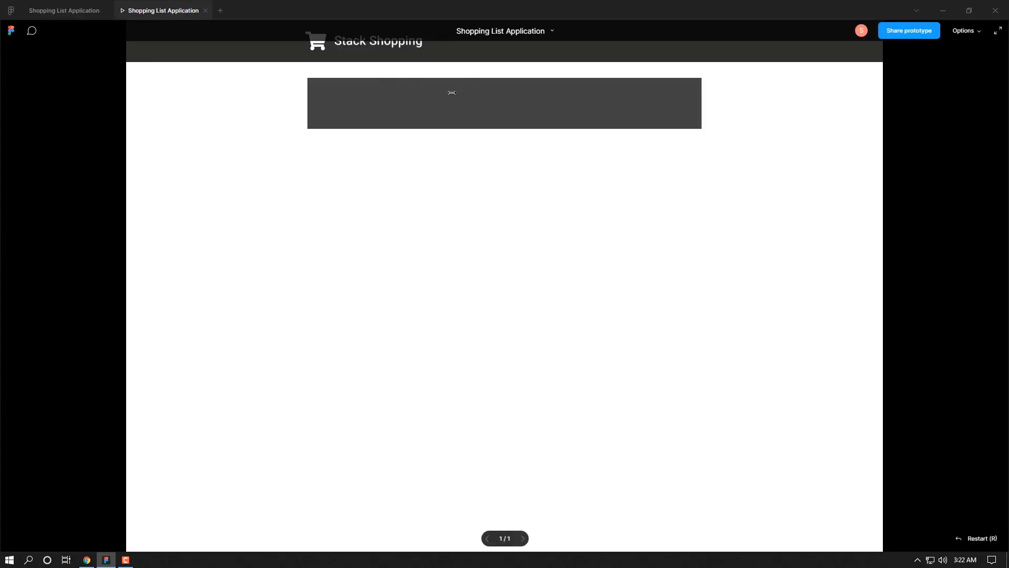
click(68, 12)
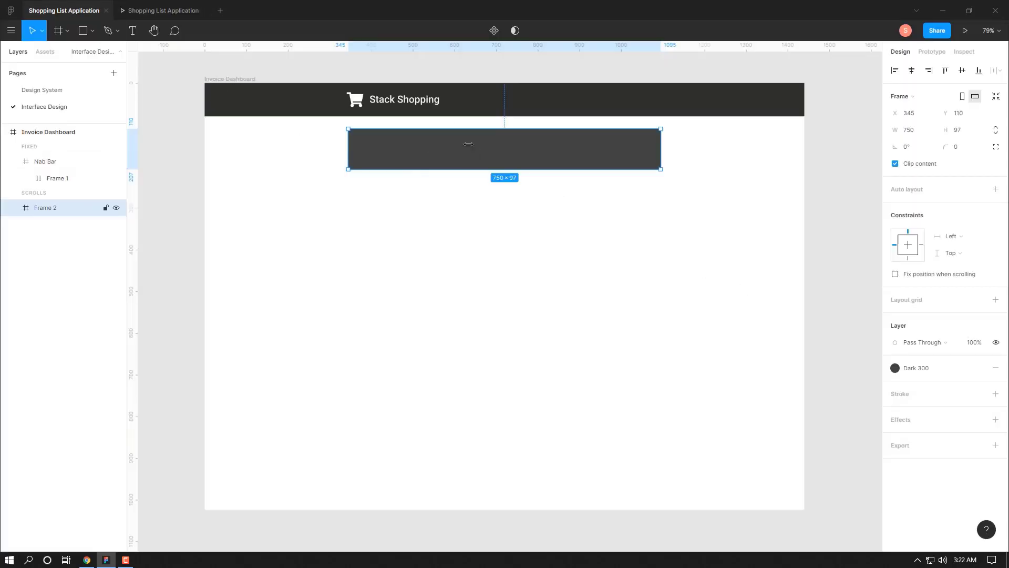
key(Up)
key(Up)
key(Up)
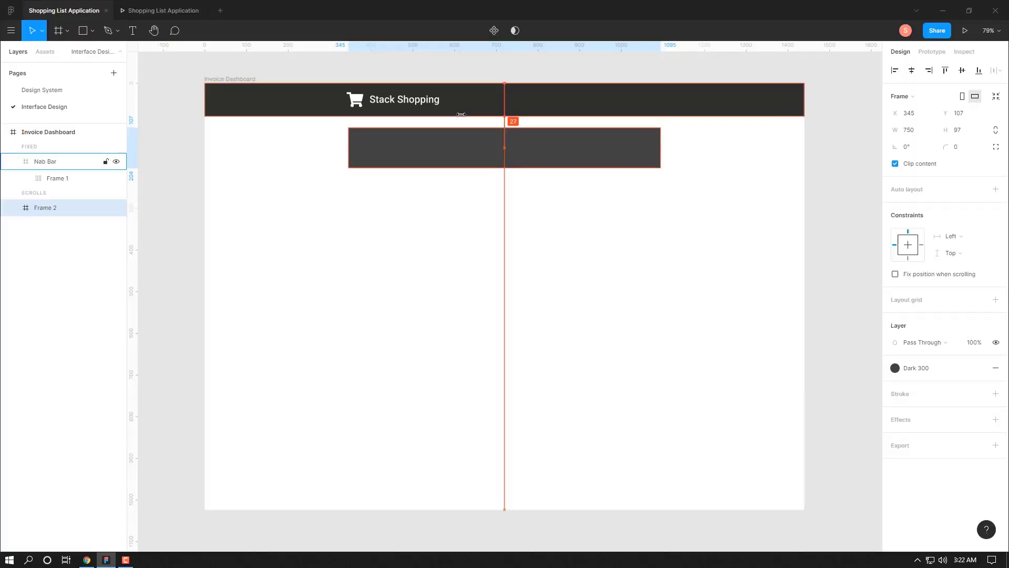
key(Up)
key(Up)
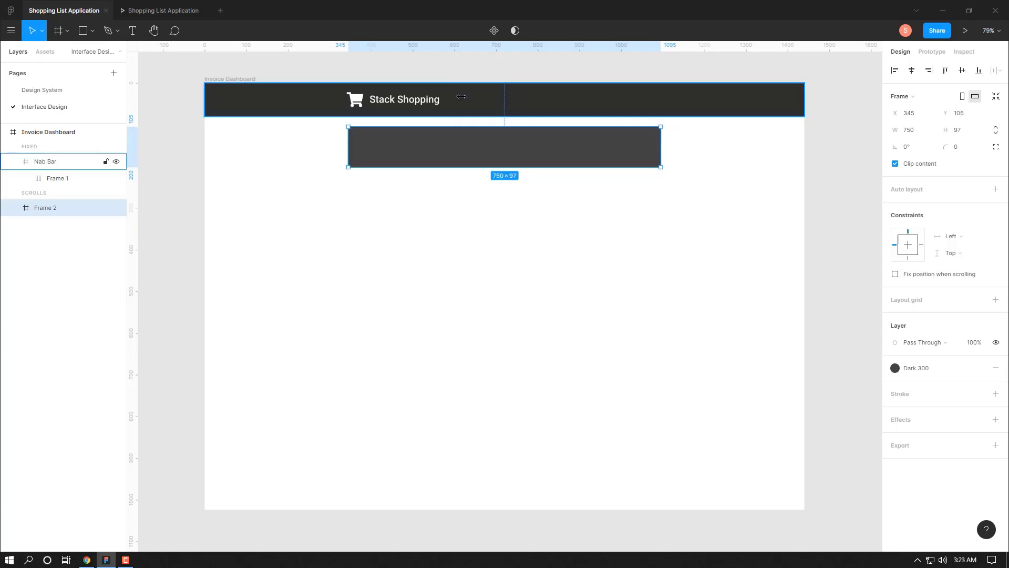
click(461, 97)
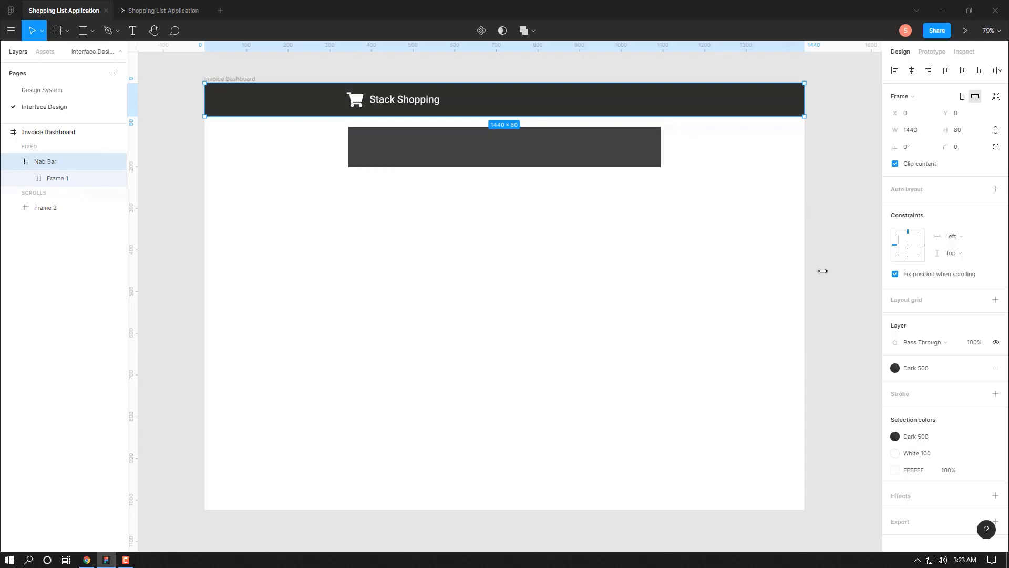
Add a drop shadow effect to the Nab Bar and preview it
scroll(915, 436, down, 1)
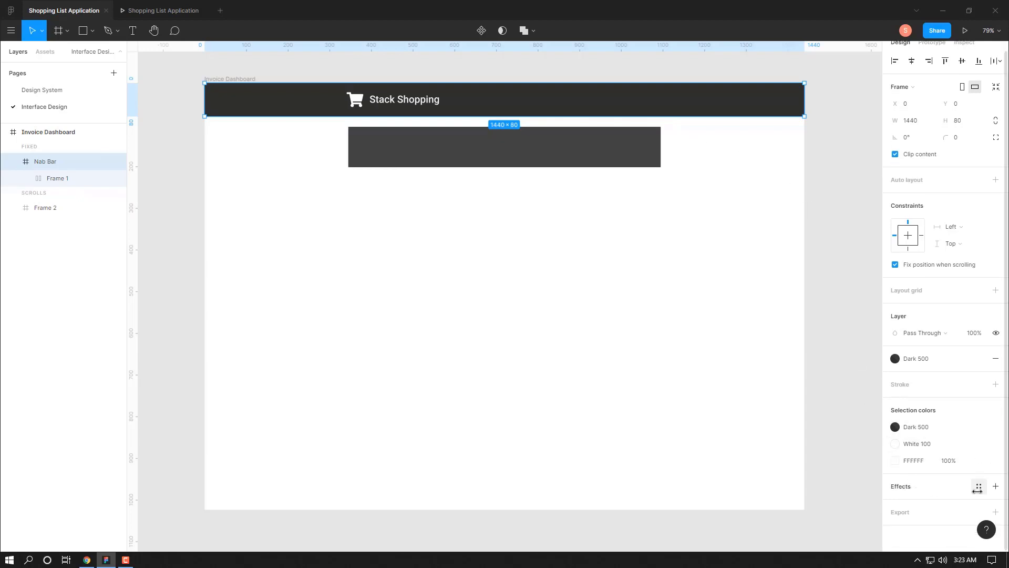
click(995, 486)
scroll(956, 489, down, 2)
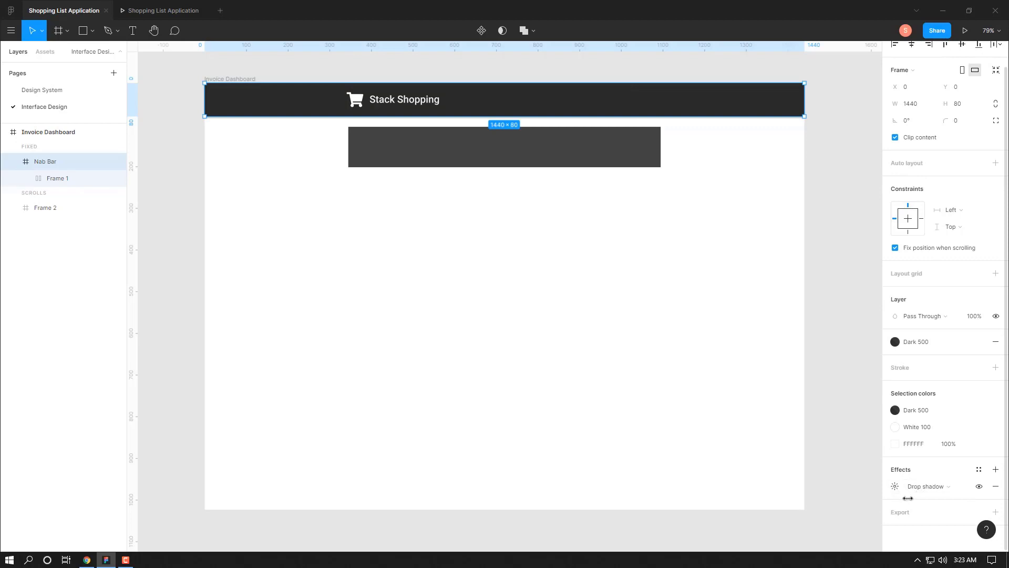
click(896, 488)
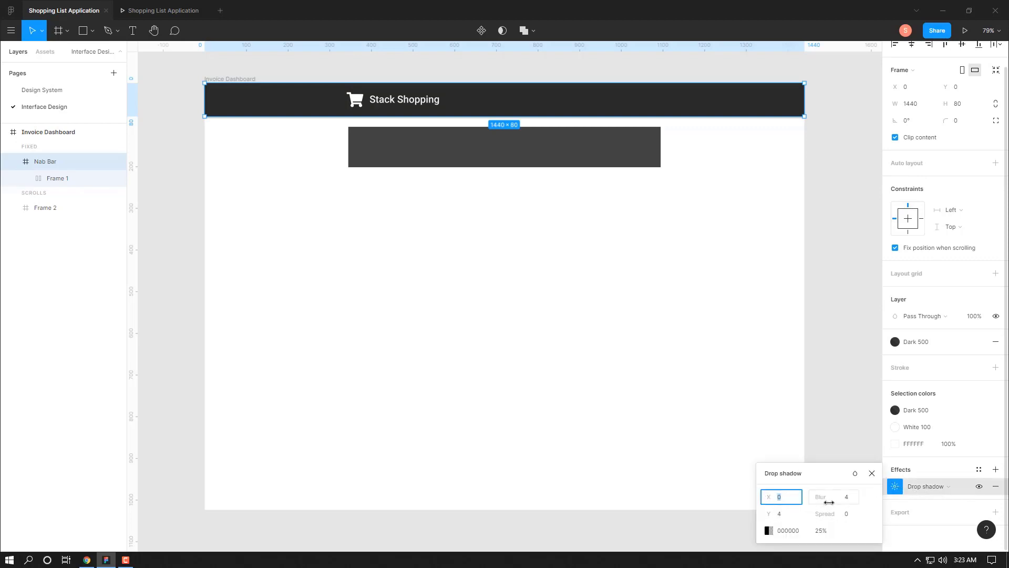
mouse_move(163, 10)
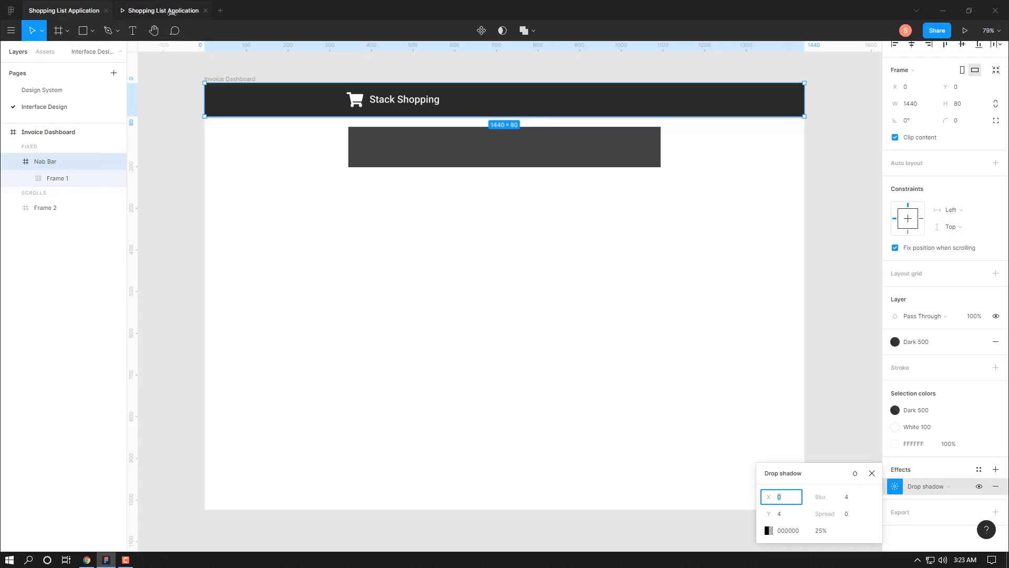
click(171, 12)
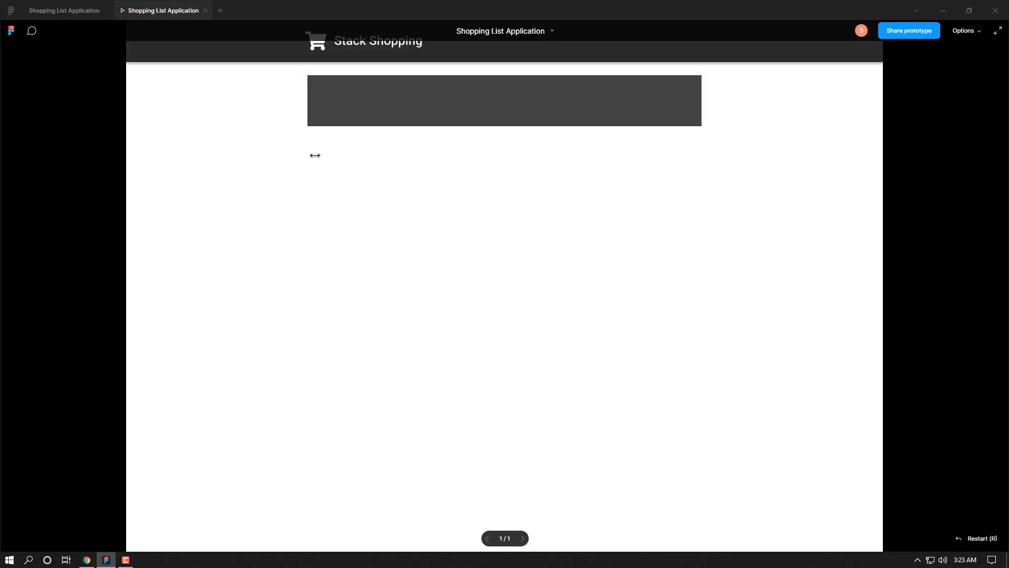
key(ctrl+Tab)
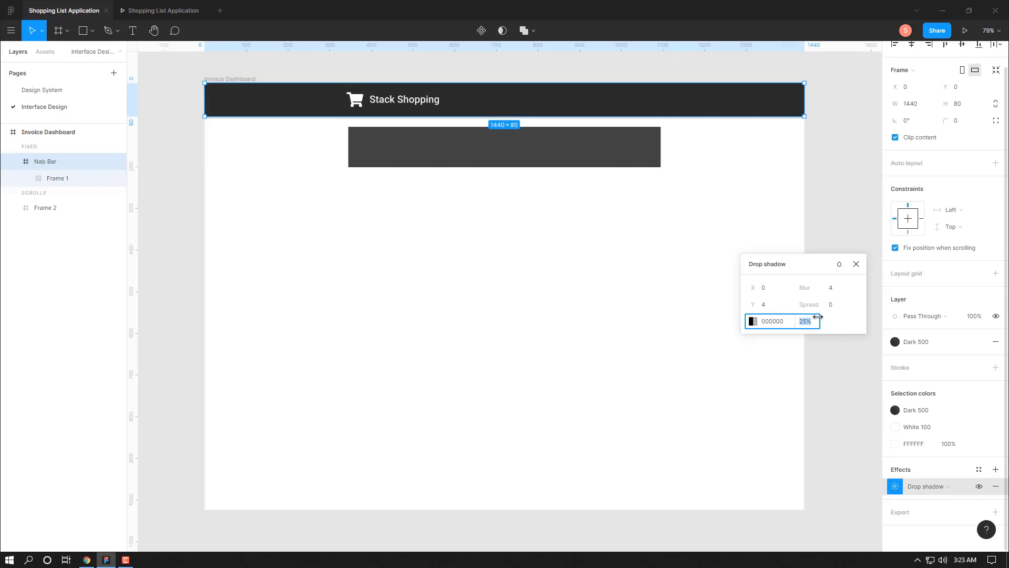
Set the drop shadow to 30% opacity and blur 8, then preview it
key(BackSpace)
text(0)
key(Return)
click(840, 293)
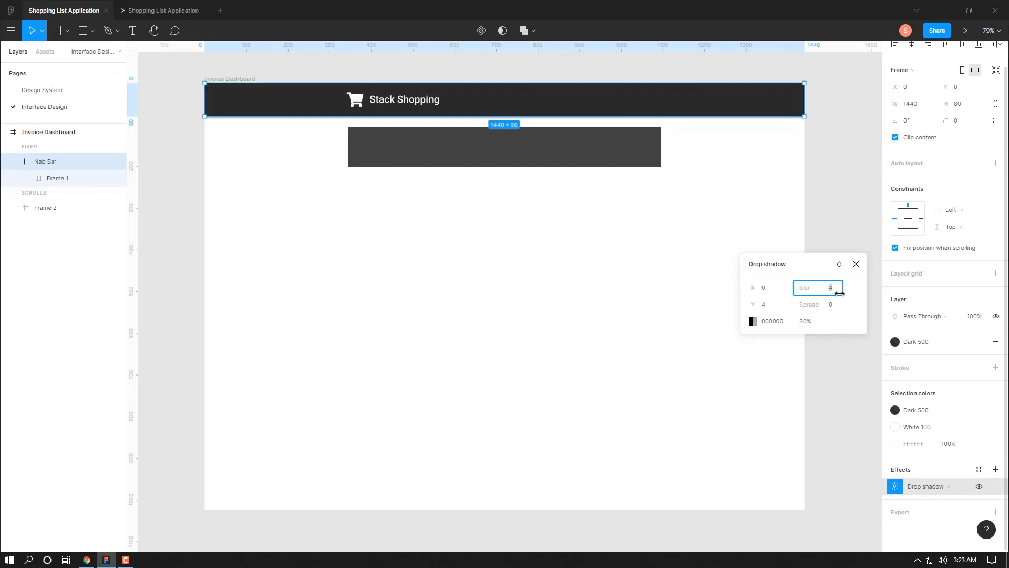
text(8)
key(Return)
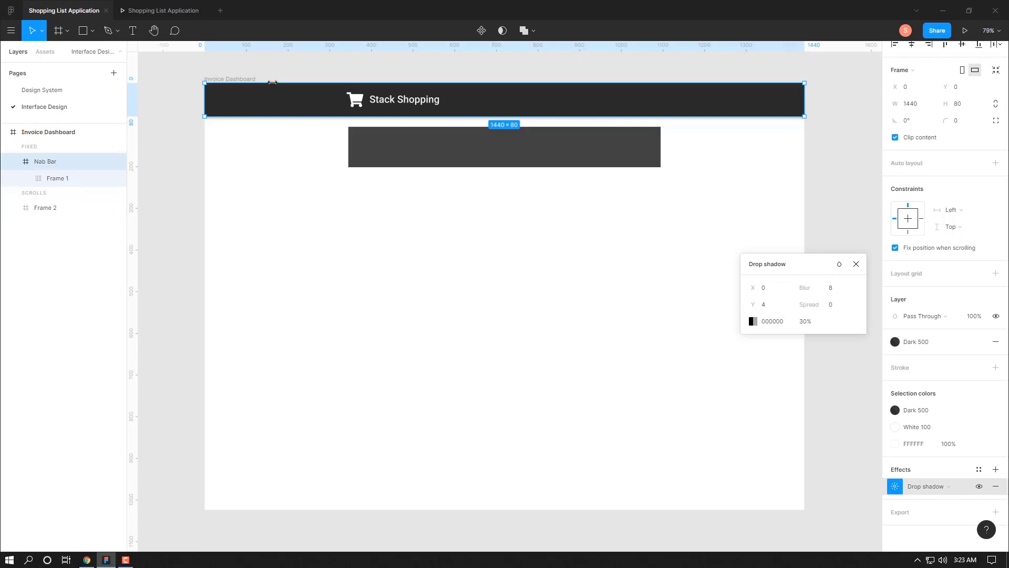
click(152, 11)
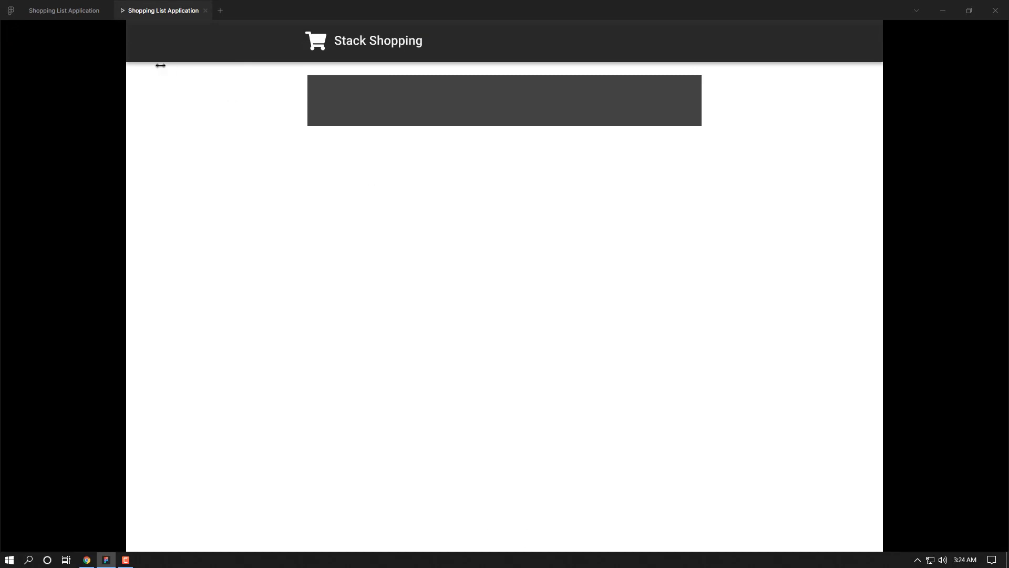
click(63, 11)
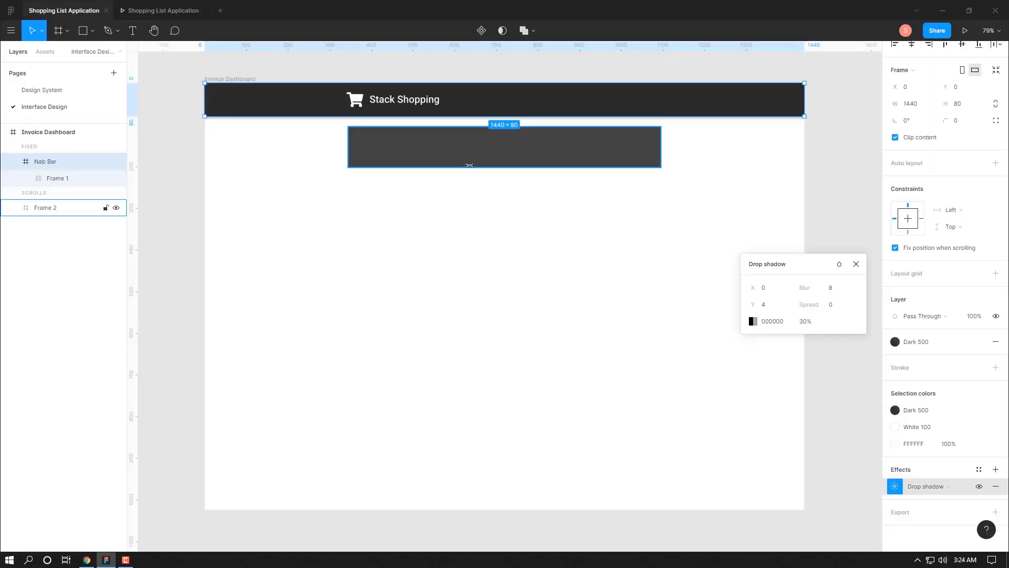
Swap Frame 2's Dark 300 fill for White 100 and add a 1px black inside stroke
click(435, 138)
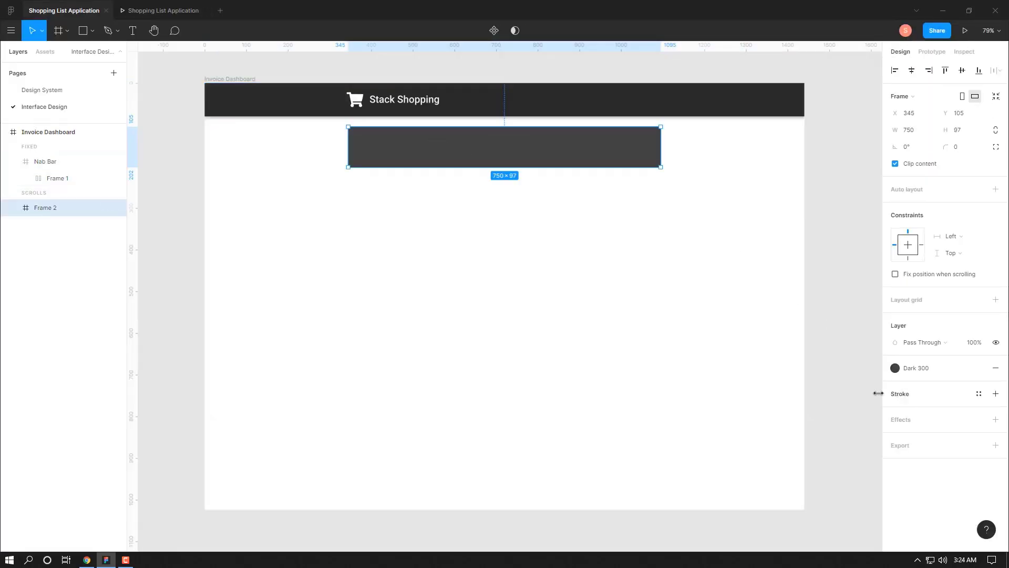
click(996, 368)
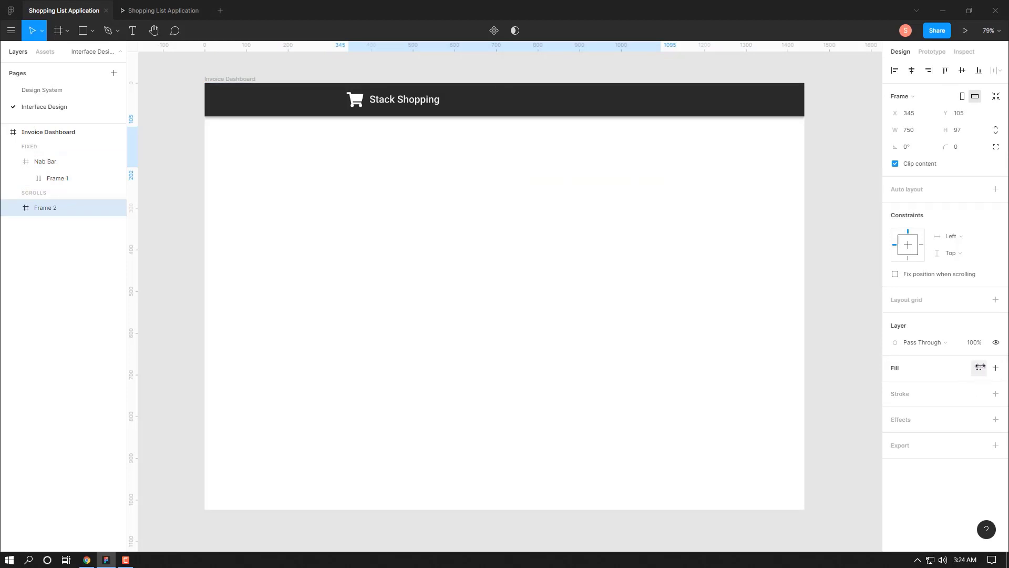
click(979, 367)
click(925, 488)
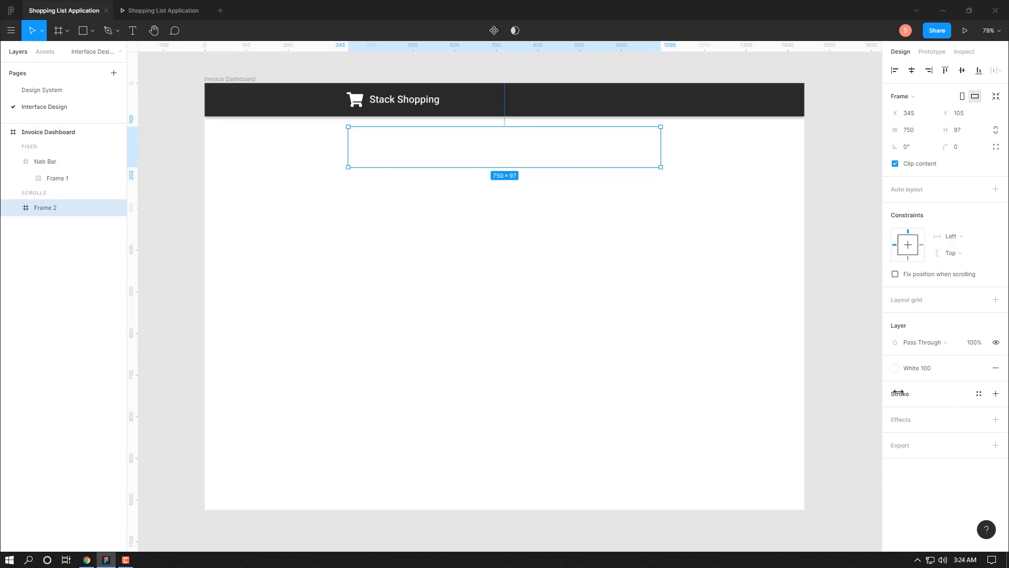
click(995, 394)
click(536, 216)
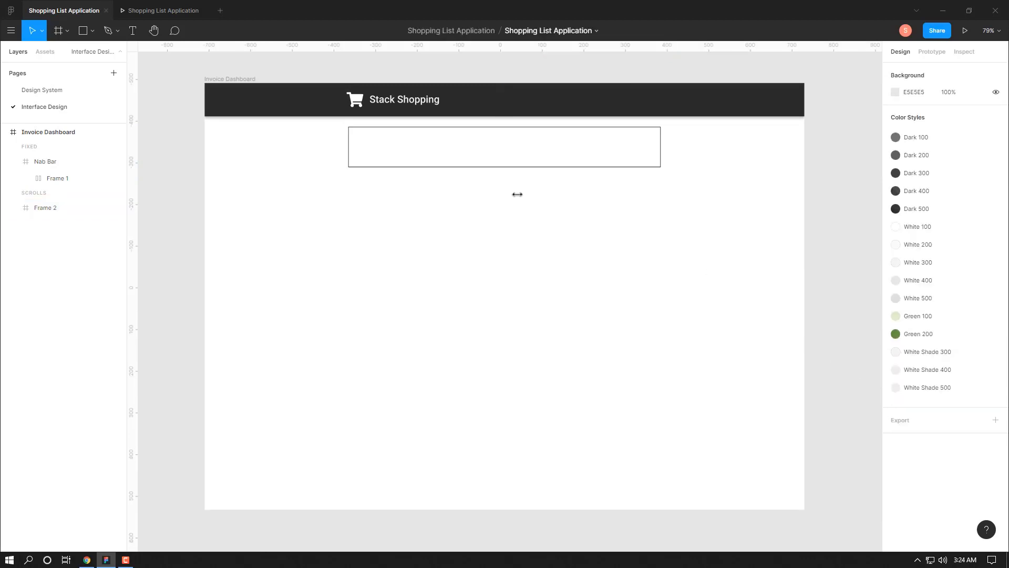
click(449, 156)
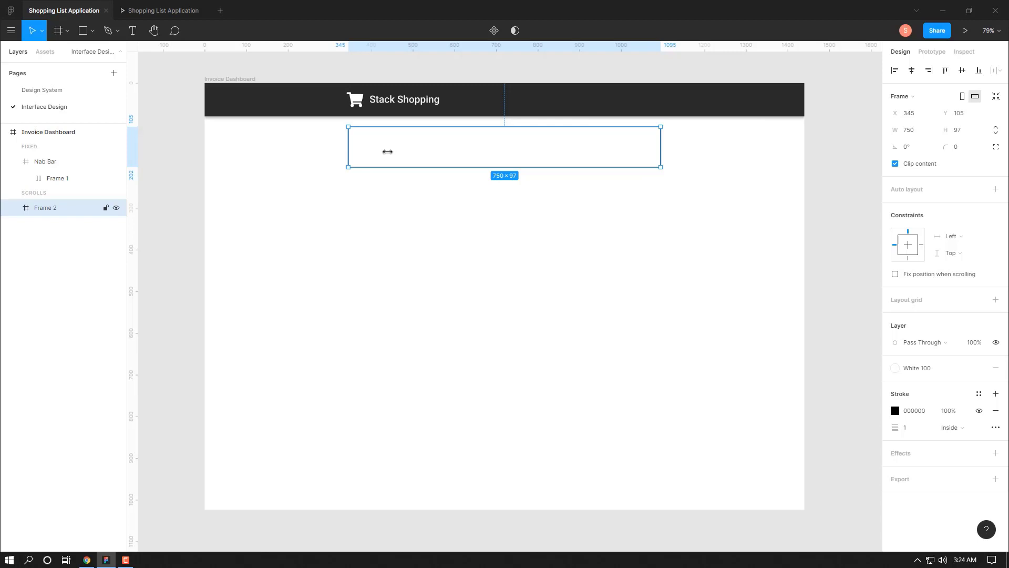
Drag the Plus icon from Assets into Frame 2 and resize it to 14×14
click(45, 52)
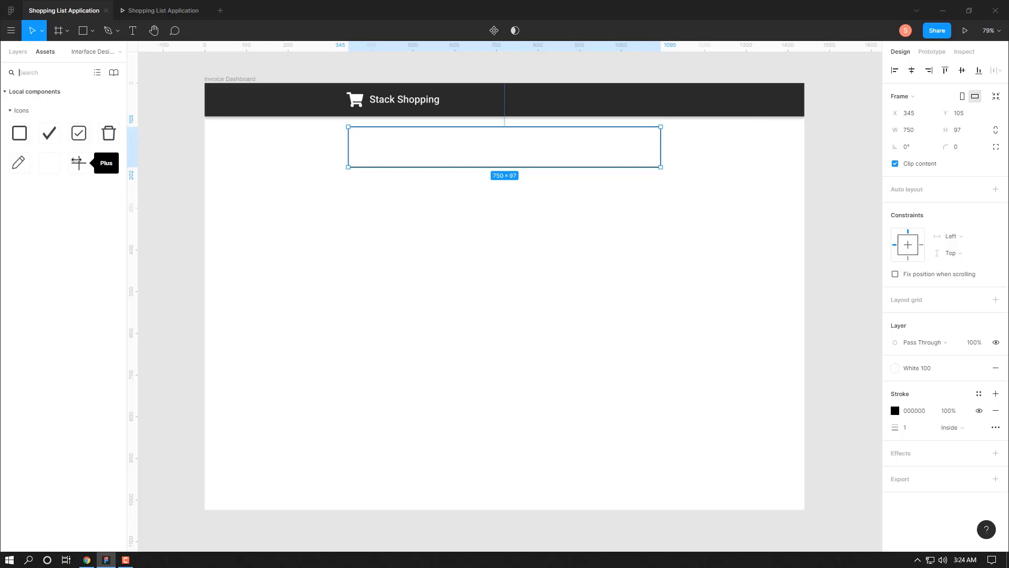
mouse_move(76, 162)
mouse_down()
mouse_move(223, 196)
mouse_move(351, 146)
mouse_up()
click(910, 130)
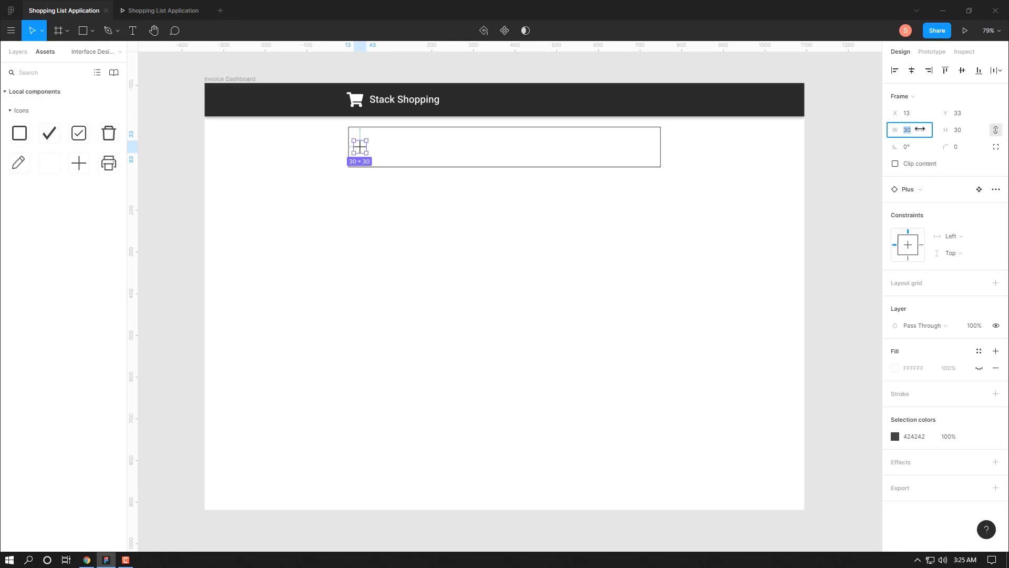
key(BackSpace)
Set Frame 2's height to 66 and position the plus icon at x 18, y 26
click(423, 154)
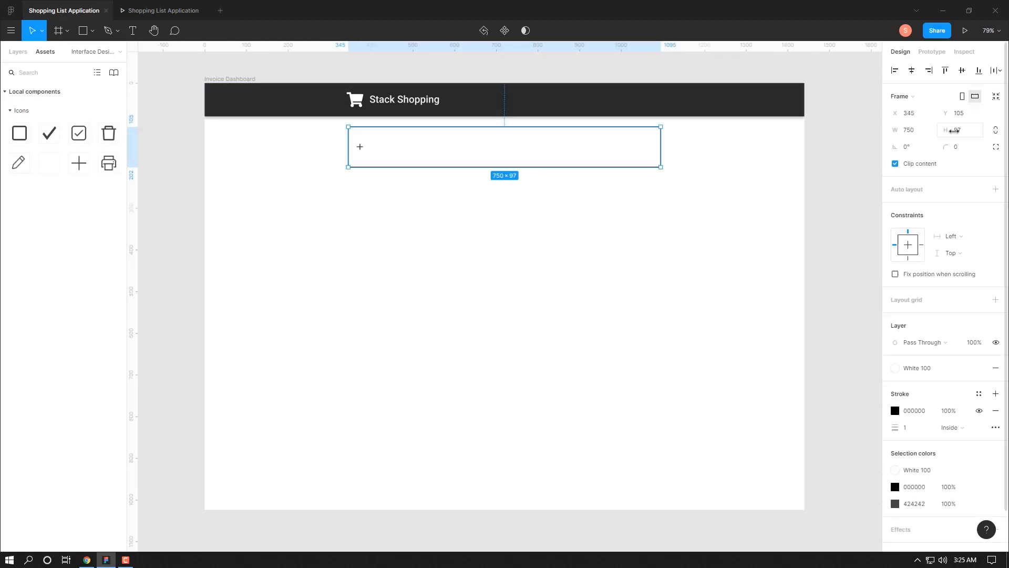
click(969, 128)
text(6)
key(Return)
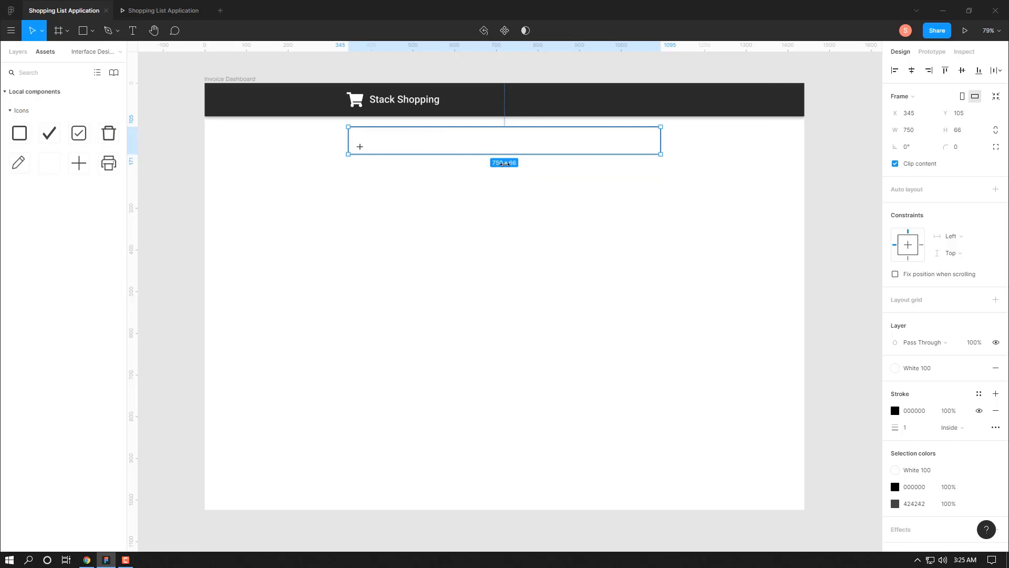
click(359, 146)
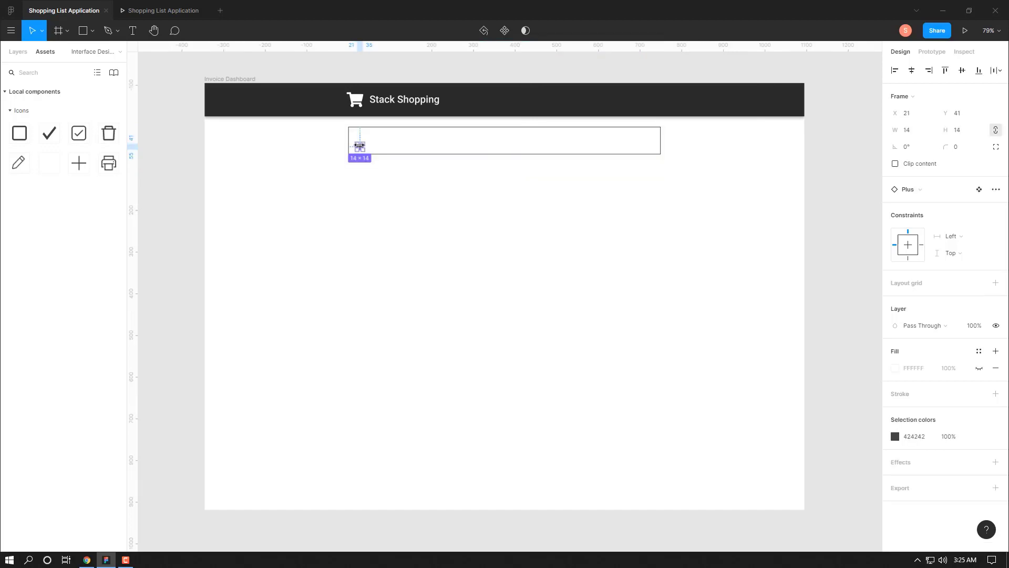
drag(360, 146, 359, 138)
drag(358, 138, 358, 140)
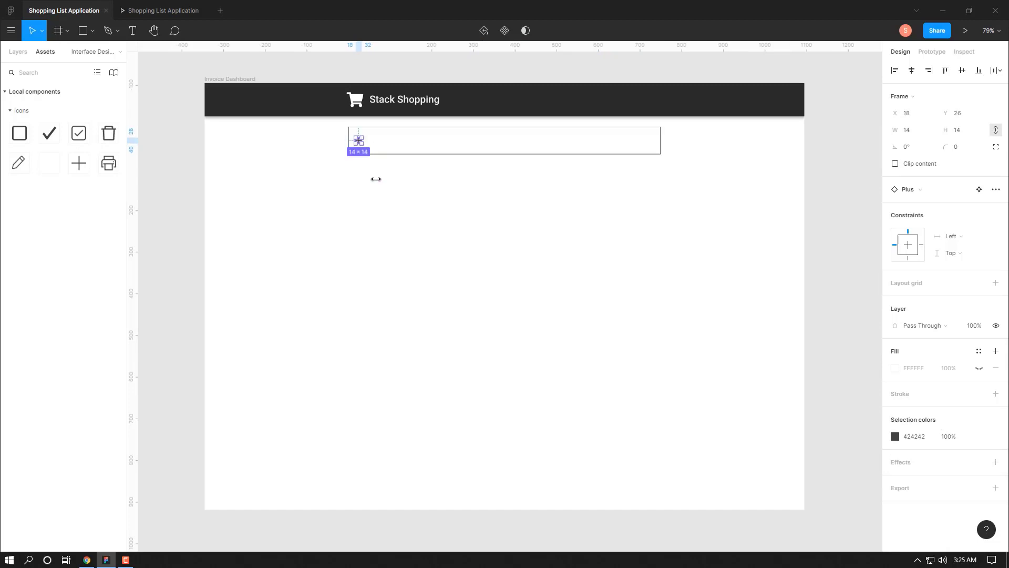
Add a 'New Shopping list' text layer beside the plus icon, widened to 239
key(t)
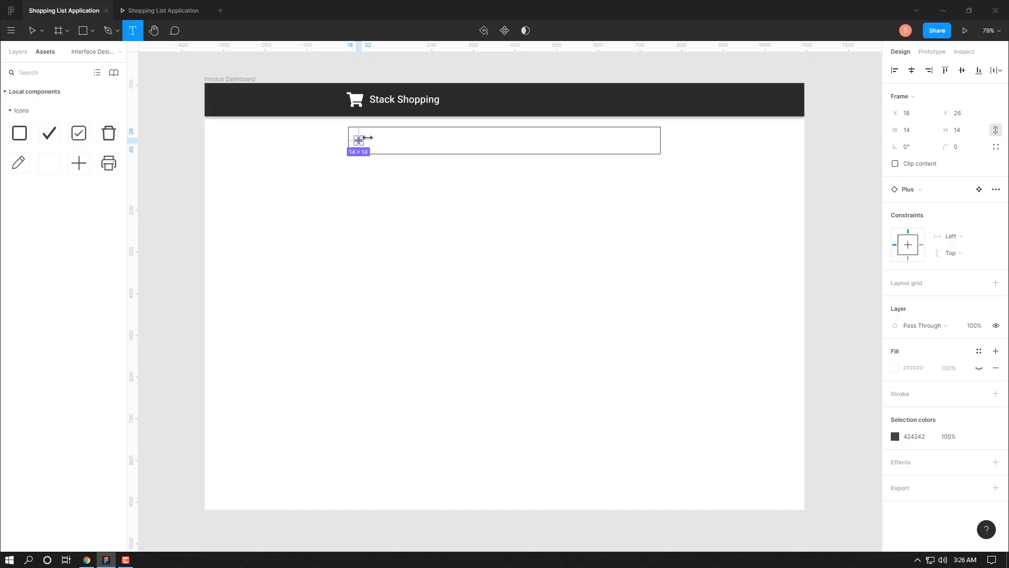
drag(367, 137, 443, 144)
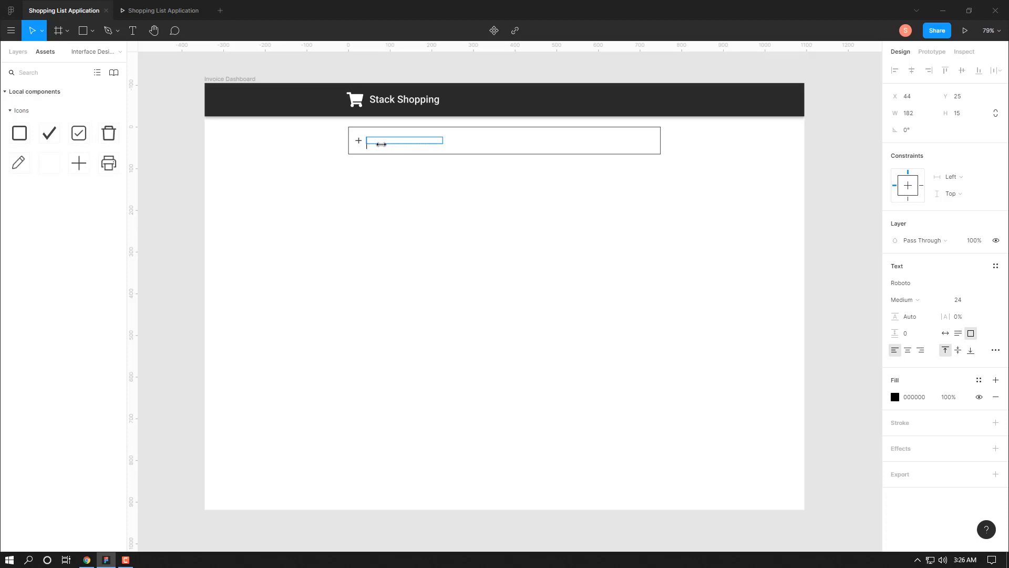
text(N)
text(ew Shop)
text(ping list)
key(Escape)
drag(443, 140, 468, 139)
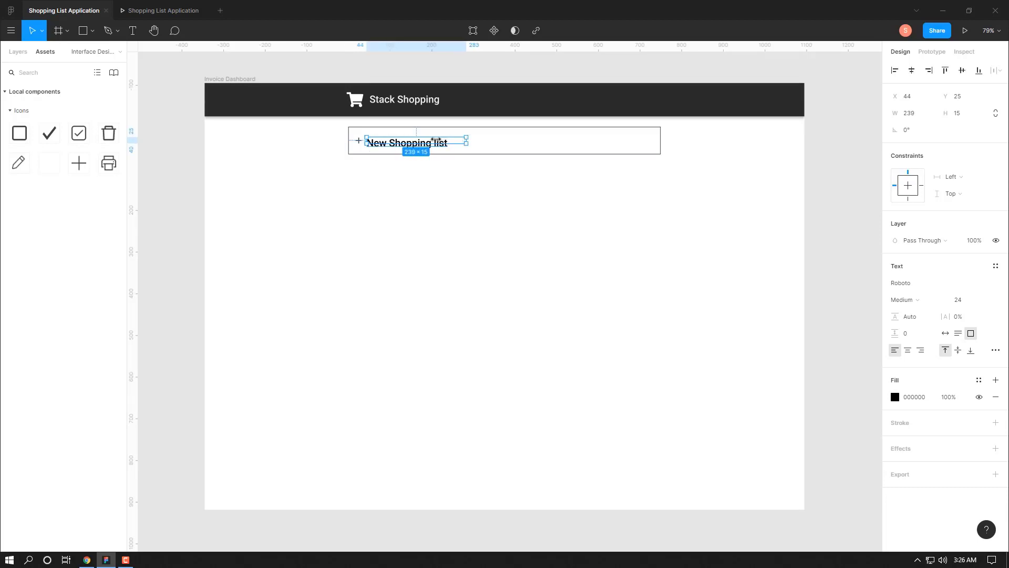
double_click(435, 139)
Set the label's font size to 14 and weight to Regular
click(984, 300)
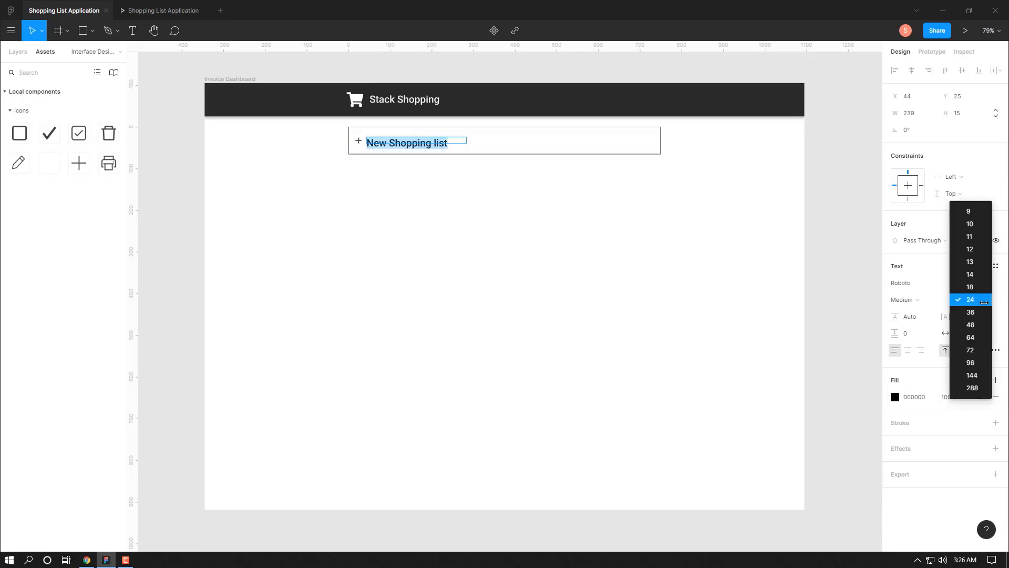
click(981, 273)
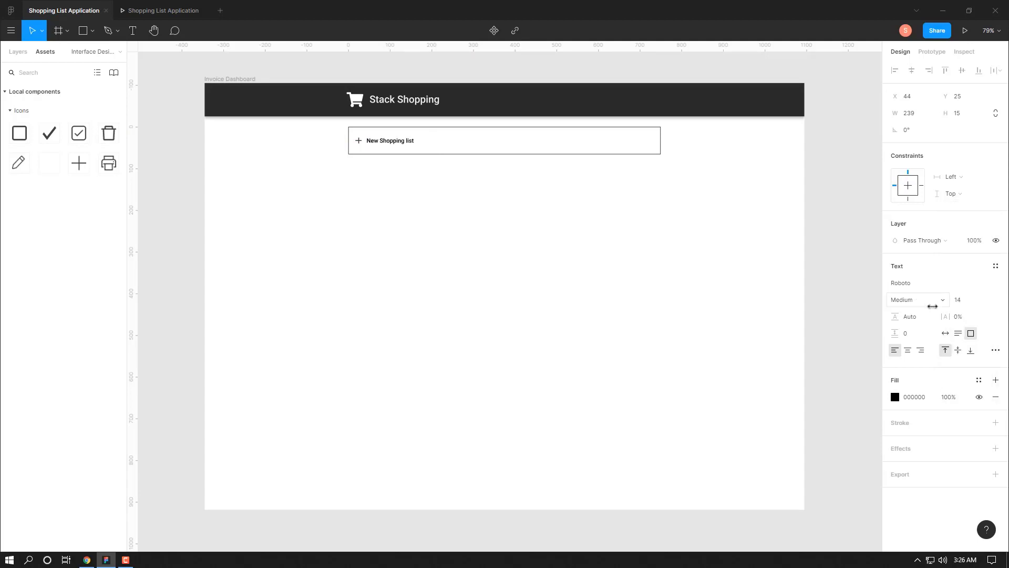
click(920, 299)
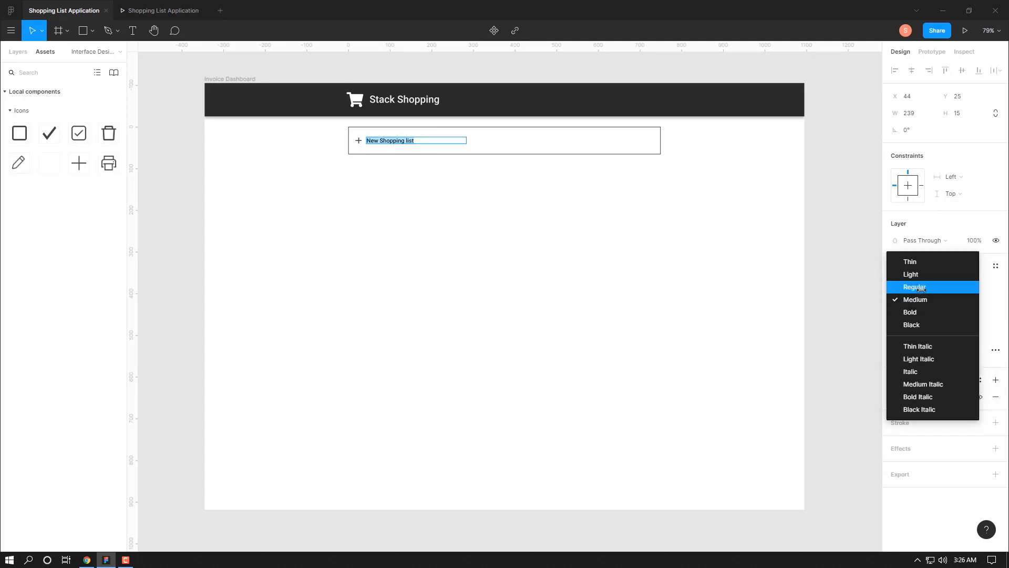
click(921, 288)
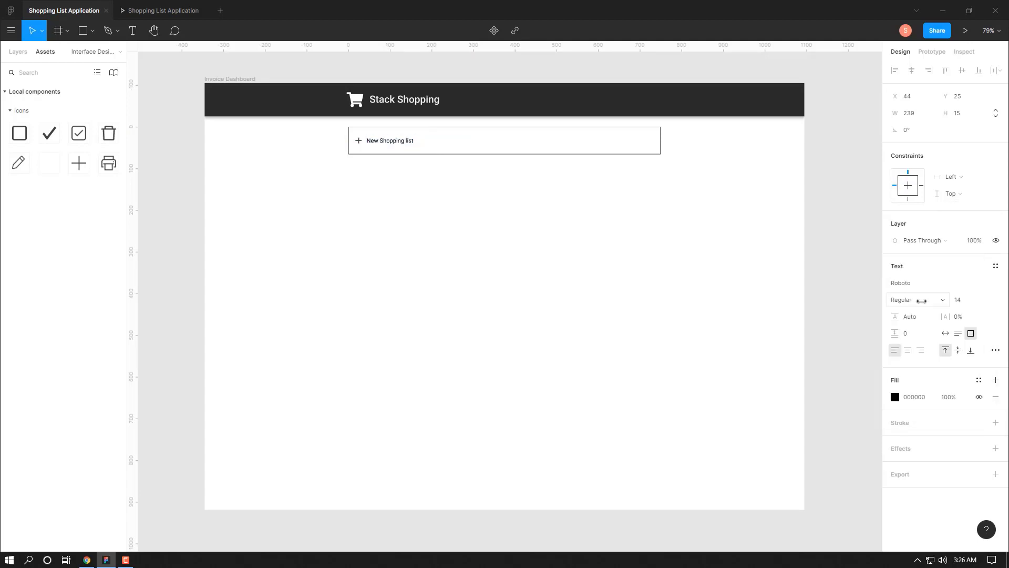
Replace the label's black fill with the Dark 100 colour style
click(996, 396)
click(979, 380)
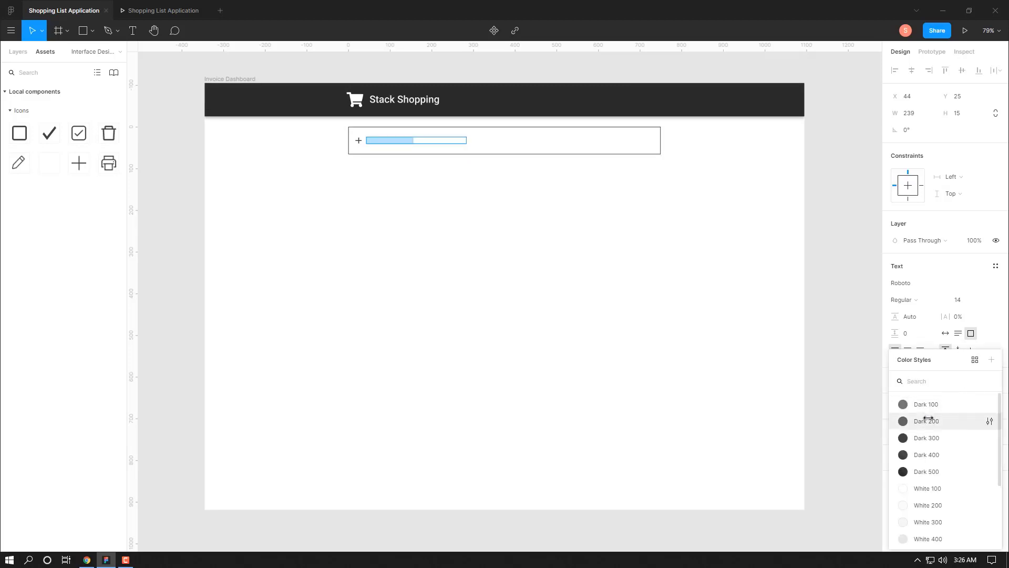
click(927, 438)
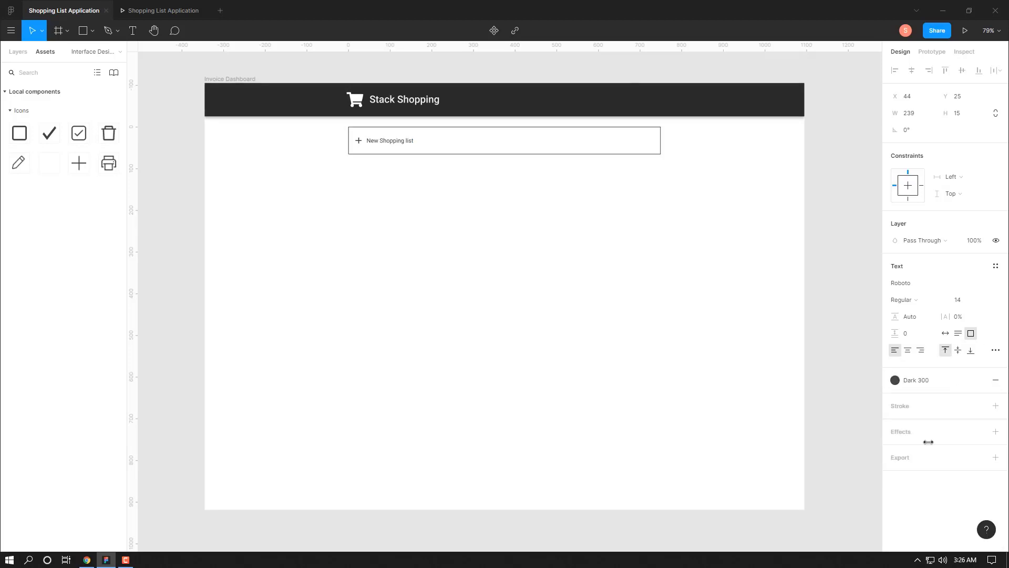
click(996, 379)
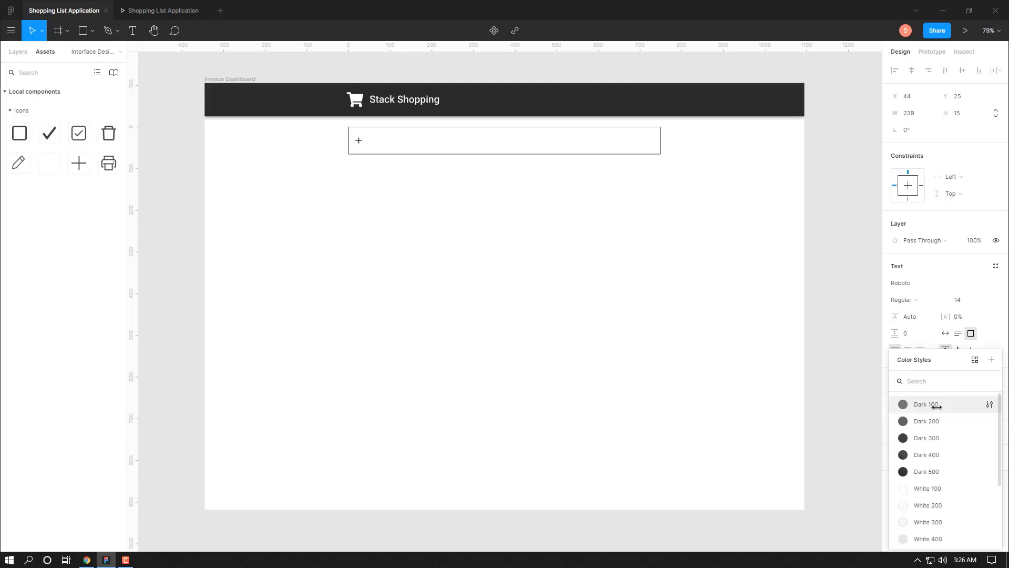
click(926, 404)
click(358, 140)
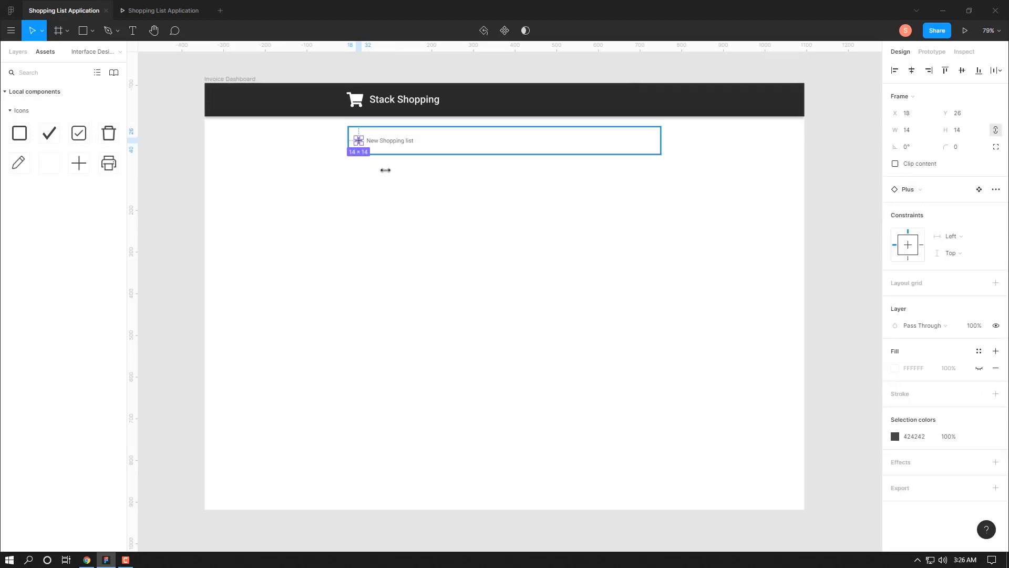
ctrl+scroll(401, 224, up, 1)
ctrl+scroll(401, 223, up, 3)
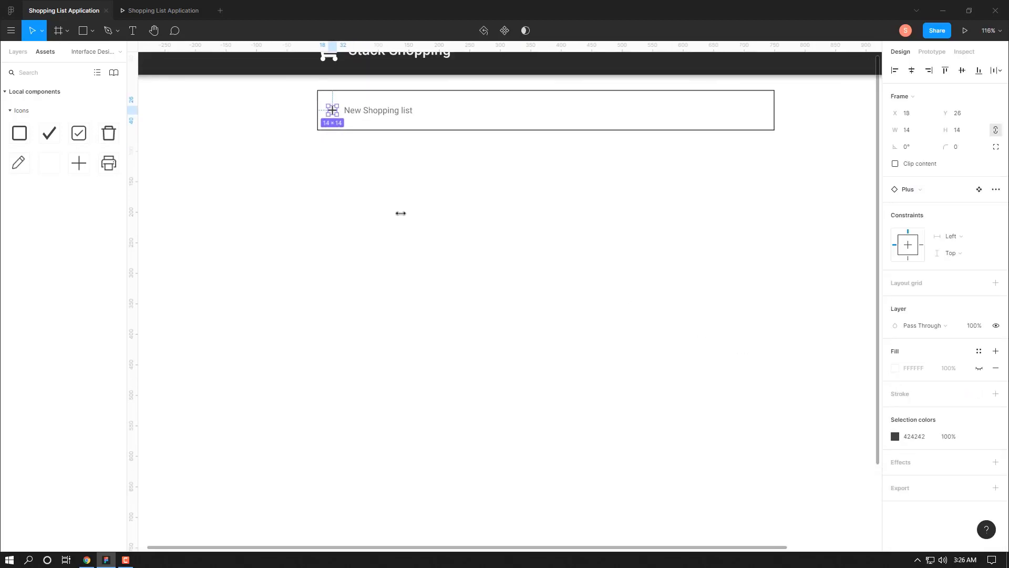
scroll(401, 214, up, 2)
mouse_move(919, 436)
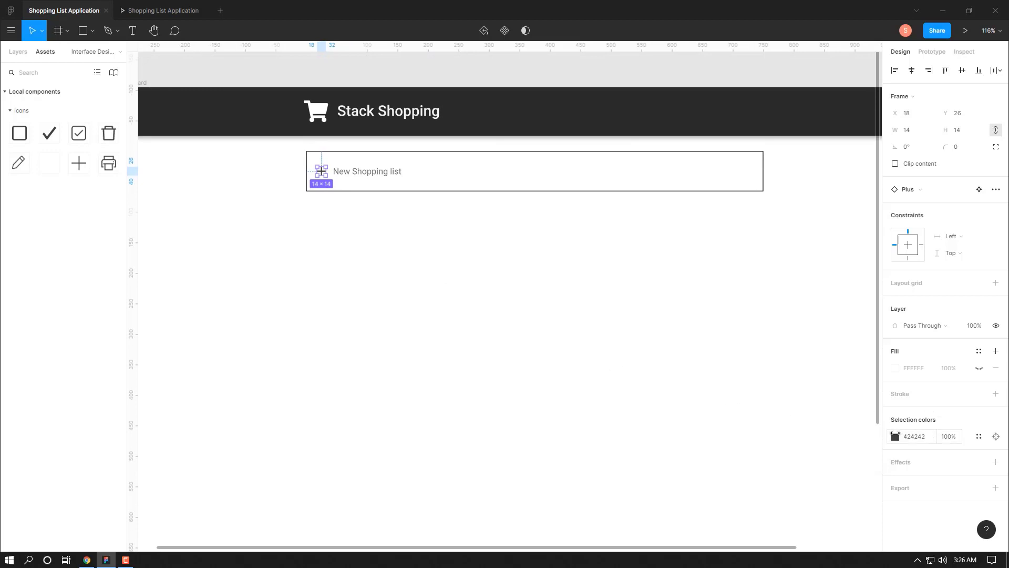
click(368, 260)
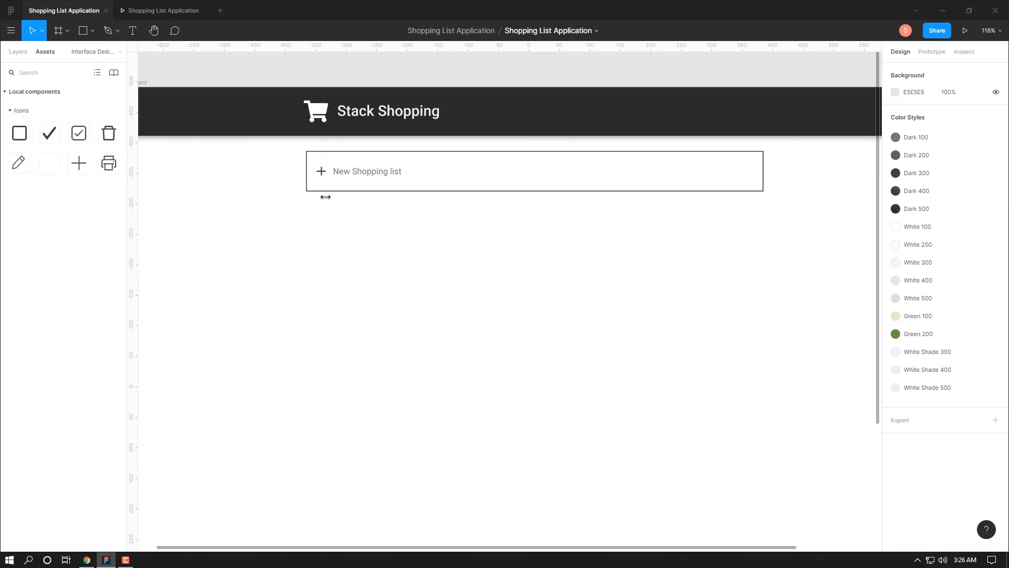
click(319, 172)
click(163, 11)
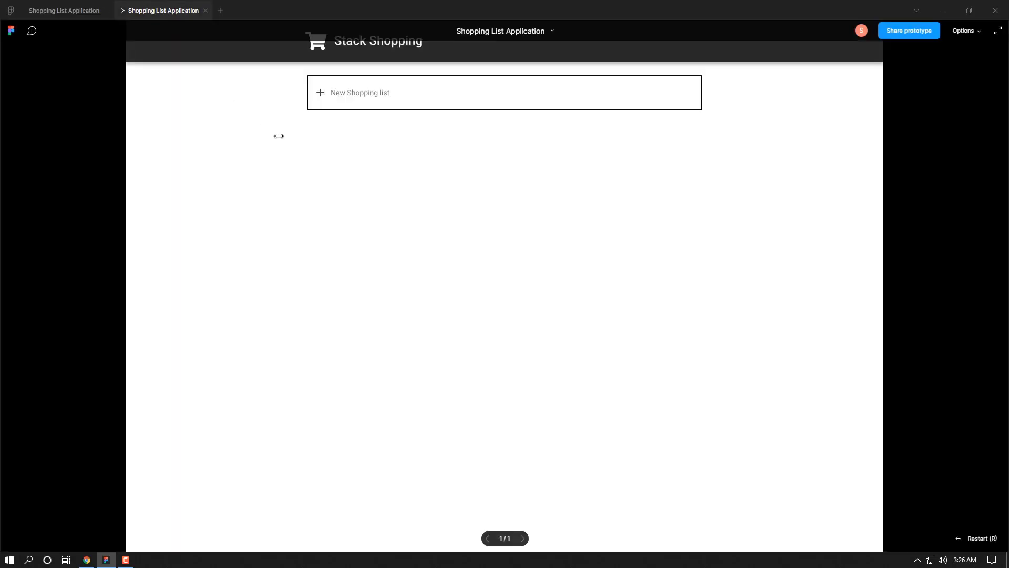
click(69, 12)
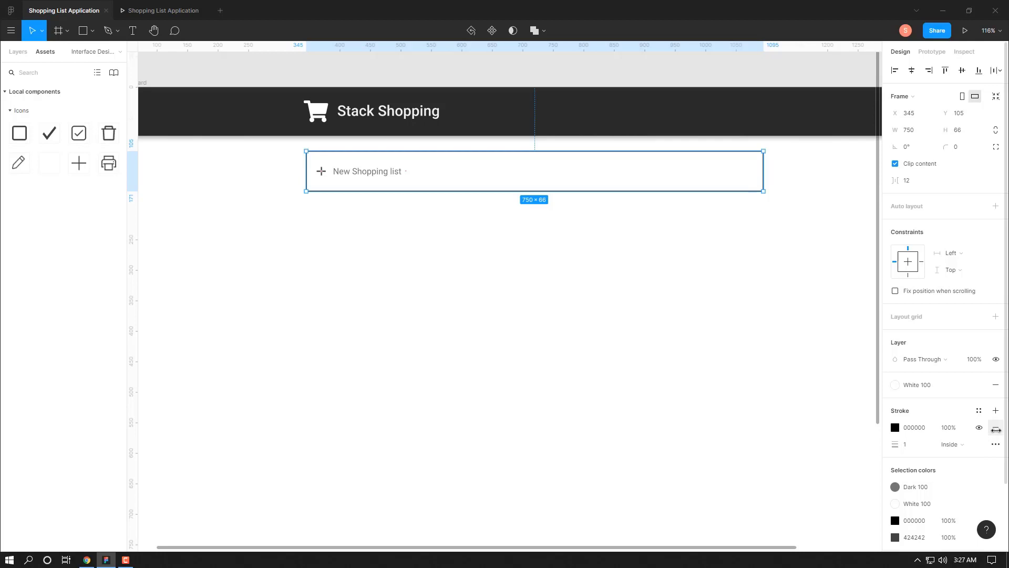
Remove Frame 2's black outline and draw a 750-wide line along its bottom edge
click(995, 428)
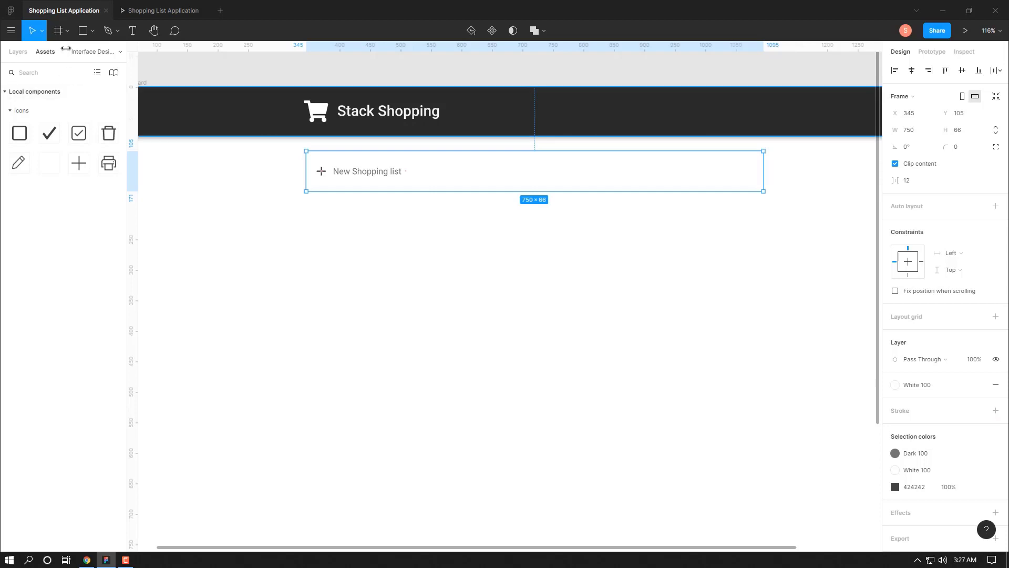
click(93, 31)
click(53, 65)
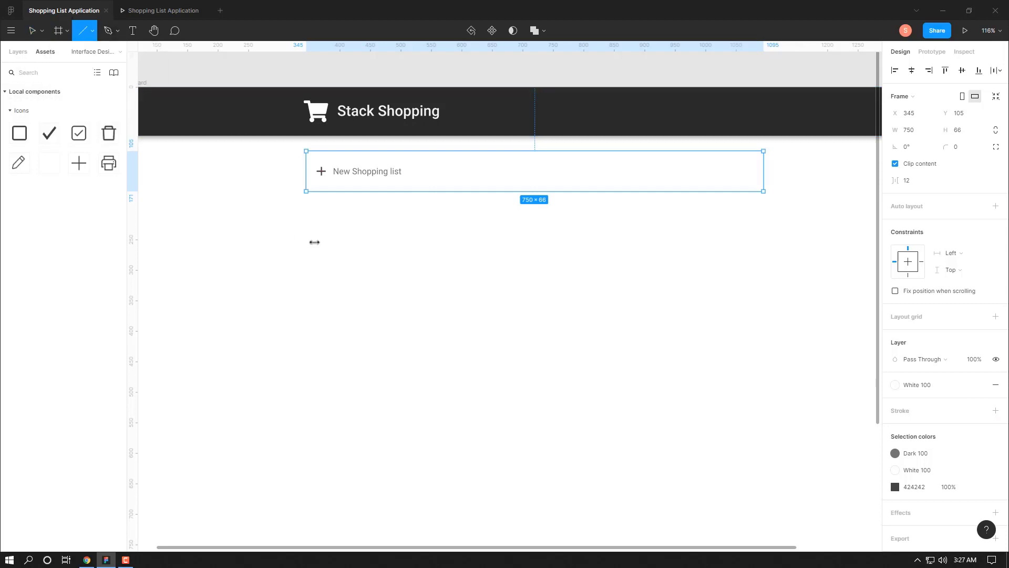
drag(306, 191, 764, 192)
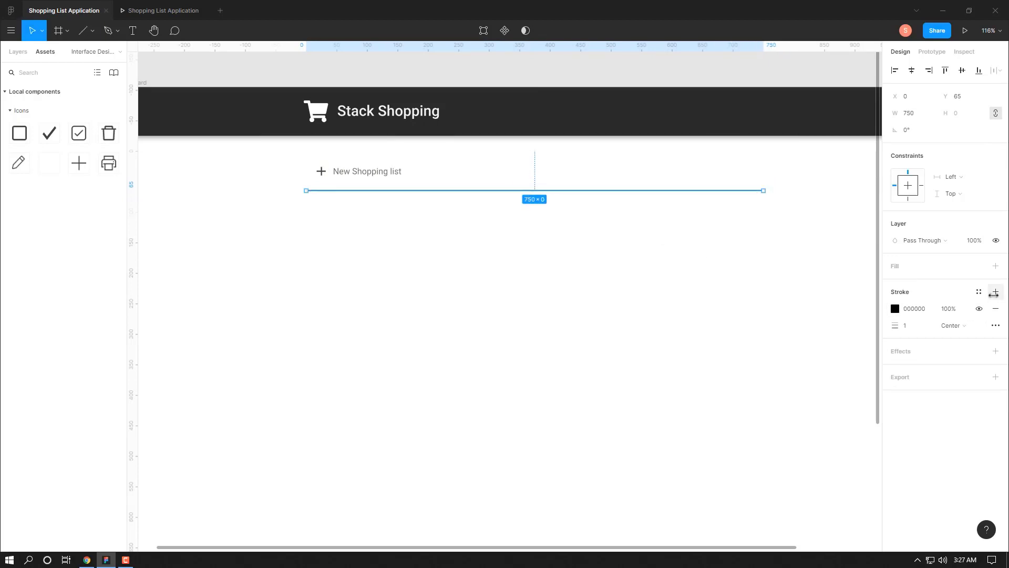
Give the line an Outside stroke with the White 500 style and preview it
click(953, 326)
click(966, 351)
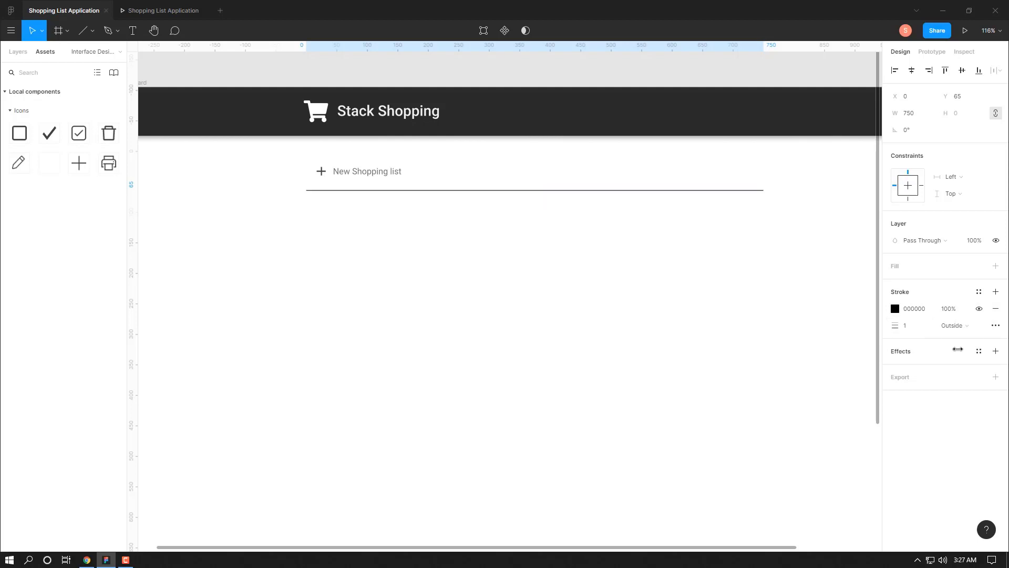
click(979, 292)
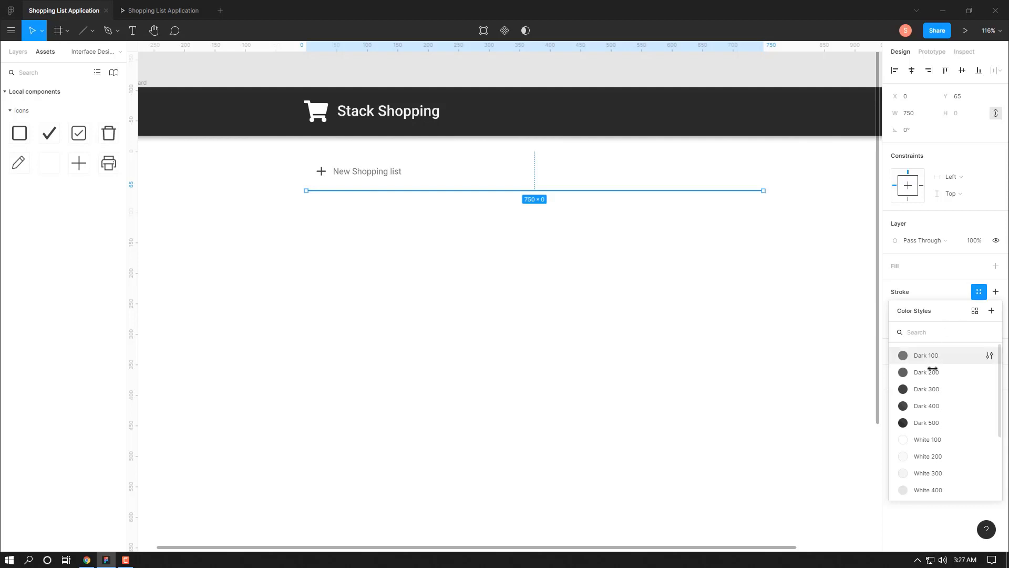
scroll(927, 447, down, 2)
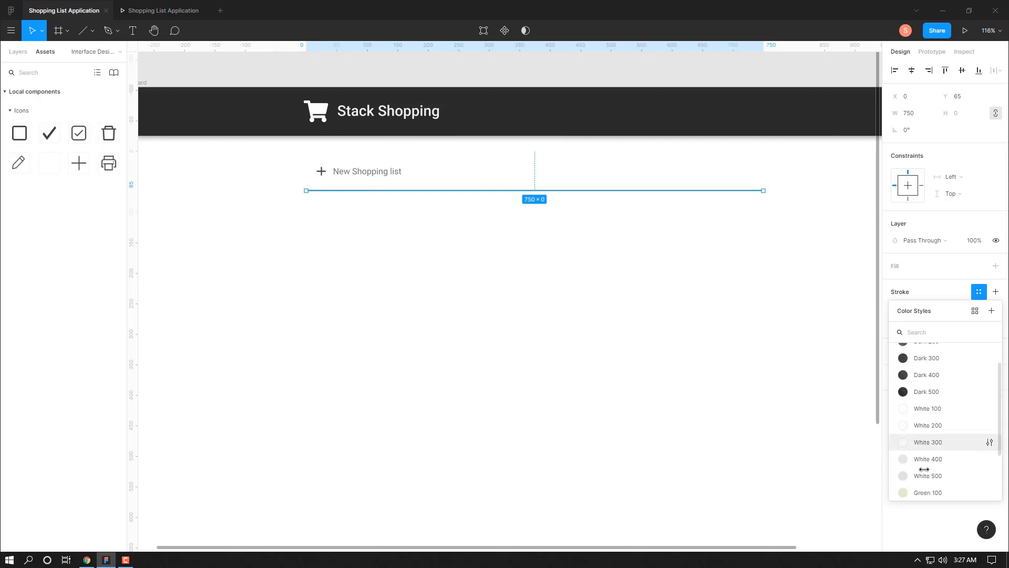
click(925, 454)
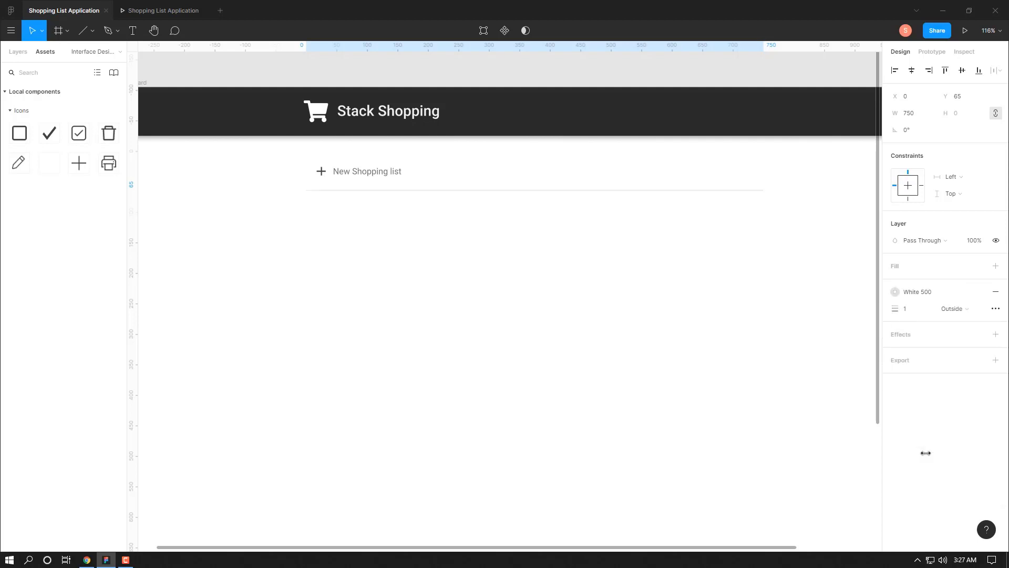
key(ctrl+Tab)
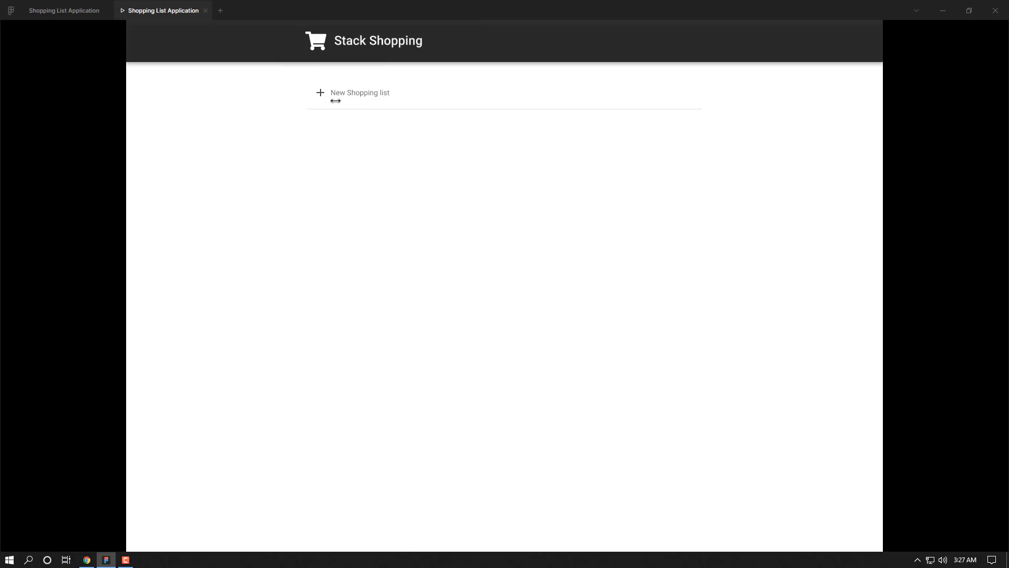
click(78, 11)
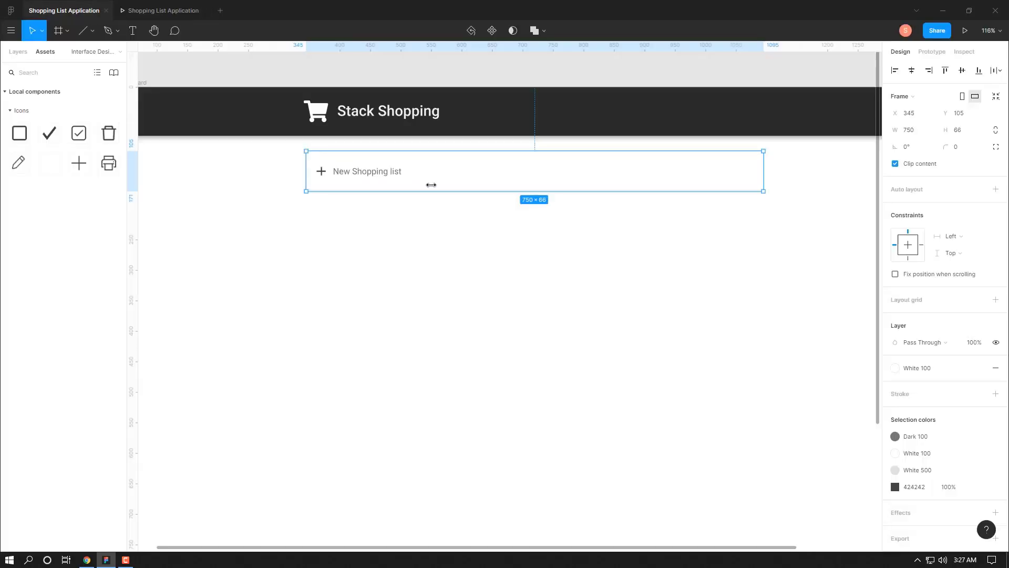
click(18, 51)
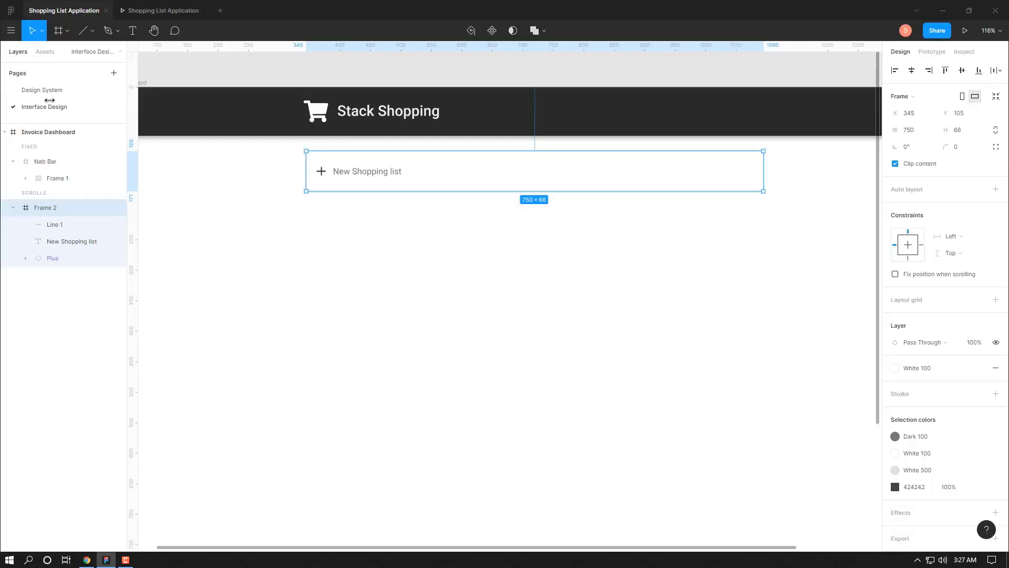
click(53, 132)
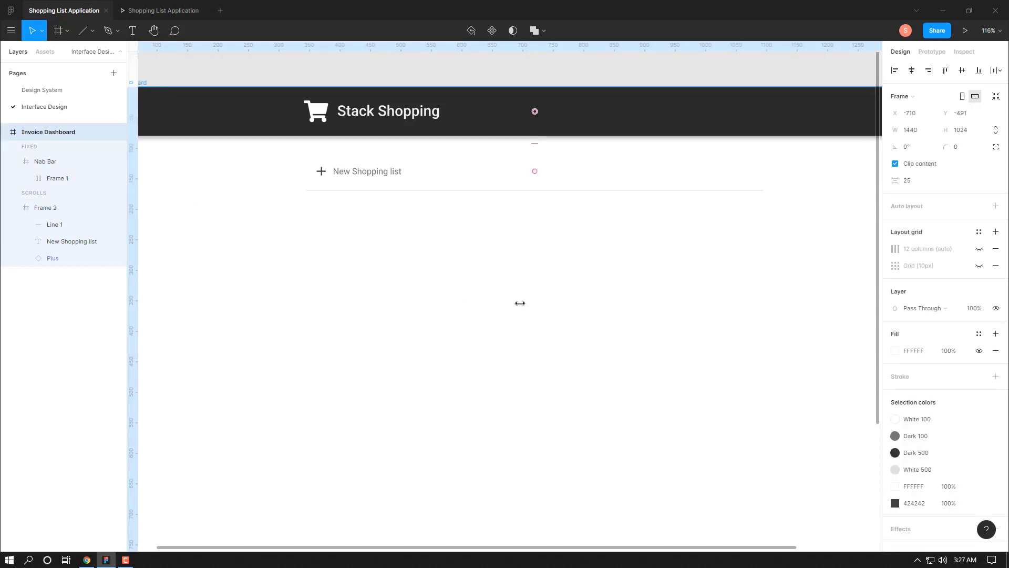
scroll(520, 303, down, 2)
scroll(514, 300, down, 2)
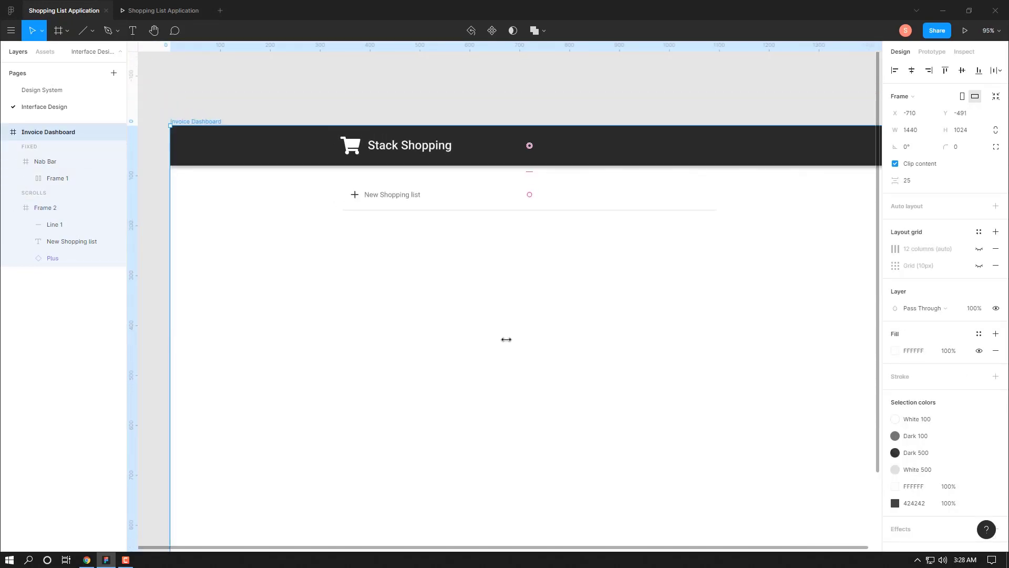
drag(507, 339, 484, 318)
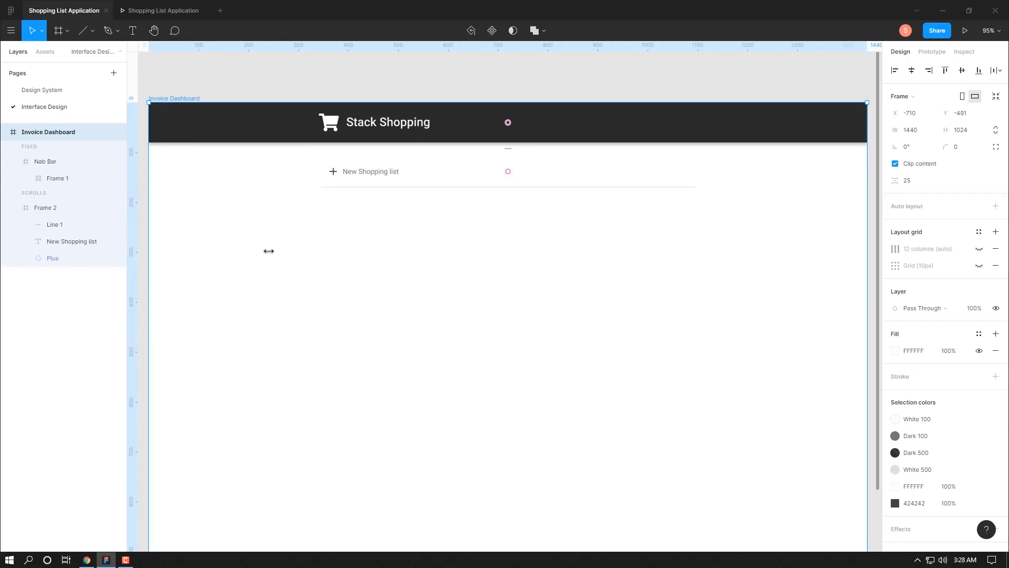
click(383, 167)
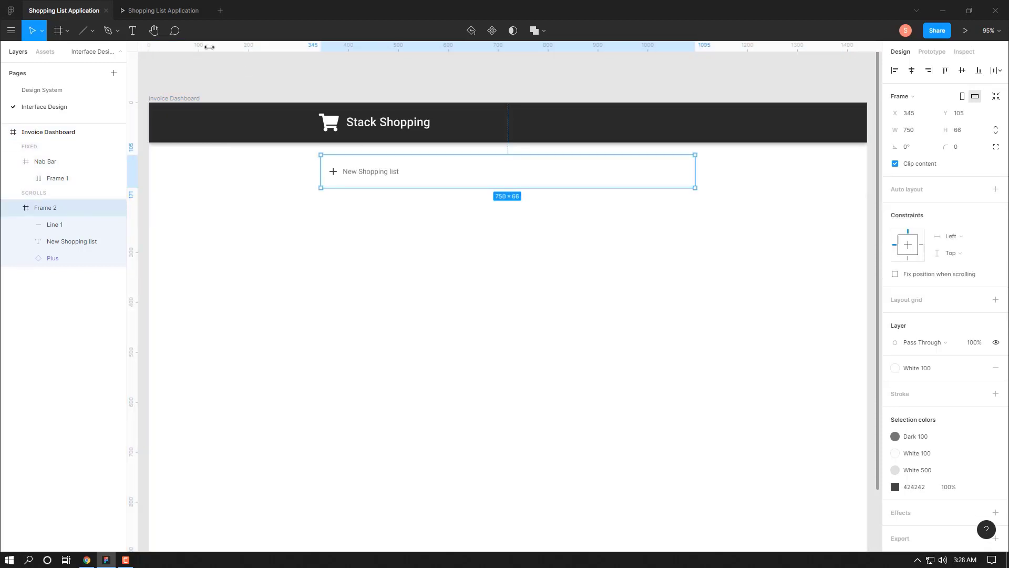
click(152, 10)
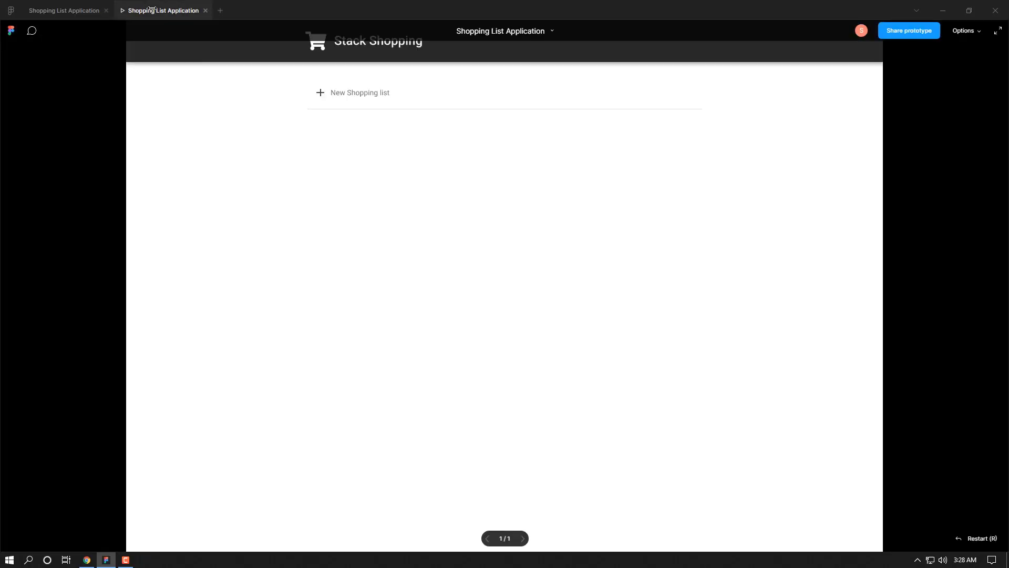
click(73, 11)
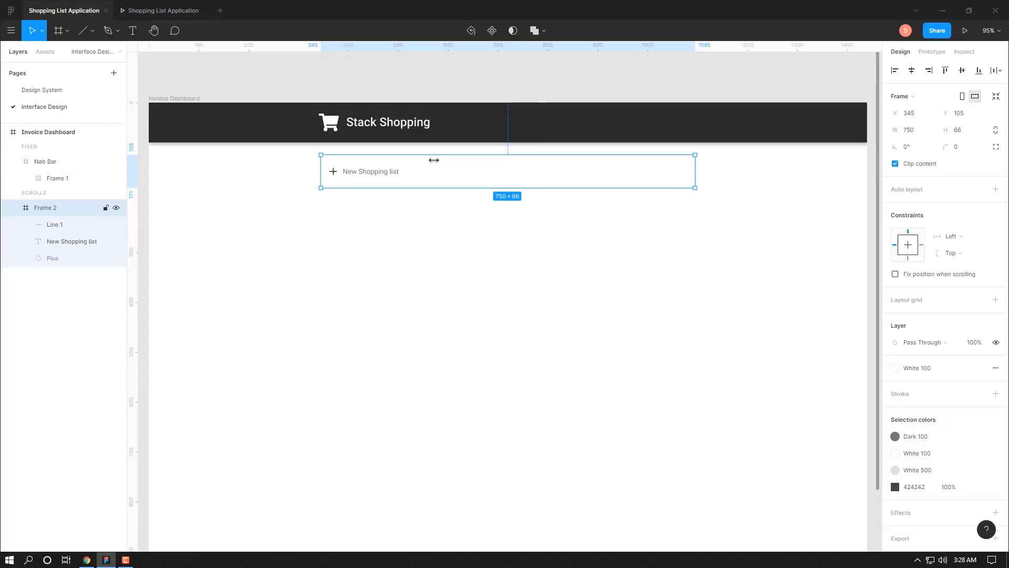
click(52, 132)
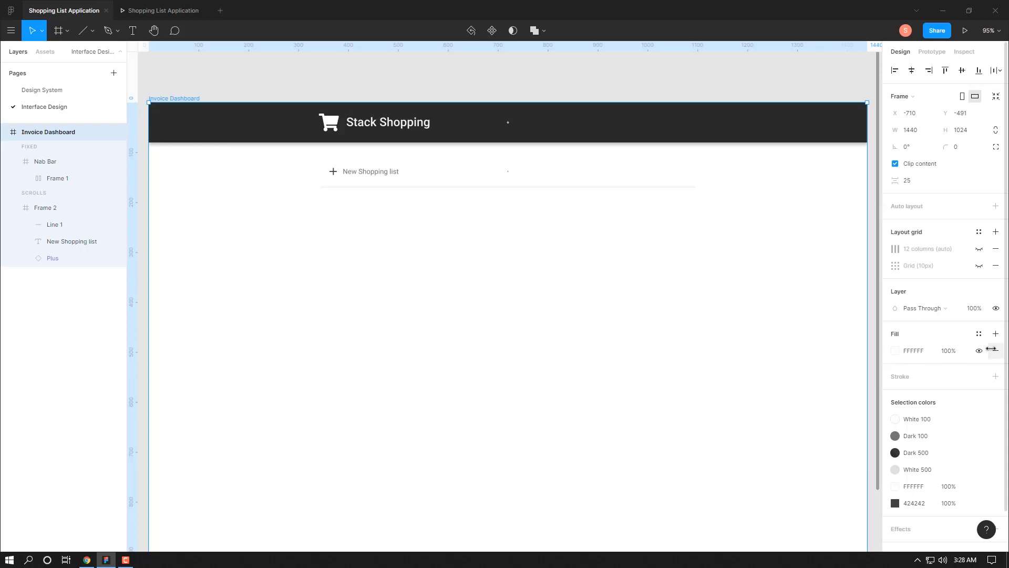
Replace the Invoice Dashboard's FFFFFF fill with the White 200 style and preview it
click(992, 348)
click(979, 334)
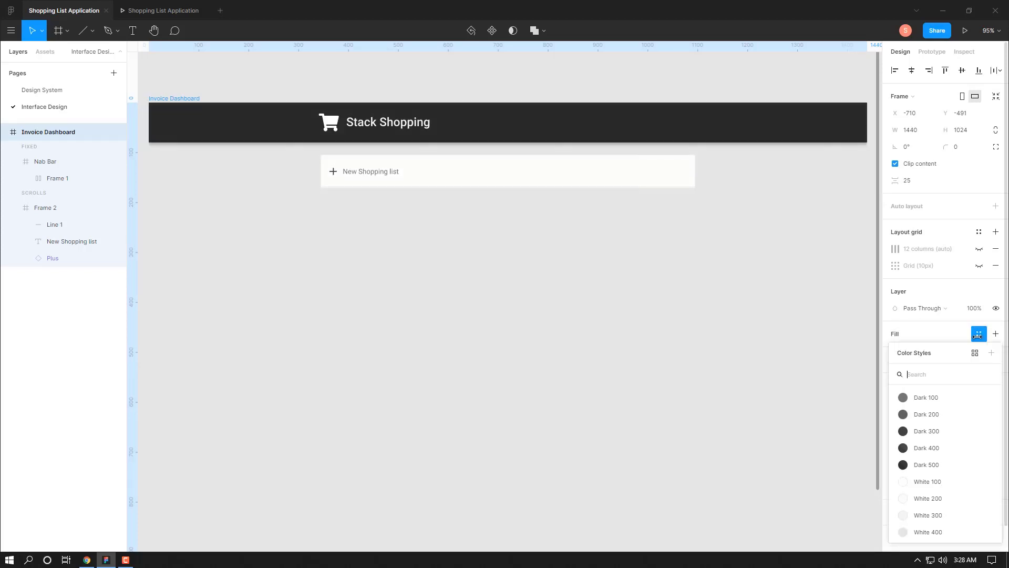
click(927, 499)
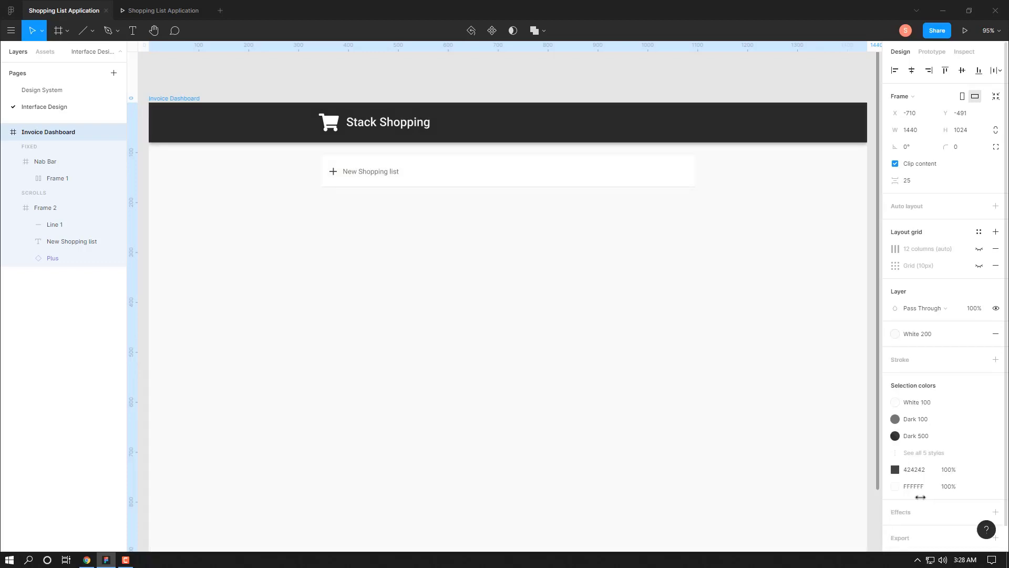
click(163, 10)
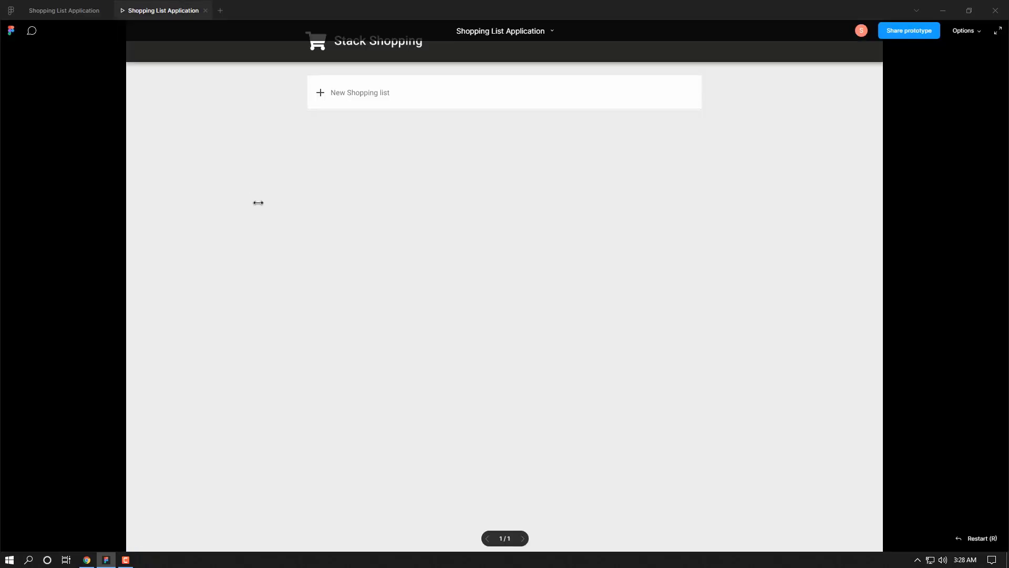
click(64, 11)
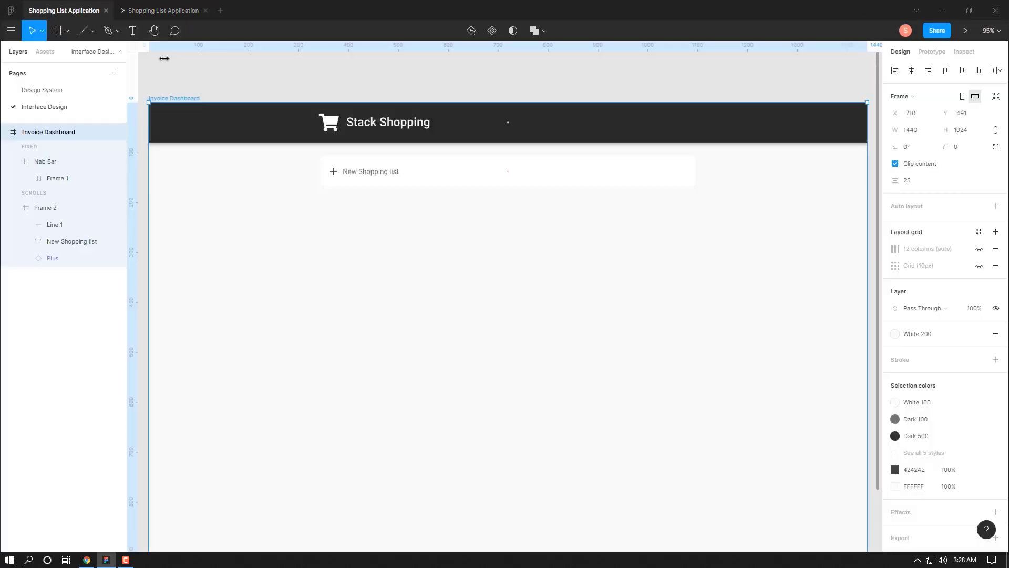
Select the divider line and check its spacing, leaving it at y 66
click(55, 225)
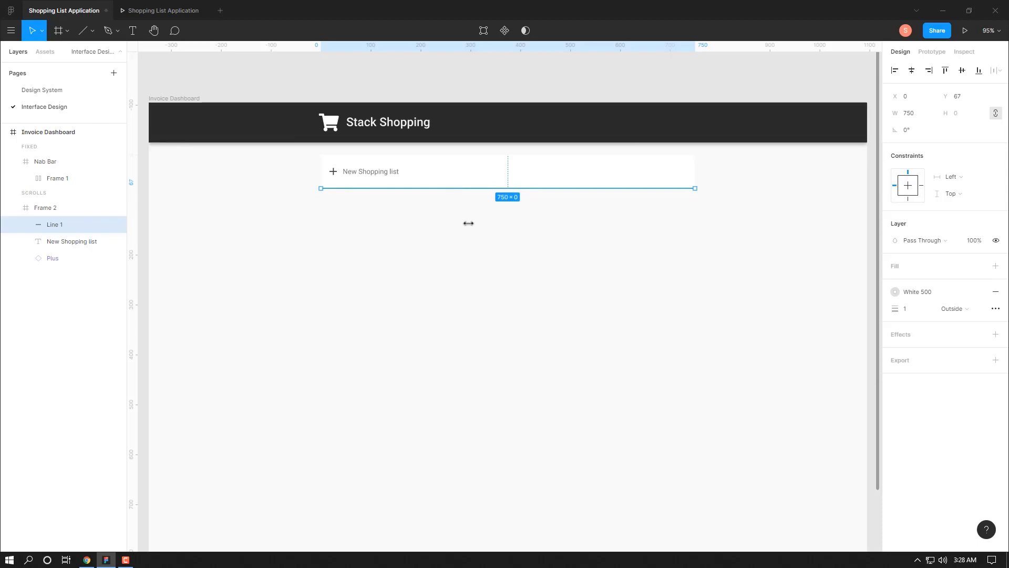
ctrl+scroll(469, 221, up, 5)
ctrl+scroll(468, 220, up, 1)
click(441, 213)
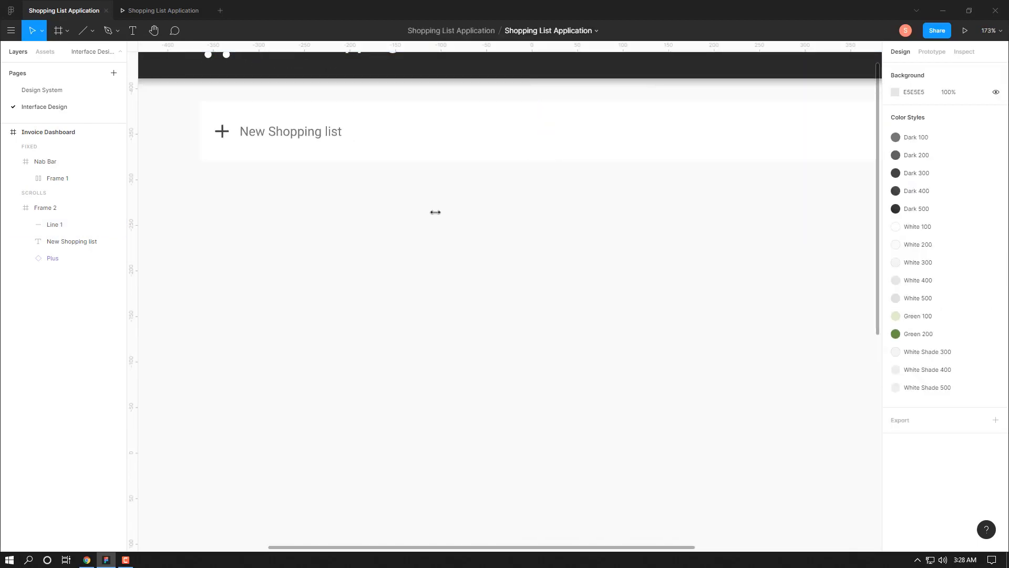
click(52, 210)
click(54, 225)
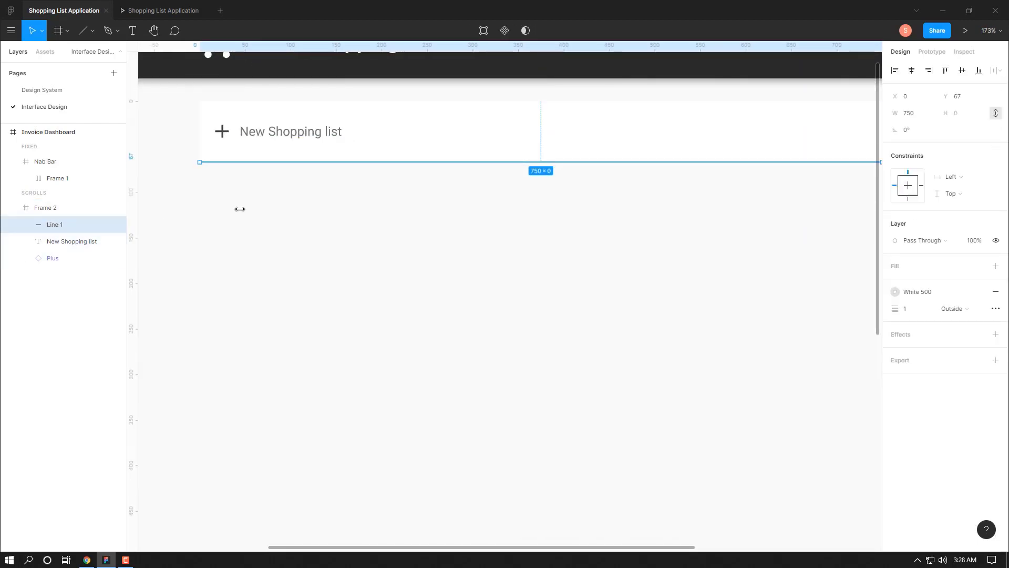
key(alt)
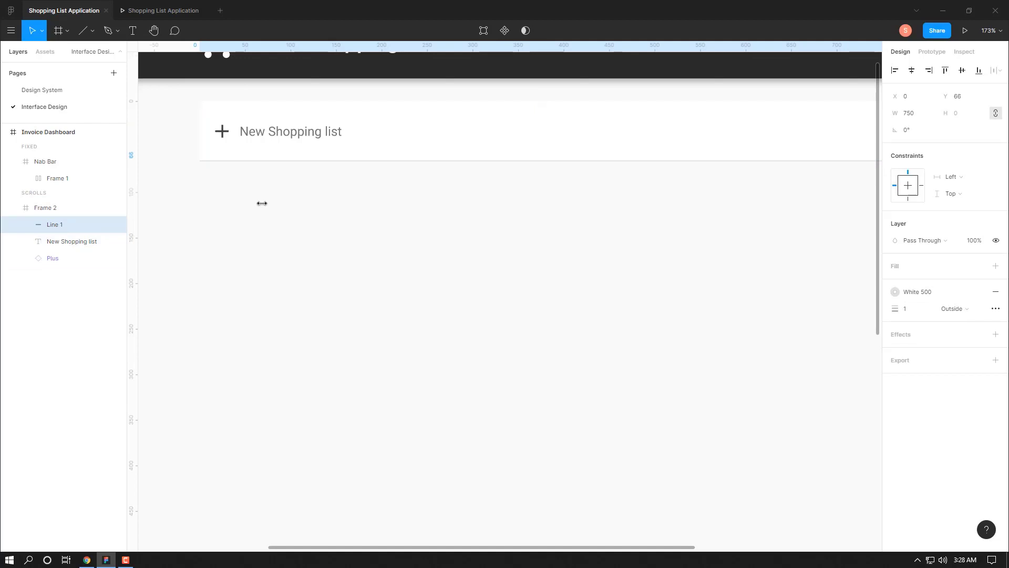
Set Line 1's stroke weight to 2 px and check it in the prototype
click(72, 240)
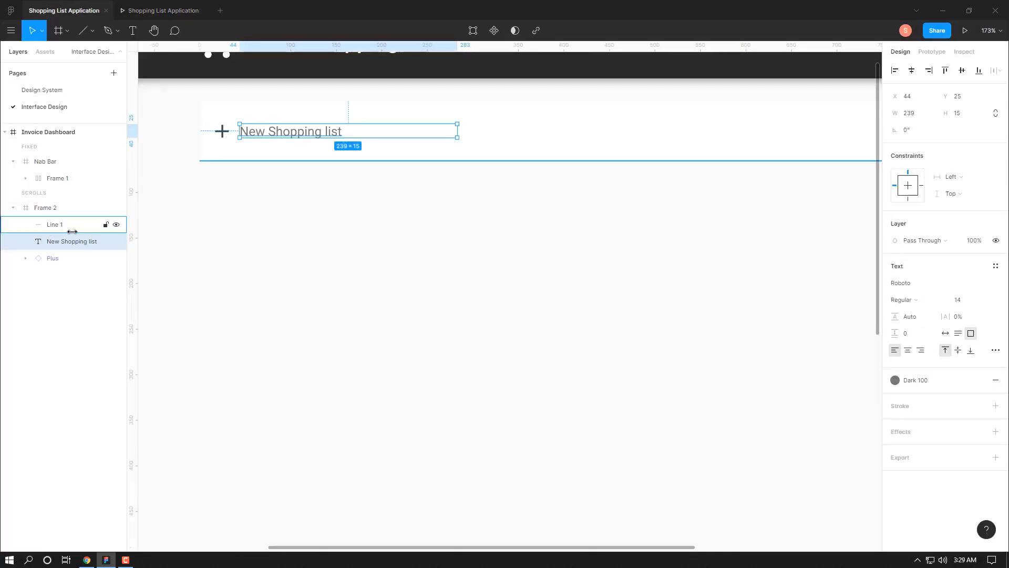
click(909, 309)
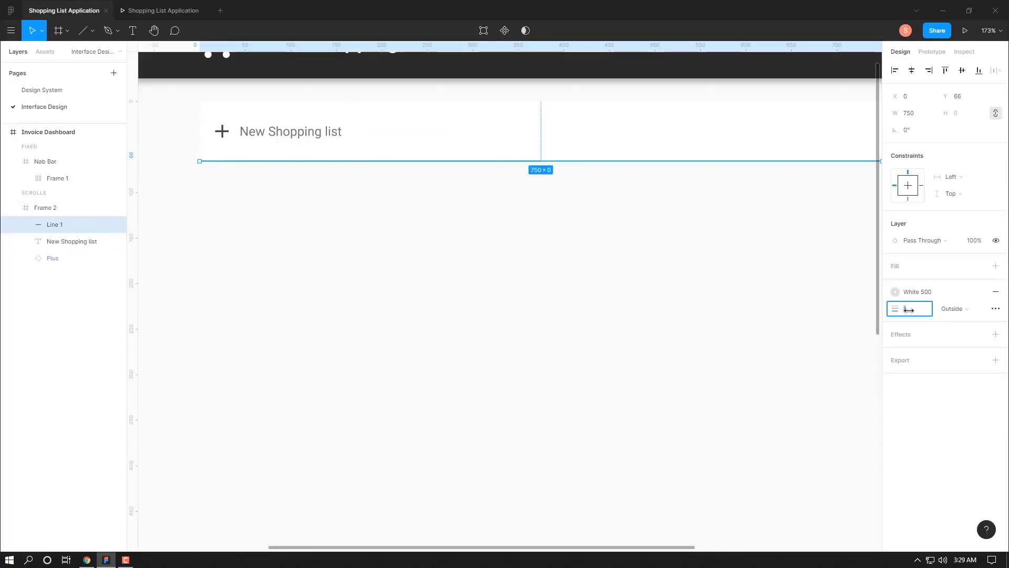
text(2)
key(Return)
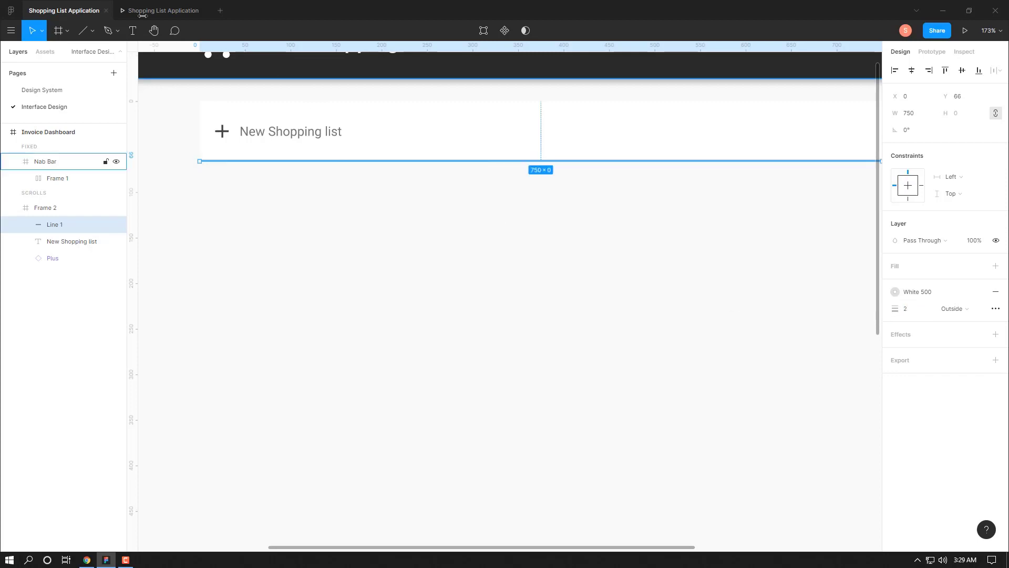
click(143, 13)
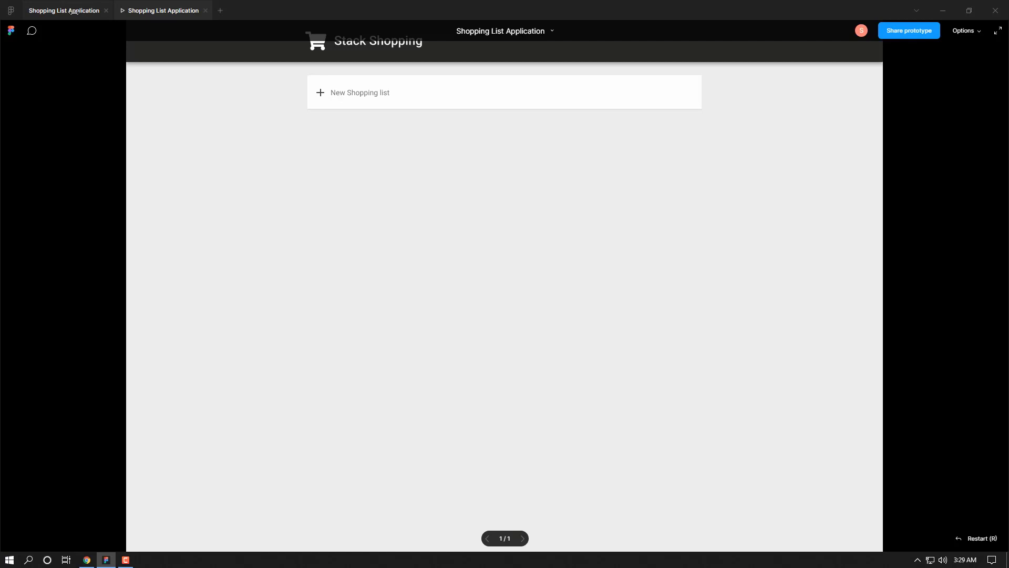
click(72, 11)
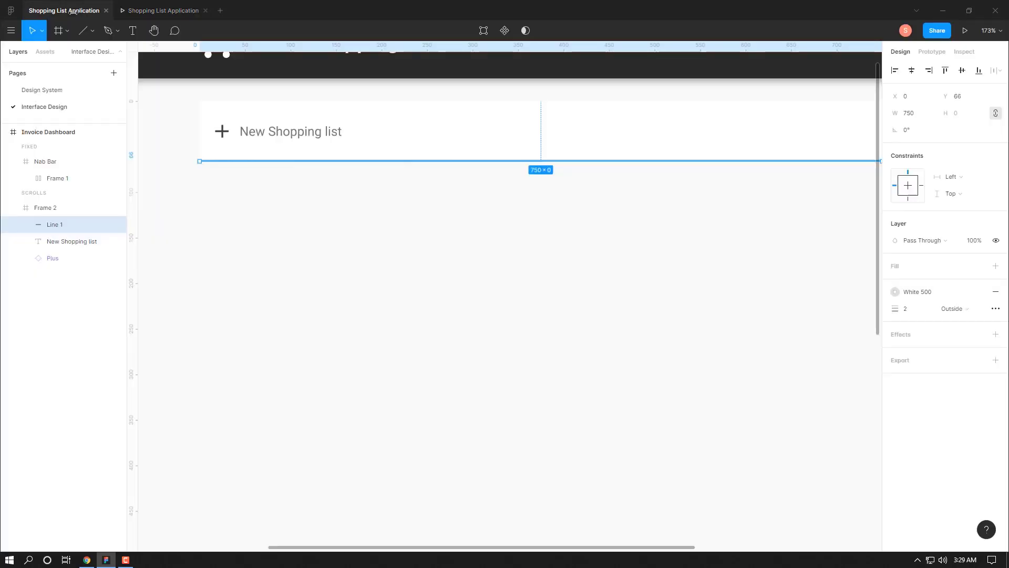
click(434, 232)
scroll(435, 233, down, 3)
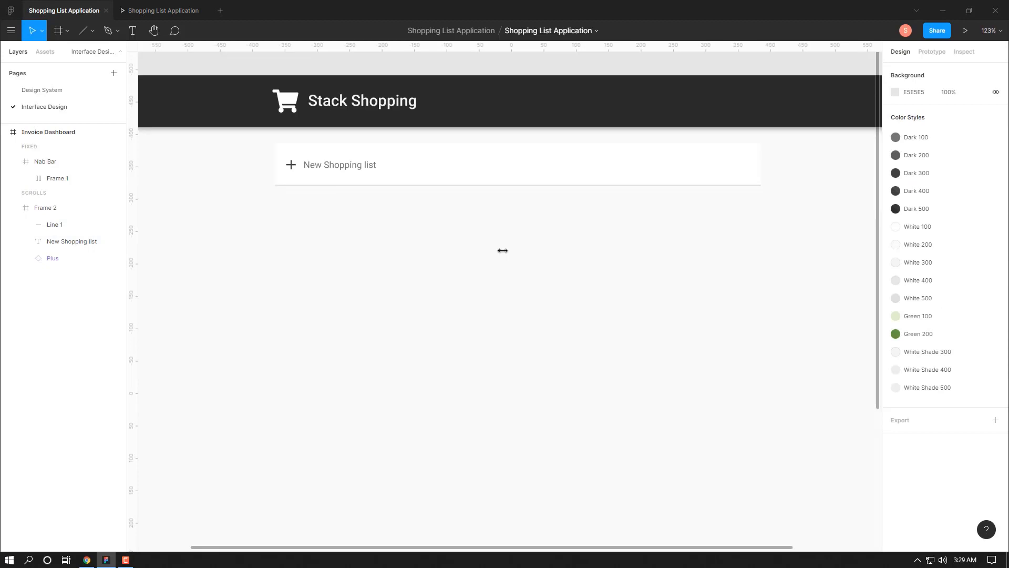
Rename the row frame layer to 'Input Shopping List' and preview it
click(46, 209)
click(12, 207)
double_click(47, 208)
text(Input Shopping List)
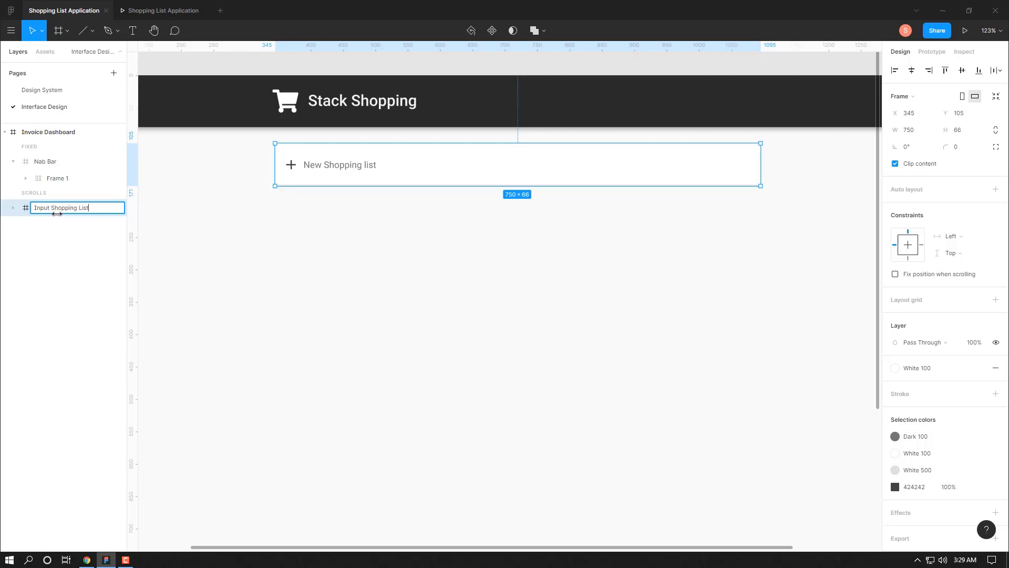
key(Return)
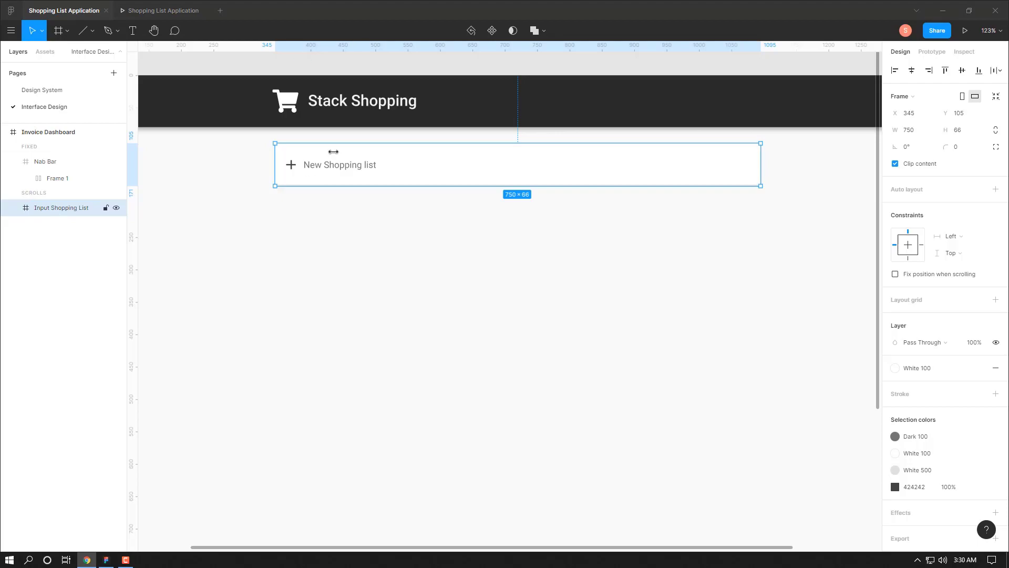
click(163, 10)
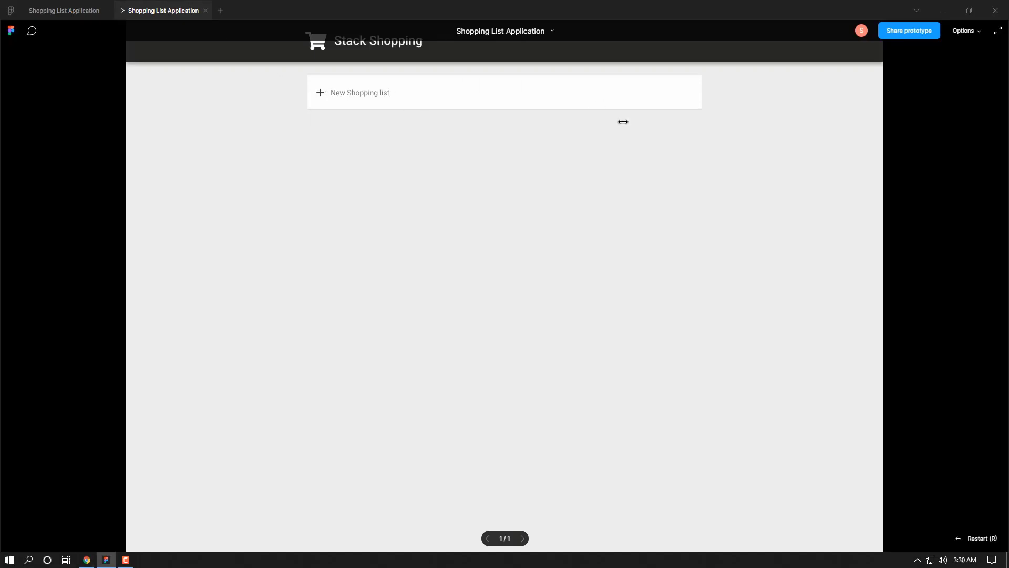
click(61, 11)
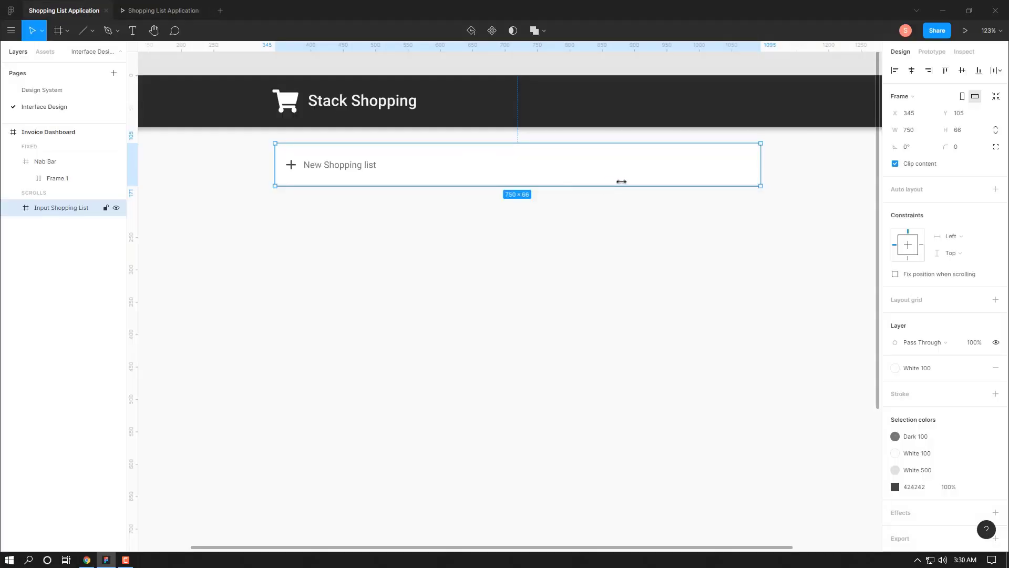
Set the row's corner radius to 2 and check it in the prototype
click(960, 152)
text(2)
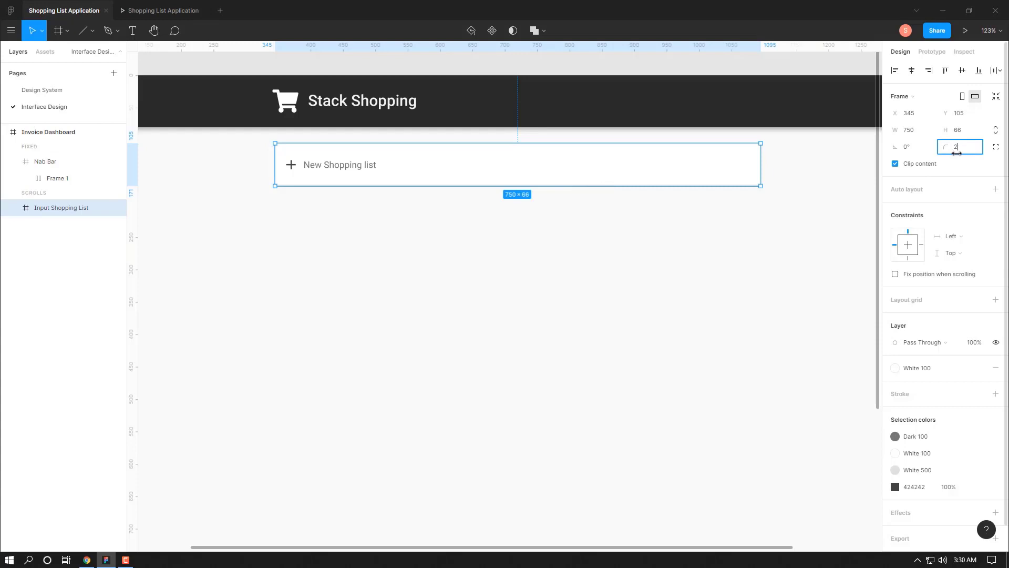
key(Return)
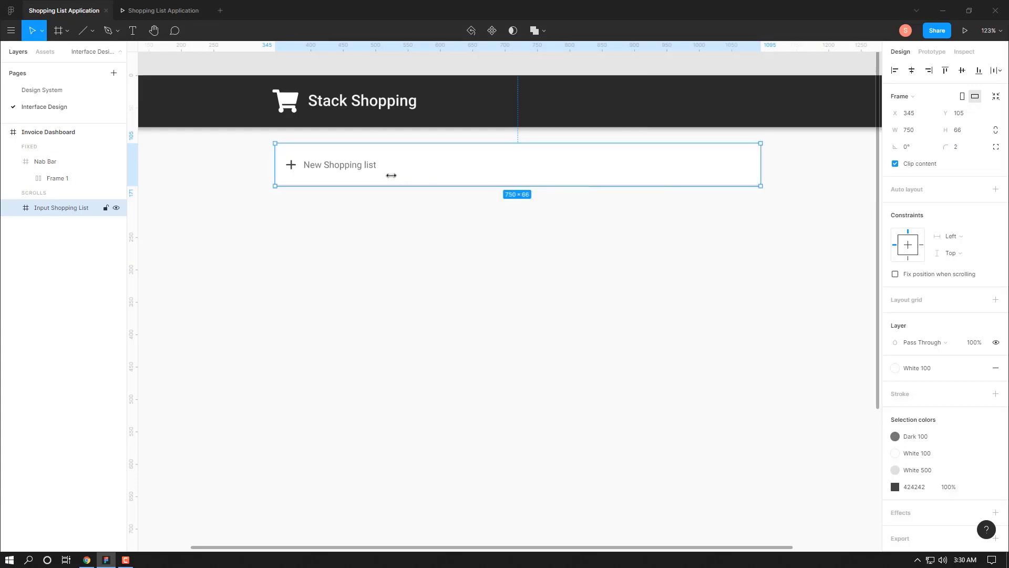
click(171, 11)
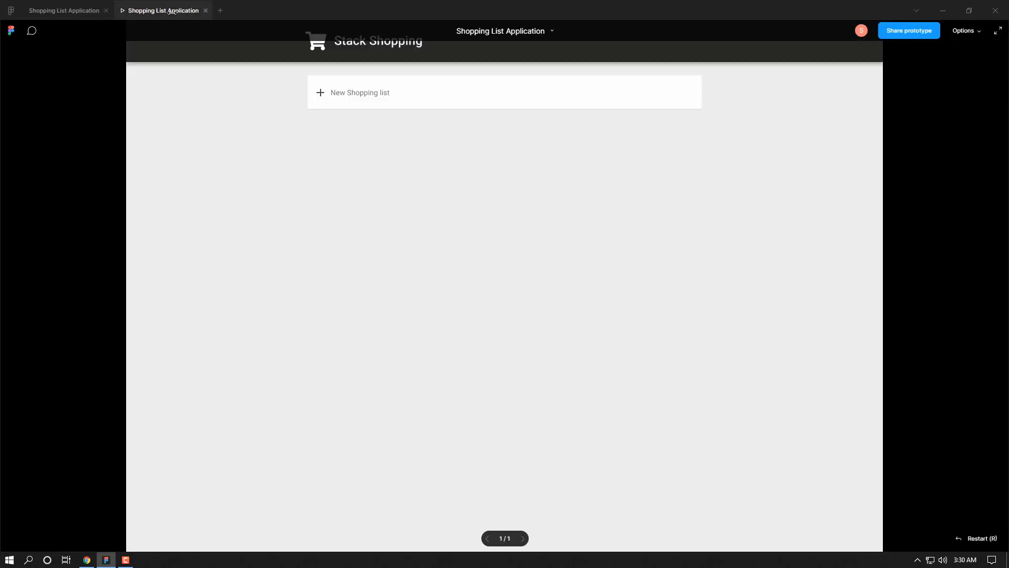
click(64, 10)
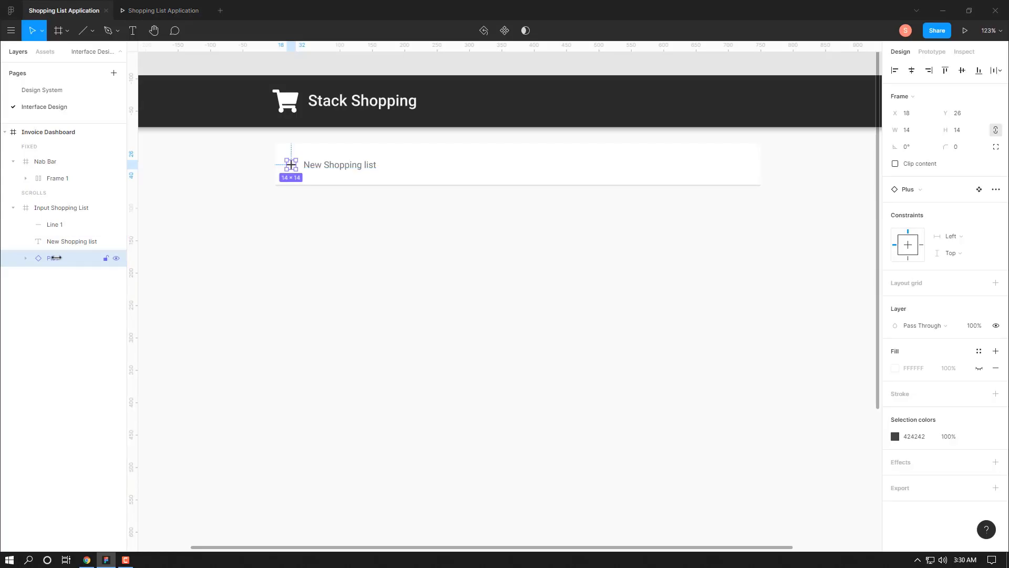
Wrap the plus icon and 'New Shopping list' label in an auto-layout frame with 15 spacing
shift+click(104, 241)
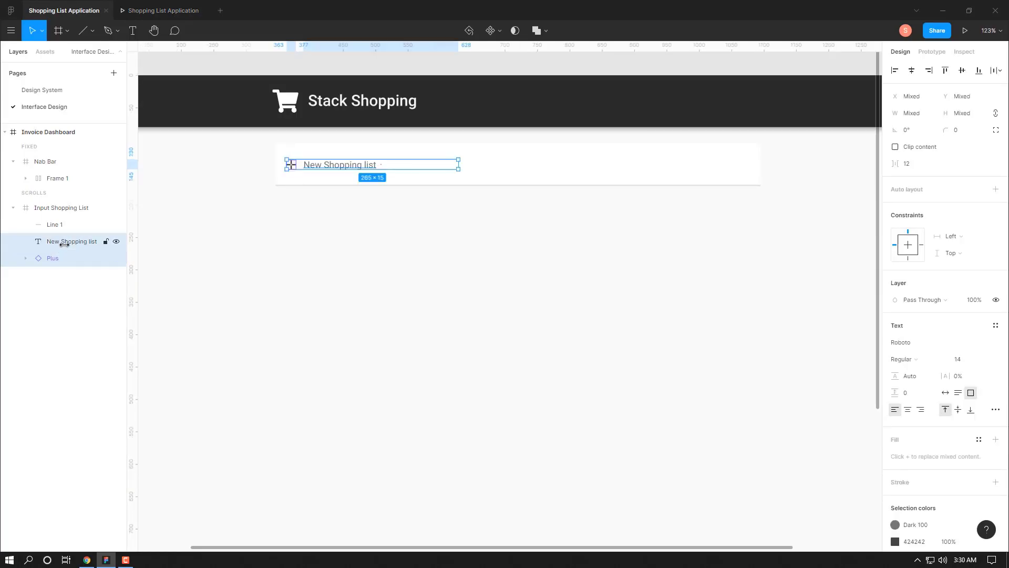
key(shift+a)
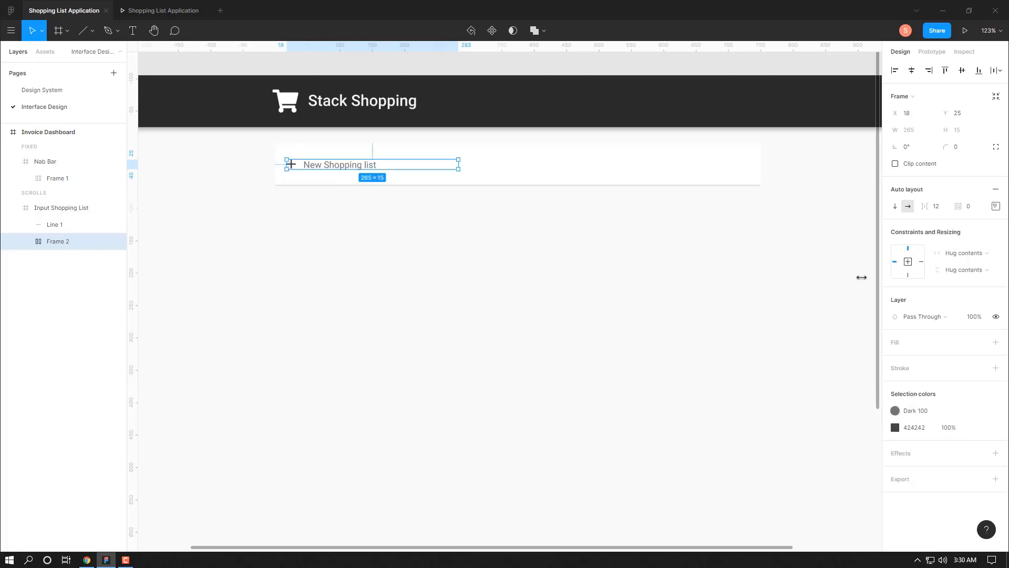
click(940, 209)
text(15)
key(Return)
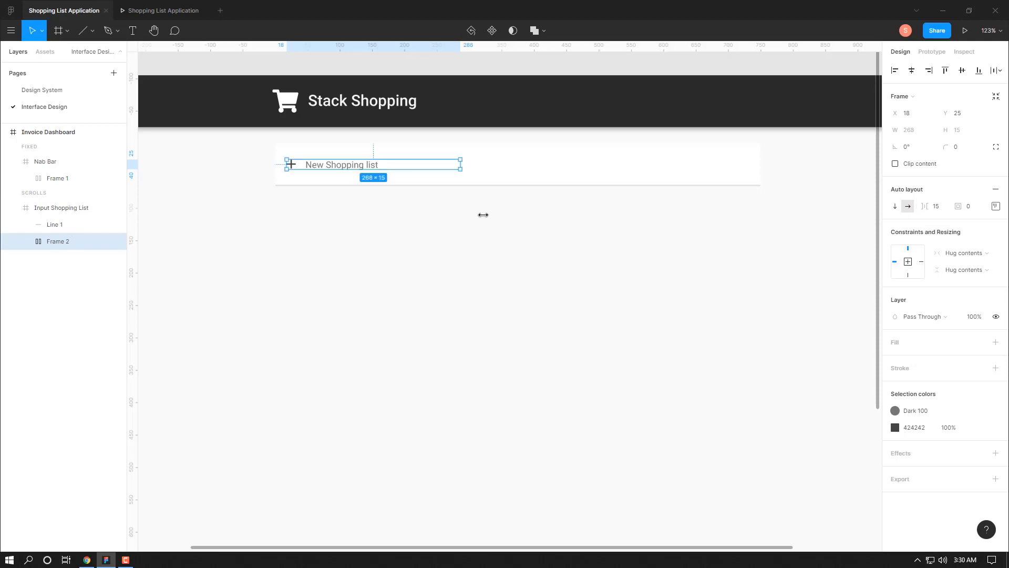
click(996, 206)
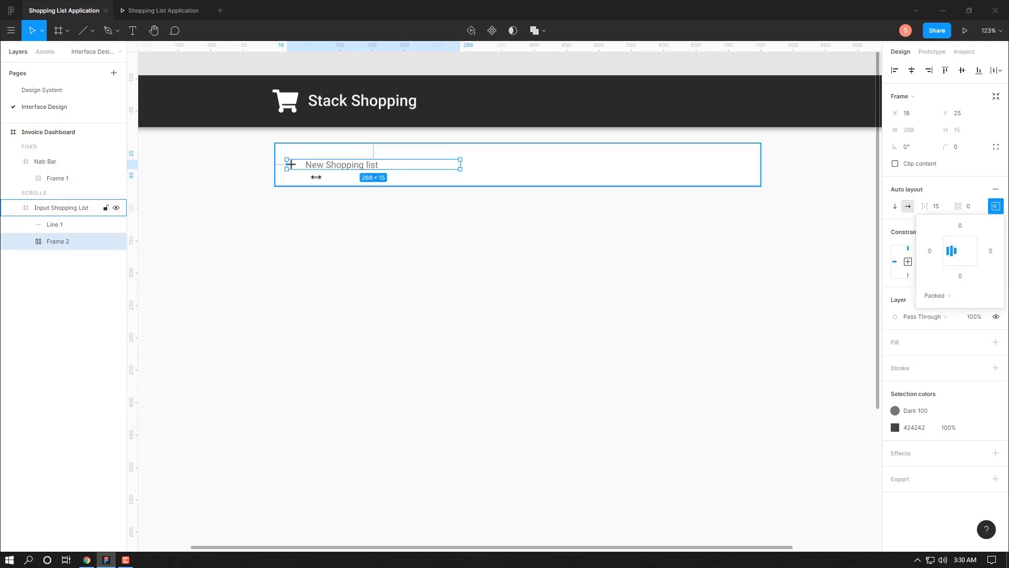
click(67, 134)
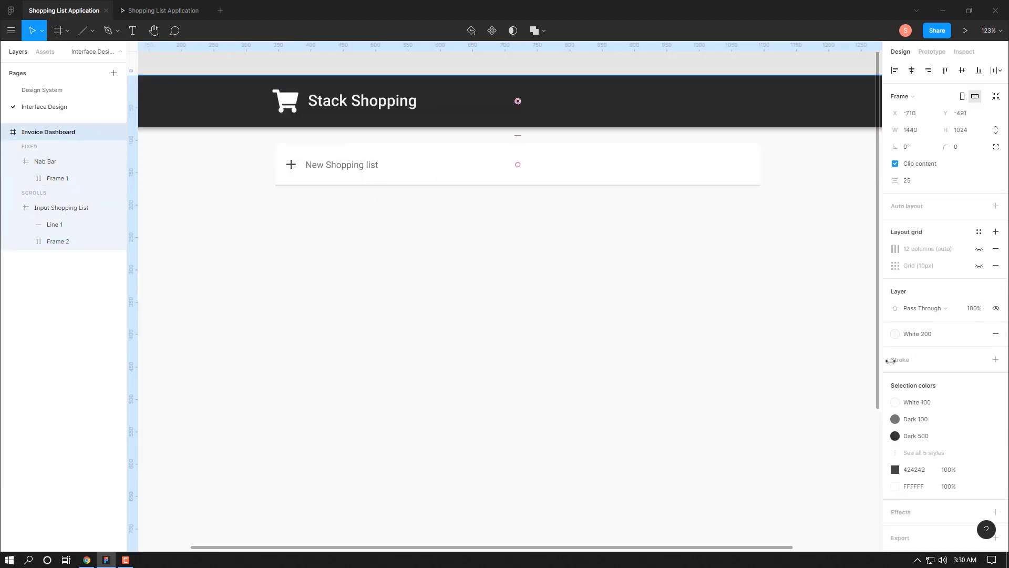
Nudge the icon-and-label frame to x 22, y 25 and centre it vertically in the row
click(981, 254)
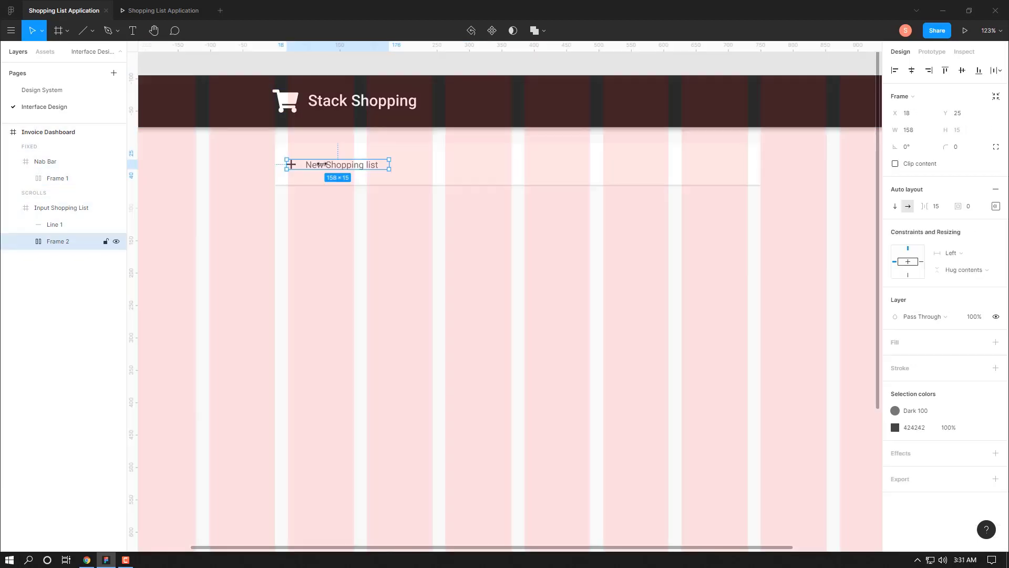
click(326, 100)
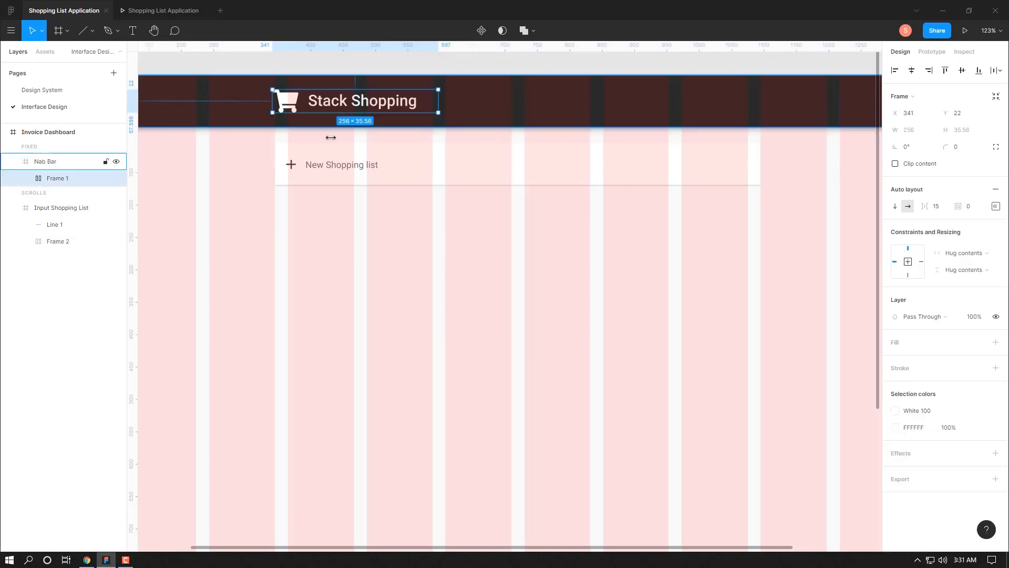
click(327, 165)
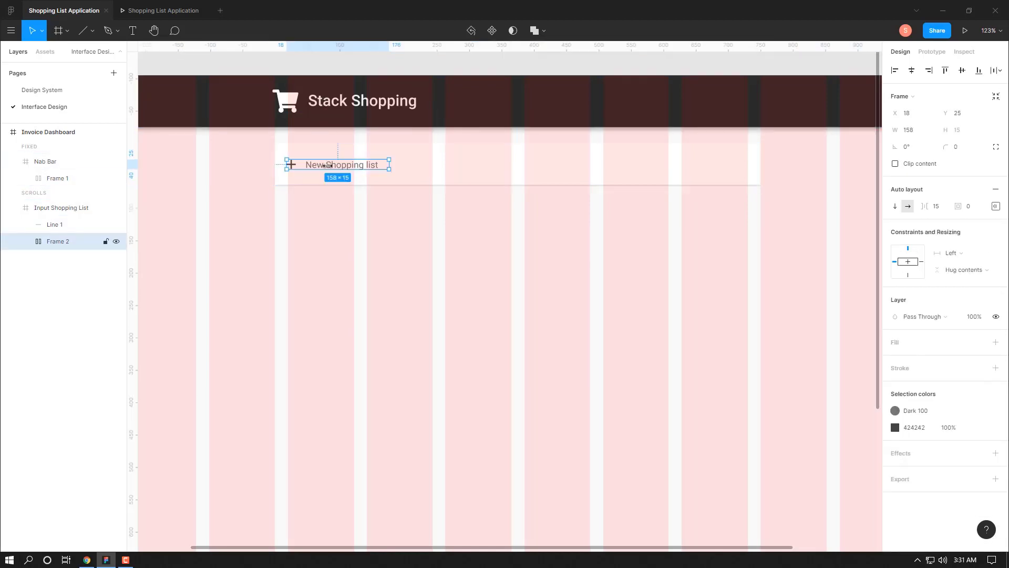
key(Right)
key(Right)
key(Right)
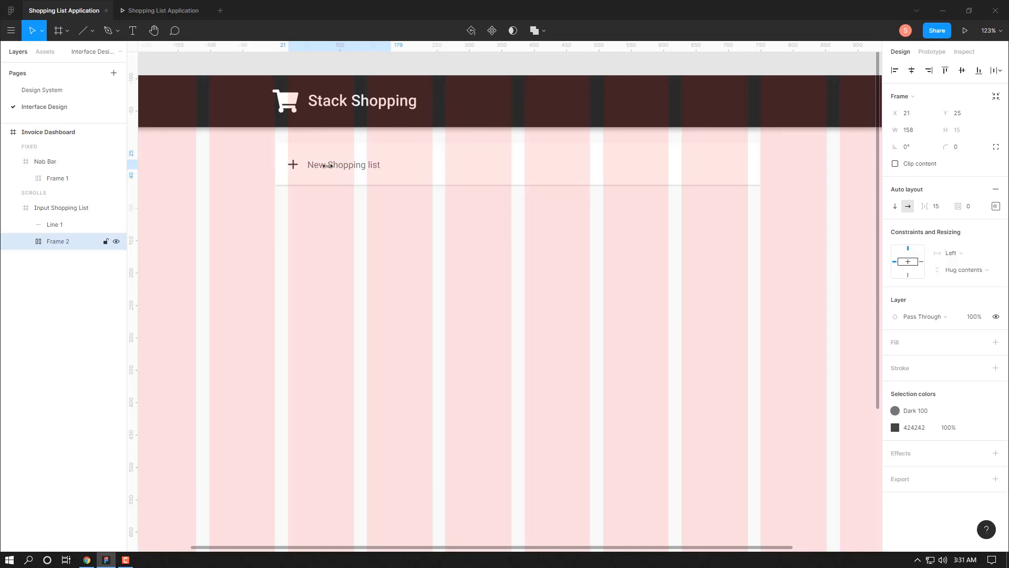
key(Right)
key(Right)
key(Right)
drag(327, 165, 318, 173)
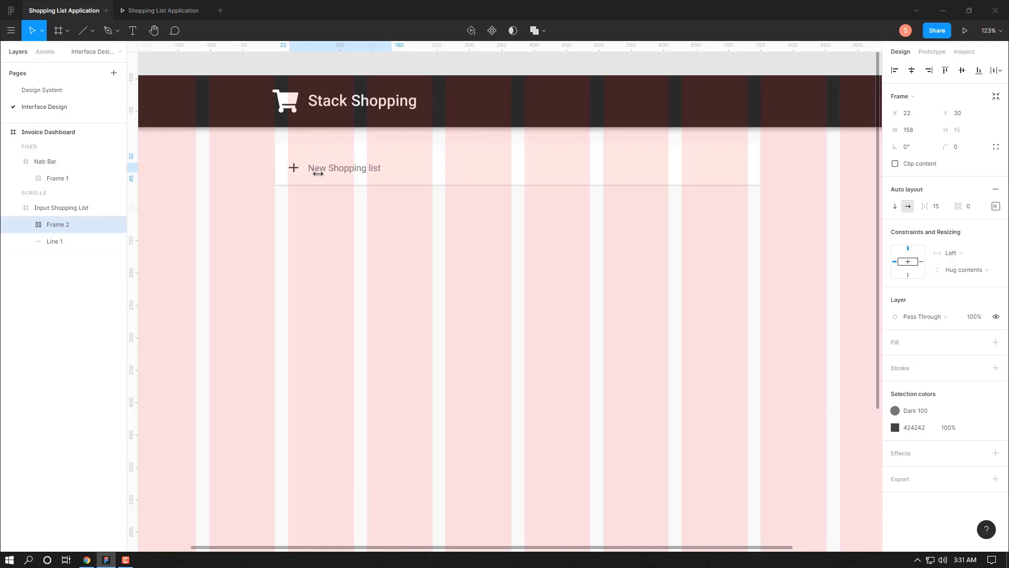
key(Down)
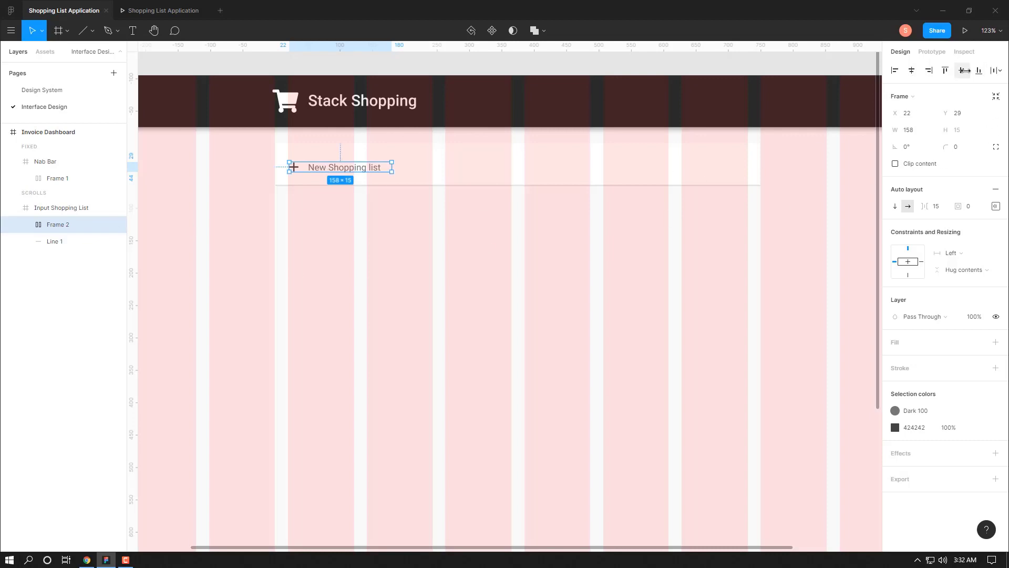
click(964, 70)
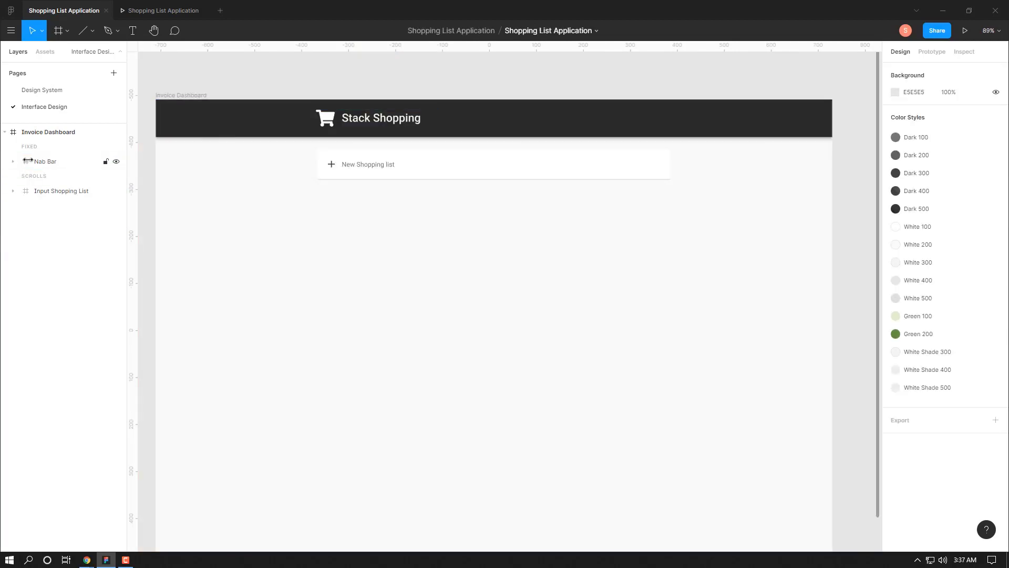
click(40, 162)
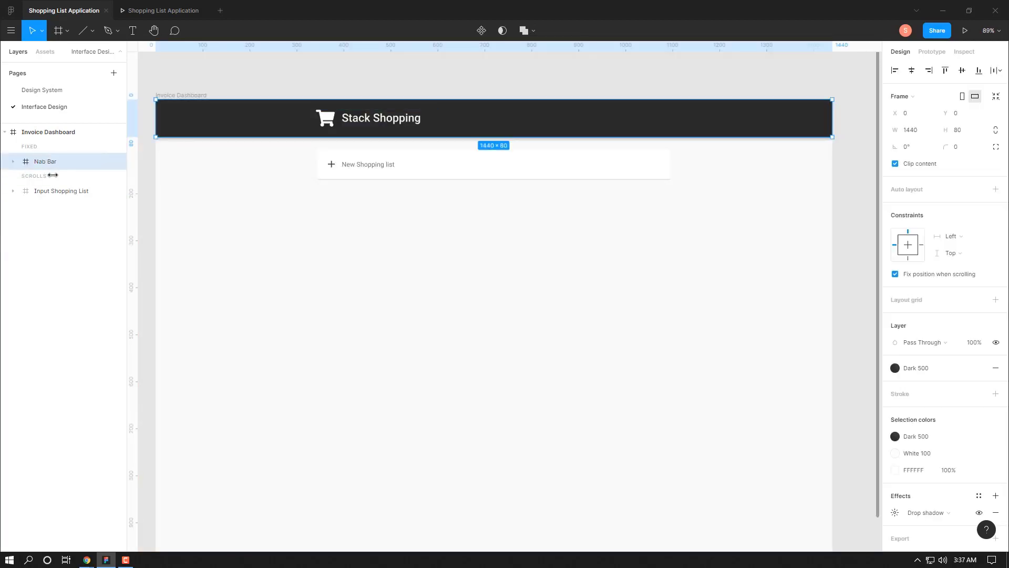
Duplicate the Input Shopping List row, placing the copy 25 px below the original
click(57, 190)
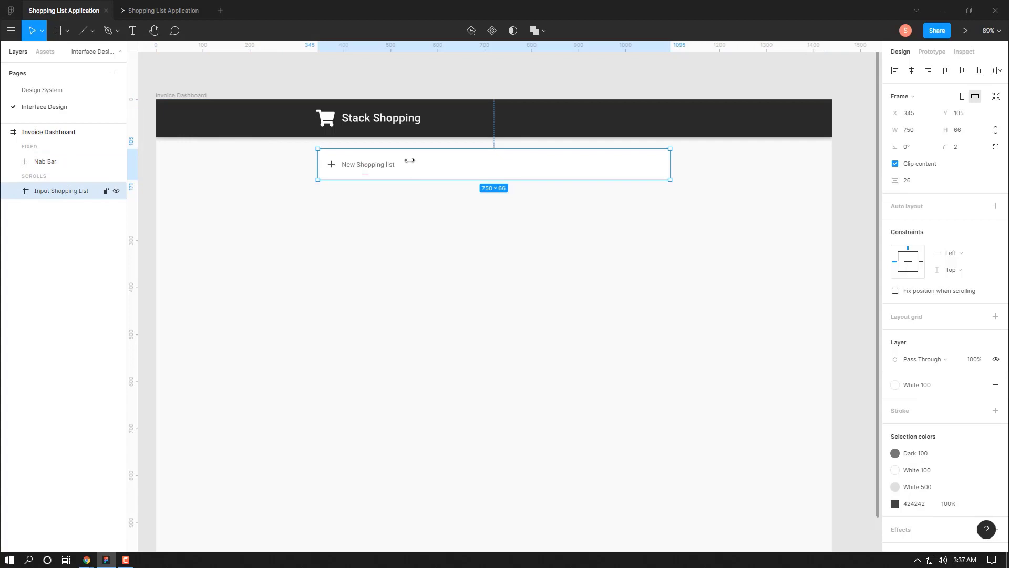
drag(409, 159, 410, 200)
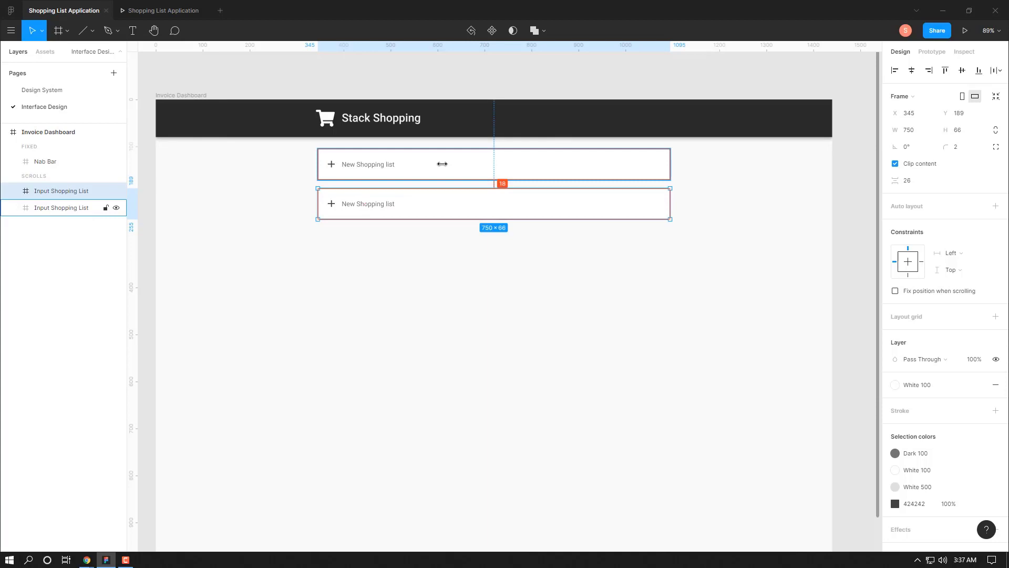
key(Down)
key(Down)
key(Down)
key(Down)
key(Down)
key(Down)
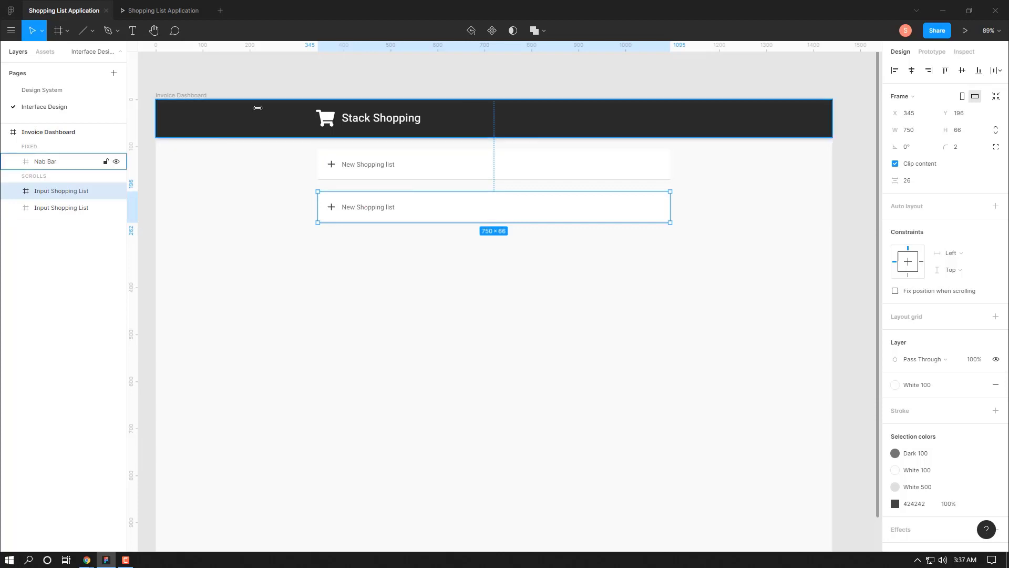
key(alt+Tab)
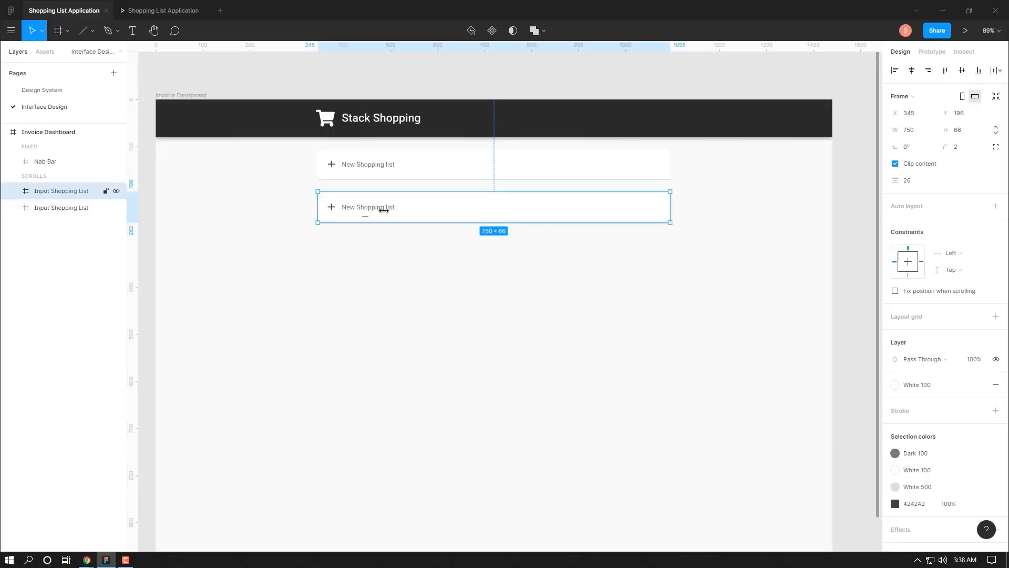
Delete the icon and label from the copy and rename it Table Header
double_click(356, 208)
key(Delete)
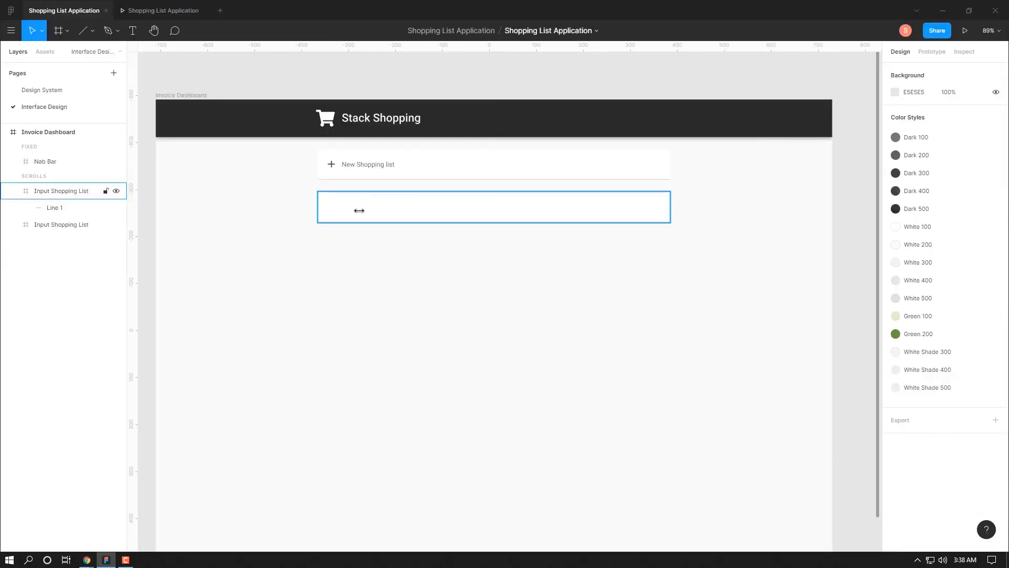
double_click(65, 191)
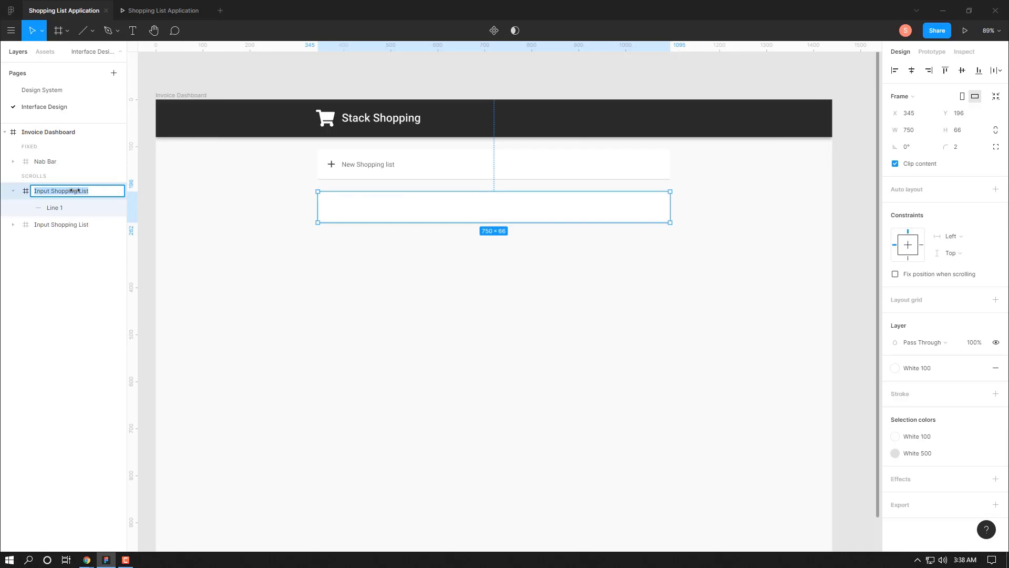
key(BackSpace)
key(BackSpace)
key(BackSpace)
key(BackSpace)
key(Return)
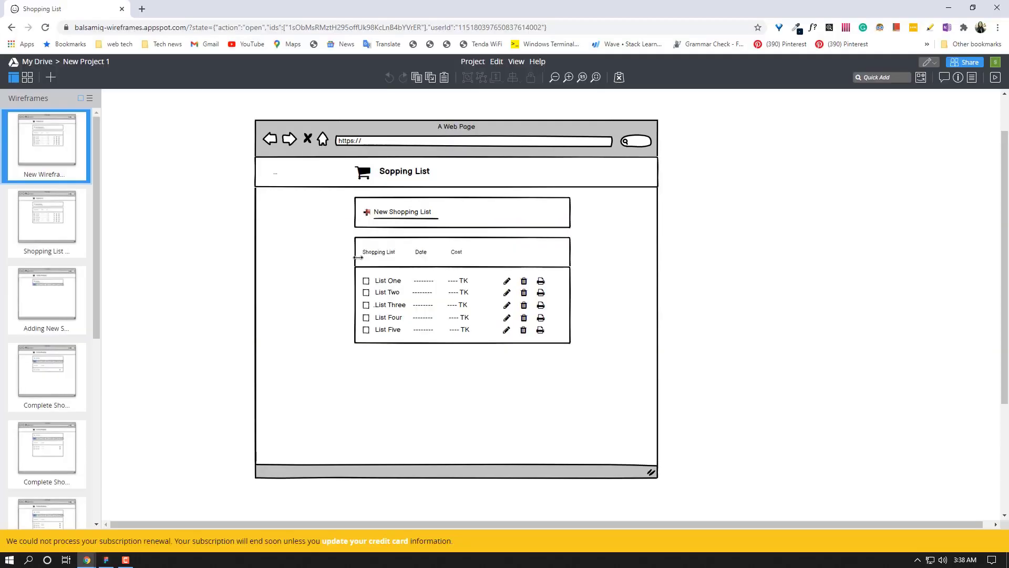
key(alt+Tab)
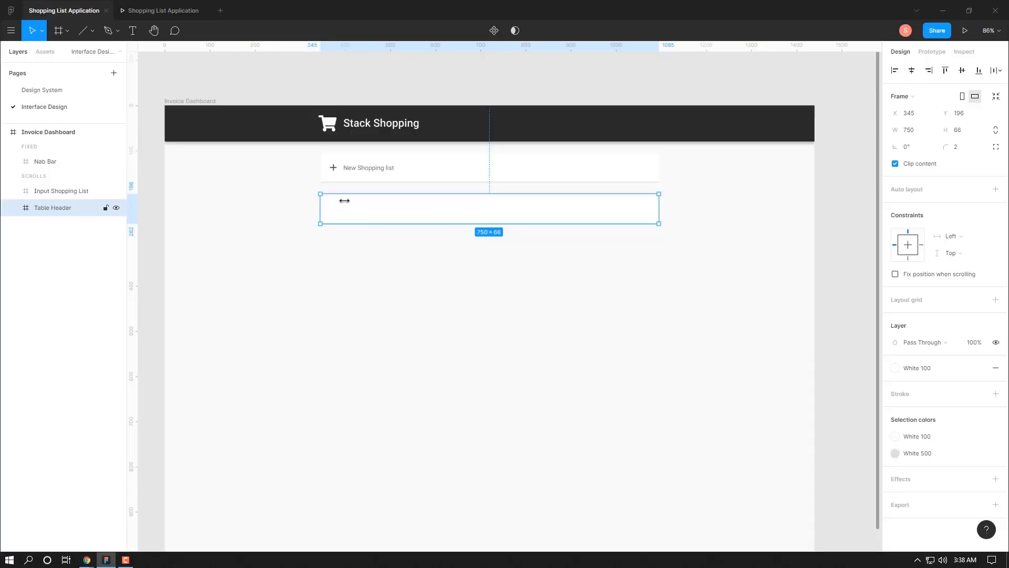
Add a dark 'Shopping List' text label, 150 wide, inside the Table Header row
key(t)
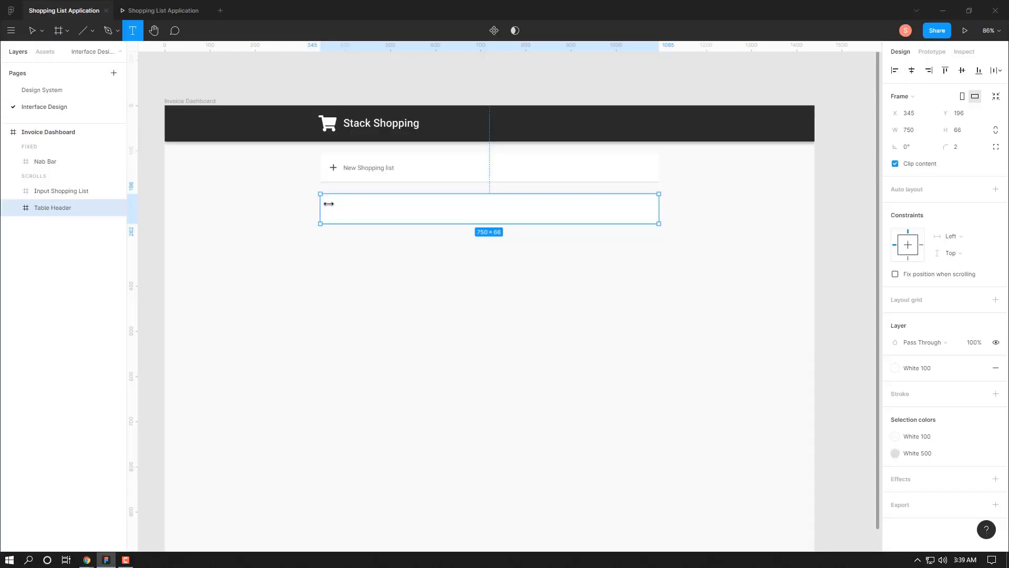
click(329, 204)
text(List)
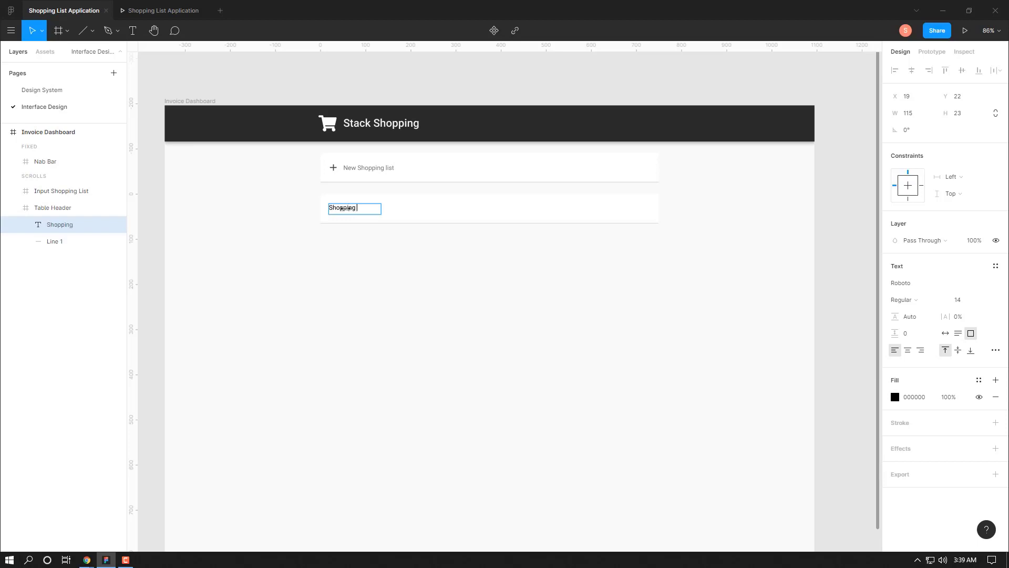
key(Escape)
click(979, 380)
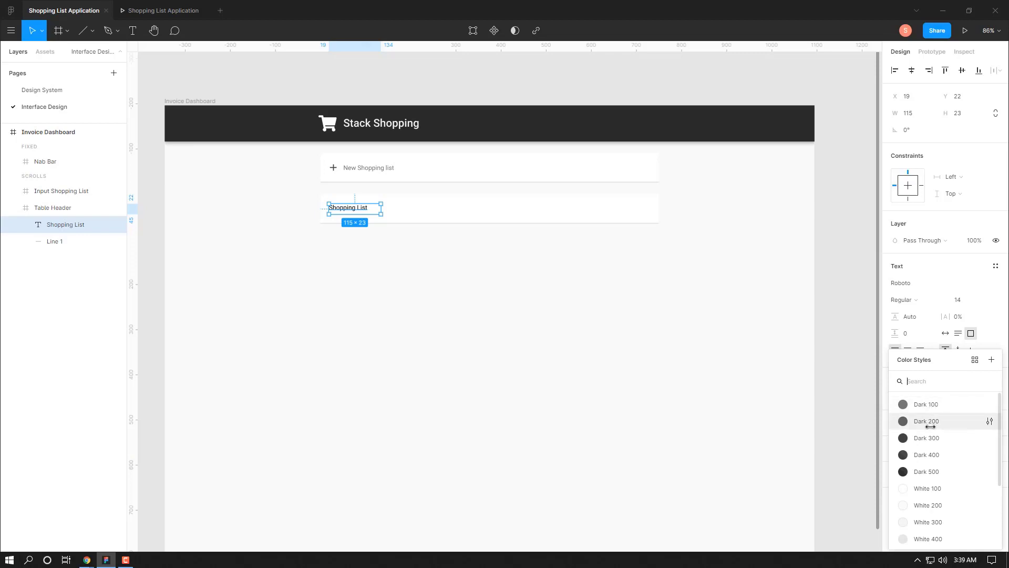
click(925, 468)
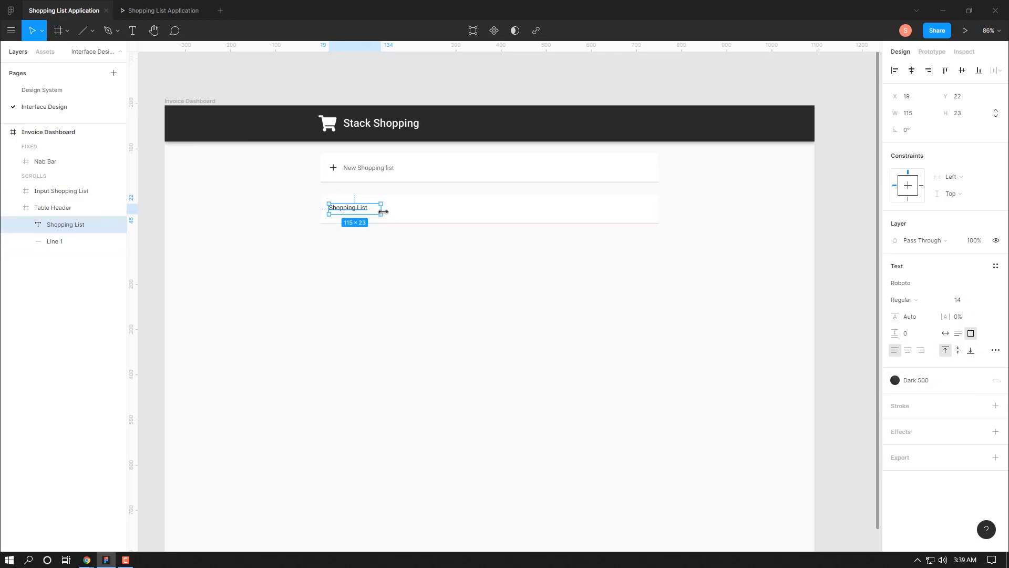
drag(906, 116, 919, 116)
text(150)
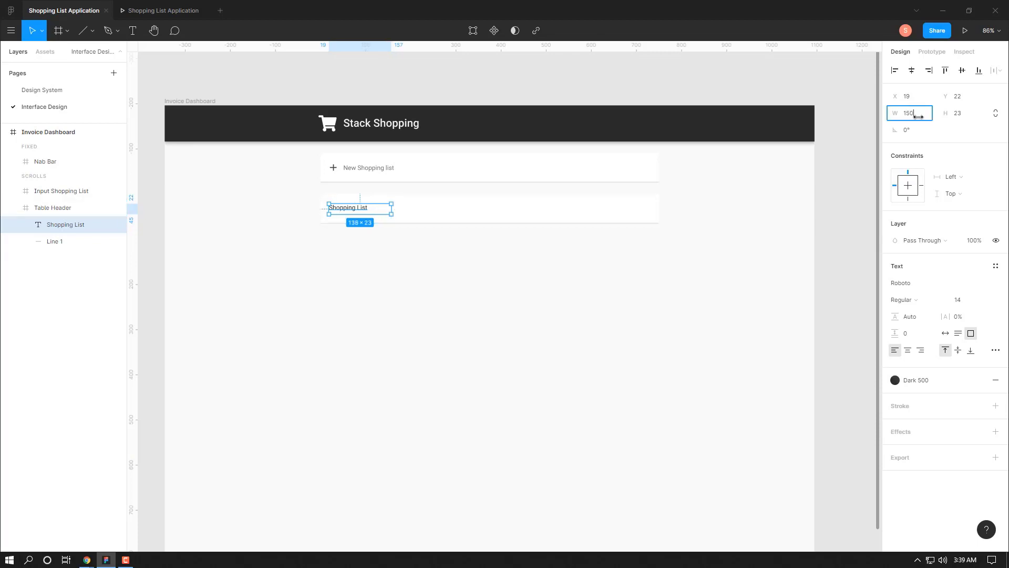
key(Return)
Duplicate the label to the right, retype it as 'Date' and narrow its box
drag(361, 208, 432, 207)
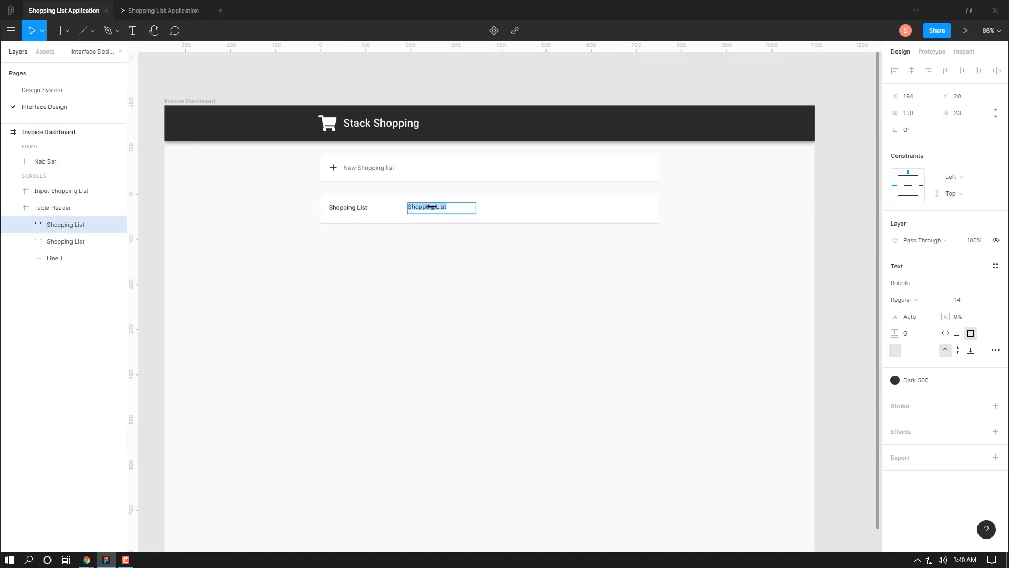
key(BackSpace)
text(Date)
key(Escape)
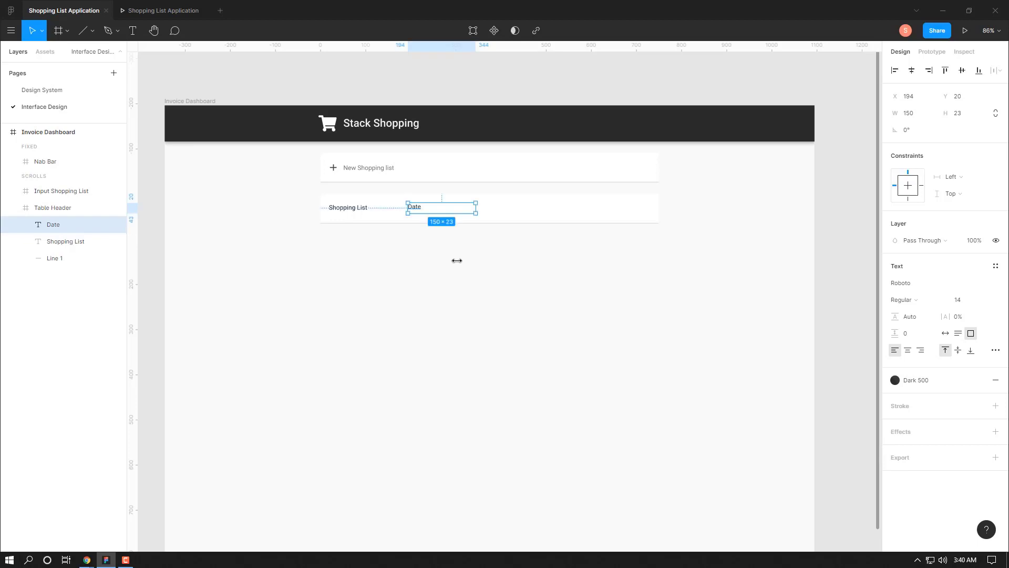
drag(461, 207, 448, 206)
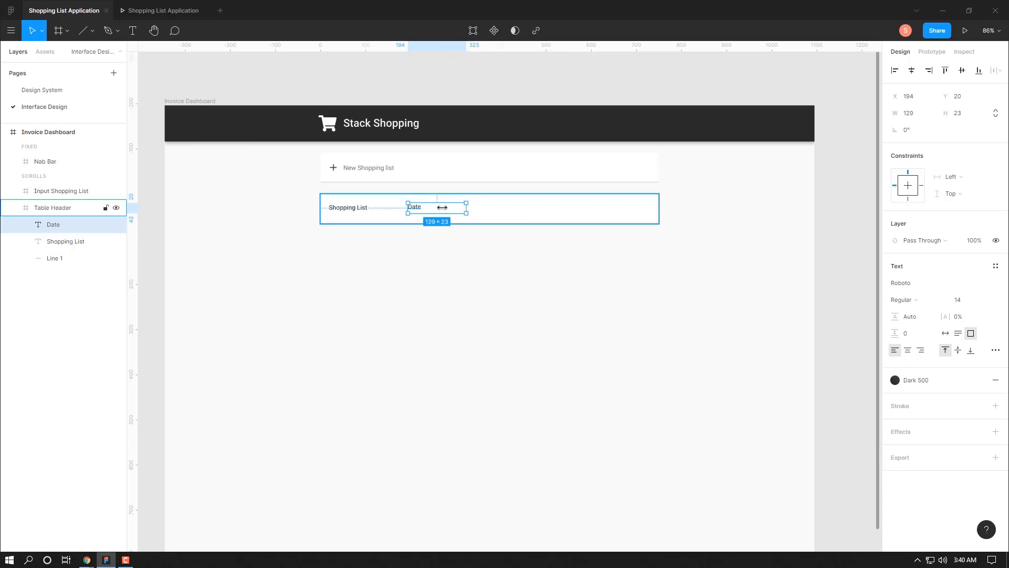
key(Escape)
click(415, 206)
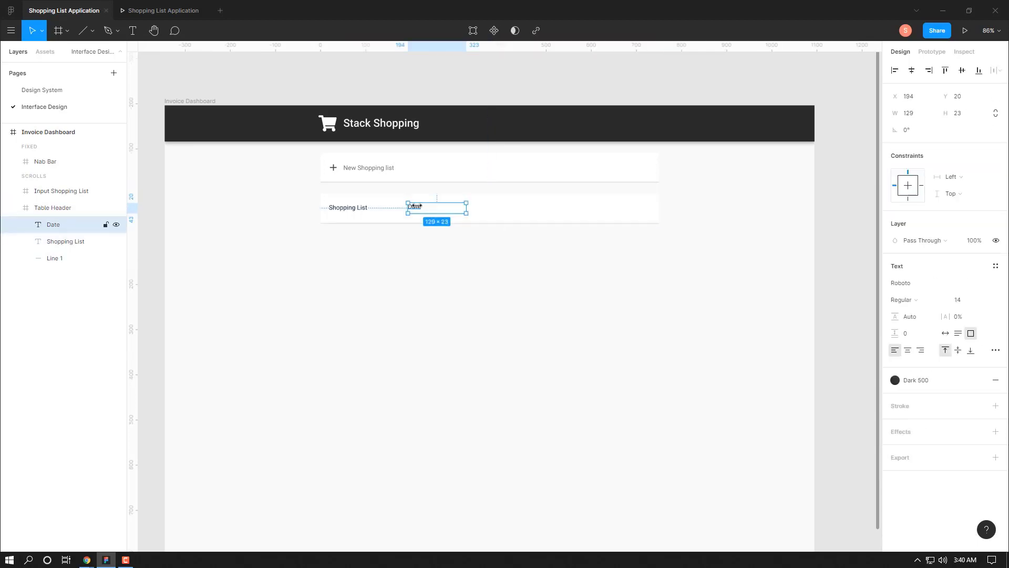
Duplicate the Date label further right and retype it as 'Cost'
drag(417, 206, 493, 205)
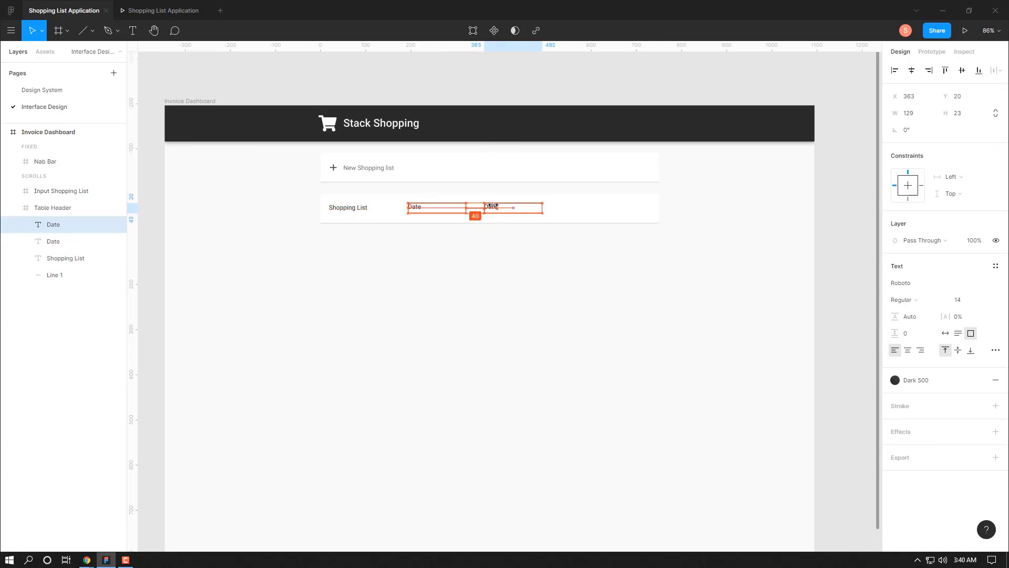
double_click(491, 206)
key(BackSpace)
text(Cost)
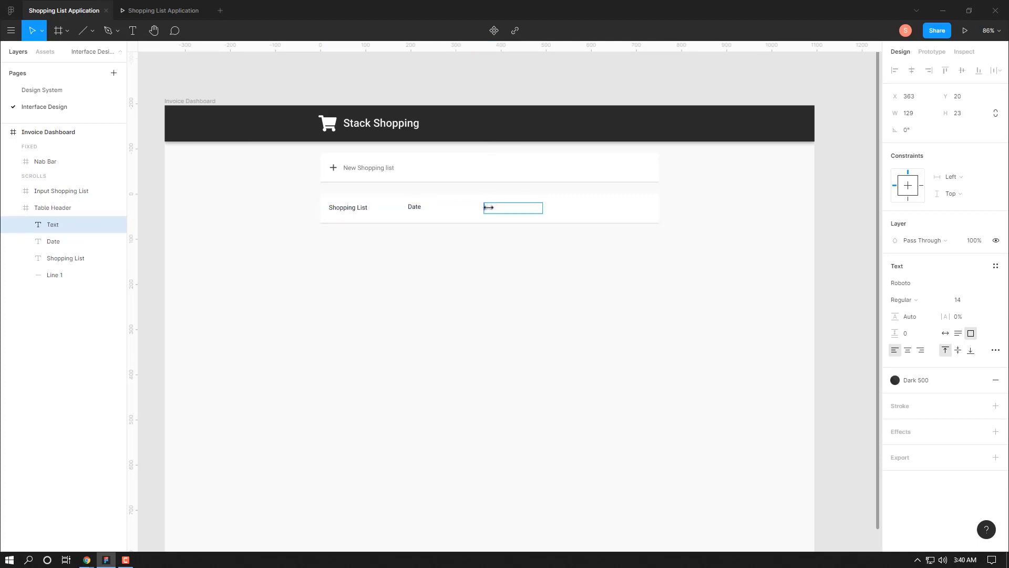
click(467, 285)
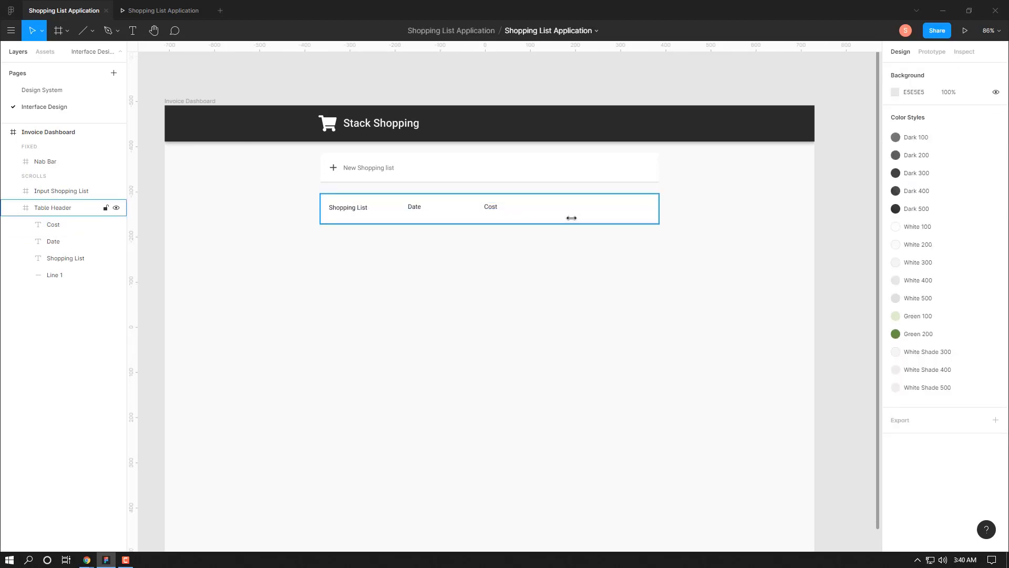
Drag the Delete, Edit and Print icons from Assets into the header row's right end
scroll(486, 210, up, 2)
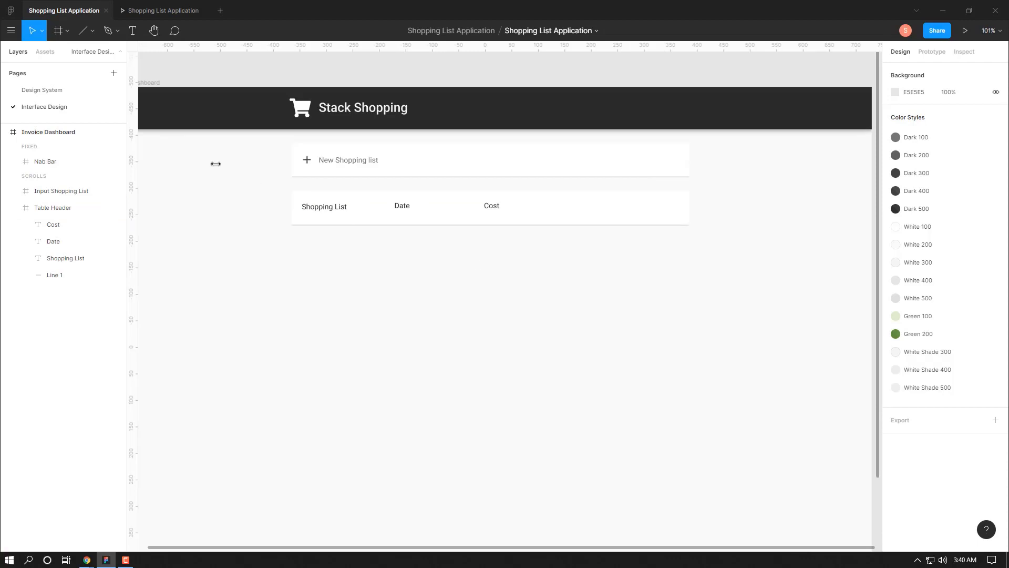
click(52, 52)
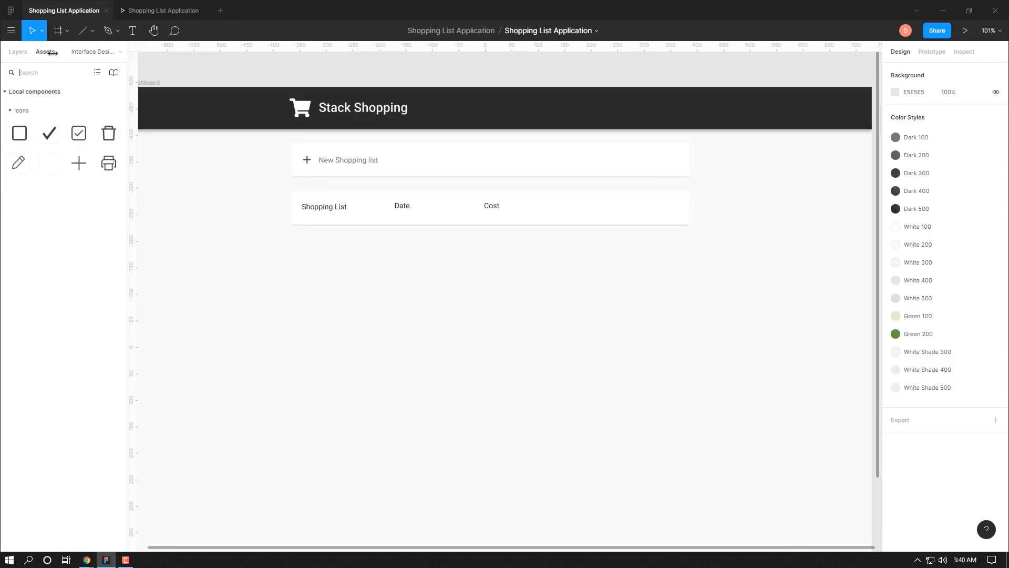
drag(109, 133, 661, 206)
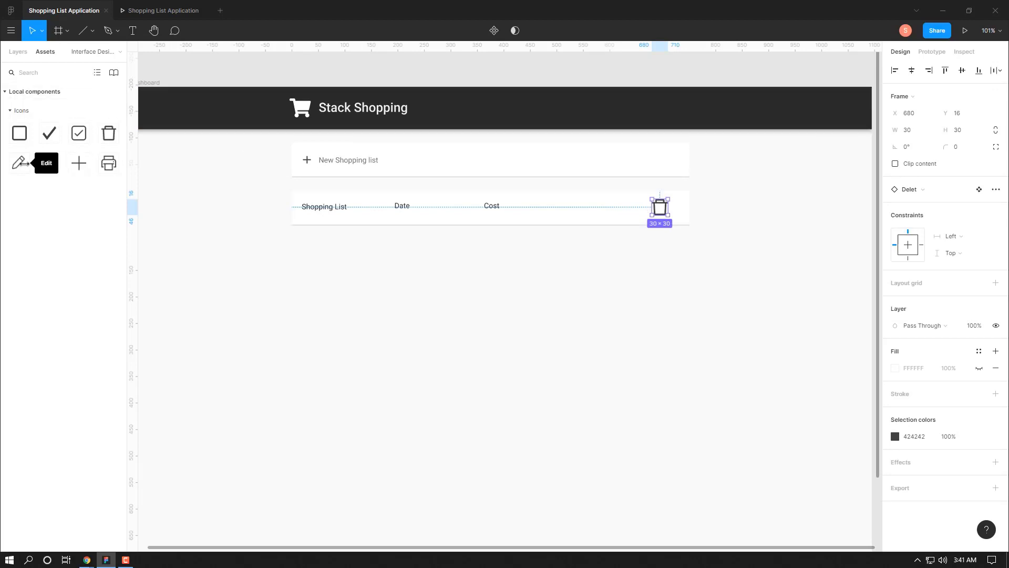
drag(19, 163, 629, 208)
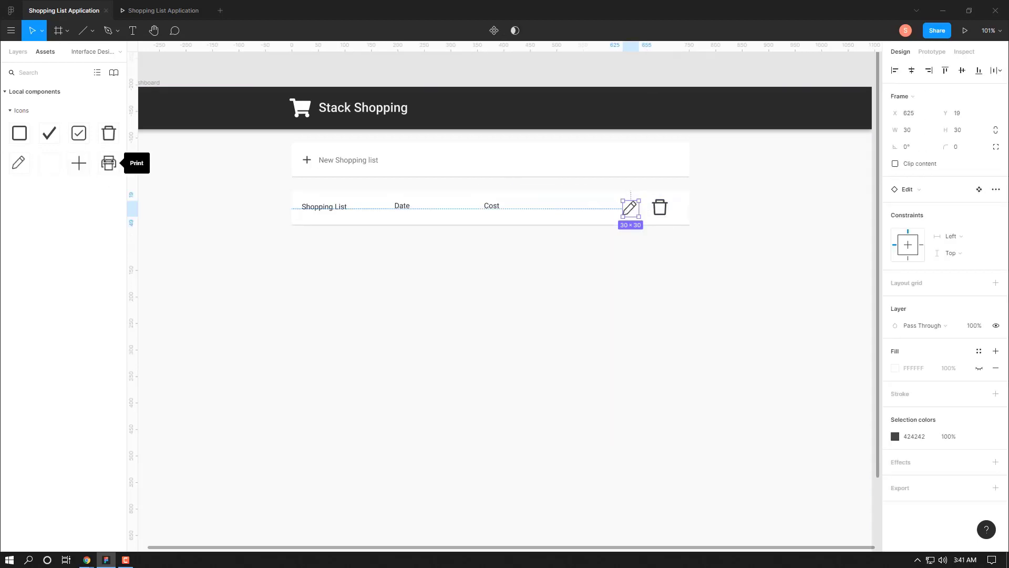
mouse_move(107, 162)
mouse_down()
mouse_move(640, 231)
mouse_move(589, 207)
mouse_up()
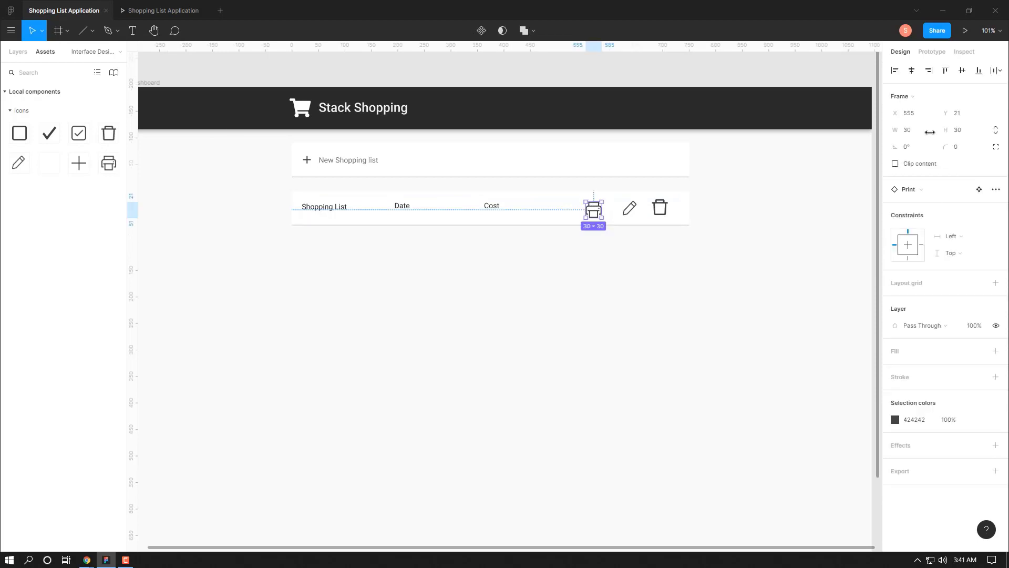
Resize the Print icon to 18×18
click(910, 132)
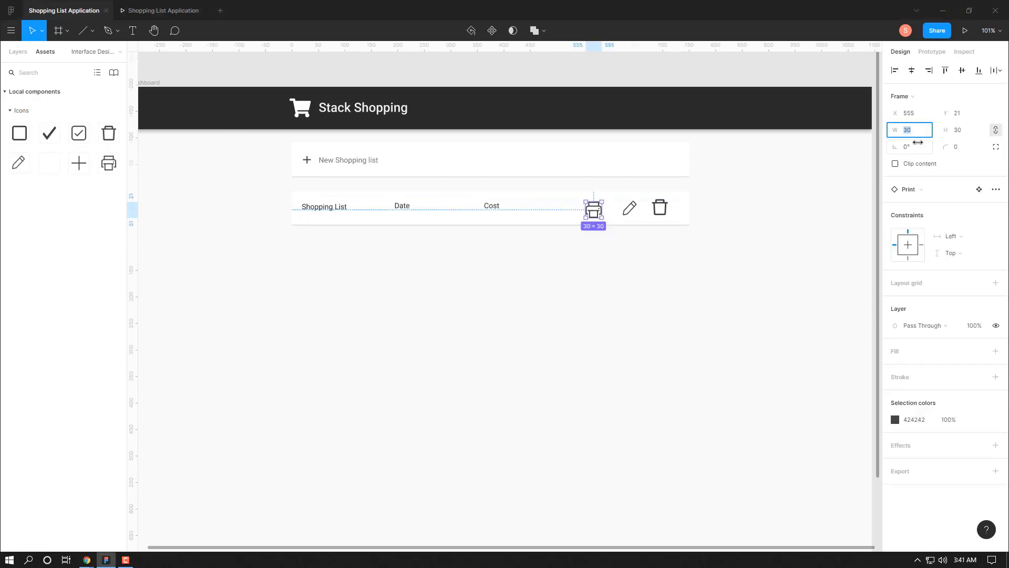
text(14)
key(Return)
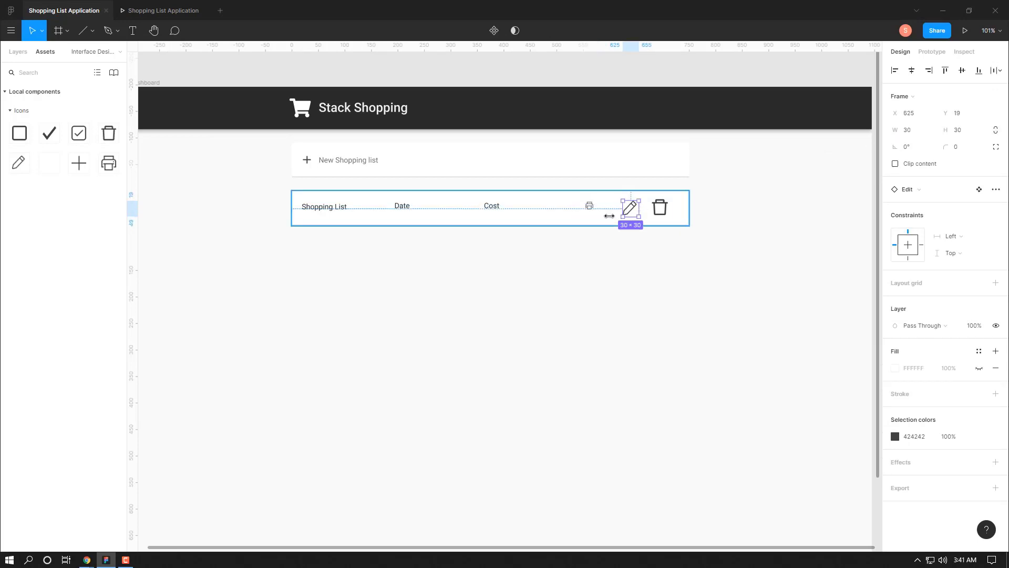
click(916, 127)
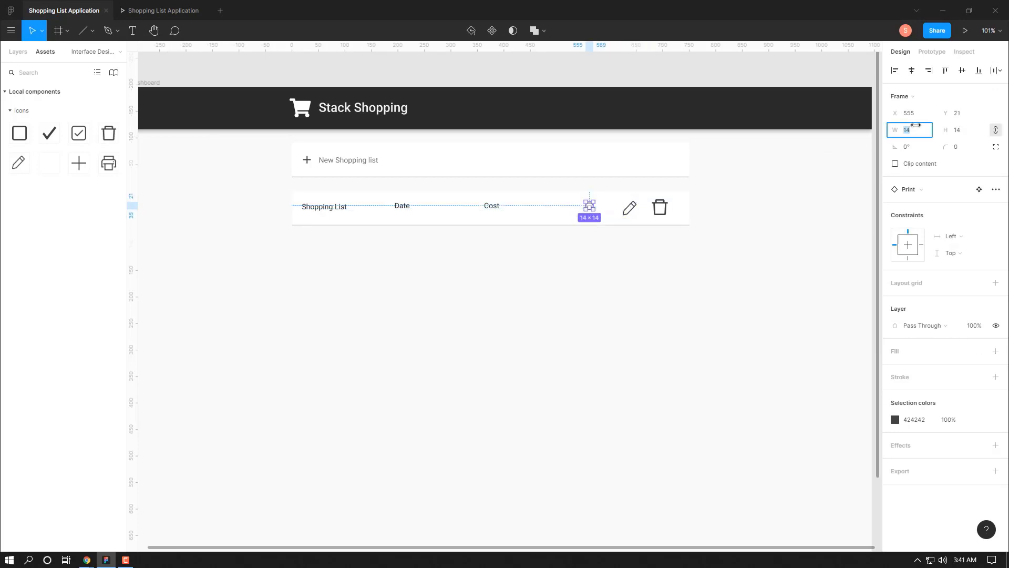
text(18)
key(Return)
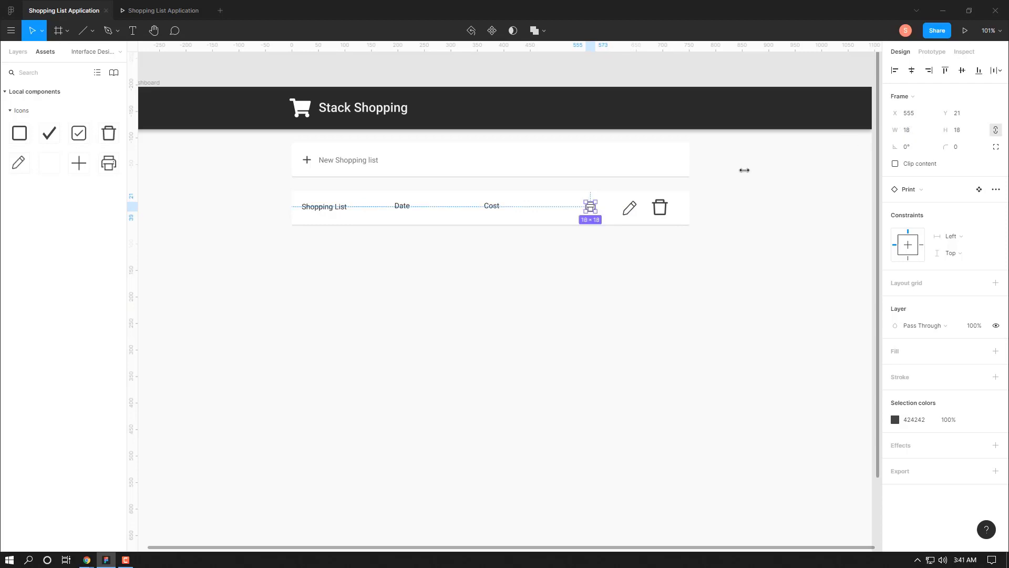
Lock proportions and resize the Edit and Delete icons to 18×18
click(630, 208)
click(994, 131)
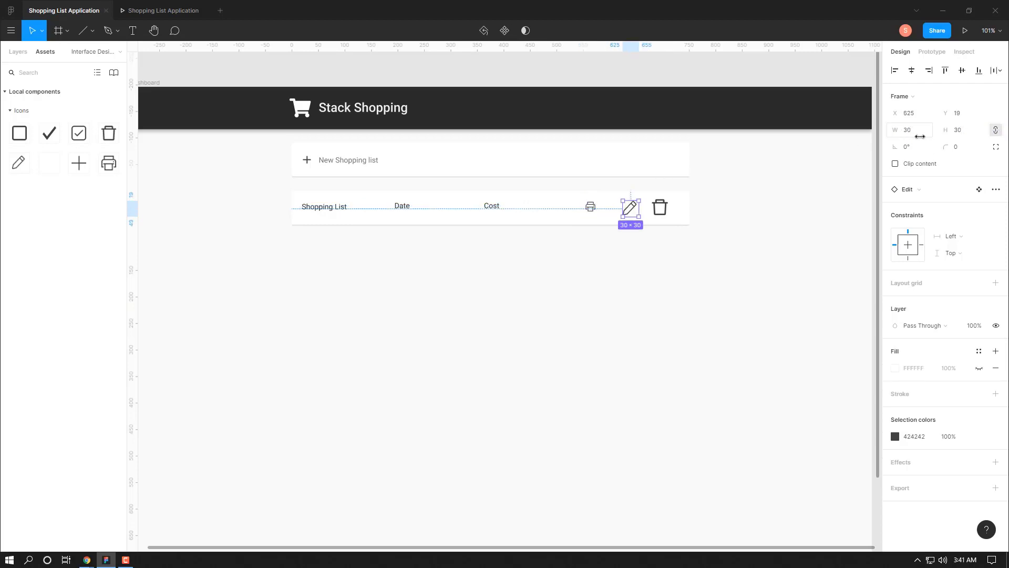
click(915, 133)
key(BackSpace)
text(8)
key(Return)
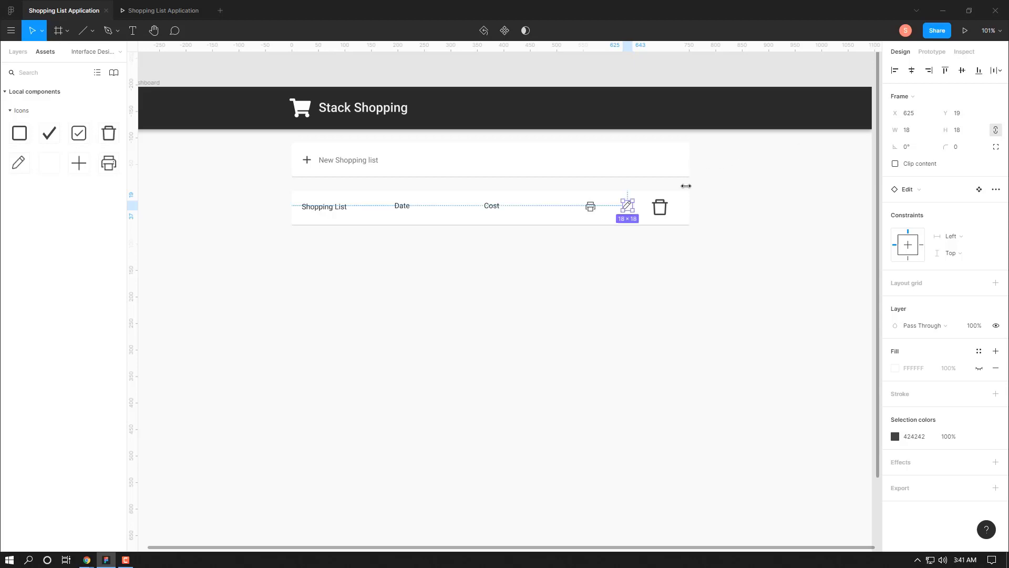
click(654, 207)
click(996, 130)
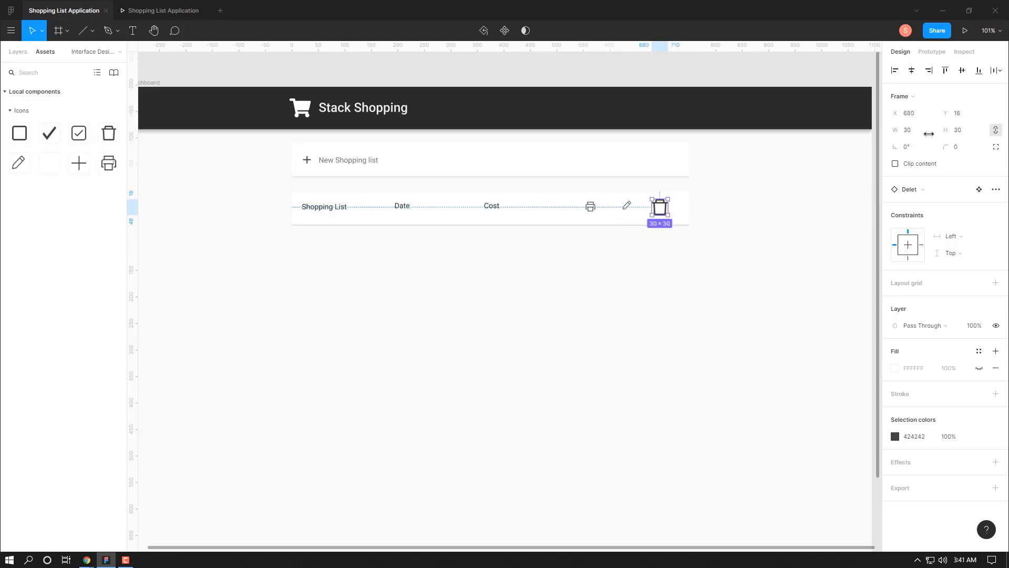
click(931, 129)
text(18)
key(Return)
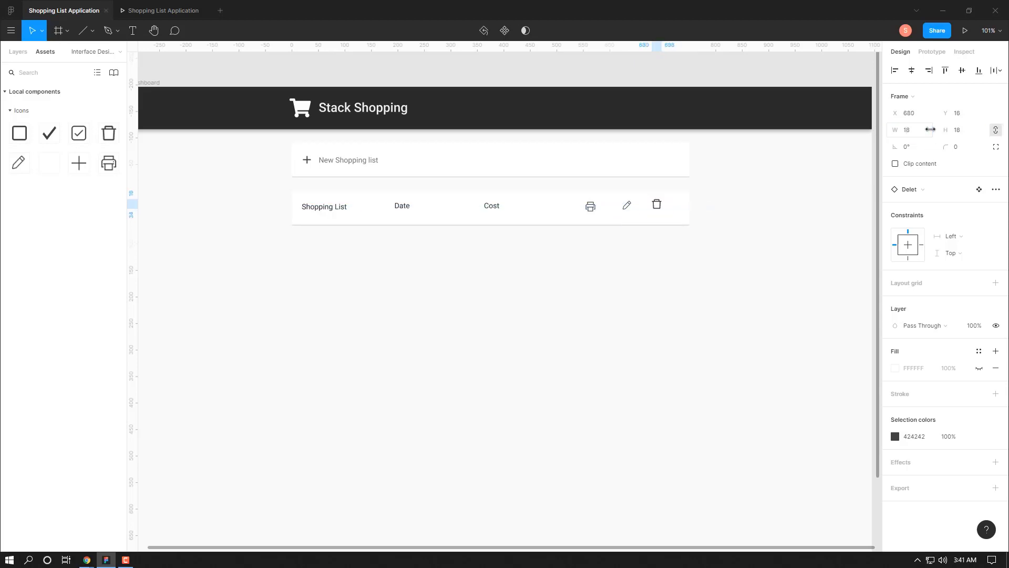
click(589, 208)
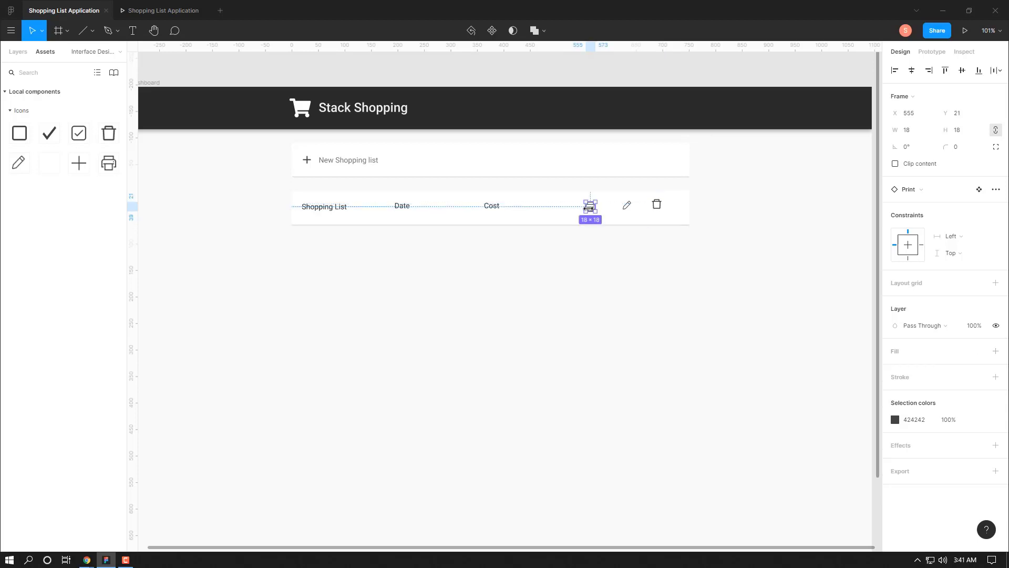
key(alt+1)
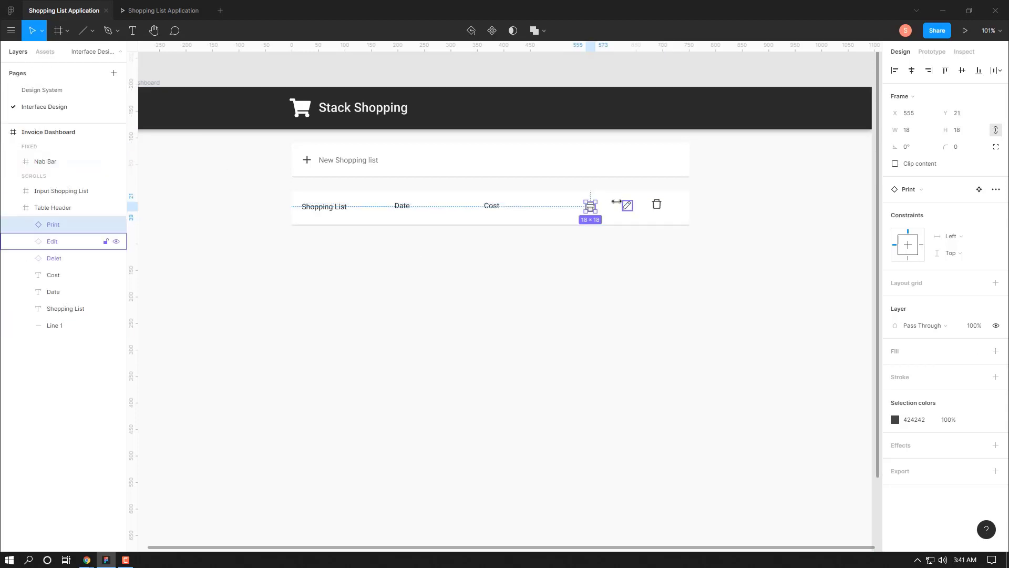
Wrap the Print, Edit and Delet icons in a horizontal auto-layout frame spaced 30
shift+click(52, 242)
shift+click(657, 204)
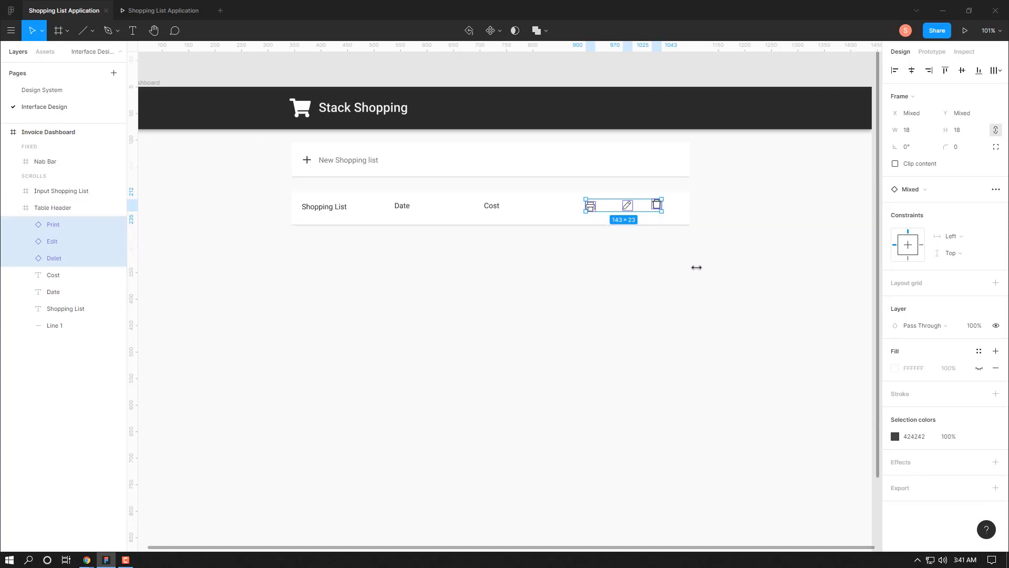
key(shift+a)
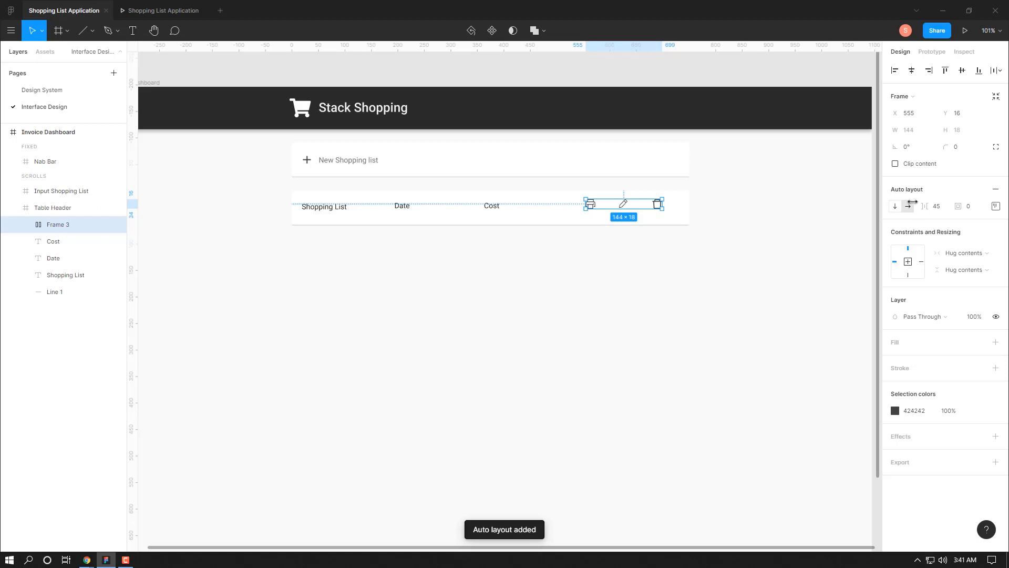
click(940, 208)
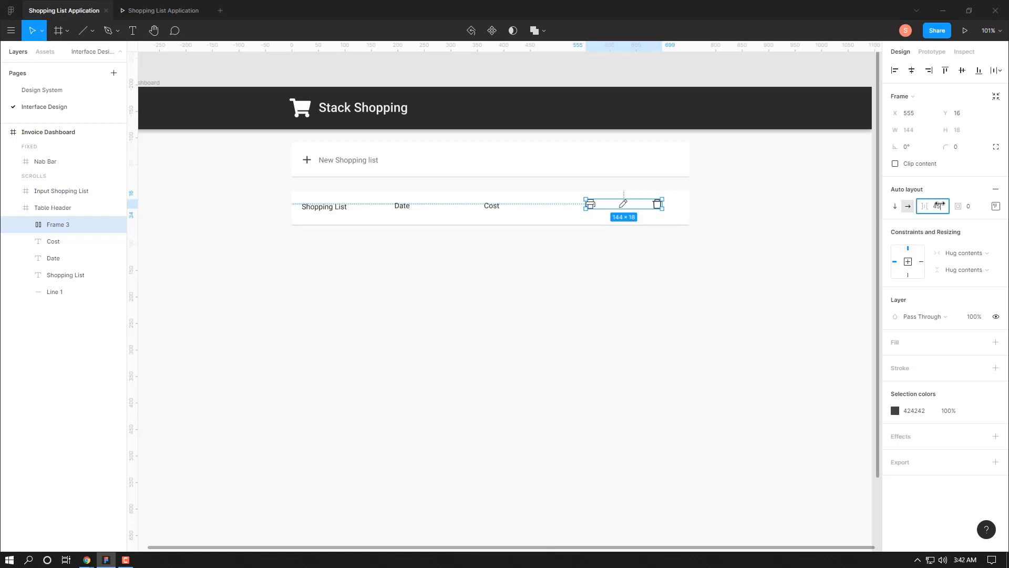
key(BackSpace)
text(30)
key(Return)
drag(940, 206, 944, 206)
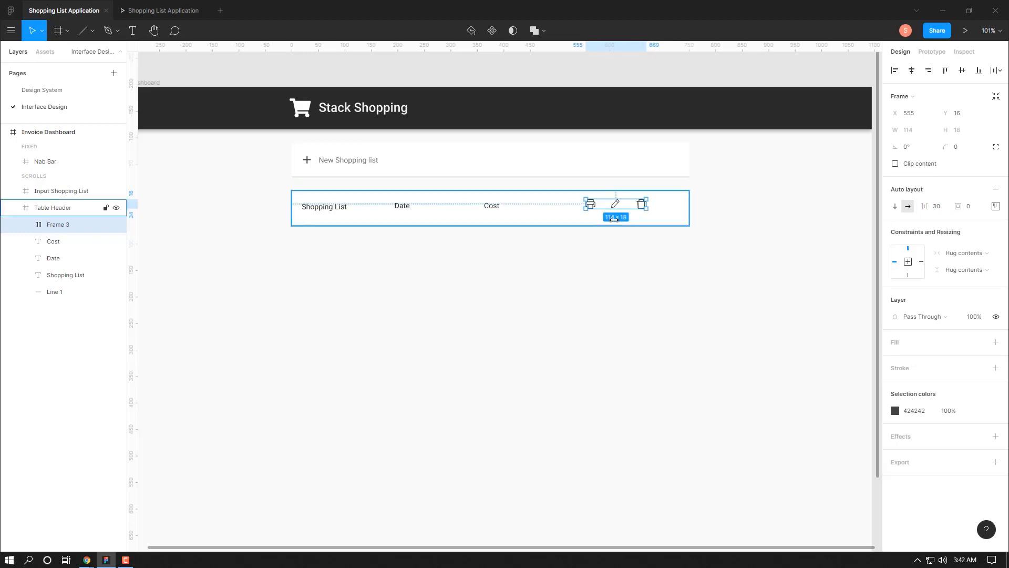
click(995, 206)
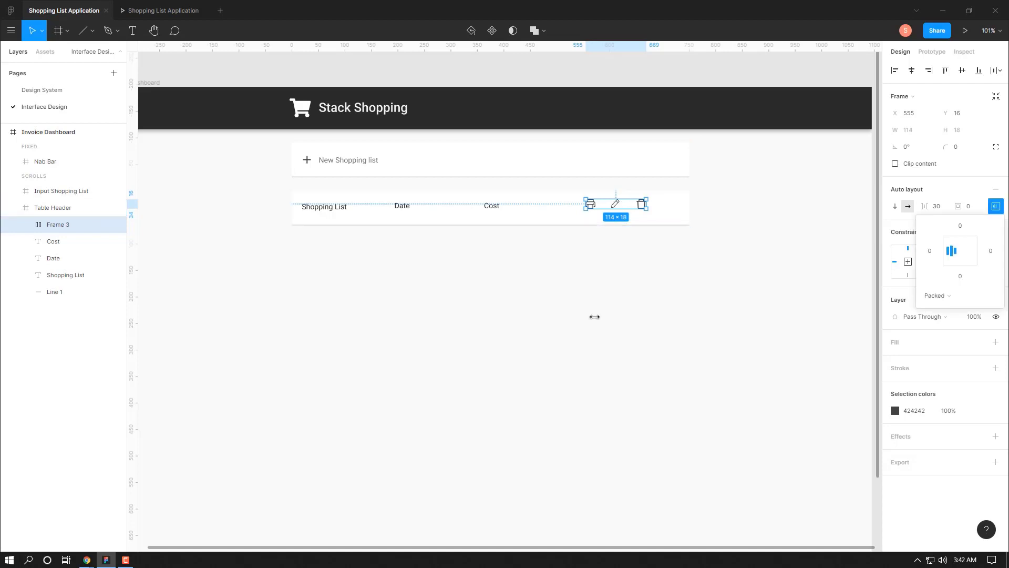
click(970, 251)
Make the icon frame a fixed 150 wide and move it right in the header row
drag(585, 205, 568, 206)
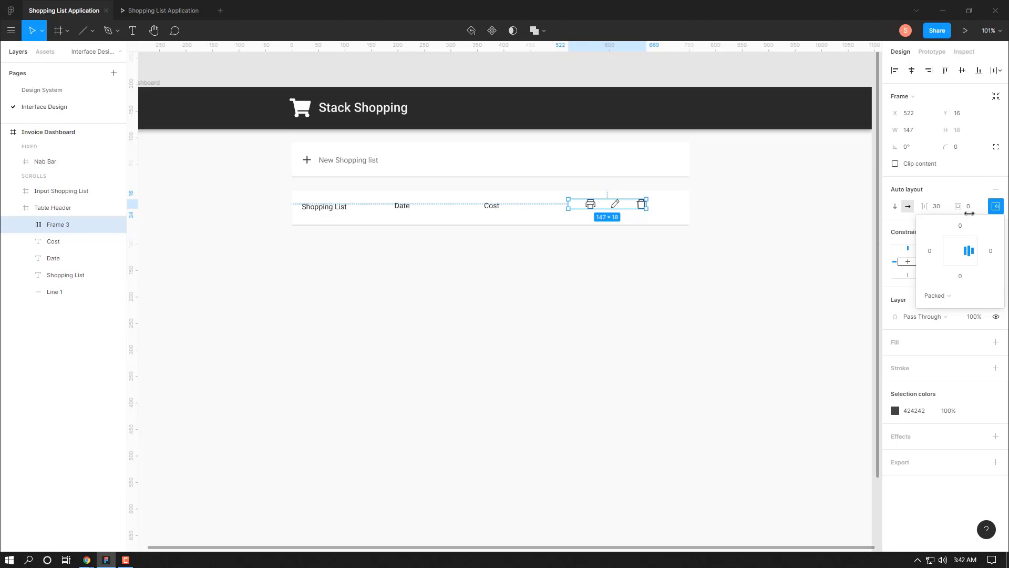
drag(969, 213, 67, 223)
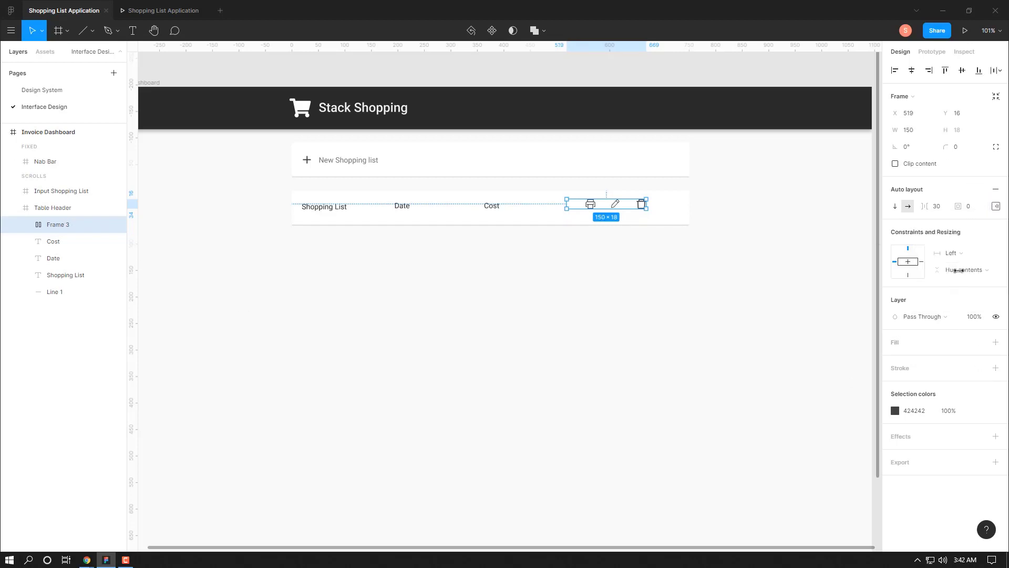
click(959, 269)
click(958, 270)
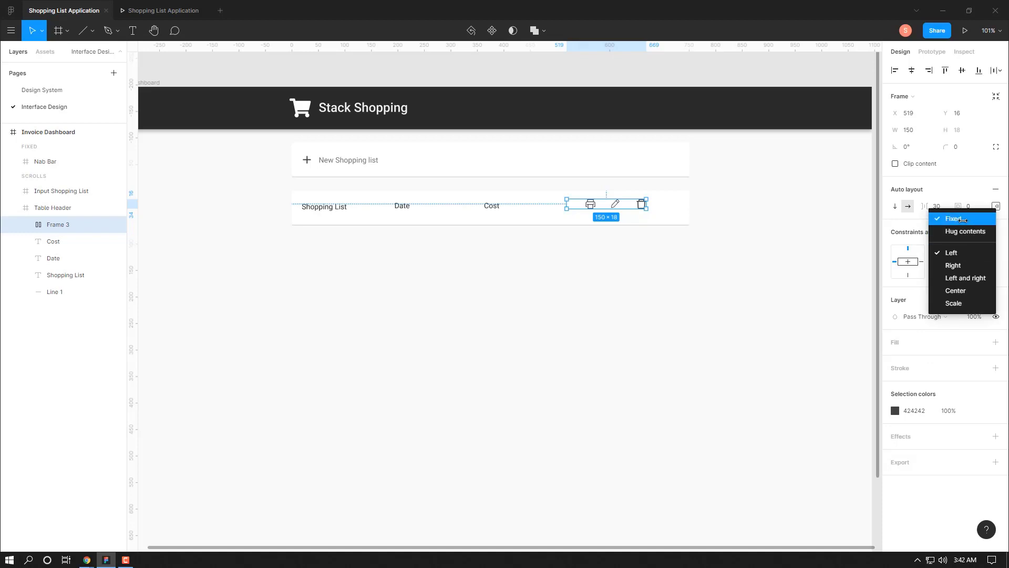
click(963, 220)
click(981, 253)
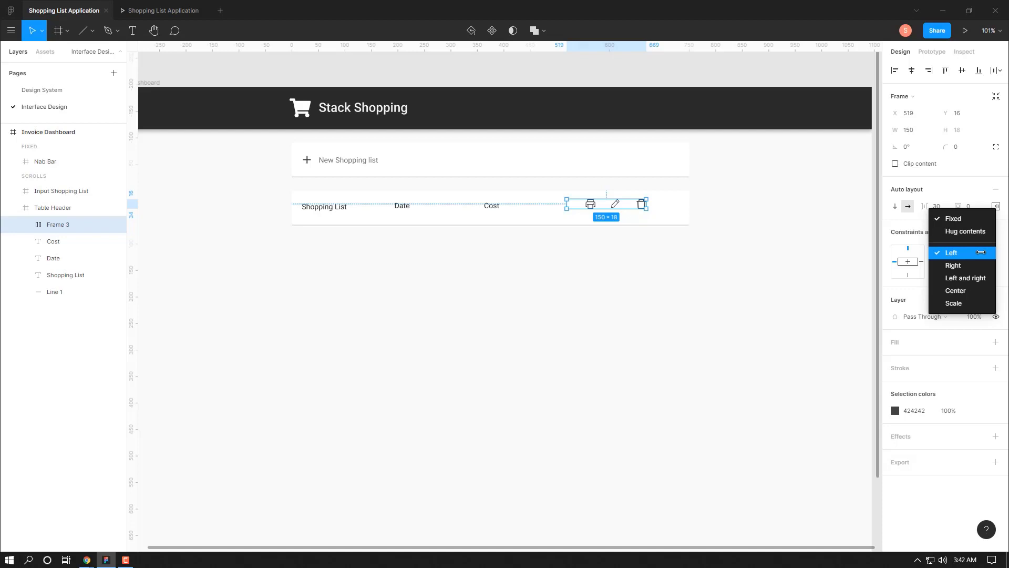
click(970, 217)
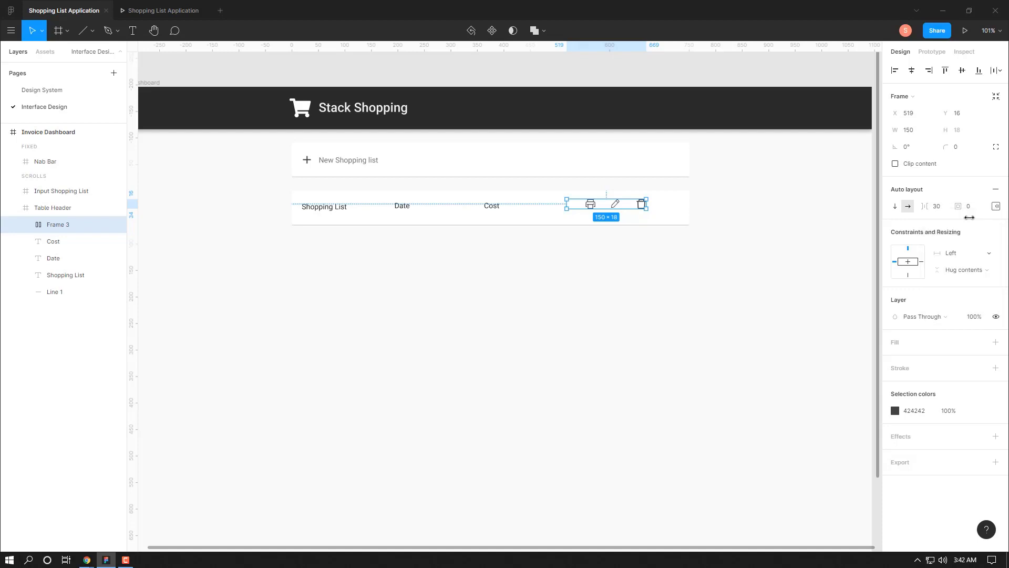
drag(598, 204, 606, 204)
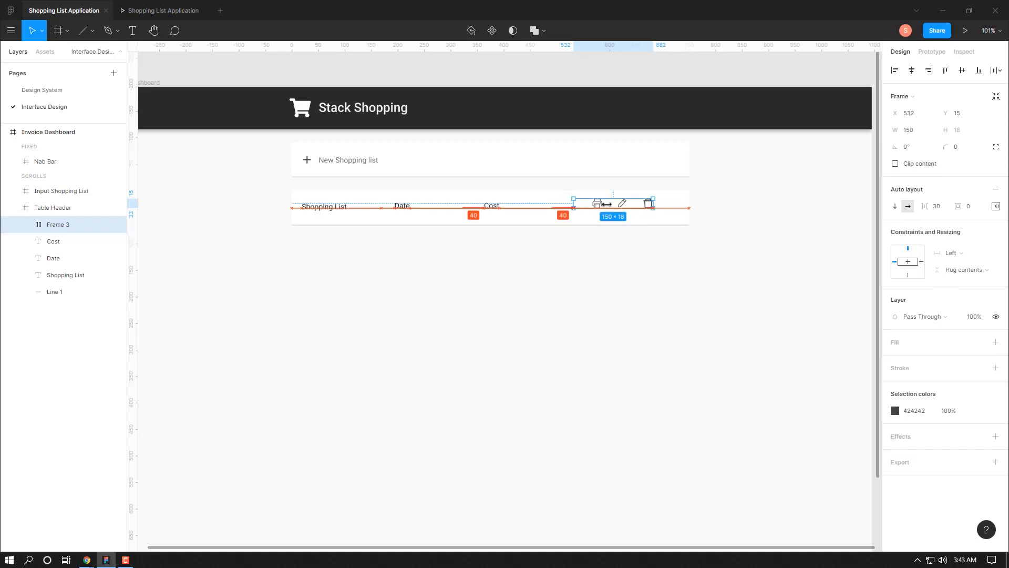
drag(606, 204, 610, 203)
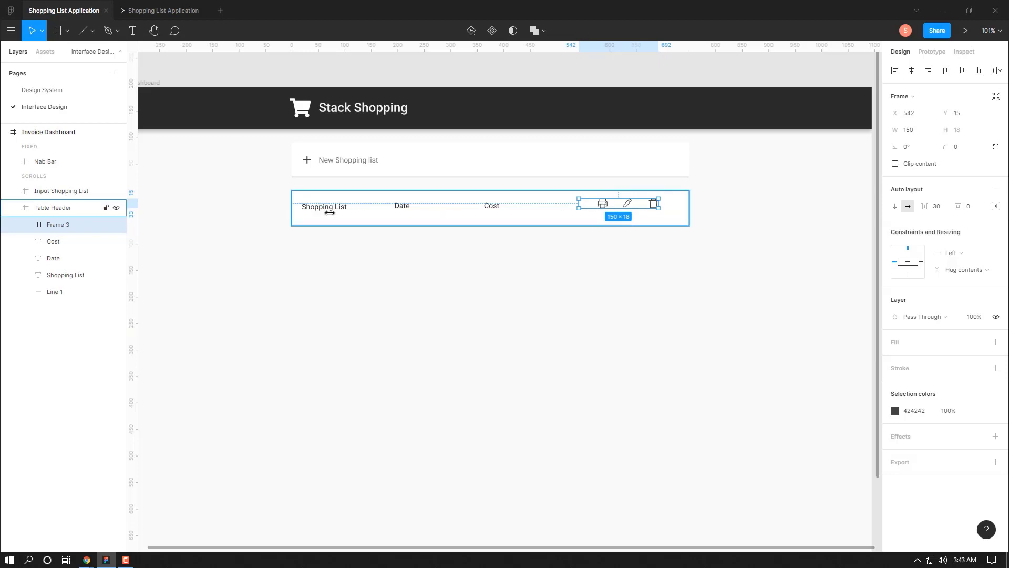
Rename the icon frame to Icons
double_click(57, 225)
key(BackSpace)
text(Icons)
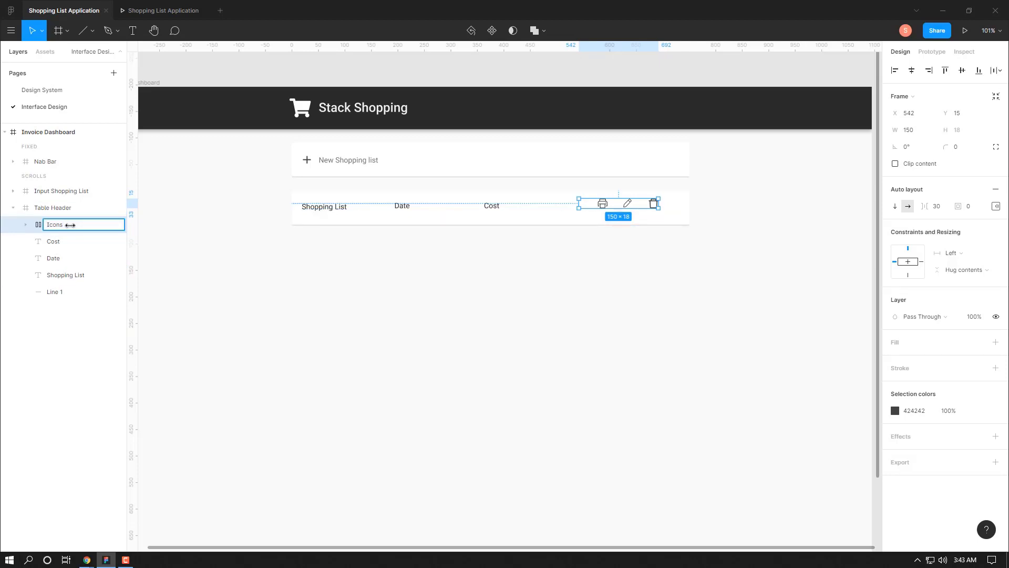
key(Return)
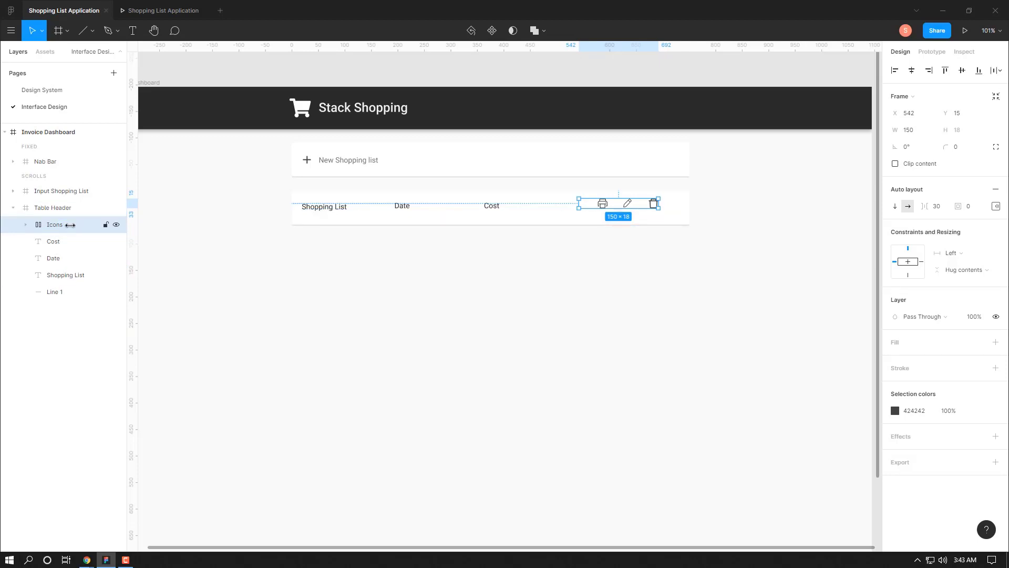
Wrap Shopping List, Date and Cost in auto layout named 'Col 1, 2, 3' with spacing 30
click(62, 242)
shift+click(65, 258)
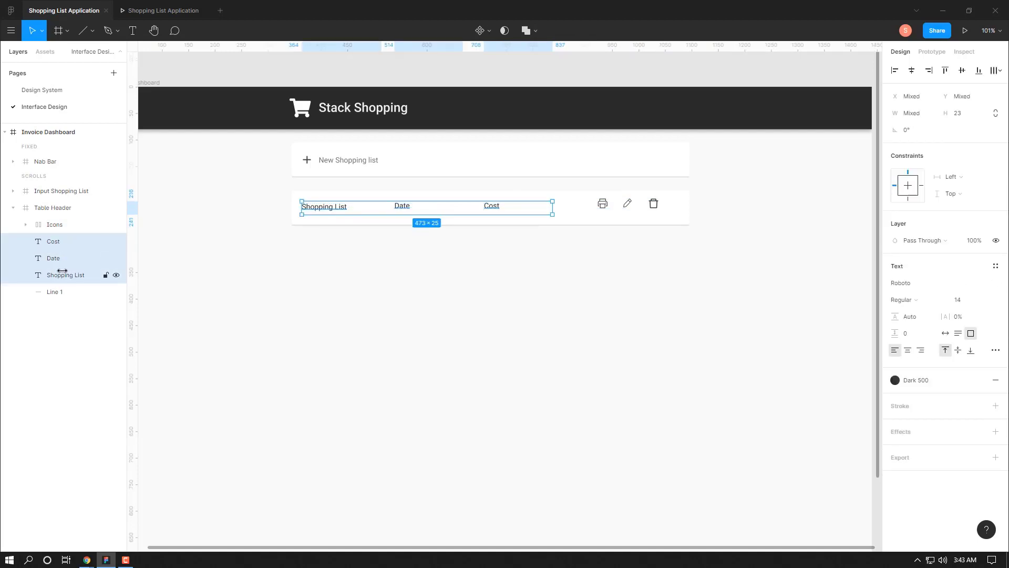
key(shift+a)
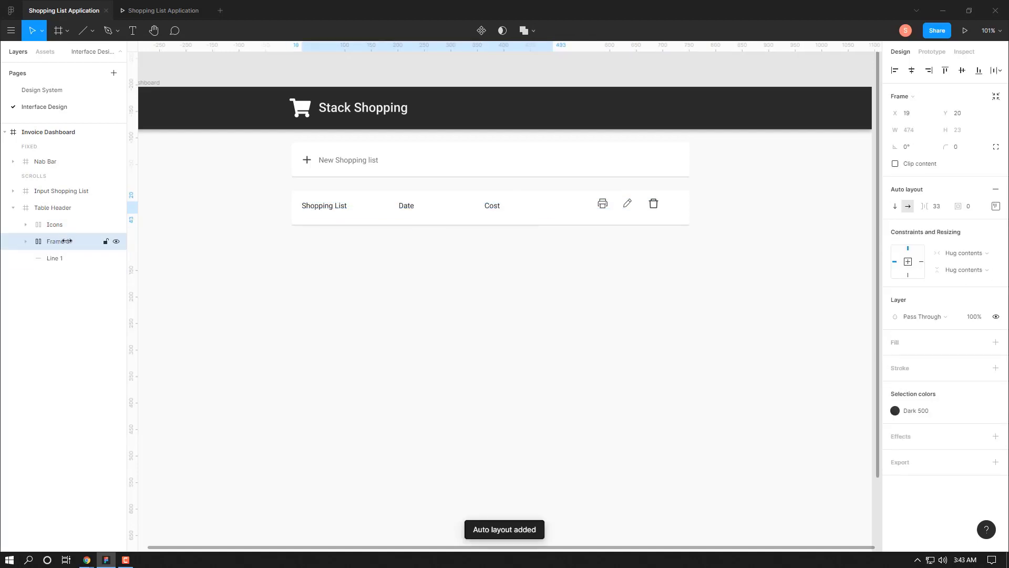
double_click(67, 241)
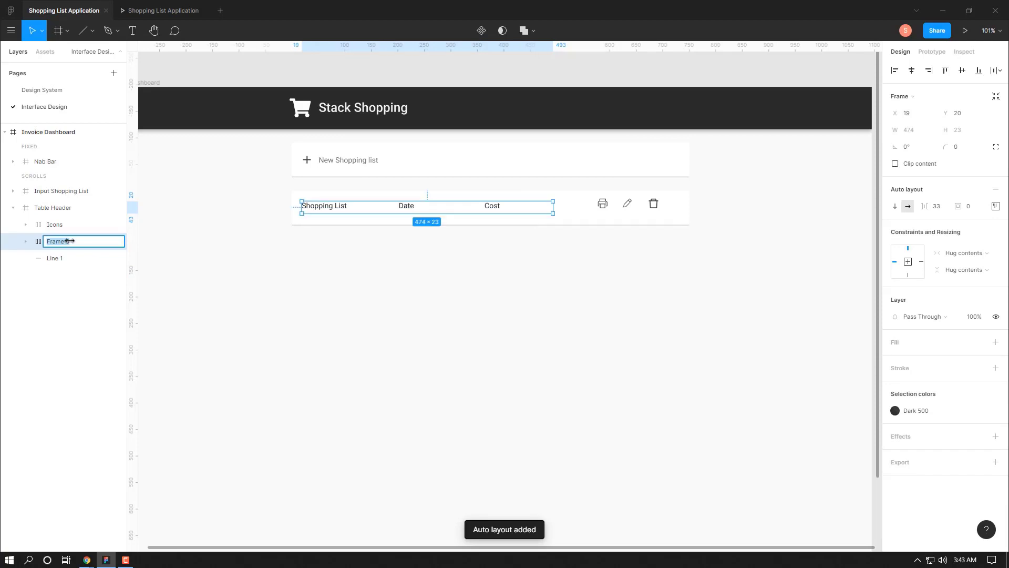
key(BackSpace)
text(Col 1, 2, 3)
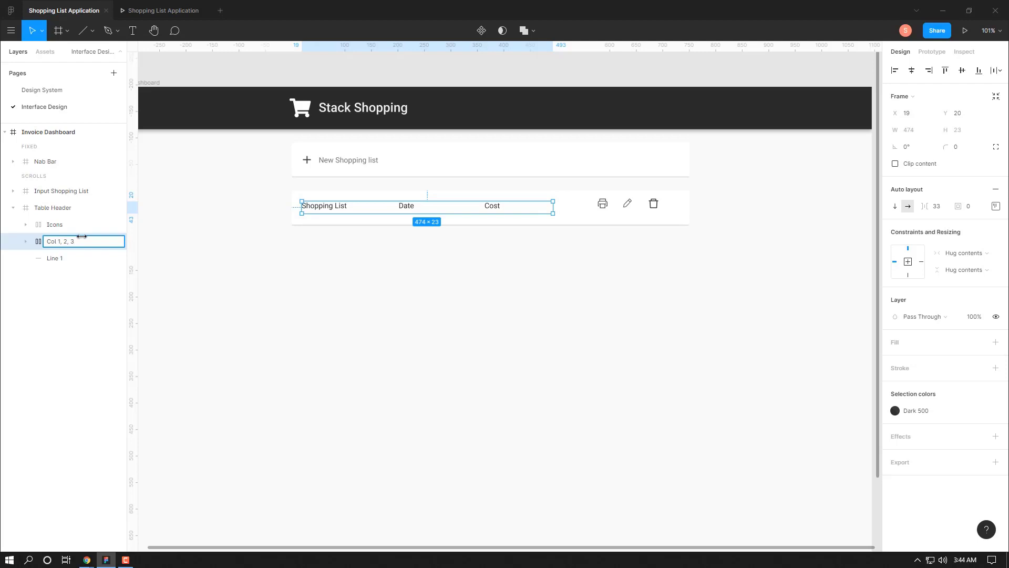
key(Return)
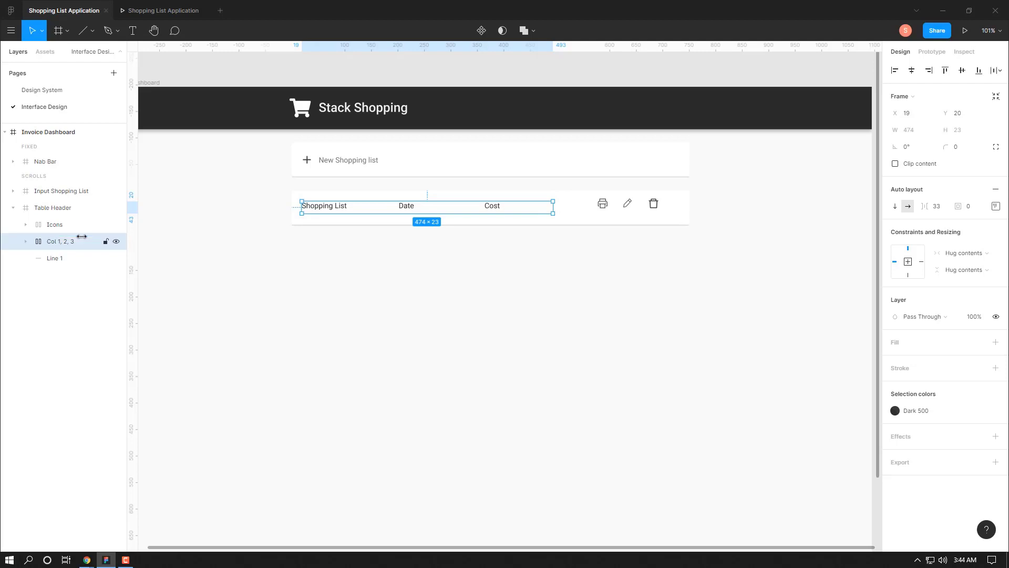
click(943, 211)
key(BackSpace)
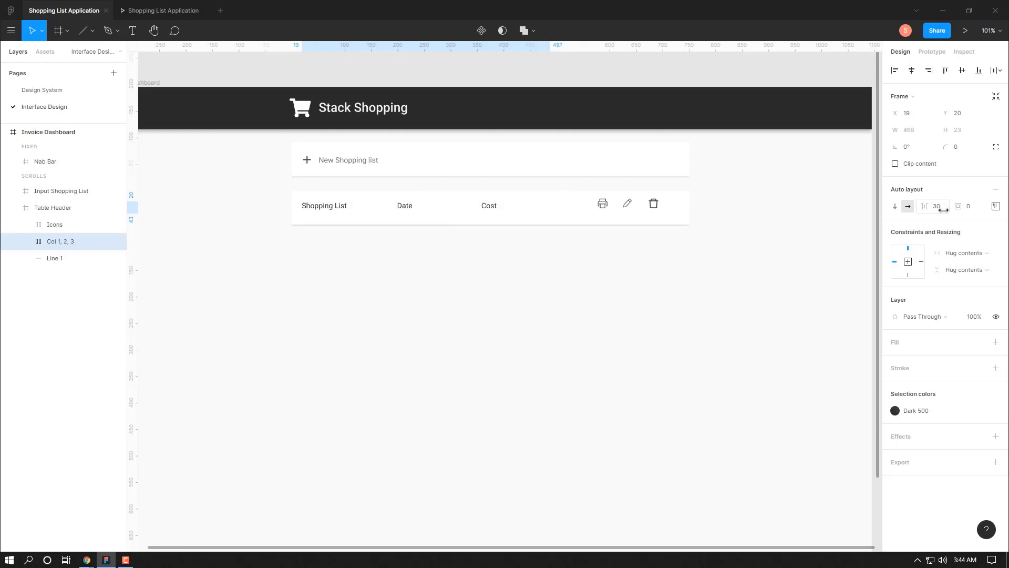
shift+click(55, 224)
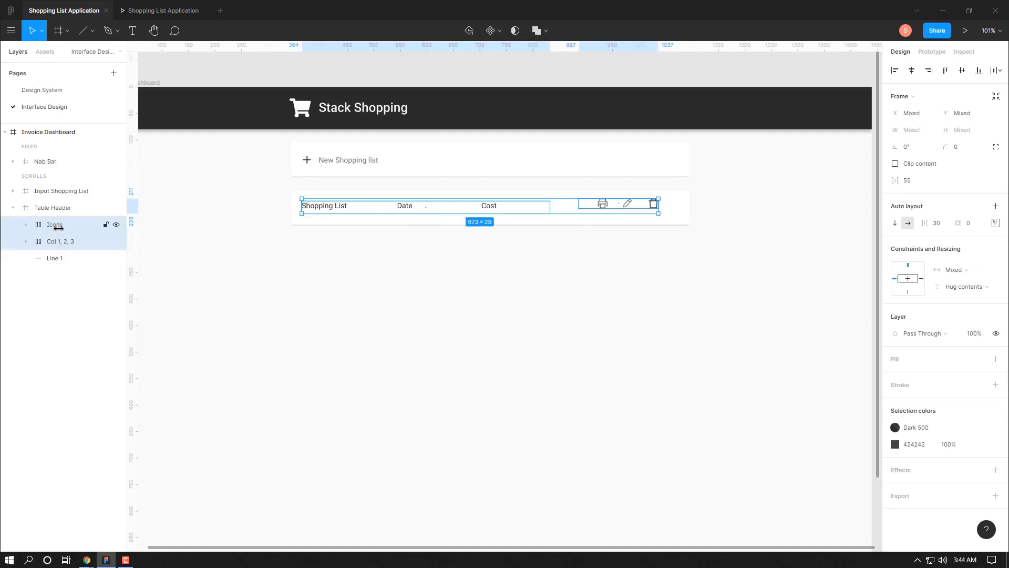
Wrap Icons and Col 1, 2, 3 in auto layout named Row Header, centred vertically
key(shift+a)
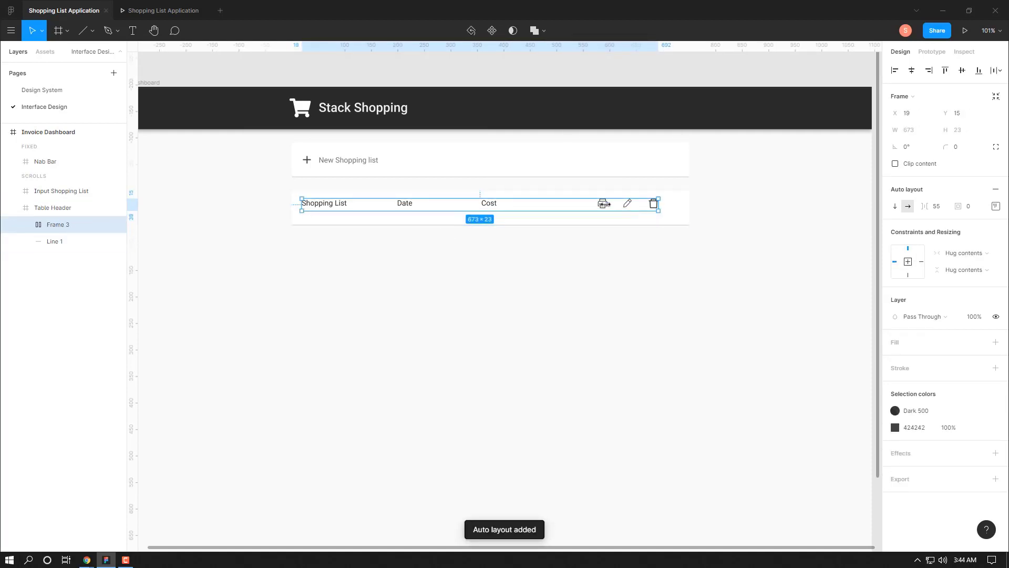
double_click(70, 224)
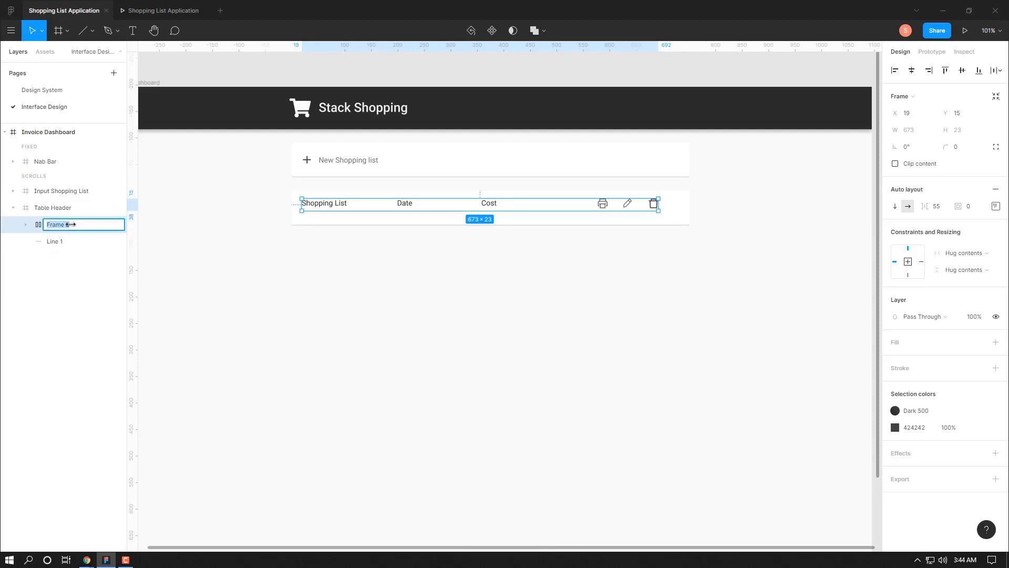
key(BackSpace)
text(Row Header)
key(Return)
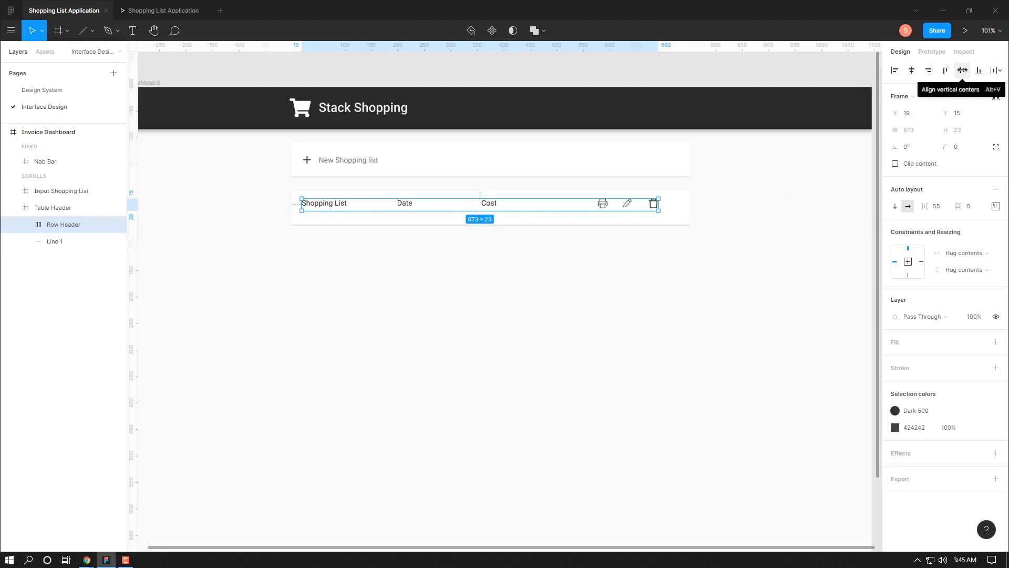
click(963, 70)
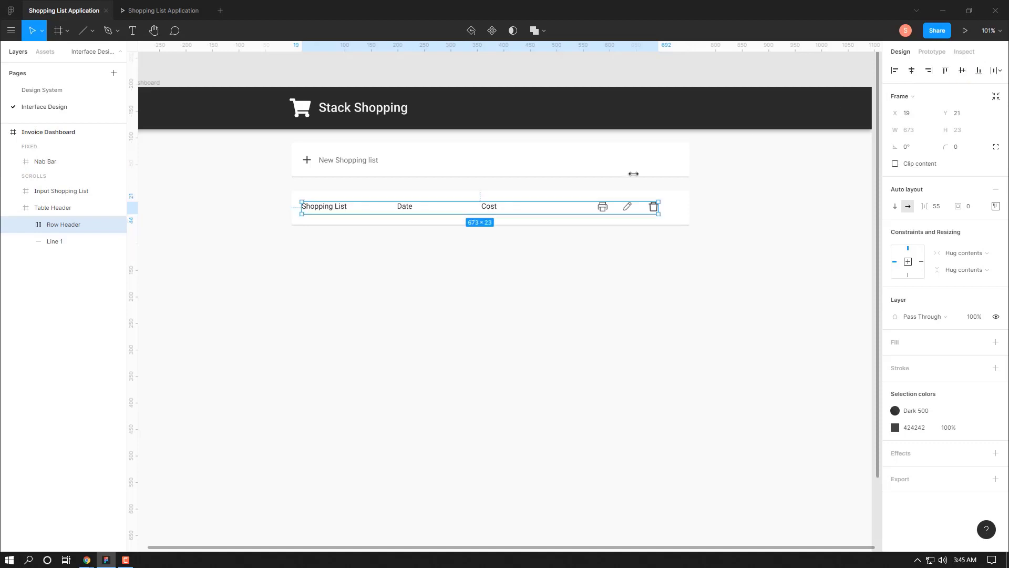
Check the Row Header against the 12-column layout grid, then hide the grid
click(49, 132)
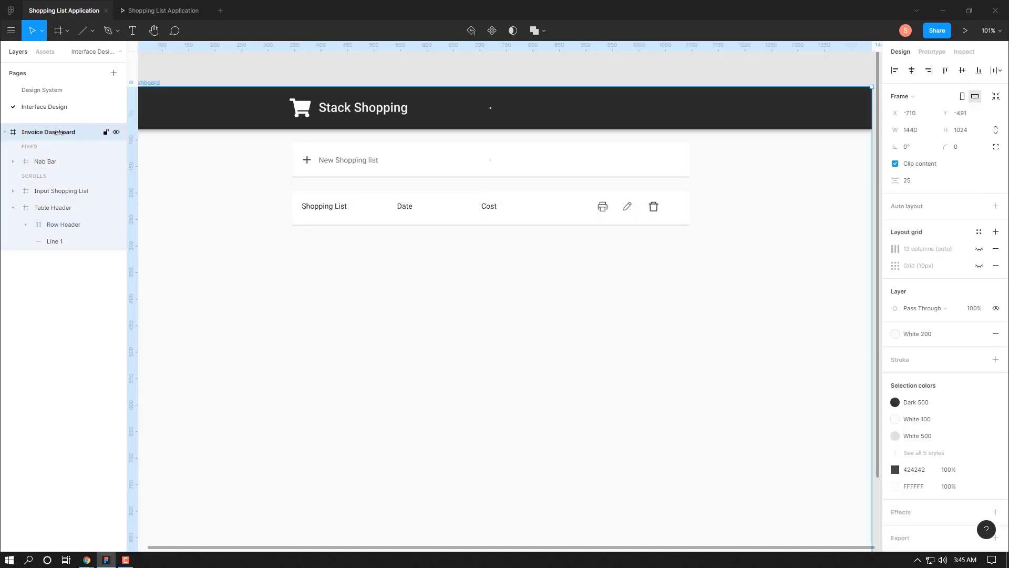
click(977, 249)
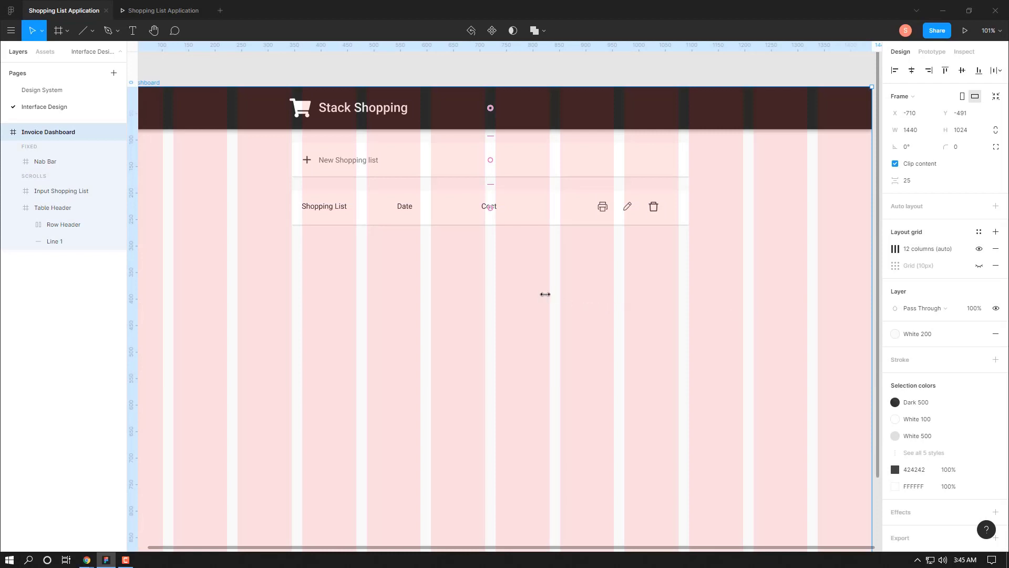
double_click(310, 206)
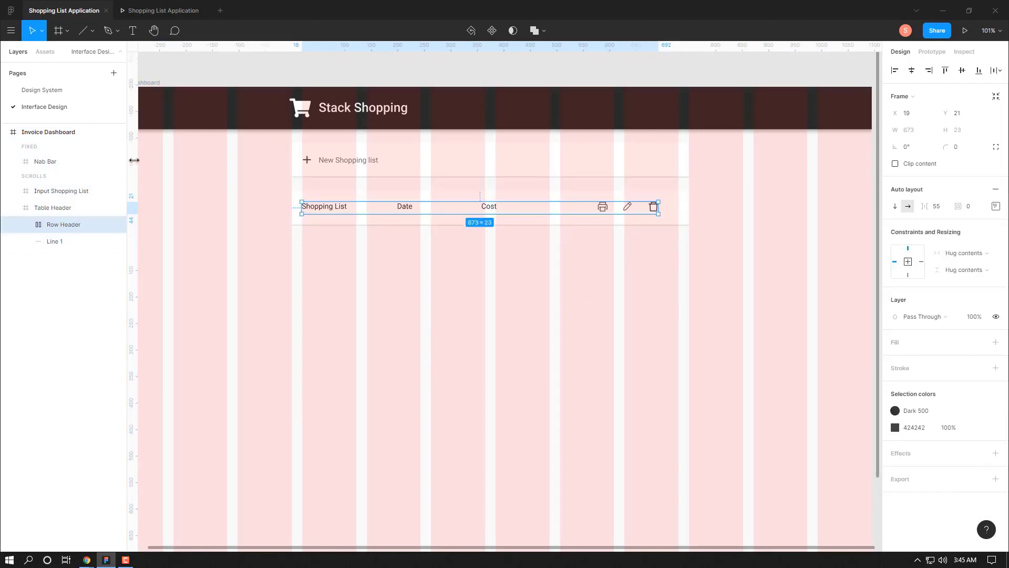
key(ctrl+shift+4)
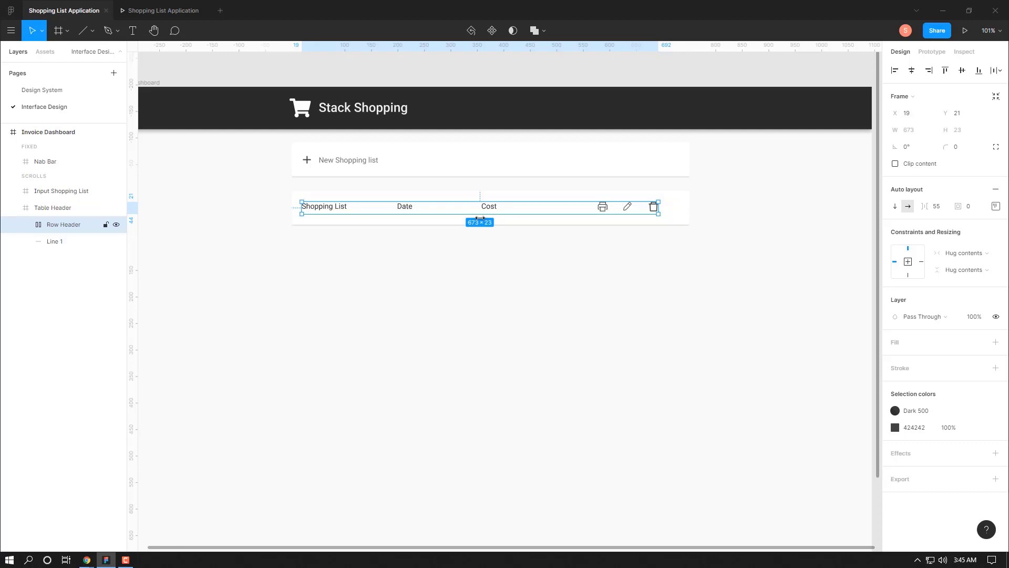
Measure the header row's margins and nudge it right to match the New Shopping list row
click(26, 225)
click(45, 241)
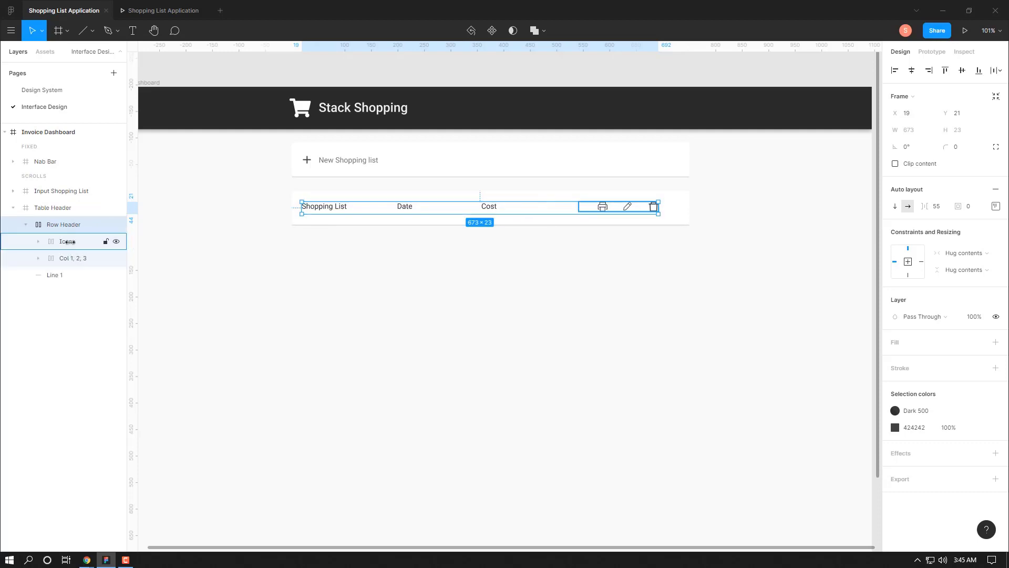
shift+click(67, 259)
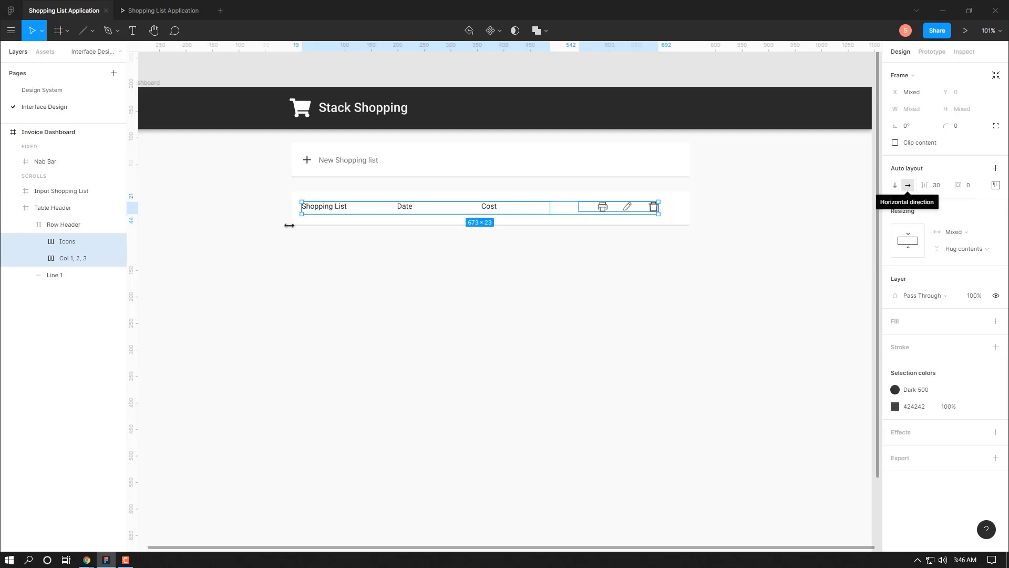
key(alt)
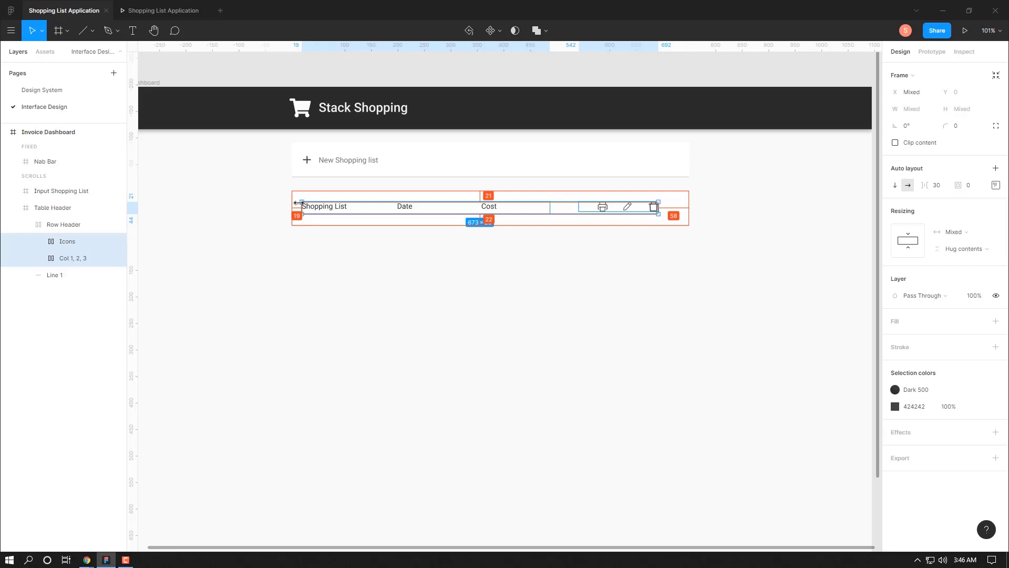
click(309, 162)
key(alt)
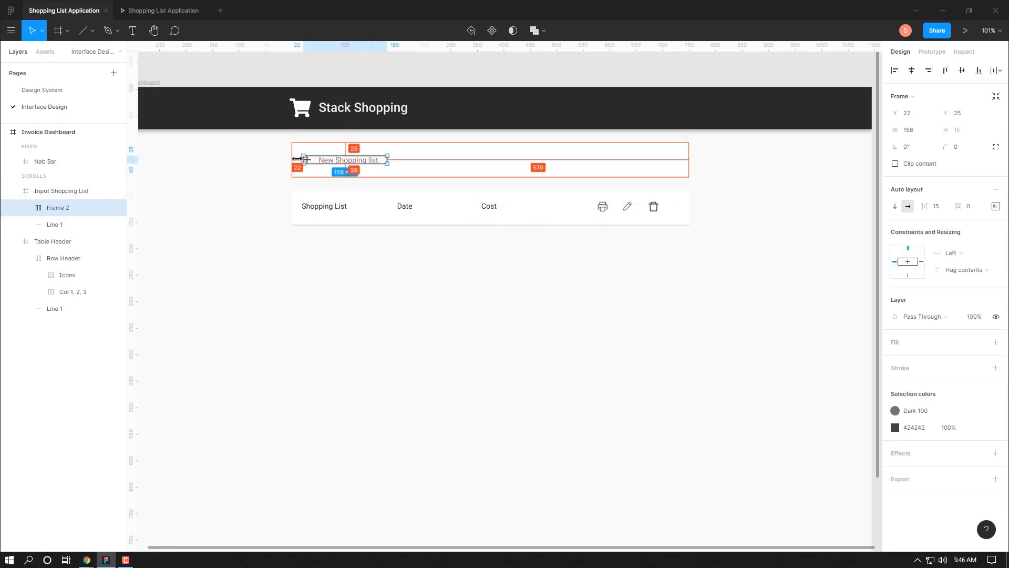
click(308, 200)
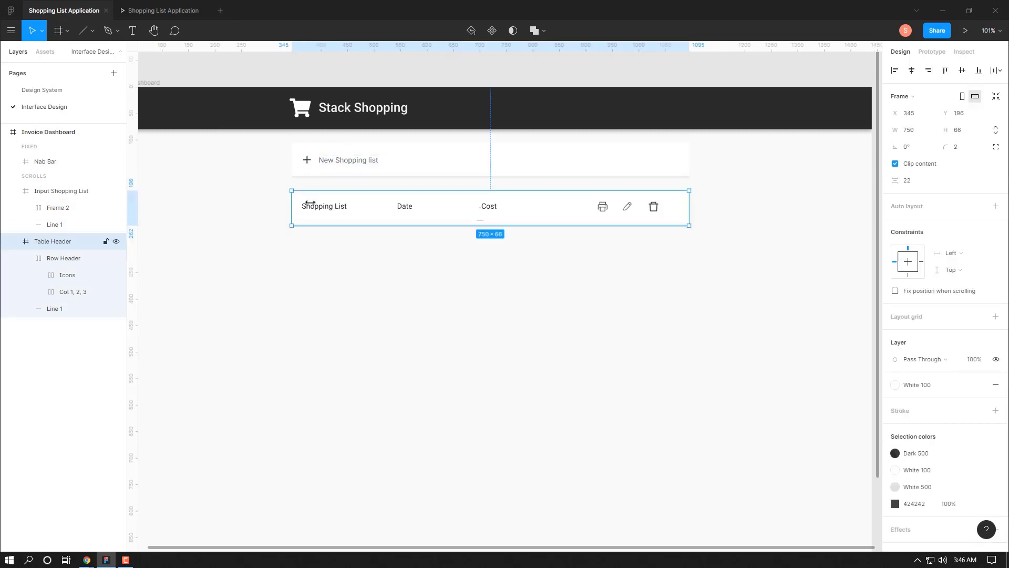
key(alt)
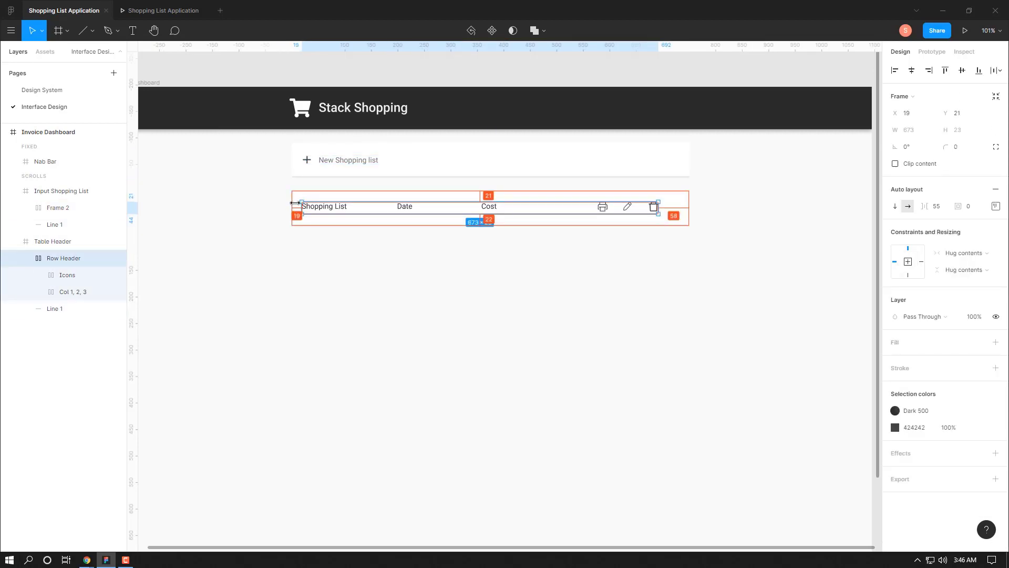
key(Right)
key(Right)
key(Right)
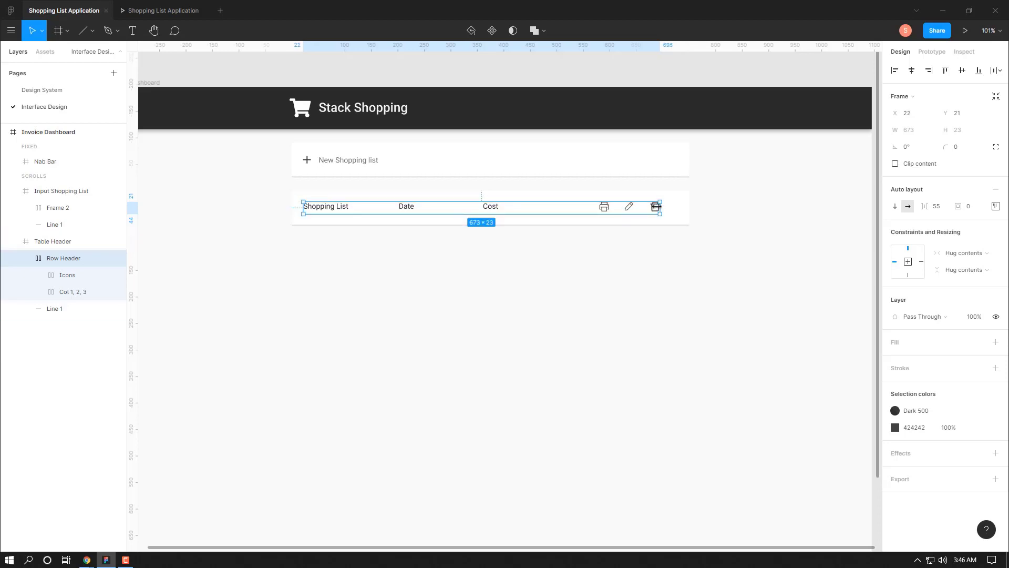
Inspect the column titles group and the header row's contents in the Layers panel
click(58, 275)
click(55, 292)
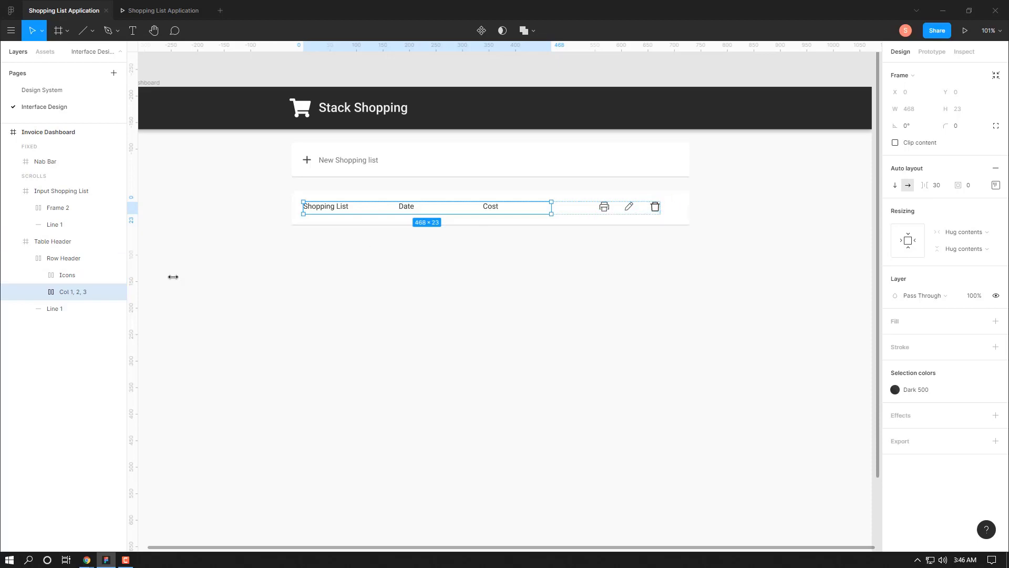
click(63, 259)
click(25, 259)
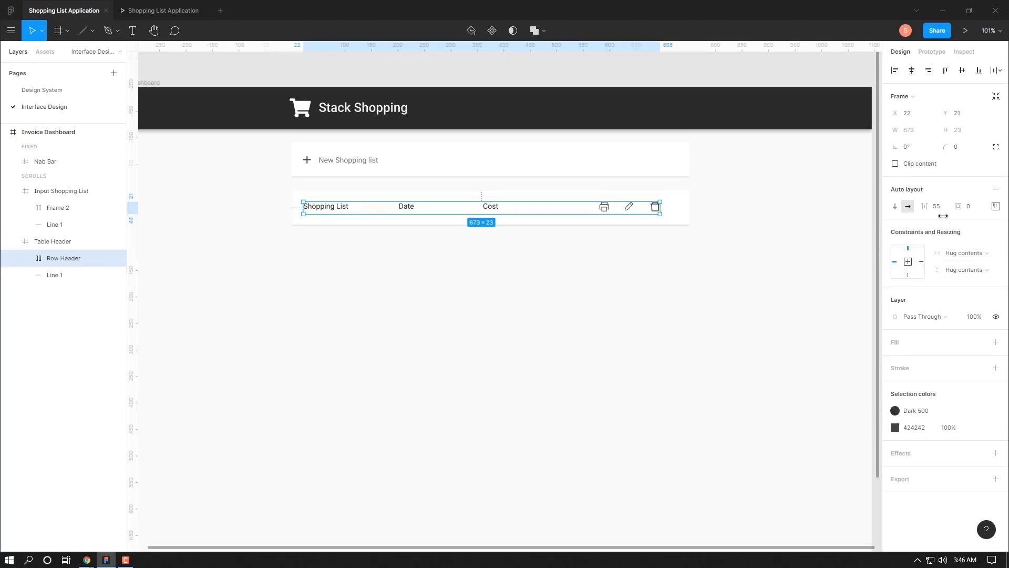
click(26, 258)
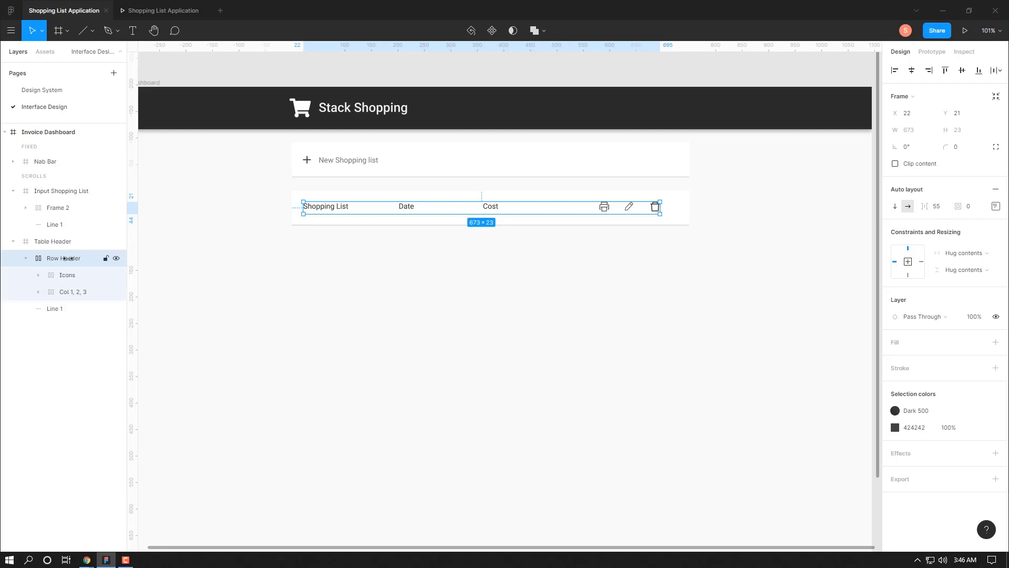
click(26, 259)
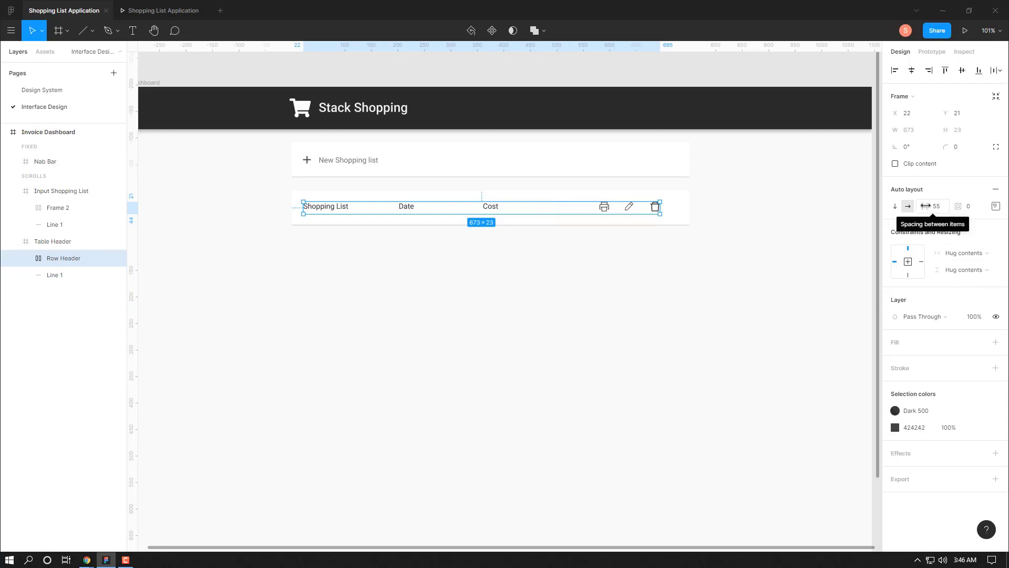
Widen the header row's auto layout item spacing to 88 and preview the prototype
drag(925, 206, 950, 206)
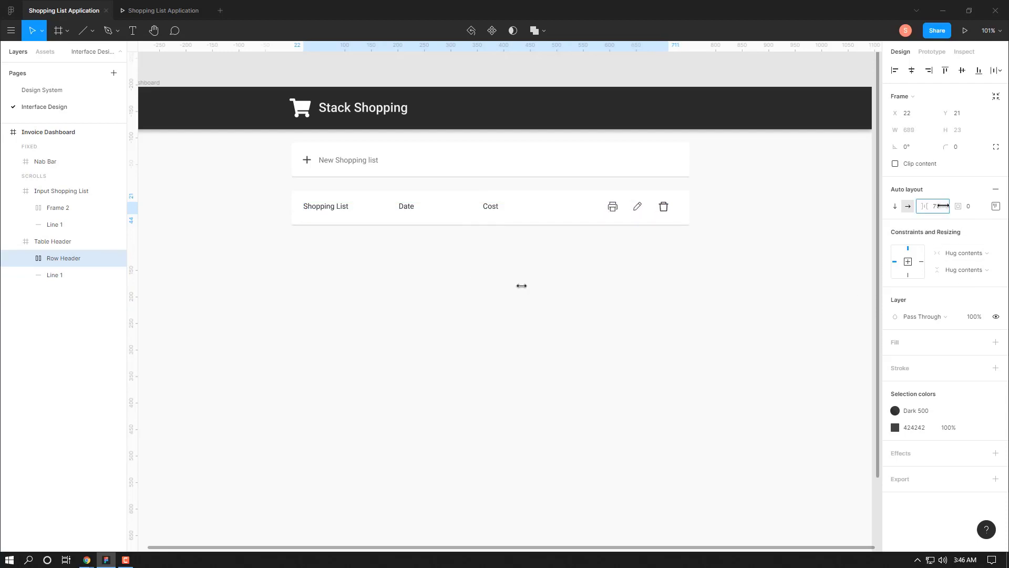
drag(950, 205, 956, 206)
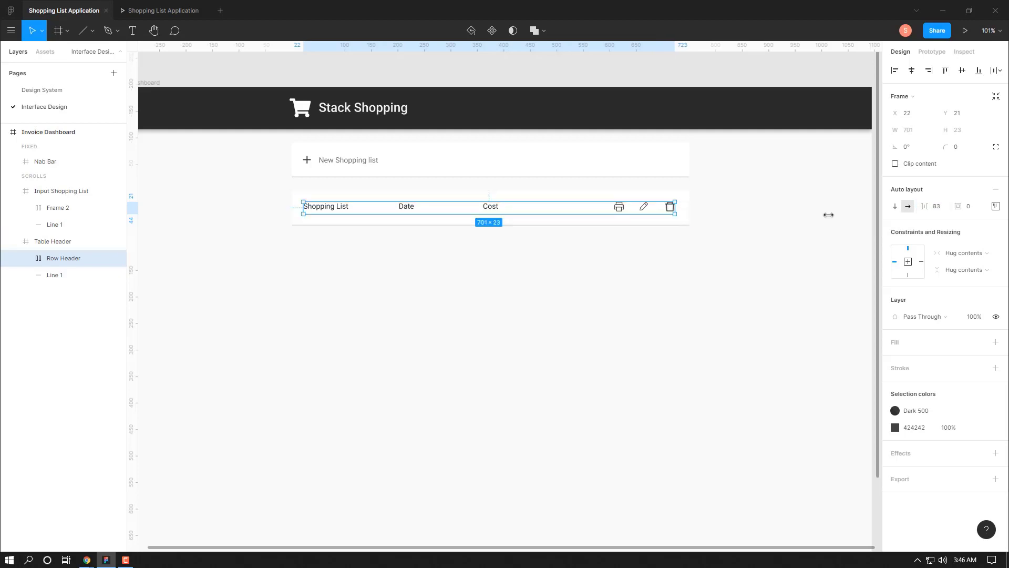
drag(940, 206, 945, 205)
click(945, 206)
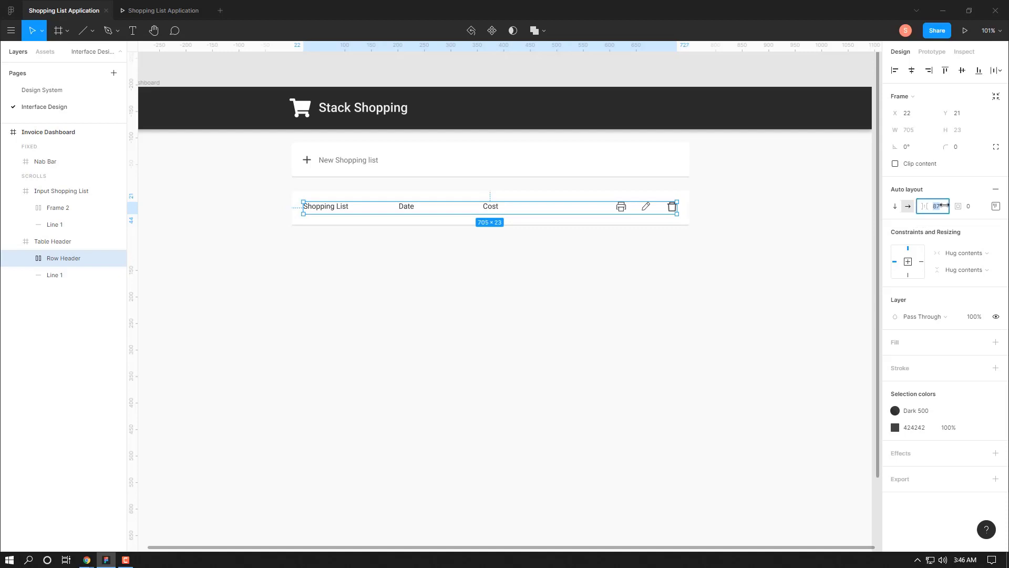
key(BackSpace)
key(Return)
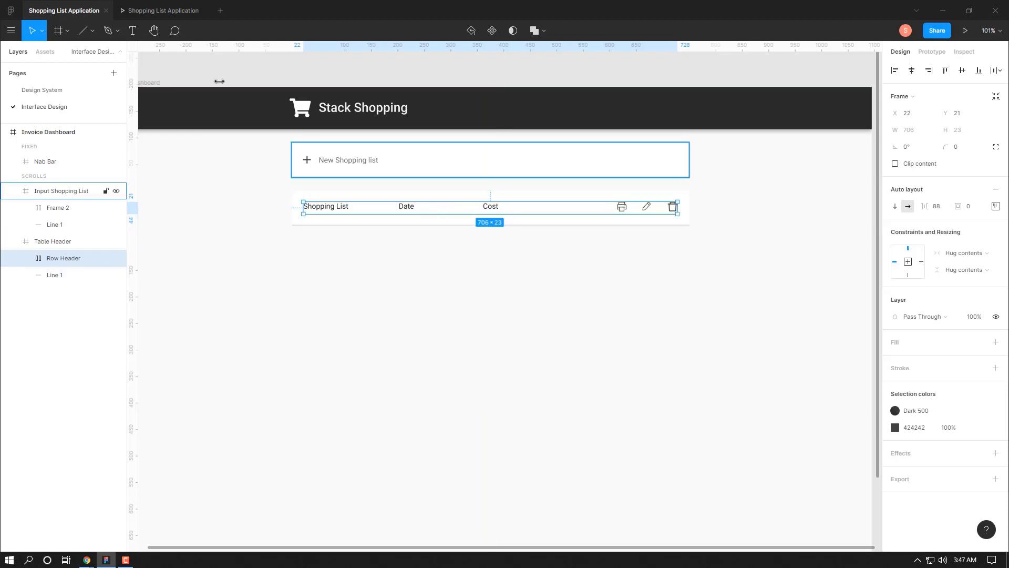
key(ctrl+alt+Return)
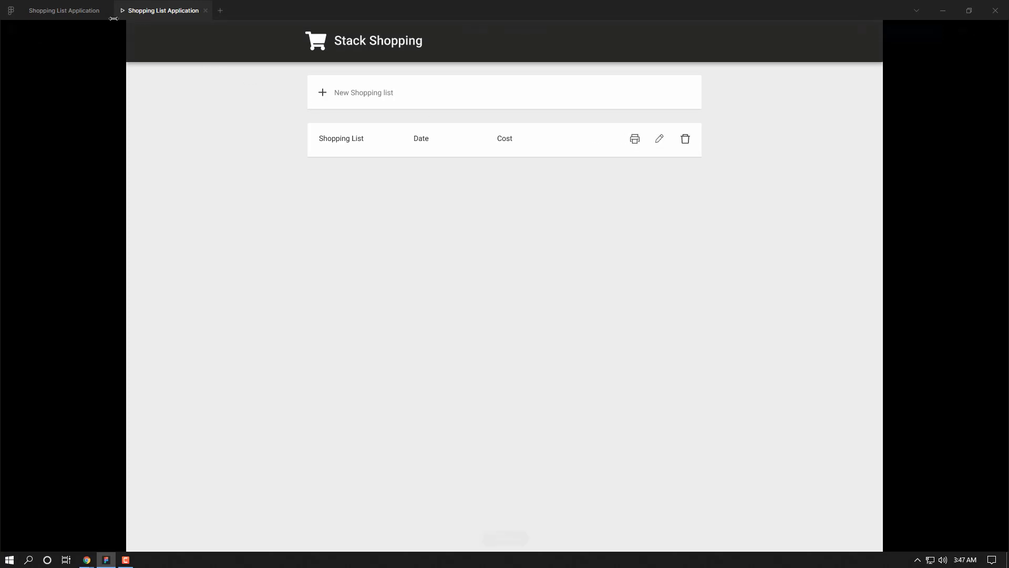
Set the header's print, edit and delete icon group spacing to 25
click(63, 10)
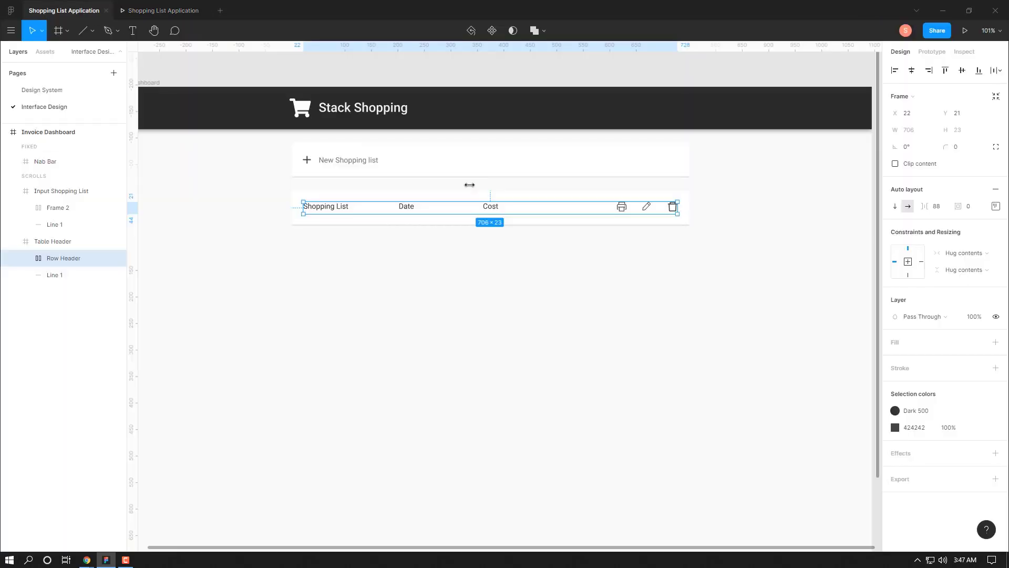
click(26, 259)
click(69, 292)
click(65, 275)
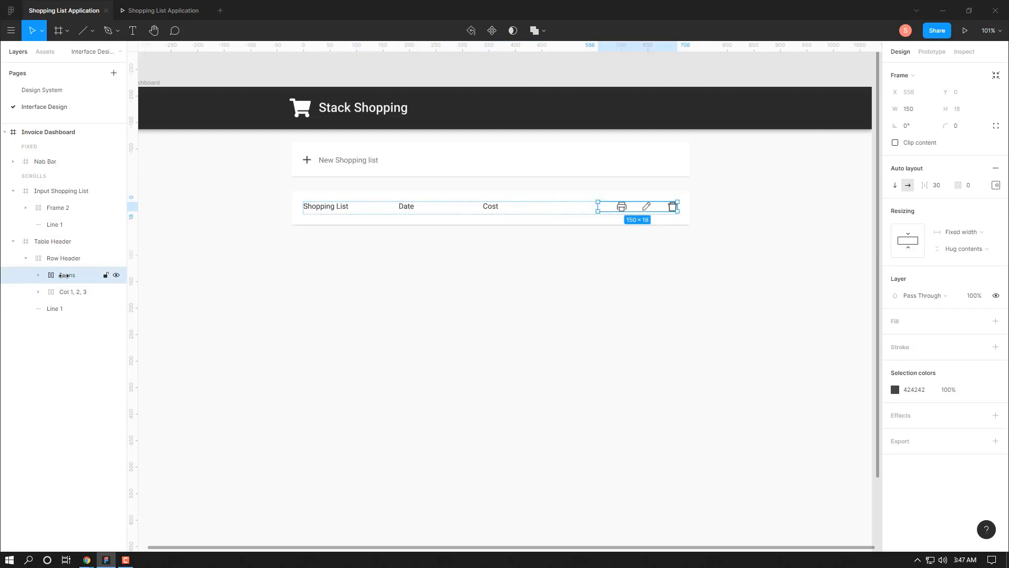
click(944, 187)
key(BackSpace)
text(5)
key(Return)
drag(657, 208, 657, 208)
click(941, 188)
key(Return)
Check the icons' alignment options, preview, and compare the Table Header with the Balsamiq wireframe
click(996, 185)
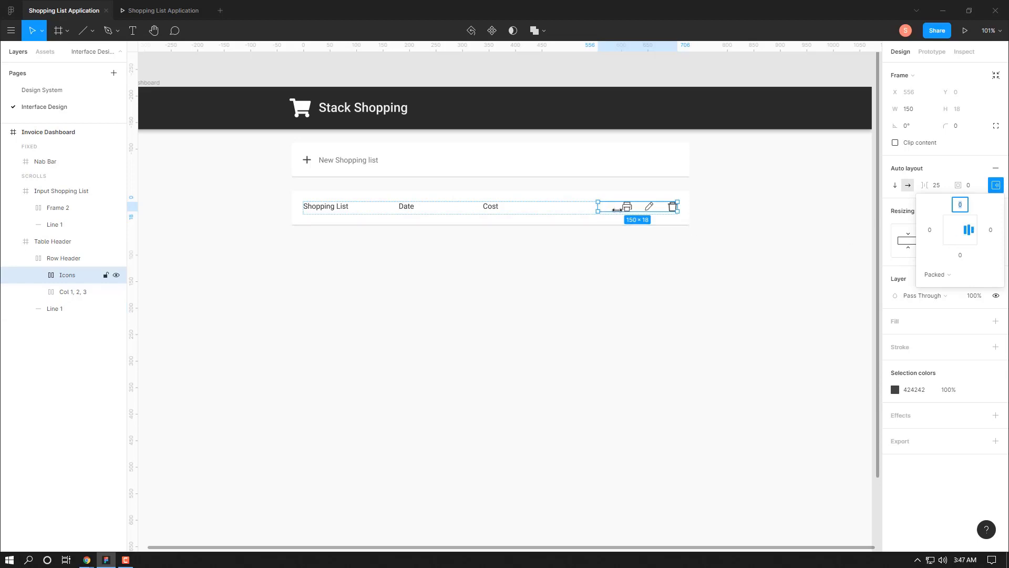
click(996, 185)
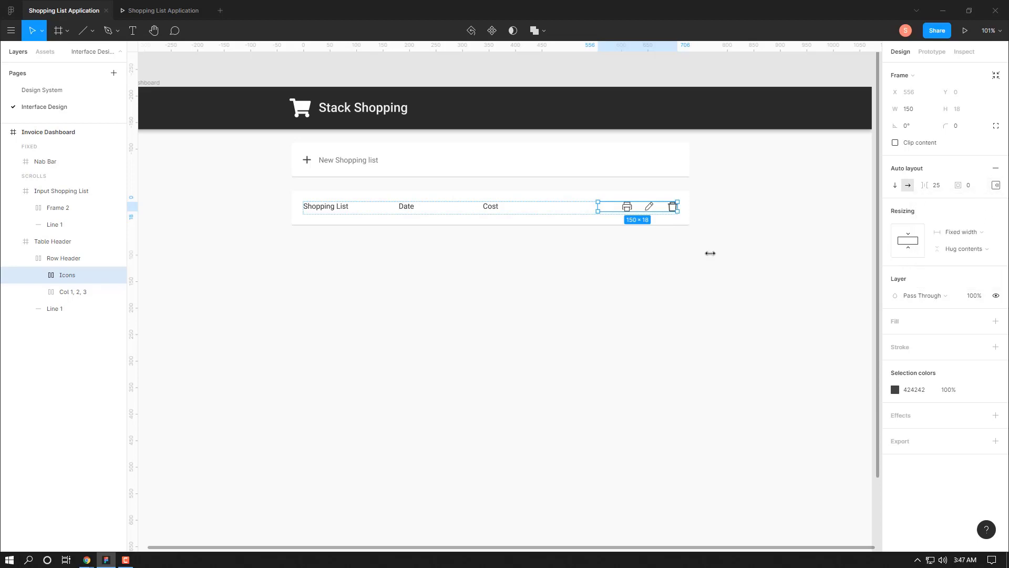
key(ctrl+alt+Return)
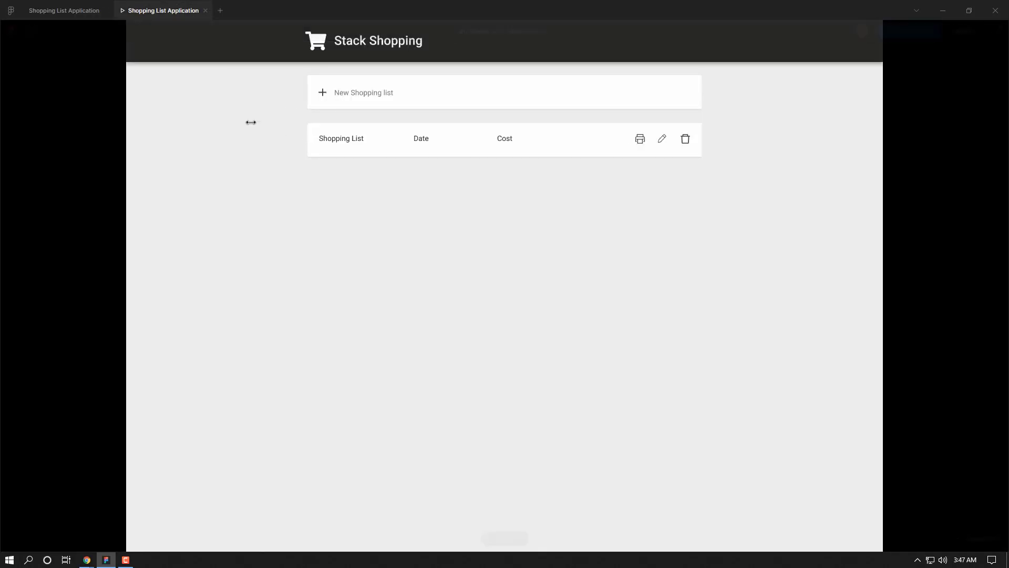
key(ctrl+shift+Tab)
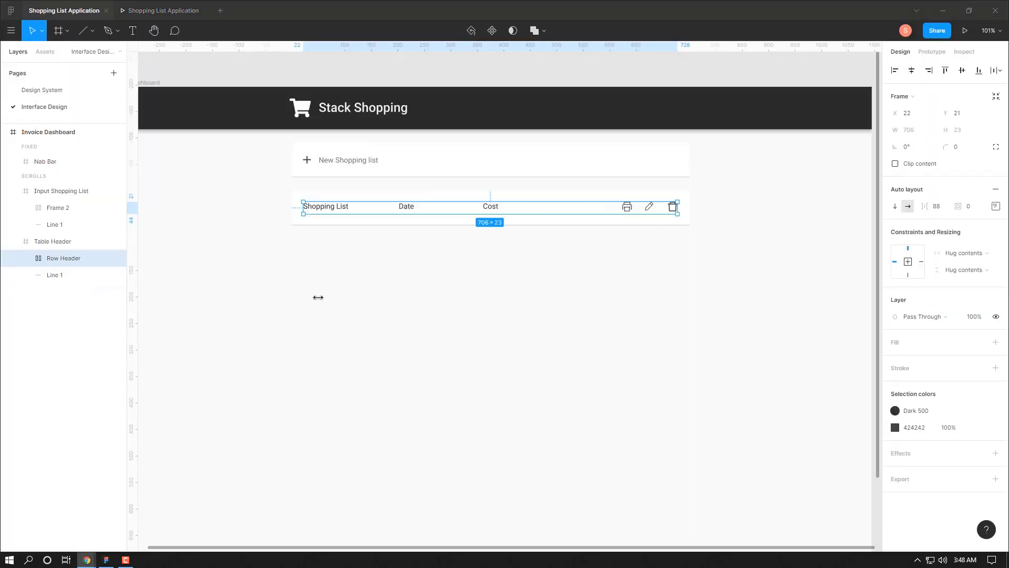
click(49, 242)
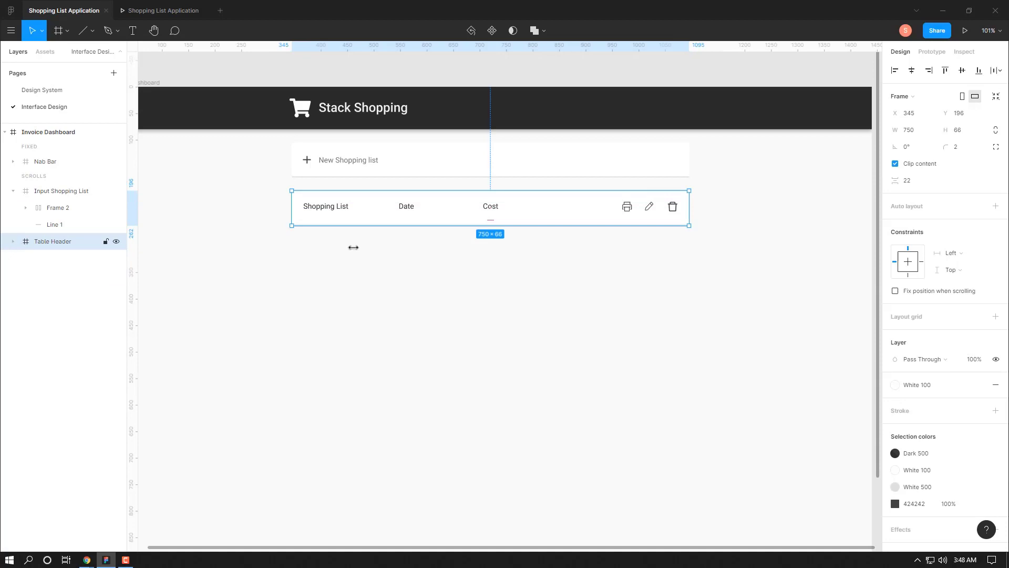
key(alt)
key(alt)
key(alt+Tab)
key(alt+Tab)
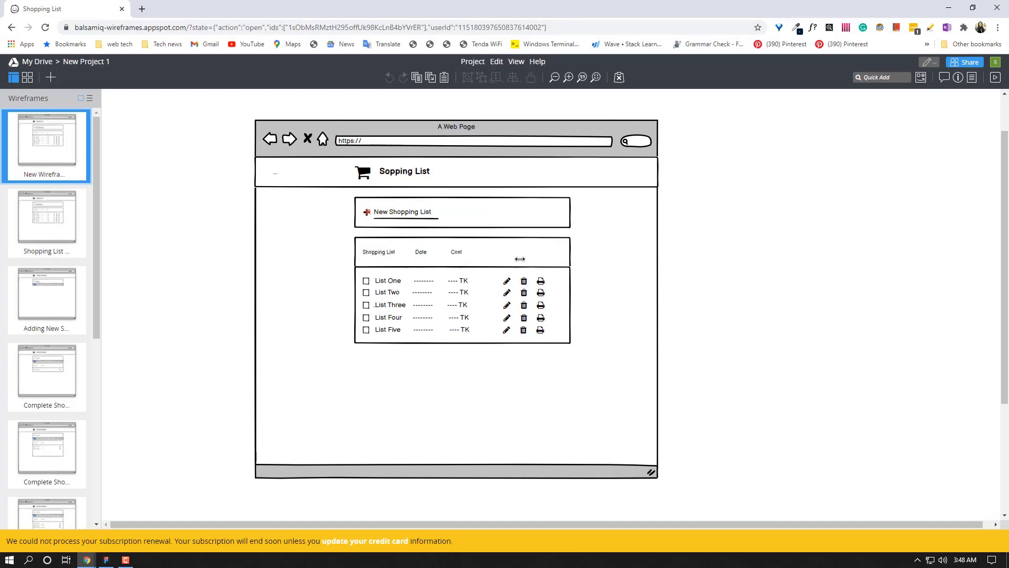
key(alt+Tab)
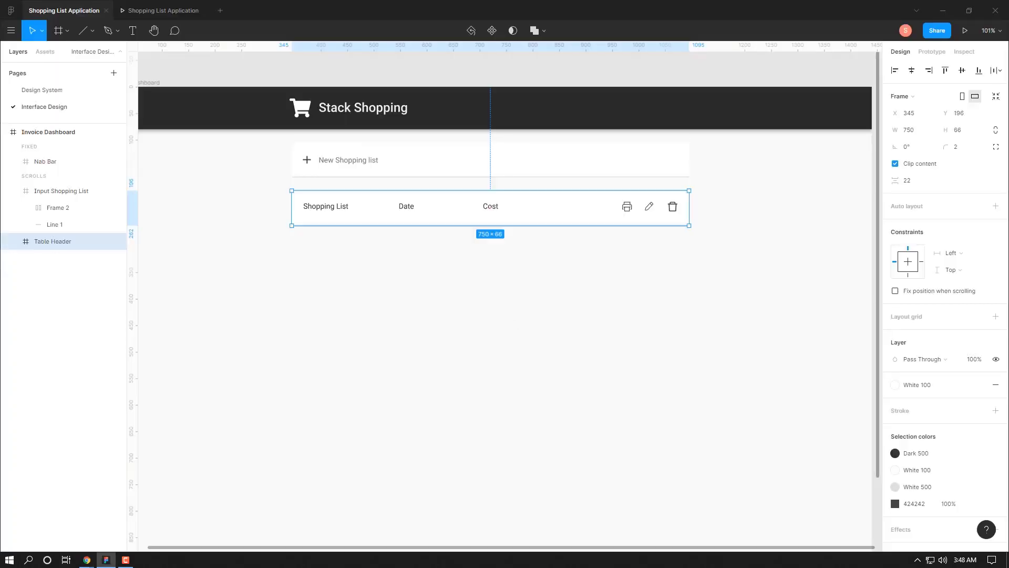
Hide the Table Header's icons and Alt-drag a copy of the header just below it
click(13, 242)
click(36, 258)
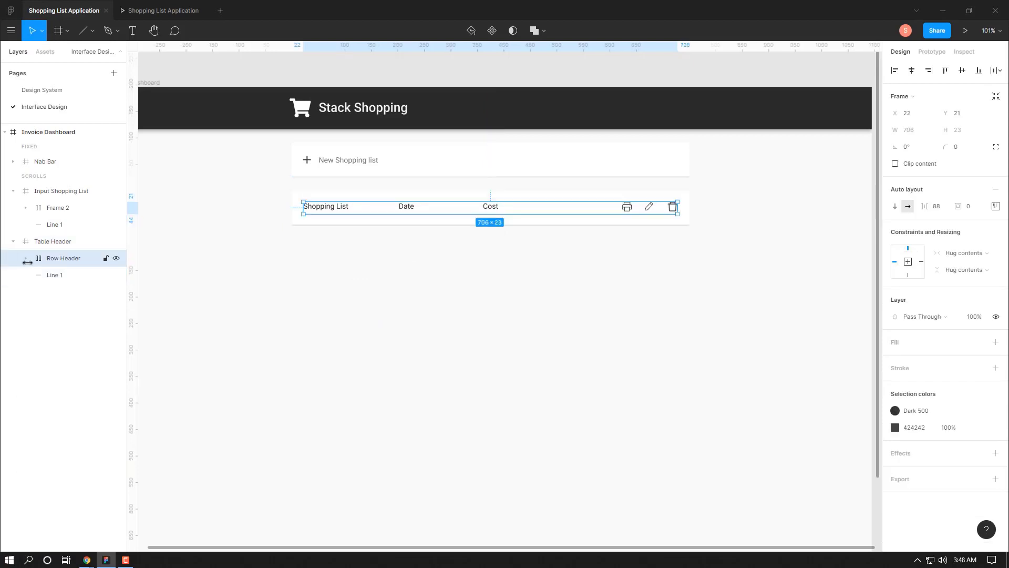
click(39, 275)
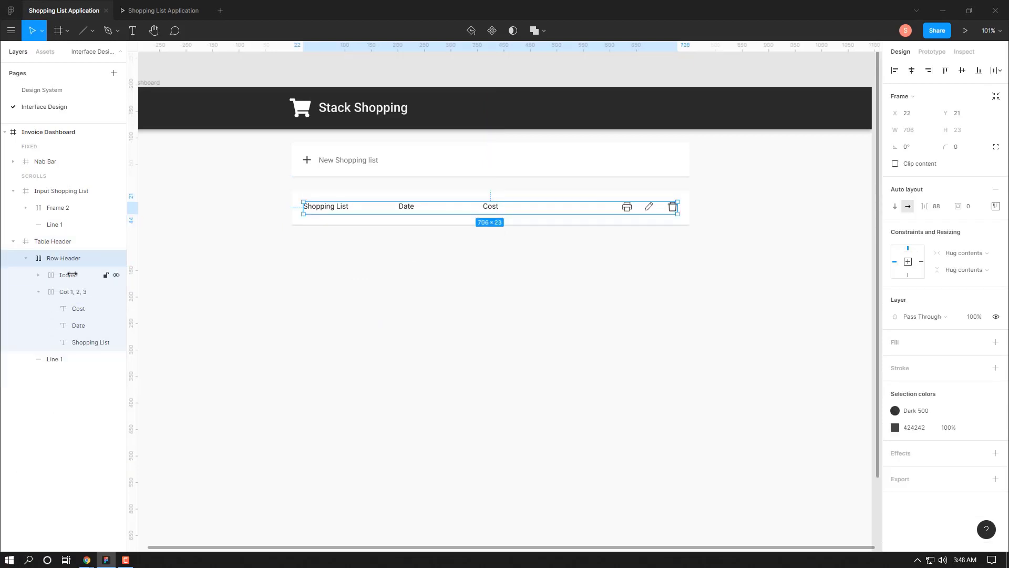
click(115, 276)
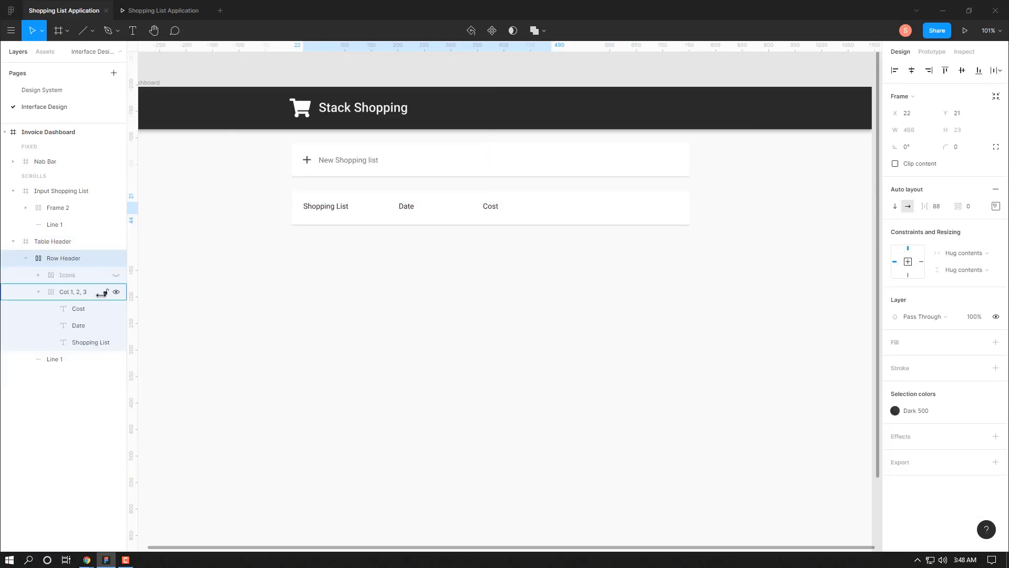
click(12, 241)
click(53, 242)
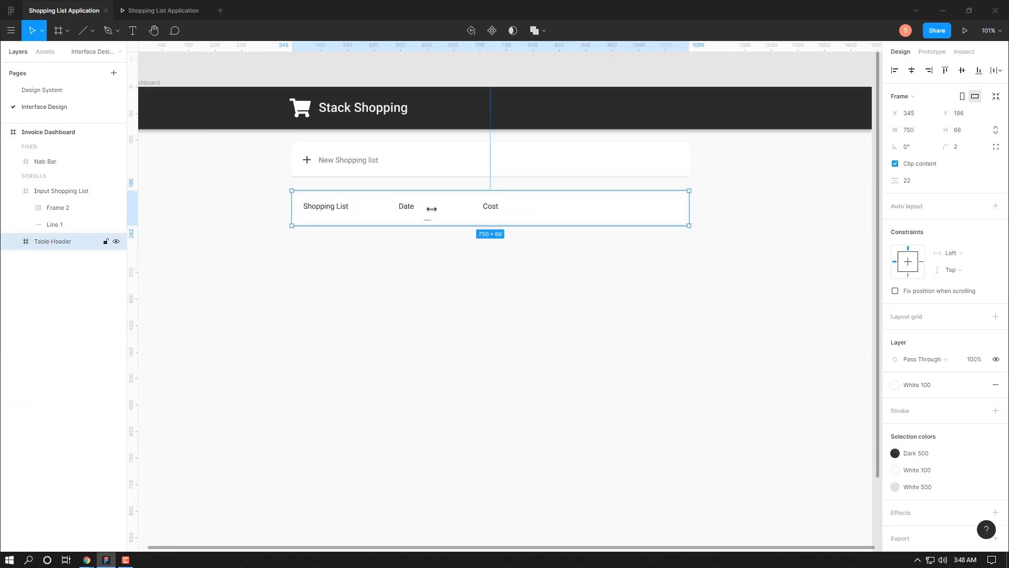
alt+drag(431, 209, 432, 245)
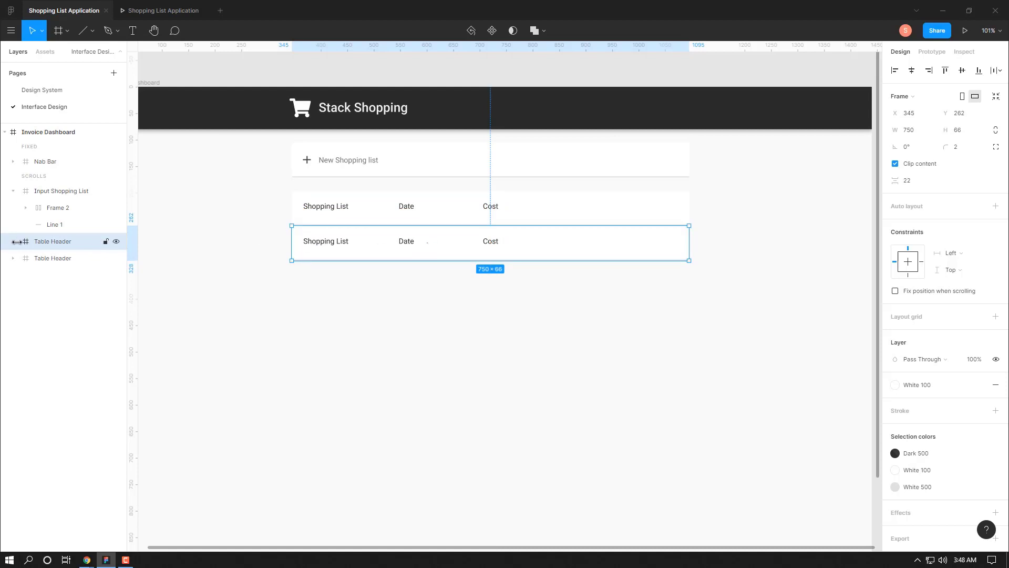
Rename the copied row to List 1 and preview the prototype
double_click(63, 241)
key(BackSpace)
text(List 1)
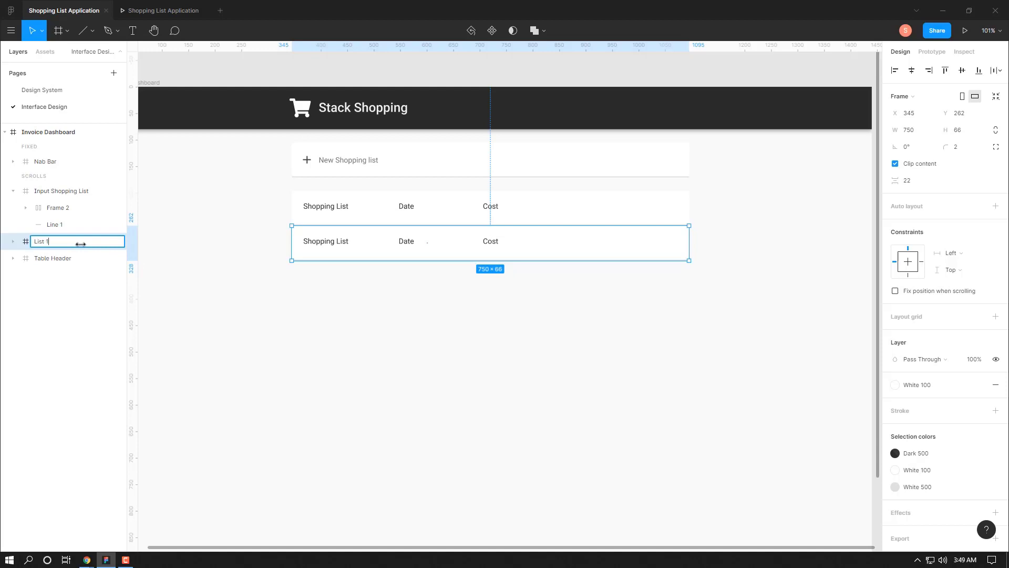
key(Return)
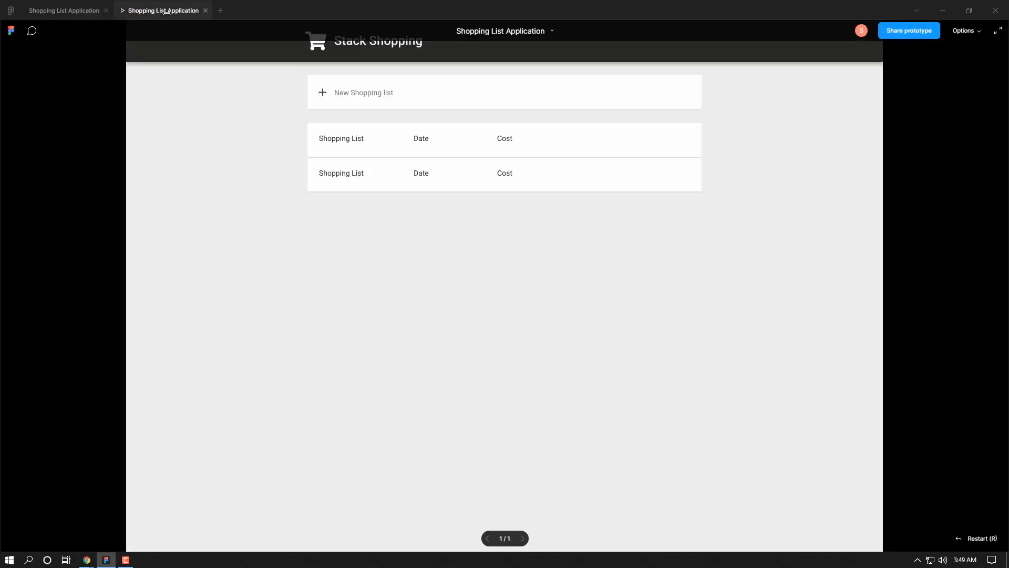
key(ctrl+alt+Return)
Show List 1's print, edit and delete icons and delete its bottom divider line
click(64, 10)
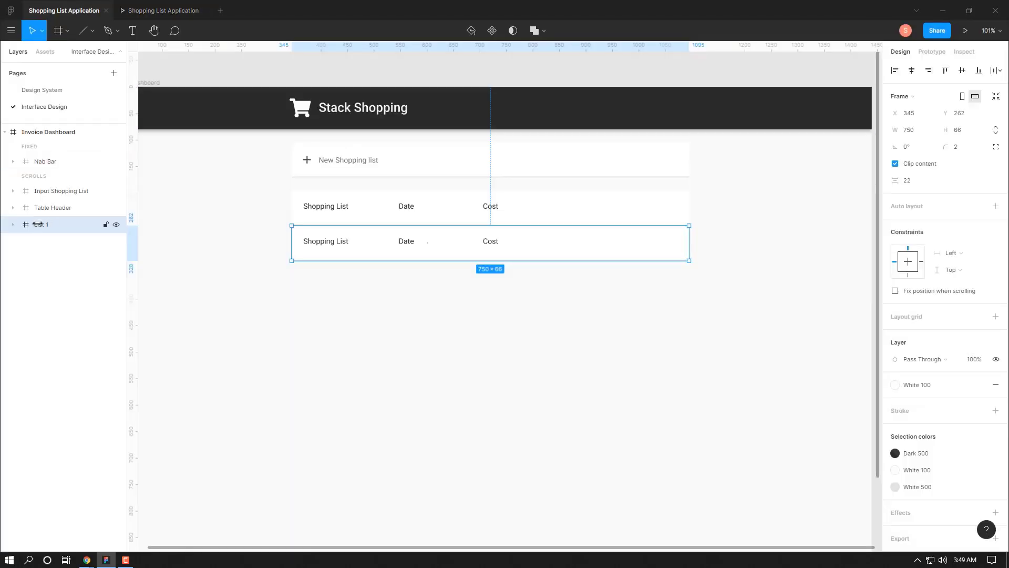
click(13, 225)
click(116, 258)
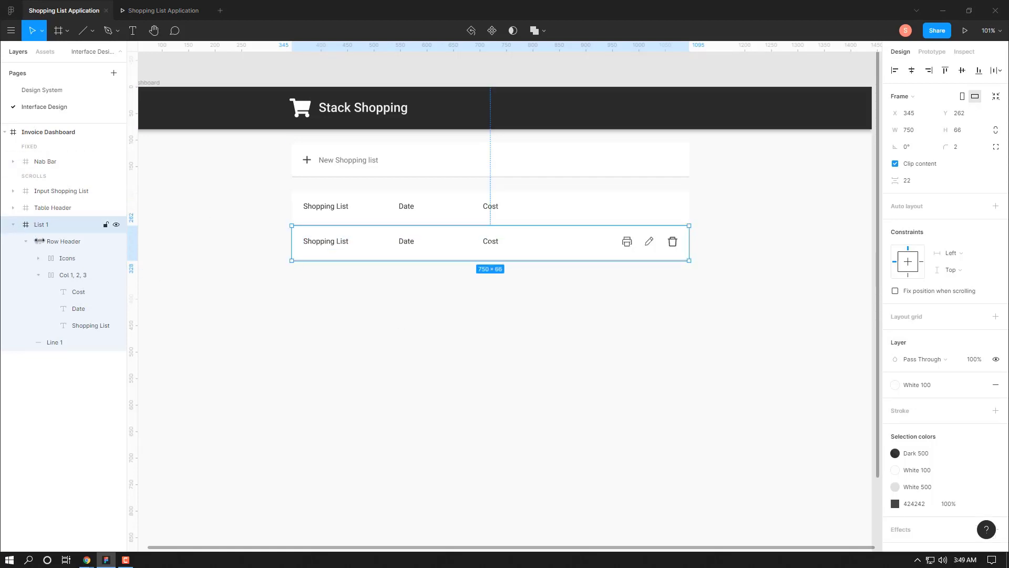
click(65, 342)
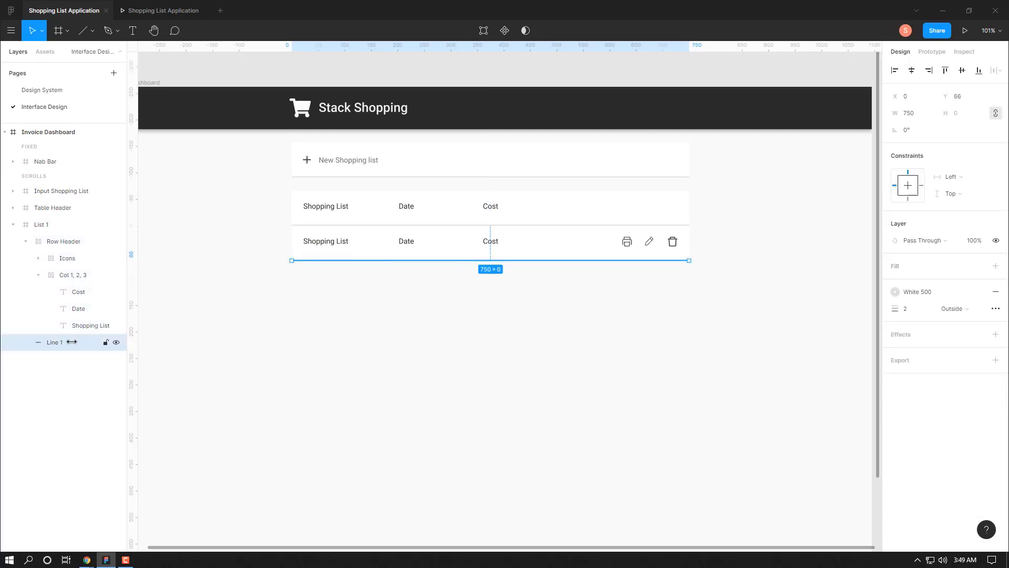
key(Delete)
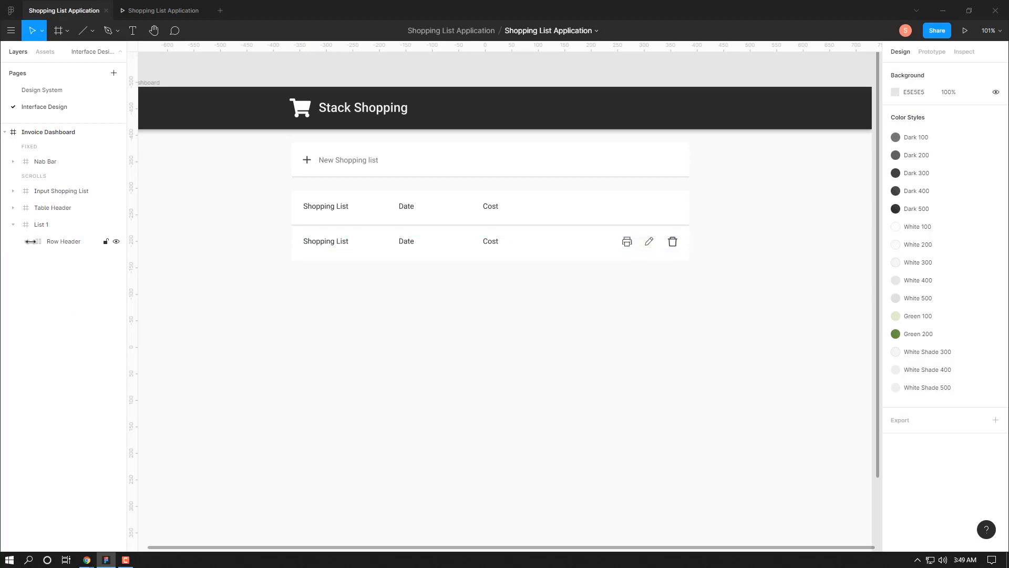
Change List 1's Shopping List title to Holiday Shopping
click(26, 242)
double_click(322, 241)
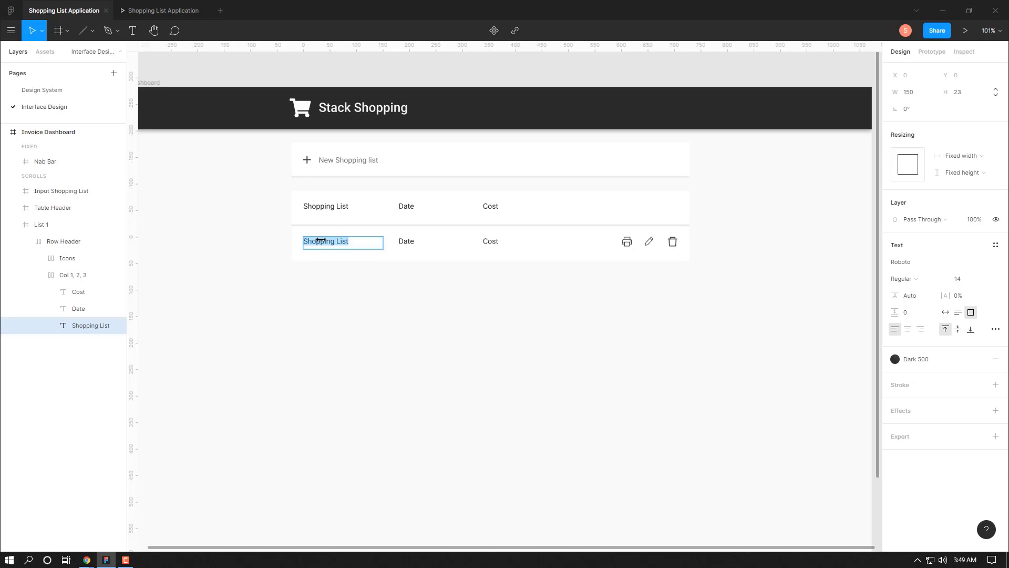
text(h)
key(BackSpace)
key(BackSpace)
key(BackSpace)
key(BackSpace)
key(BackSpace)
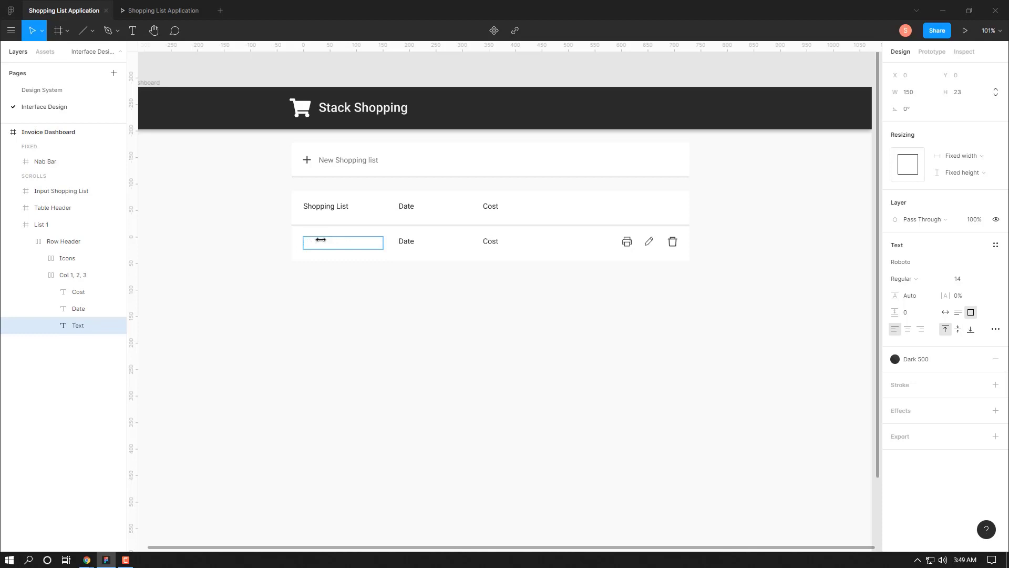
text(Holiday Sh)
text(opping)
Set List 1's date to 1 April, 2020 and its cost to 1080
double_click(410, 241)
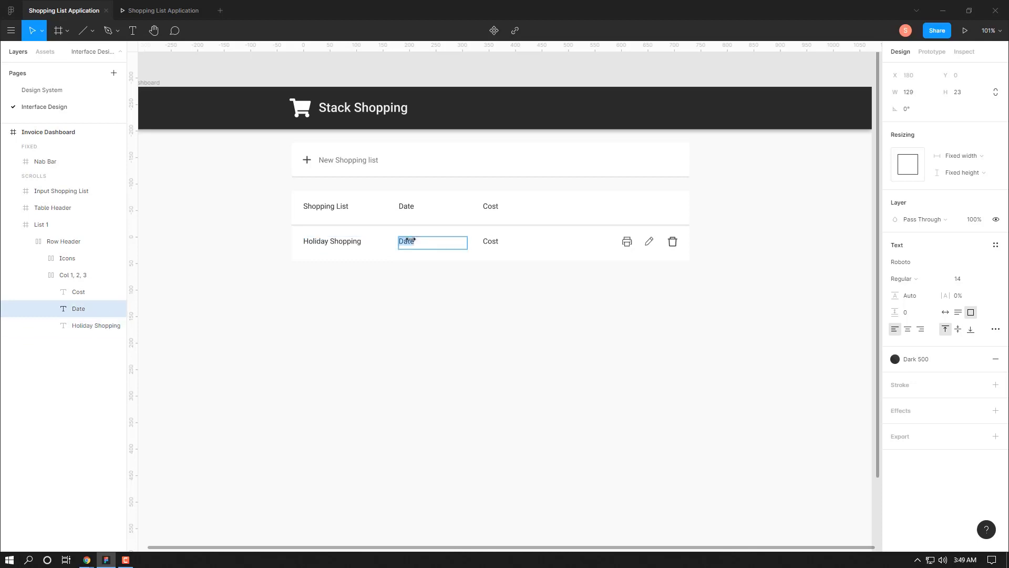
key(BackSpace)
text(1 April, 2020)
double_click(499, 241)
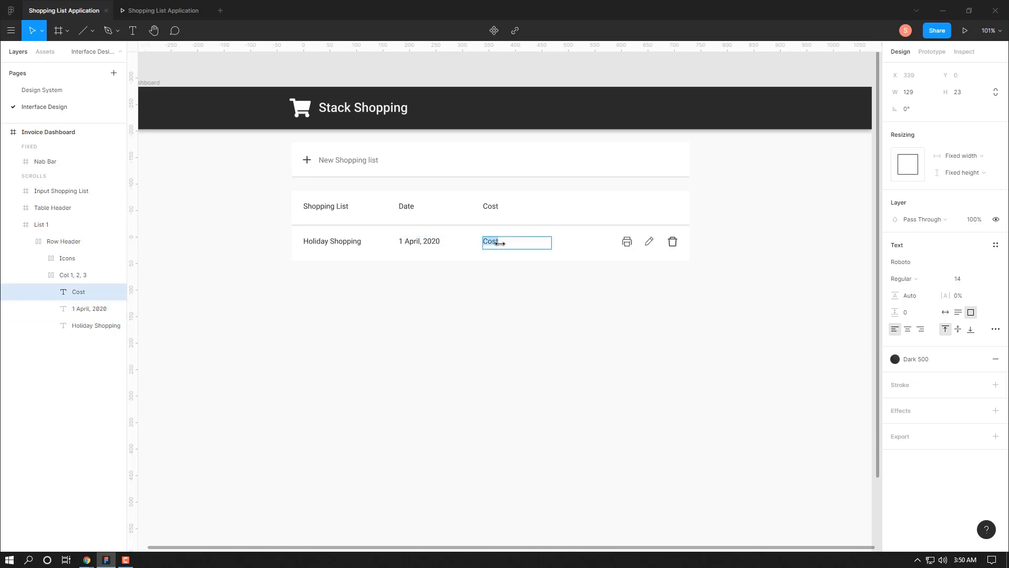
key(BackSpace)
text(80 TK)
Alt-drag copies of the Holiday Shopping row downward to create List 2 through List 5
key(Escape)
click(30, 242)
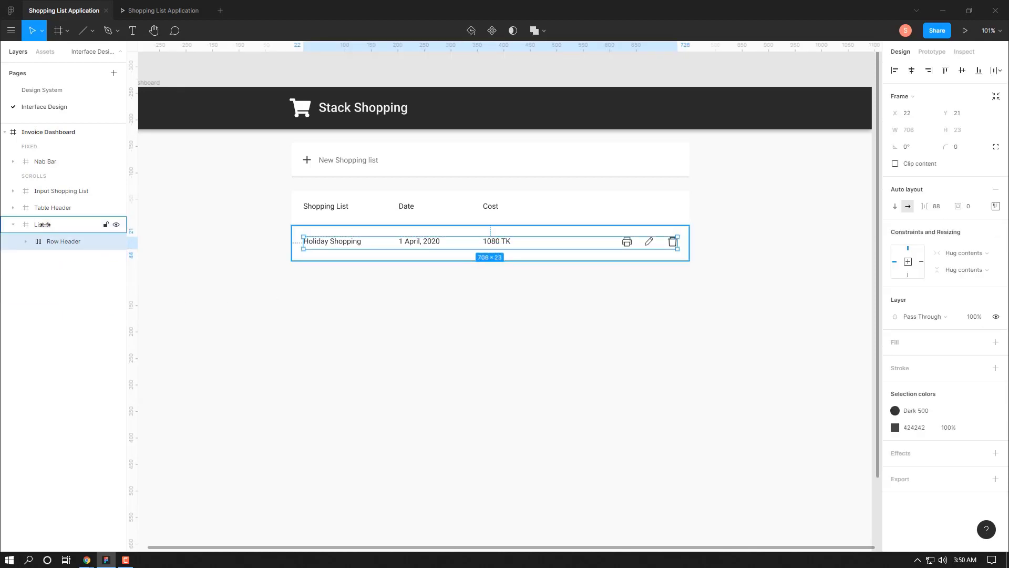
click(42, 224)
click(10, 224)
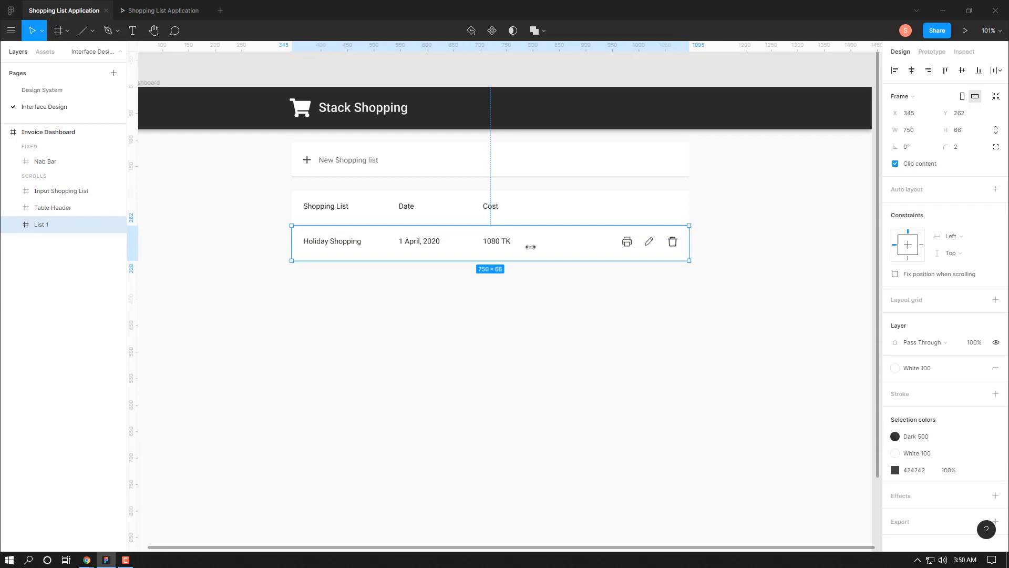
drag(530, 247, 540, 310)
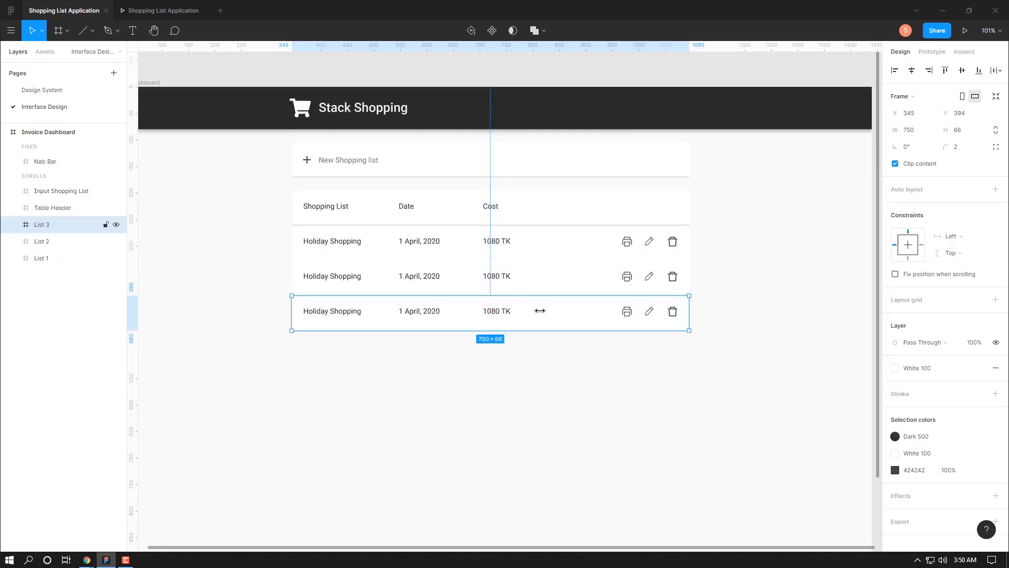
drag(540, 310, 543, 382)
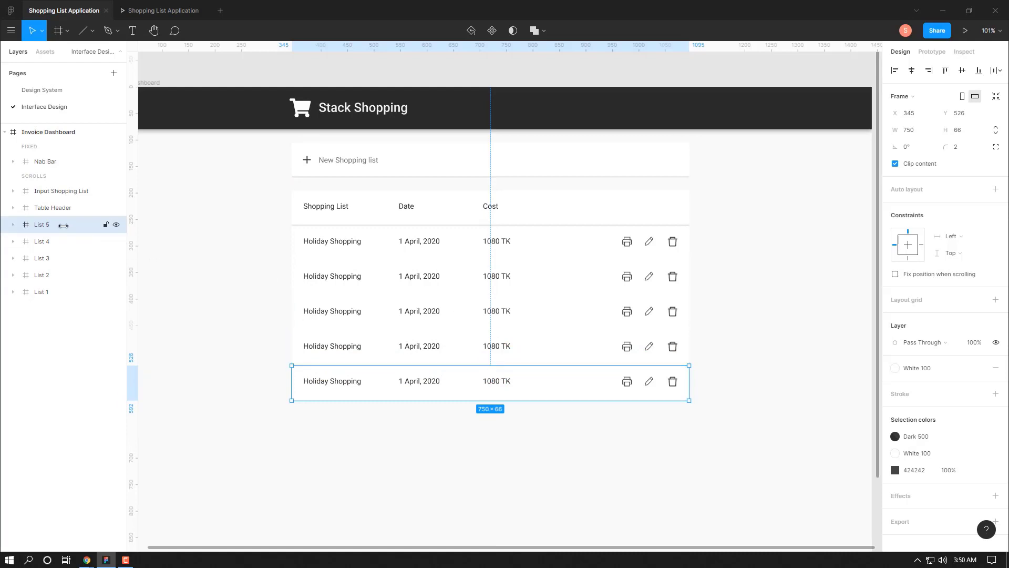
Duplicate the Table Header below List 5 and move the copy's layer under the original
click(377, 216)
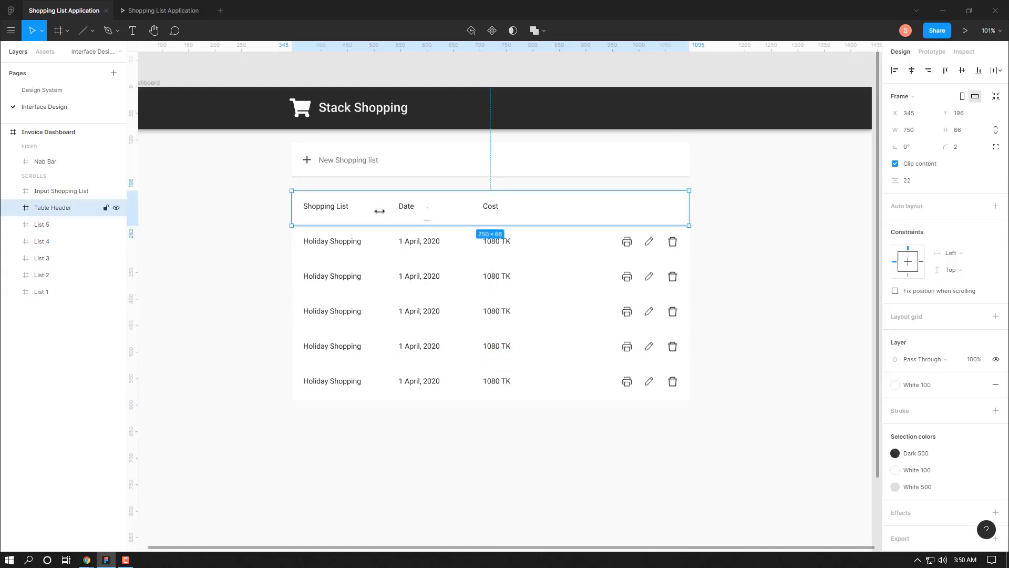
drag(379, 211, 380, 418)
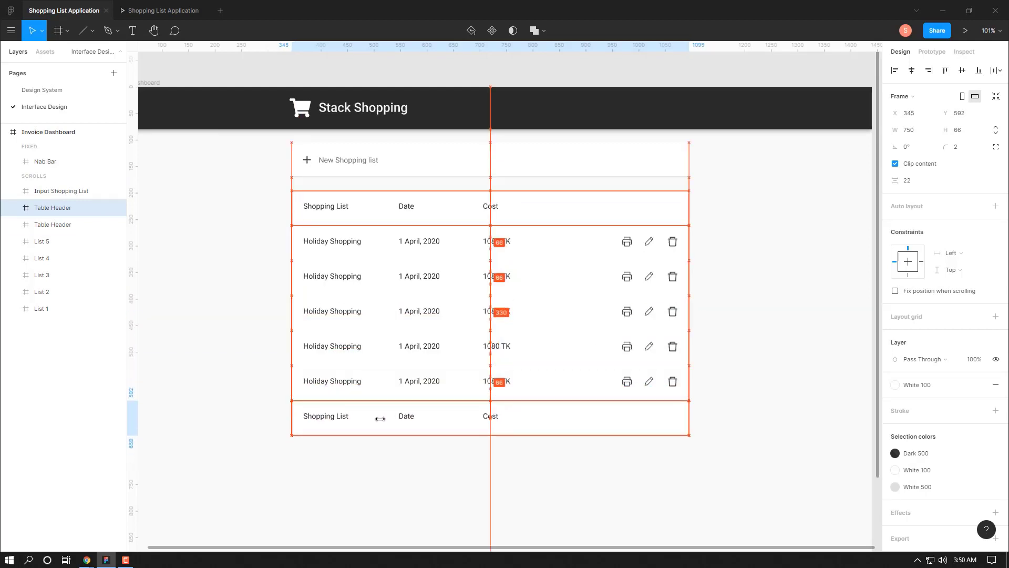
click(406, 467)
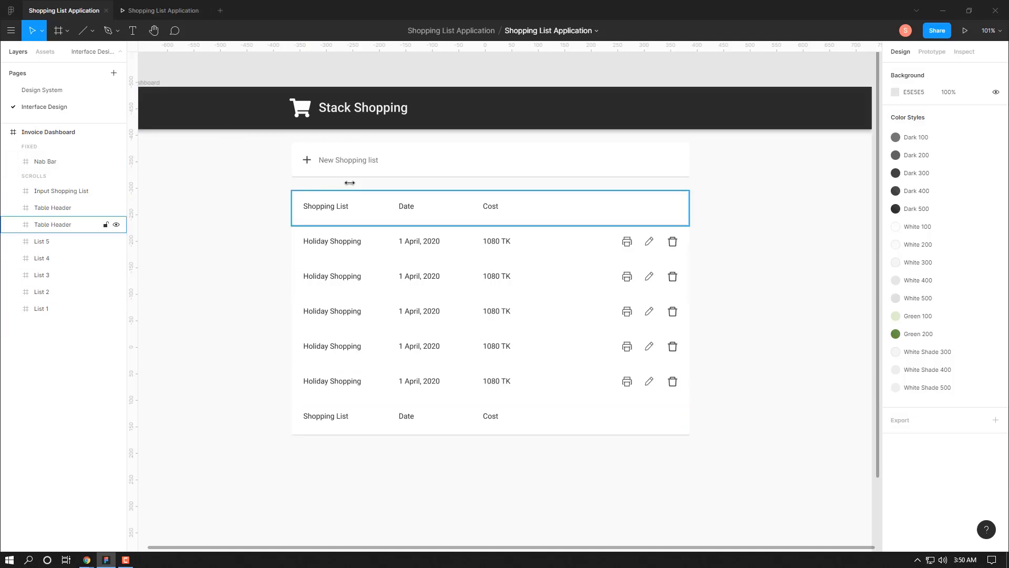
click(343, 205)
click(352, 421)
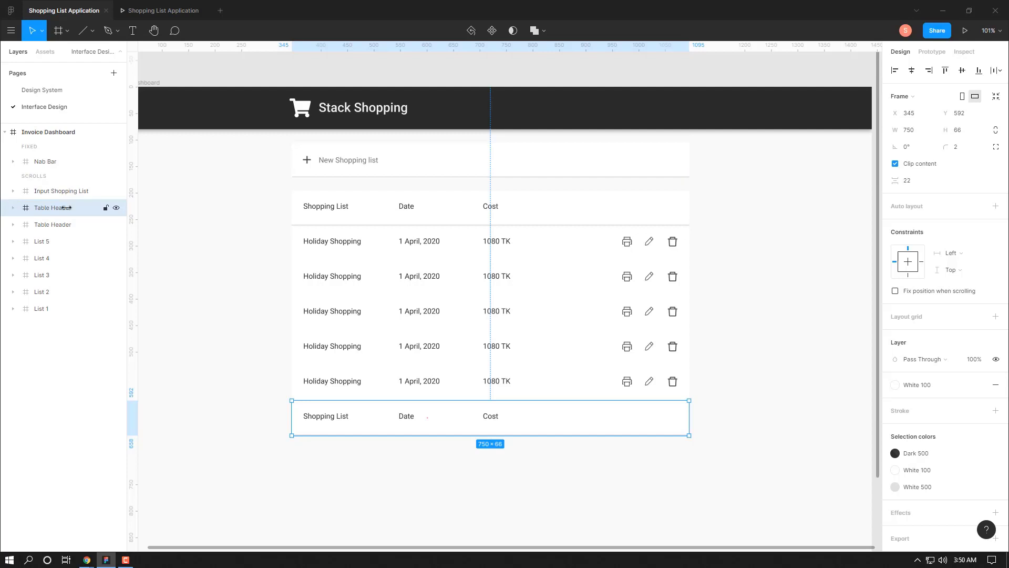
drag(67, 207, 62, 224)
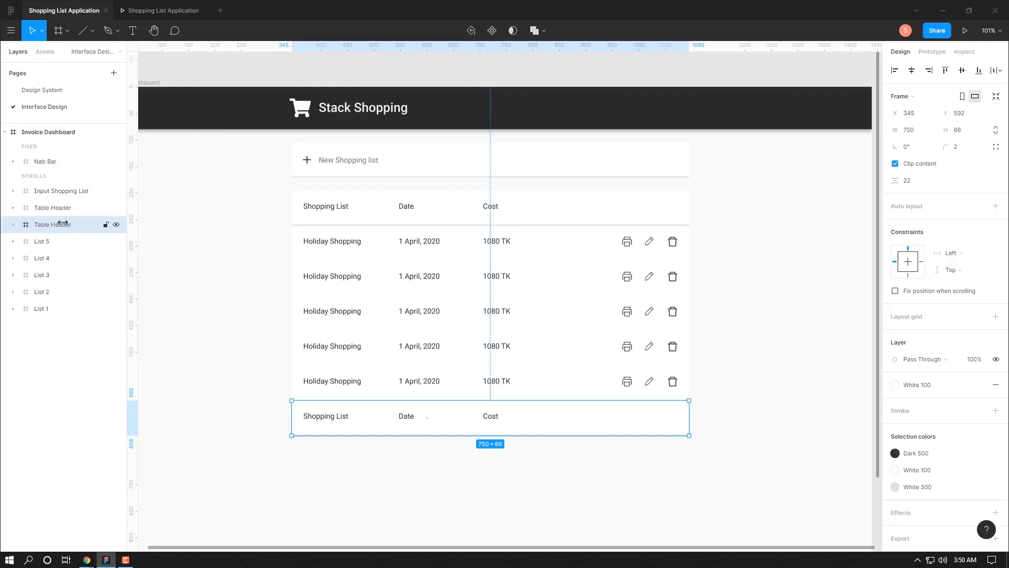
Rename the copy List 6, unhide its icons, and preview the prototype
double_click(62, 225)
key(BackSpace)
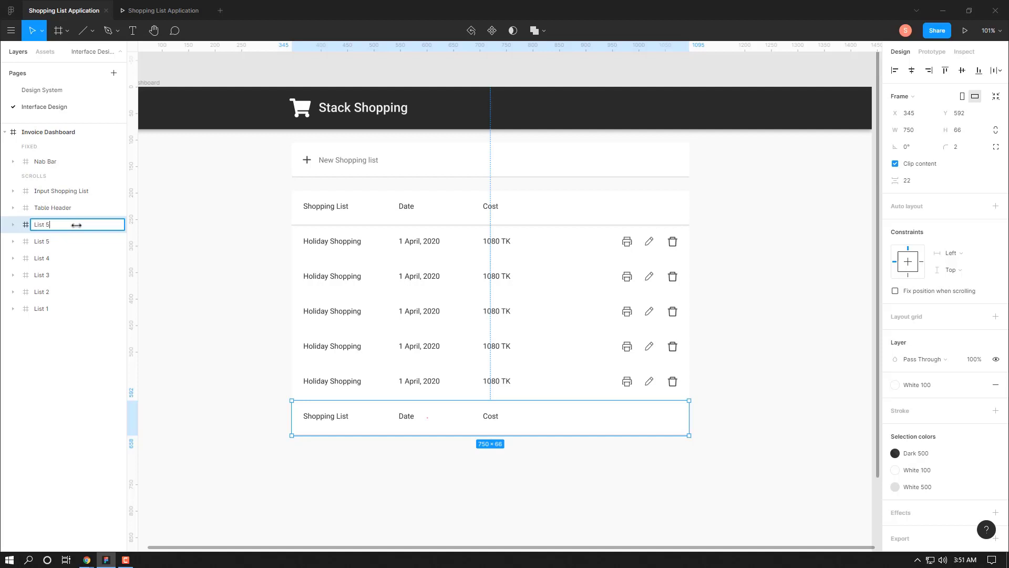
text(6)
key(Return)
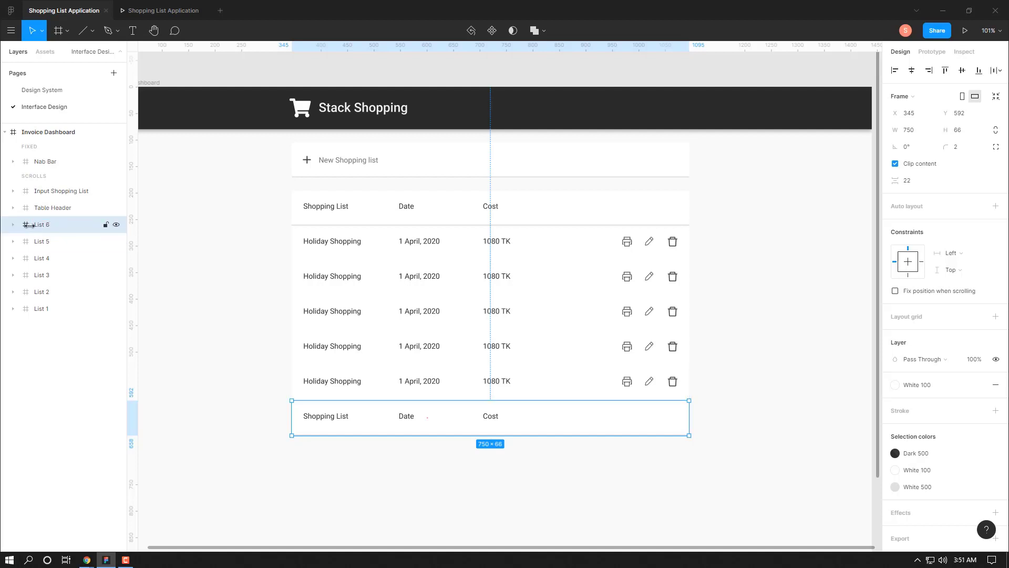
click(12, 225)
click(116, 258)
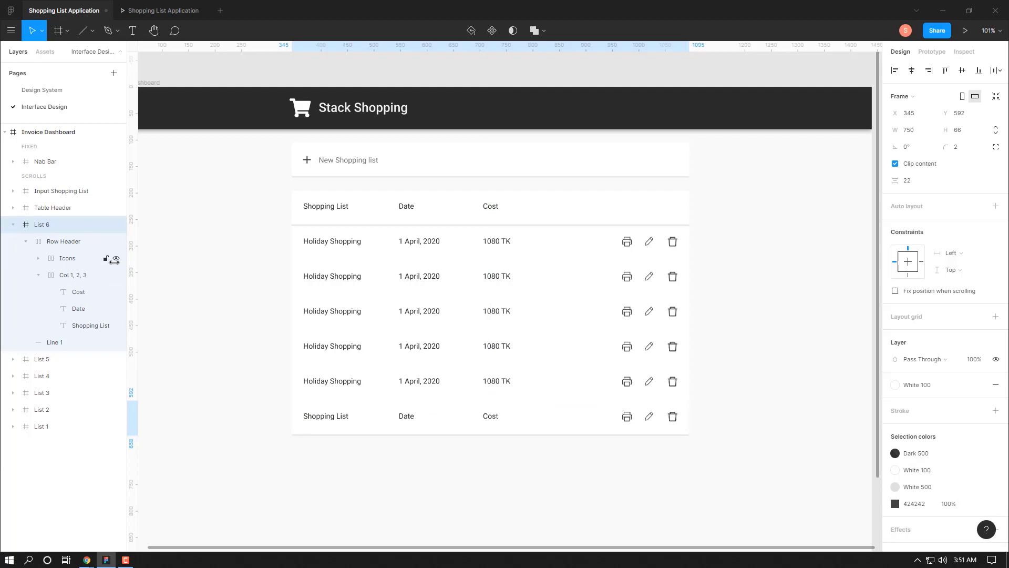
click(13, 224)
key(ctrl+alt+Return)
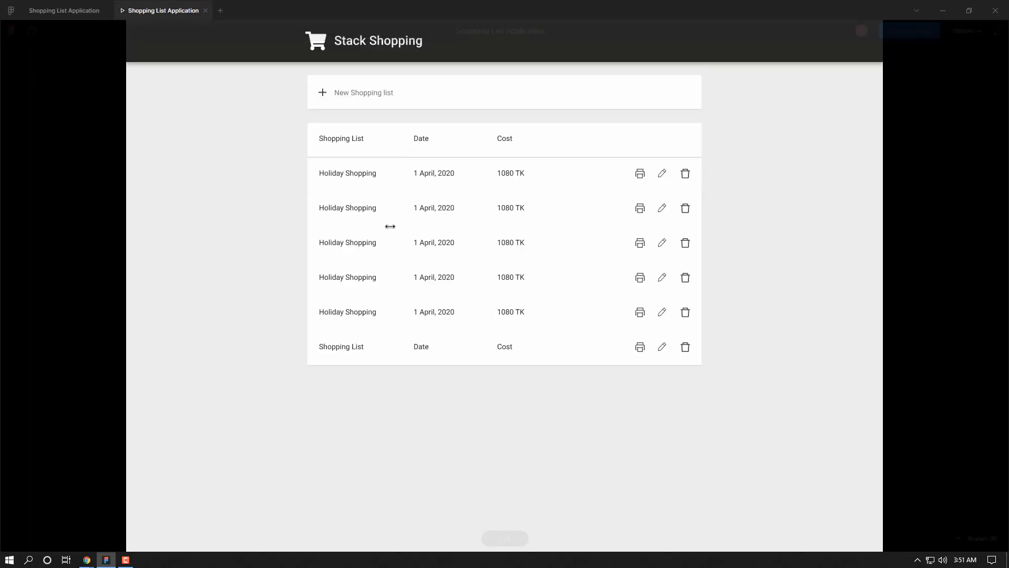
click(64, 10)
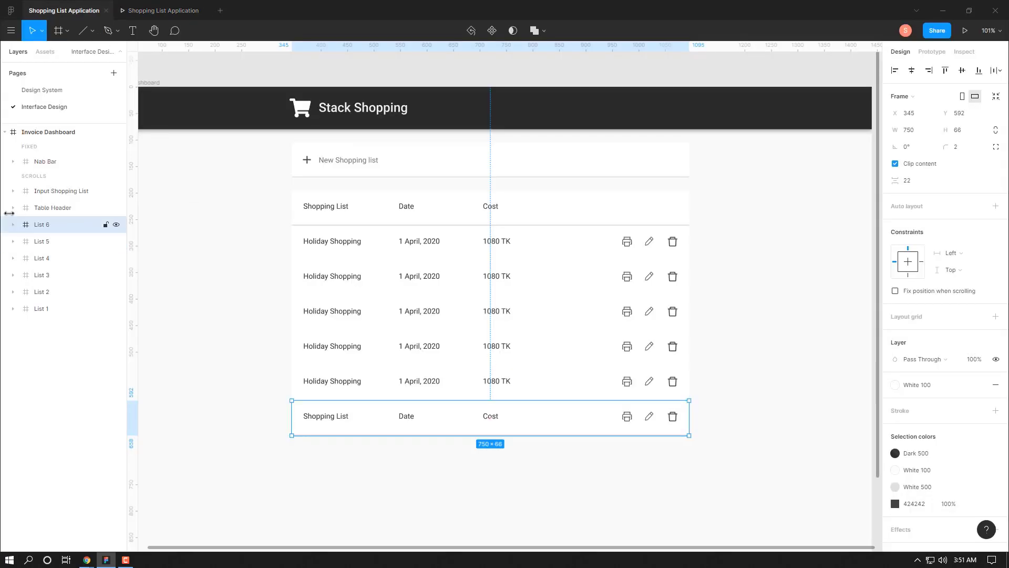
drag(43, 308, 66, 206)
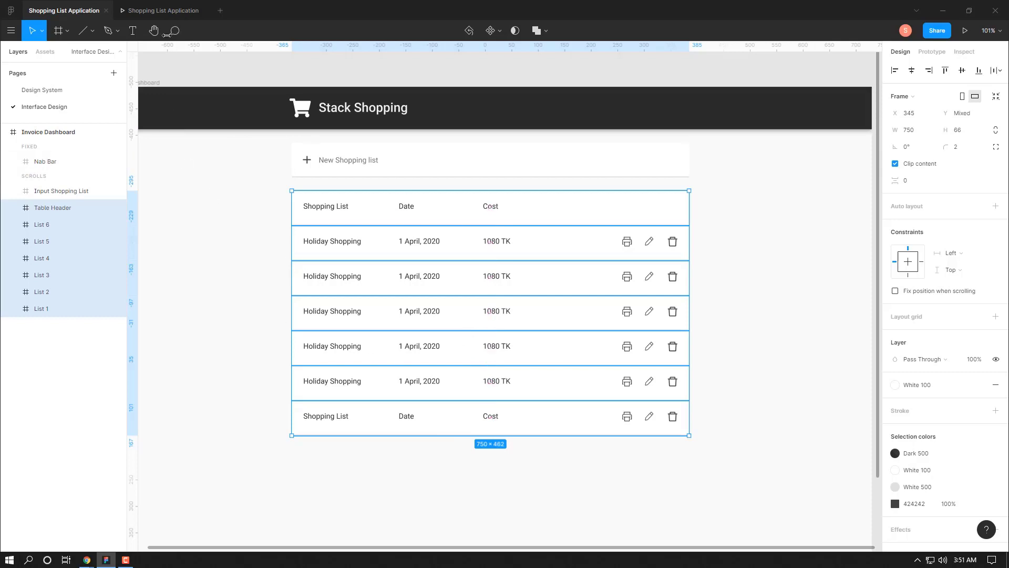
click(161, 10)
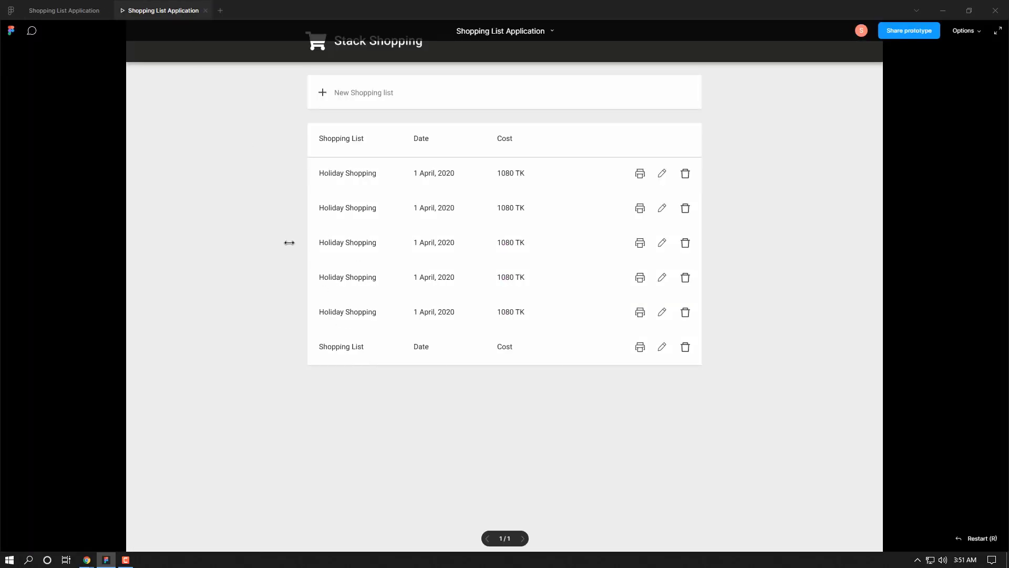
key(ctrl+Tab)
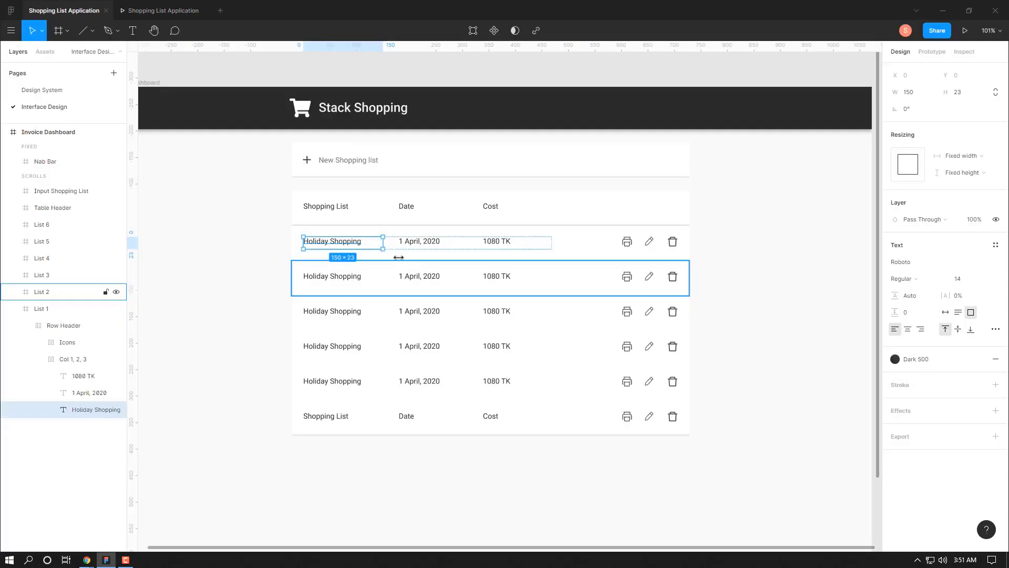
click(330, 234)
click(340, 278)
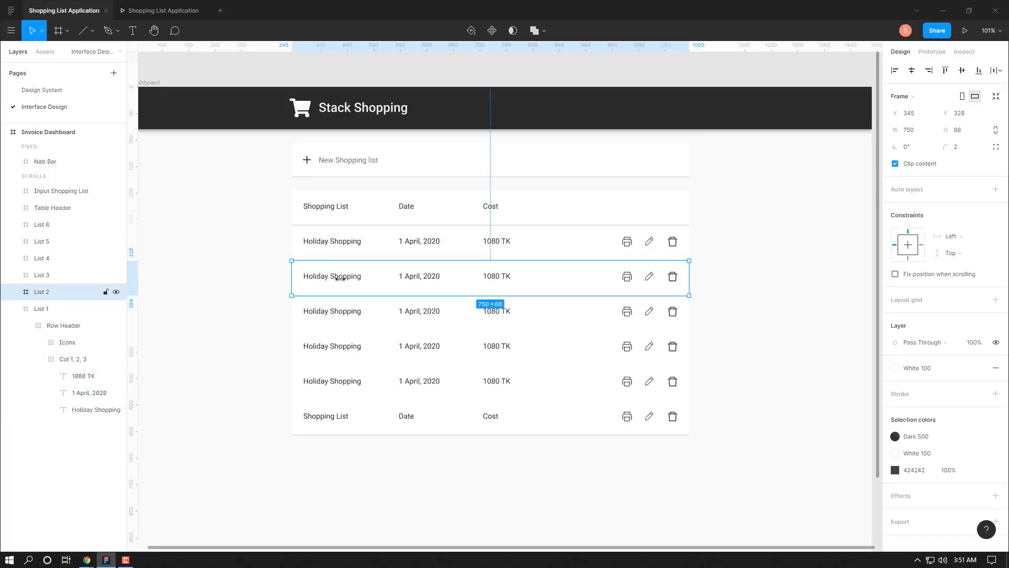
click(330, 312)
click(332, 347)
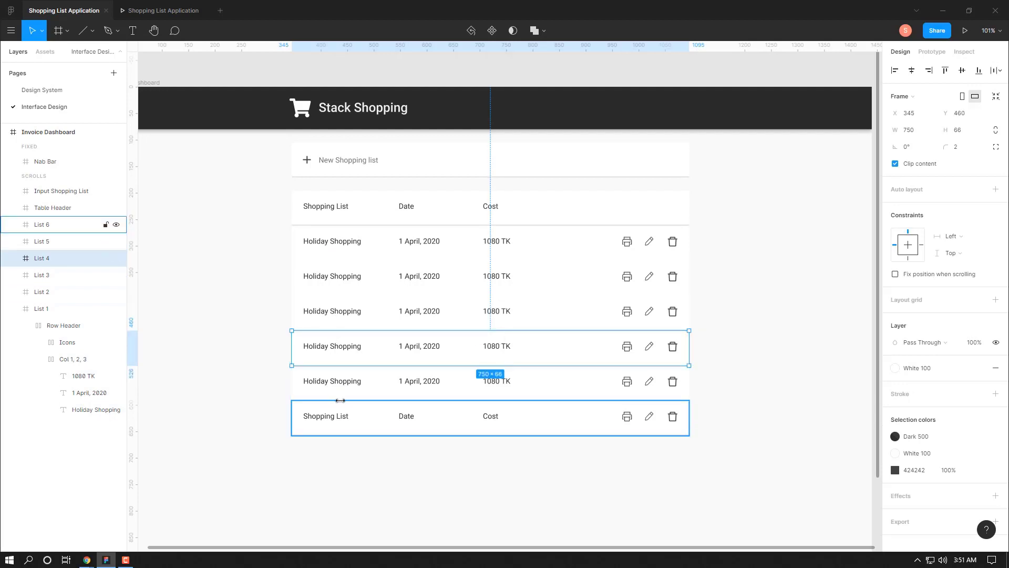
click(339, 382)
click(335, 416)
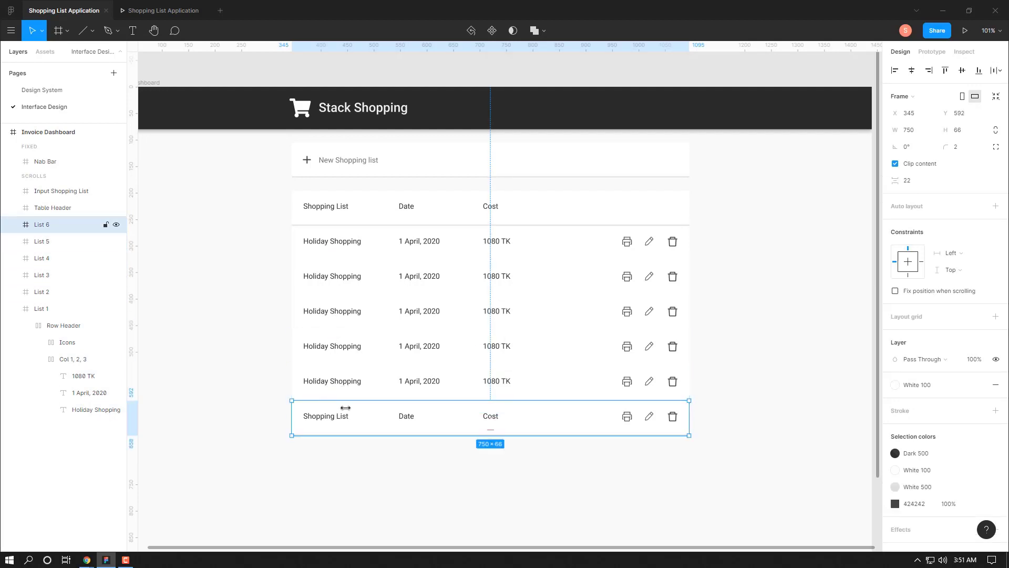
click(342, 347)
click(340, 318)
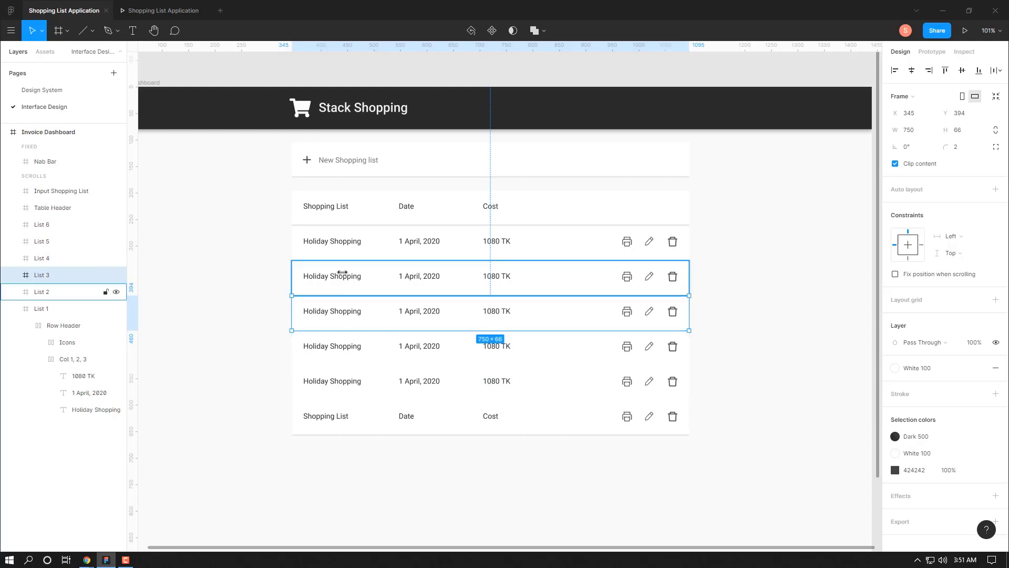
click(342, 272)
click(339, 250)
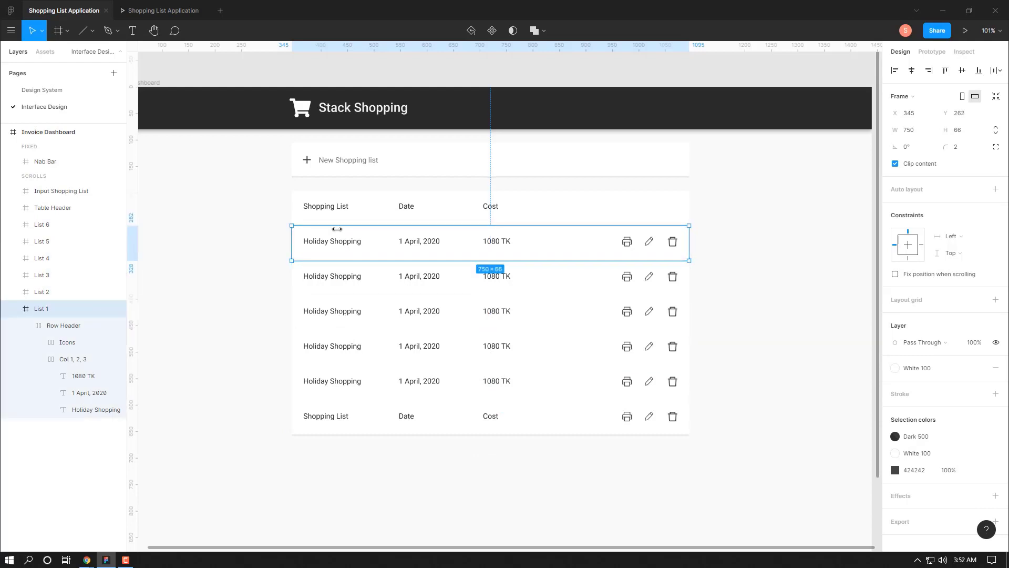
Apply the Dark 300 colour style to the Shopping List, Date and Cost heading texts
double_click(325, 205)
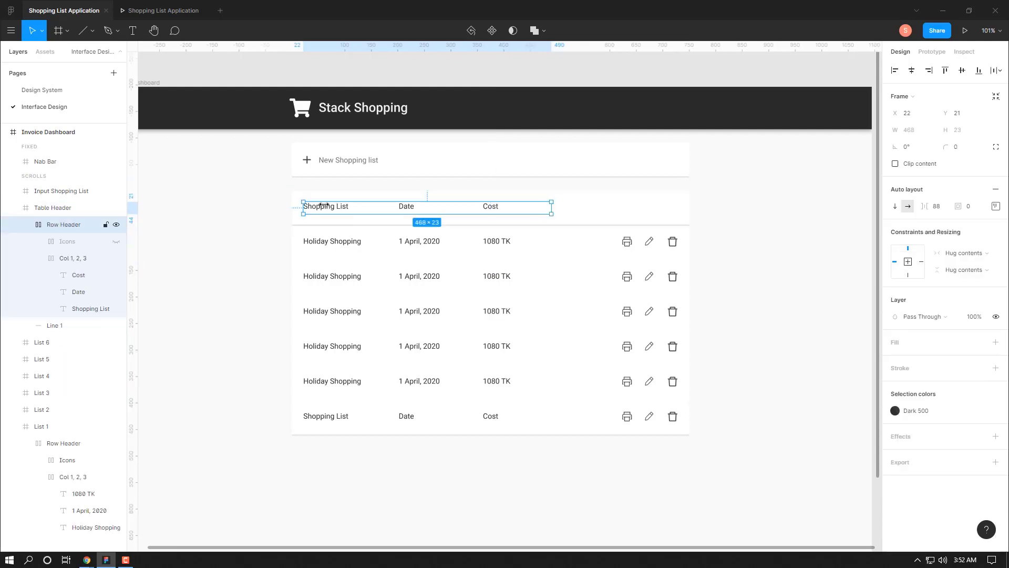
double_click(336, 207)
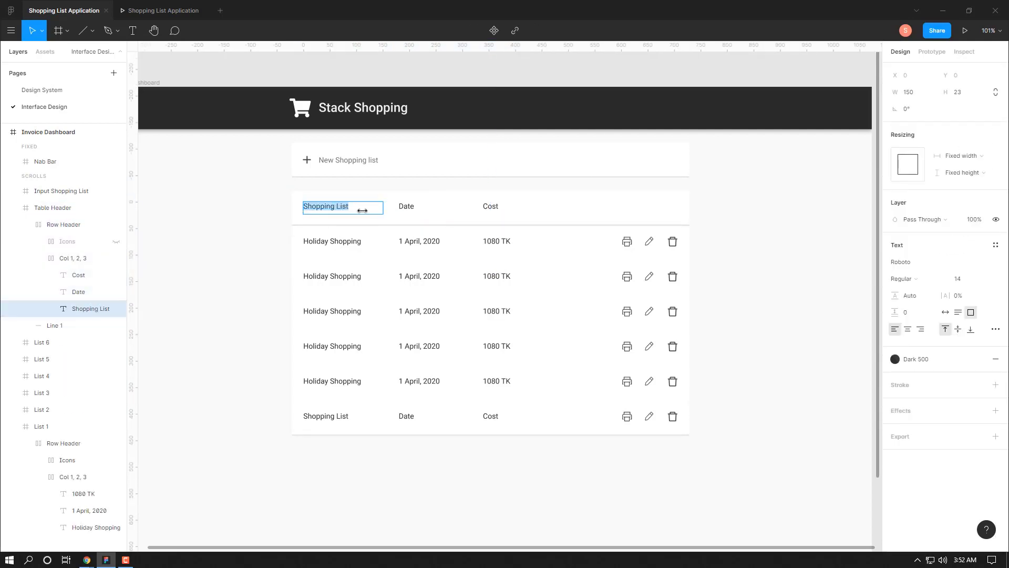
mouse_move(946, 358)
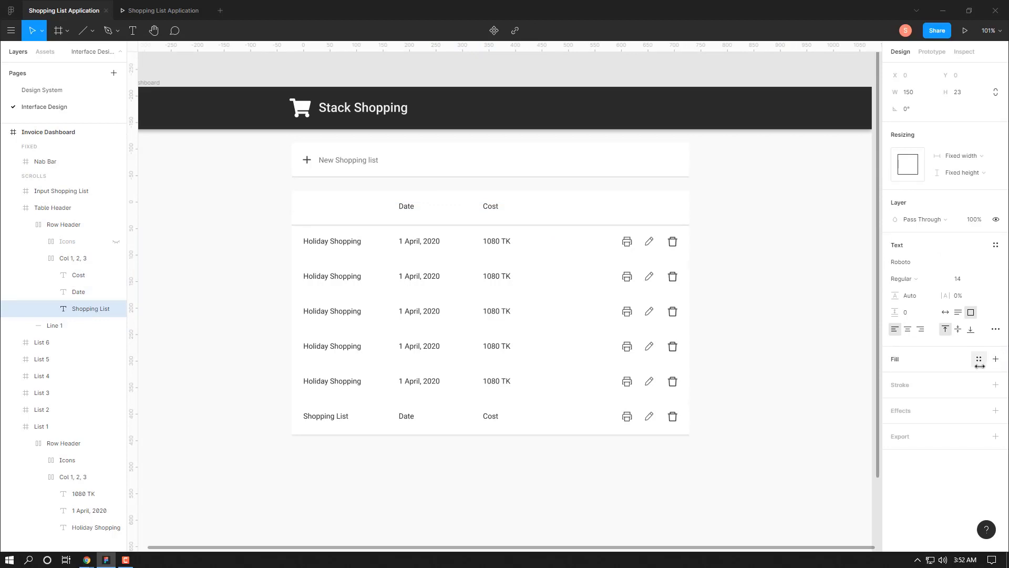
click(995, 360)
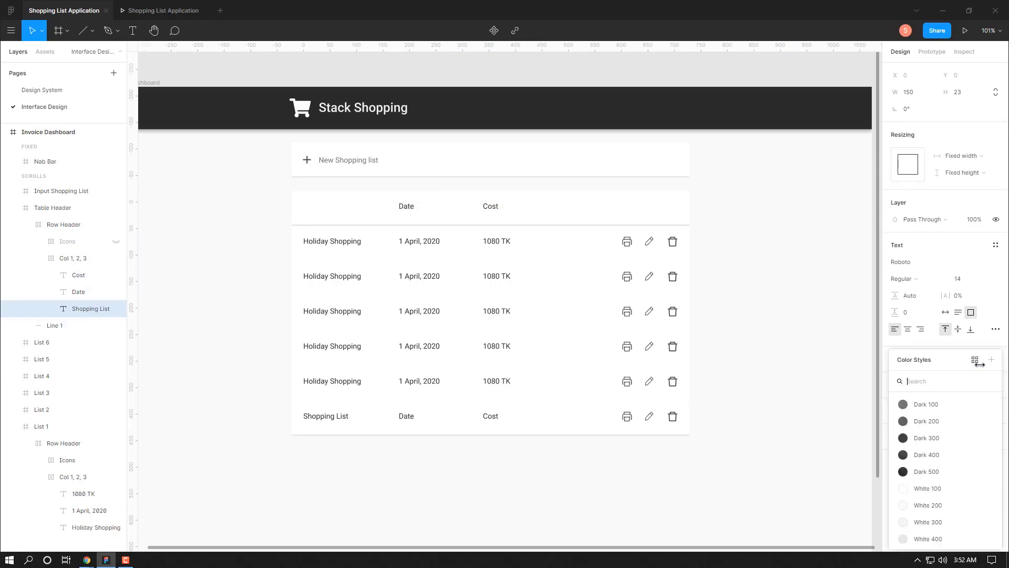
click(931, 438)
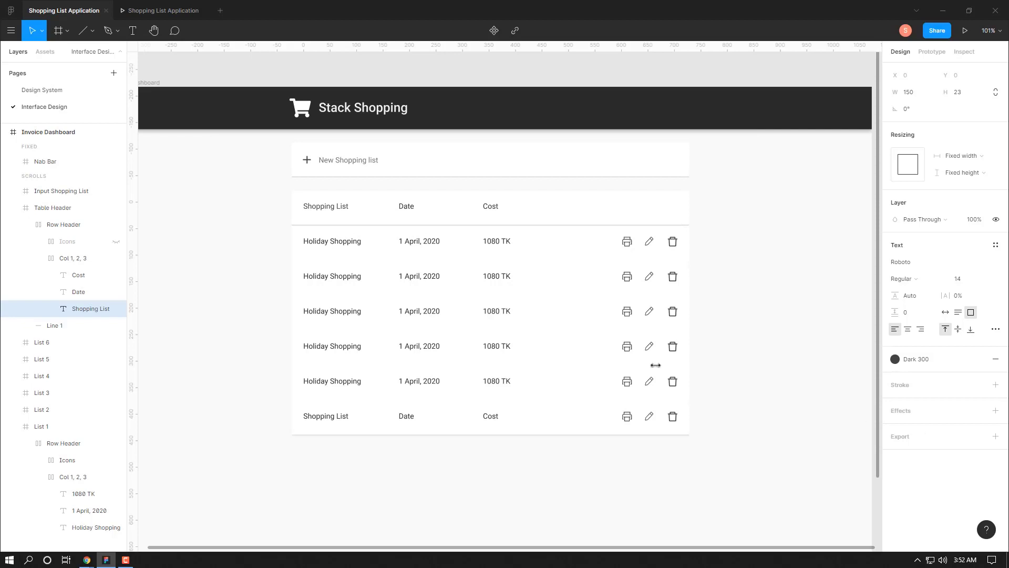
click(406, 206)
click(977, 359)
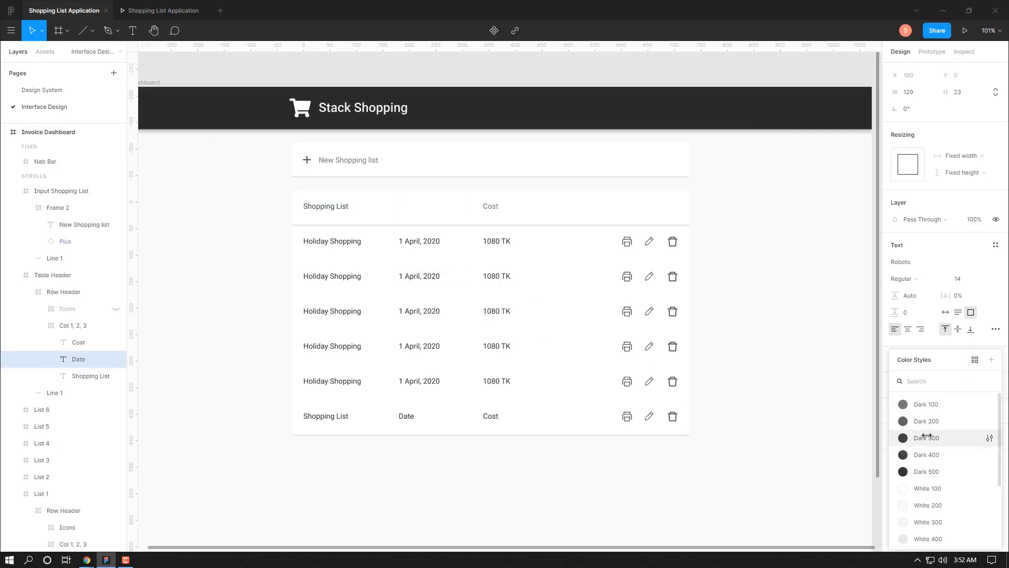
click(927, 438)
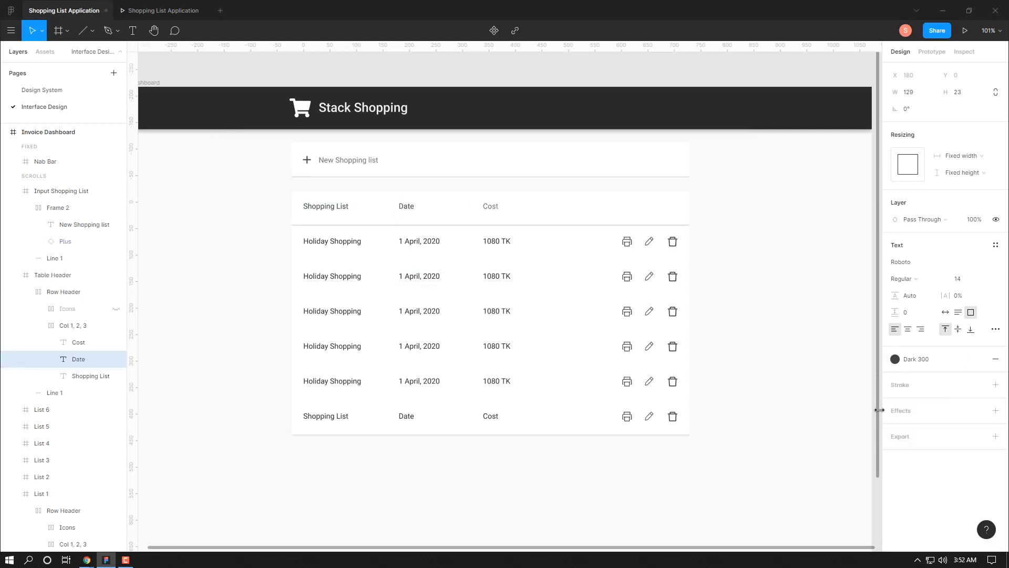
click(514, 212)
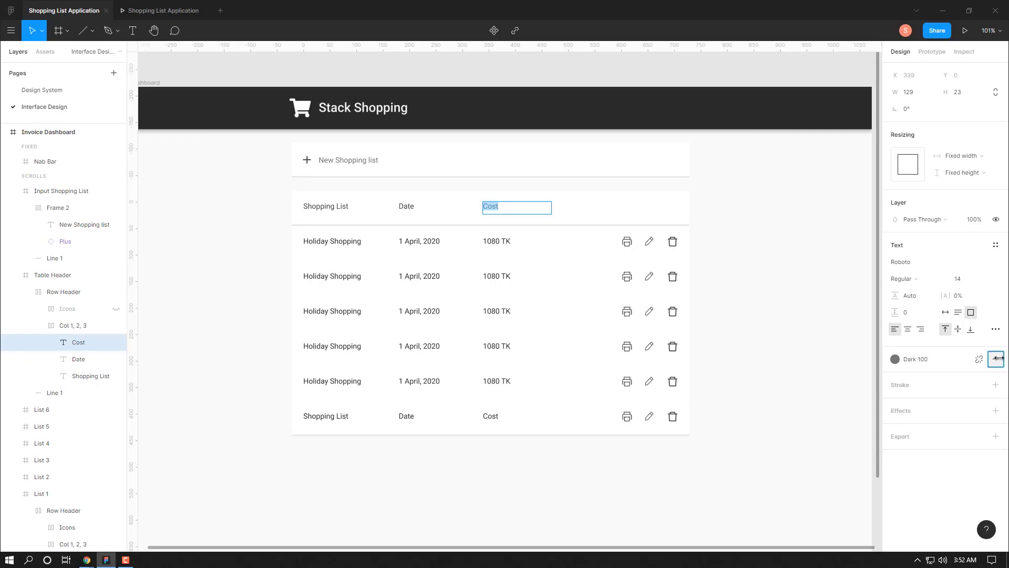
click(979, 359)
click(930, 437)
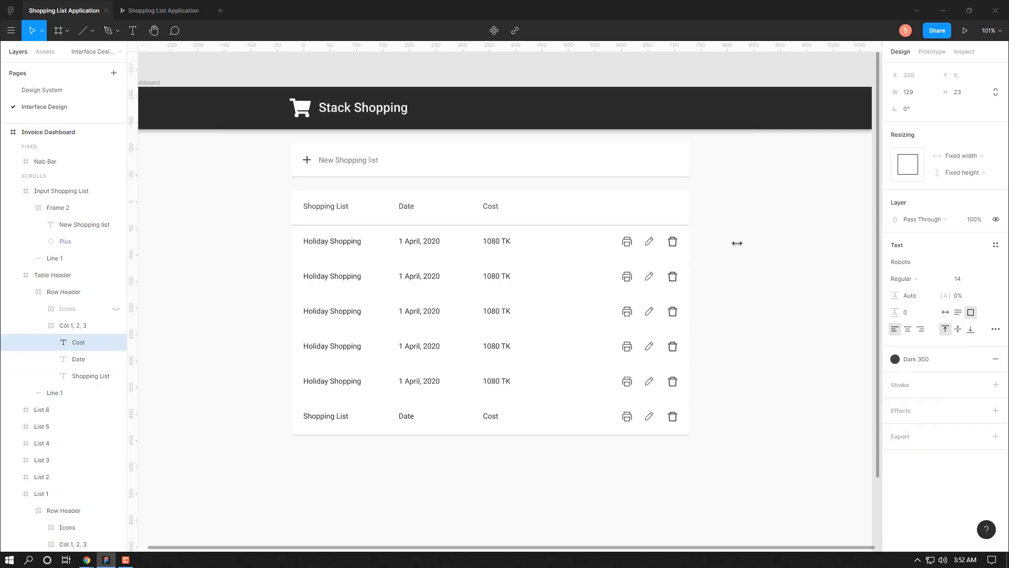
Review the New Shopping list text and header headings, then check the prototype preview
click(740, 211)
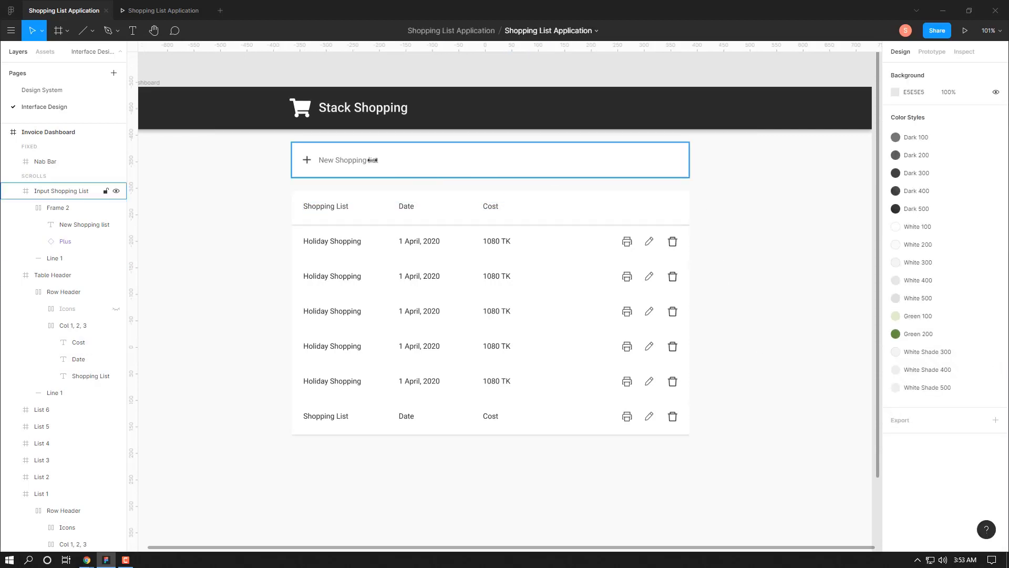
double_click(363, 159)
click(362, 158)
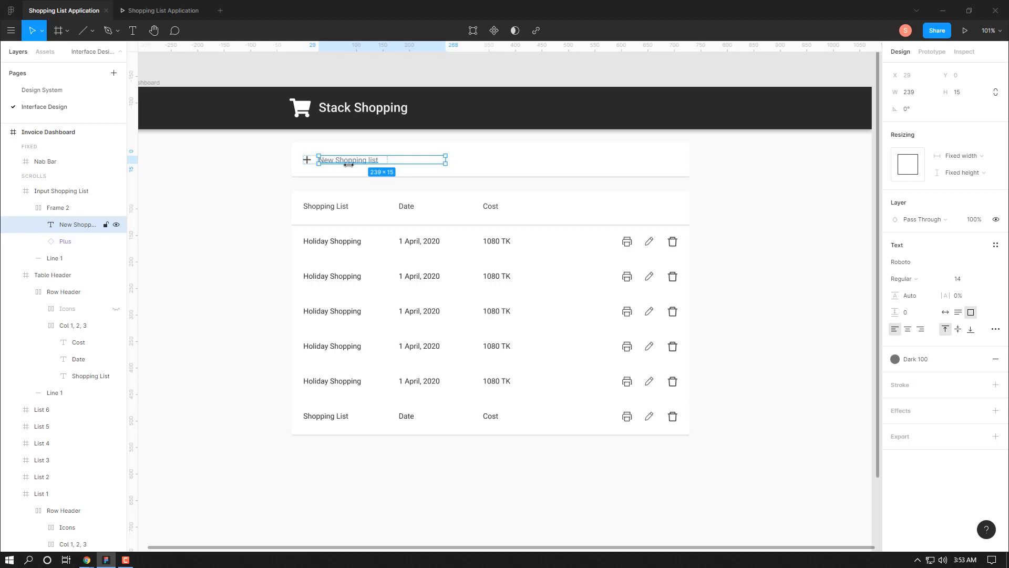
click(326, 202)
double_click(322, 208)
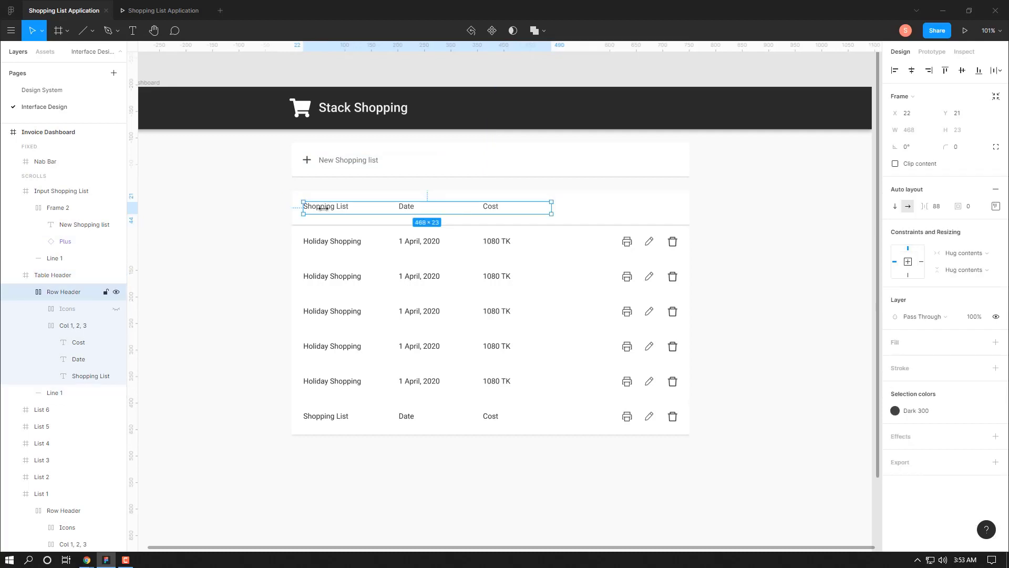
click(402, 208)
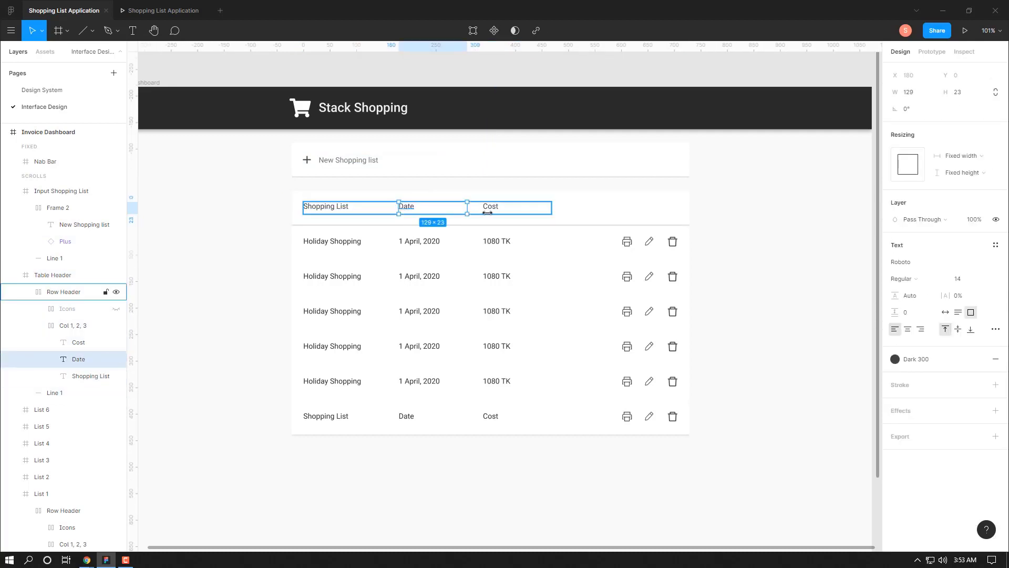
click(492, 207)
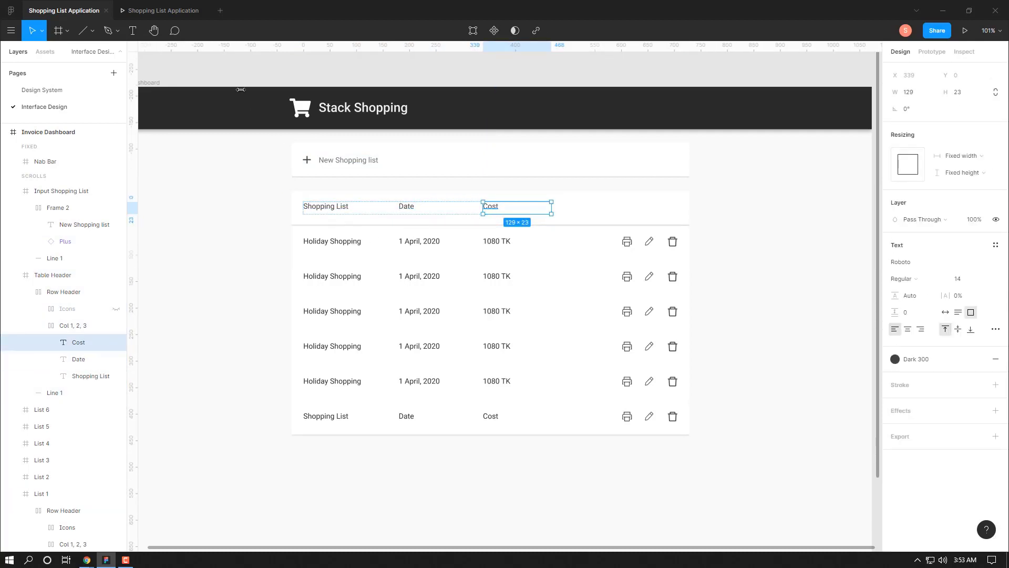
click(160, 11)
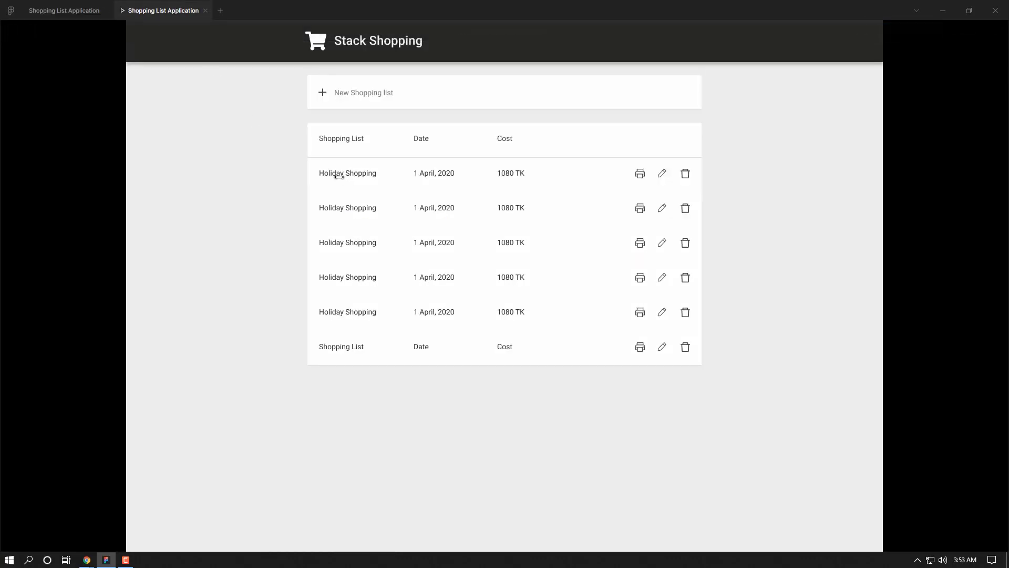
click(64, 10)
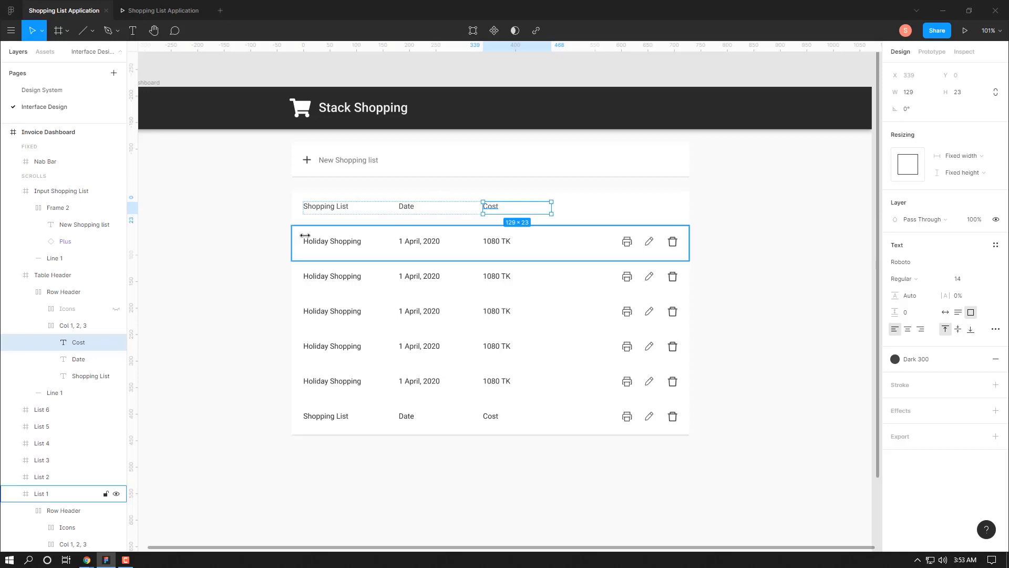
Select List 1 through List 6 in the Layers panel and group them with Ctrl+G
click(14, 275)
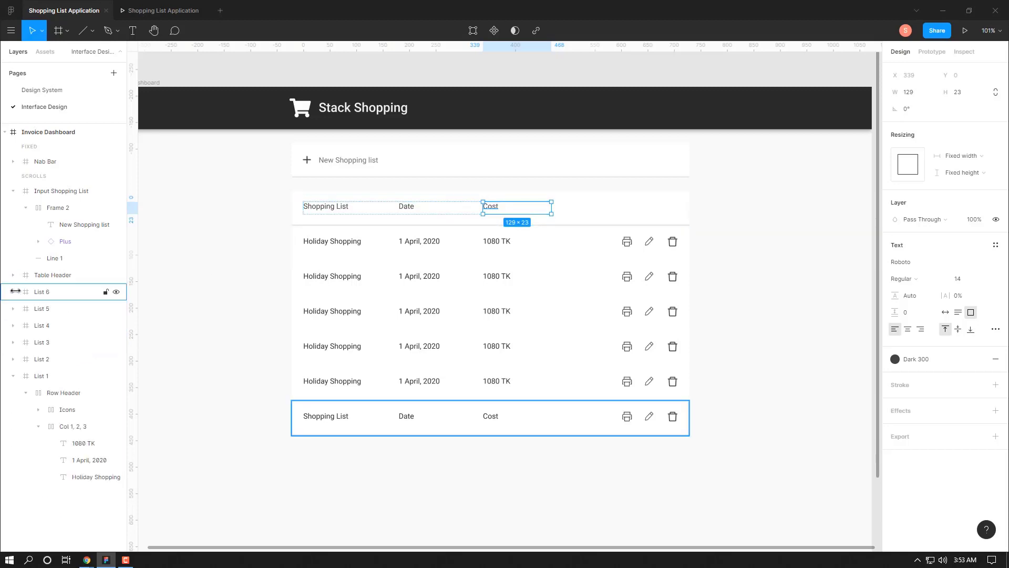
click(13, 190)
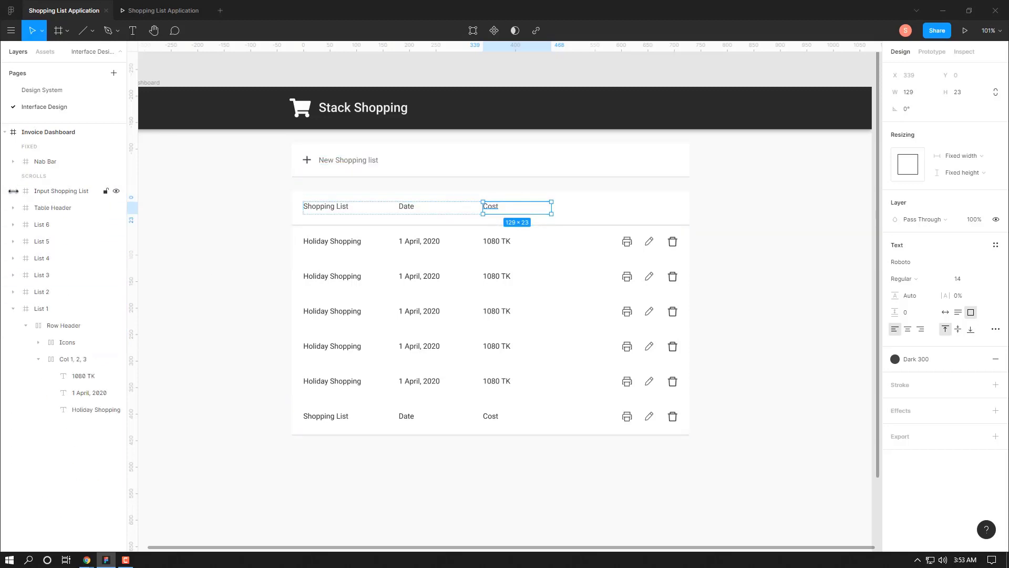
click(13, 309)
click(50, 310)
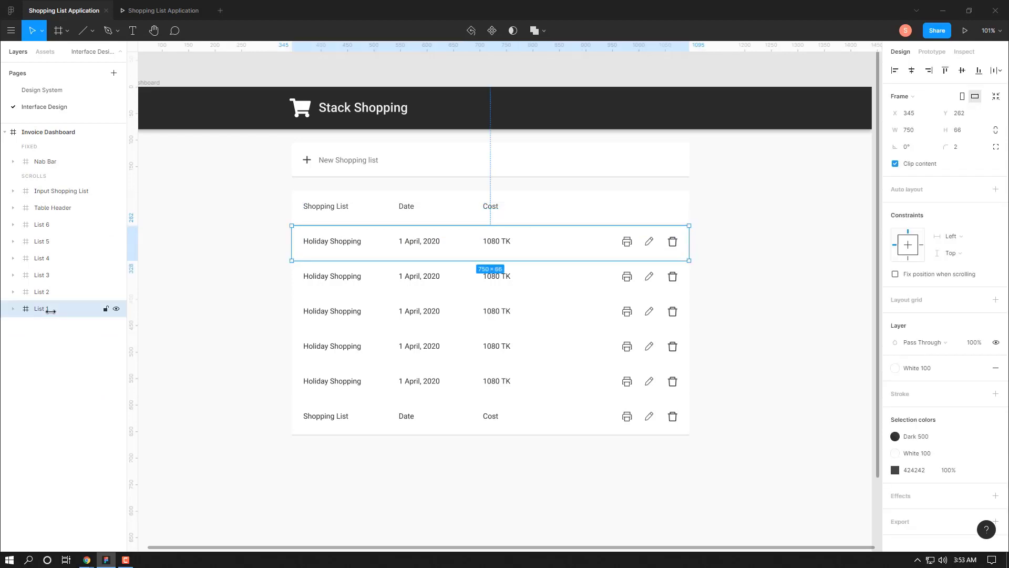
shift+click(62, 224)
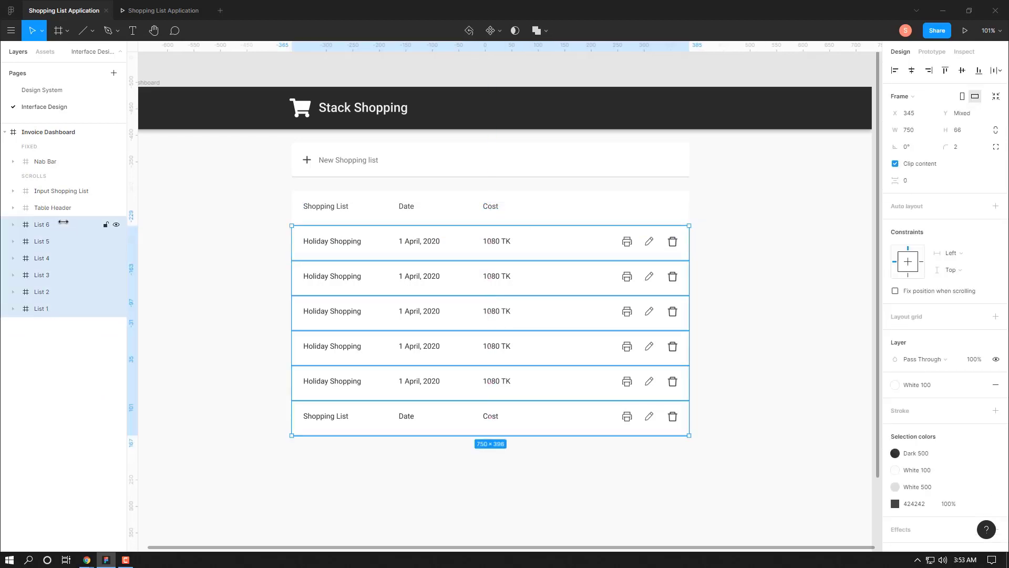
key(ctrl+g)
double_click(63, 221)
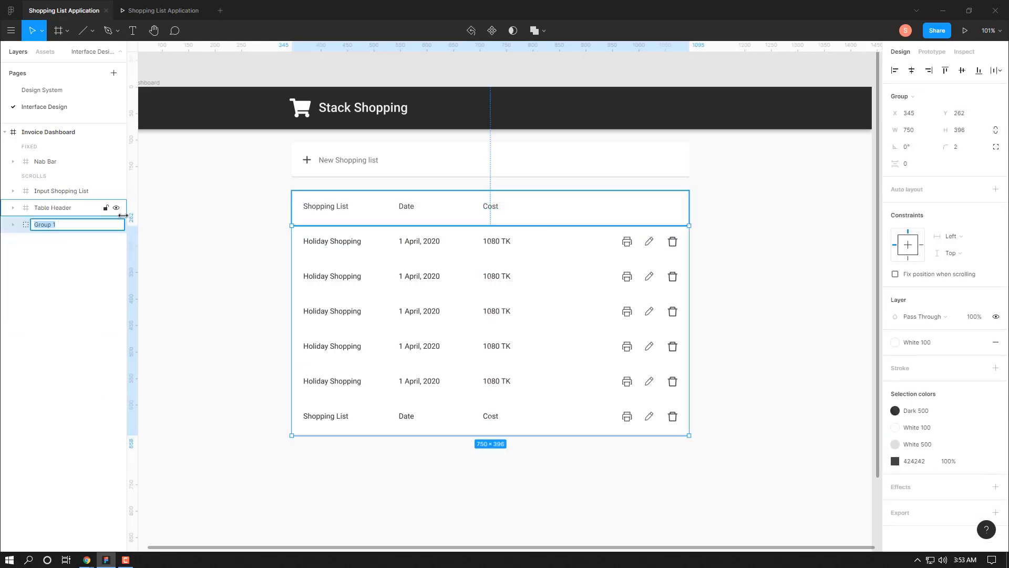
Name the new group Lists and preview the prototype
text(Lists)
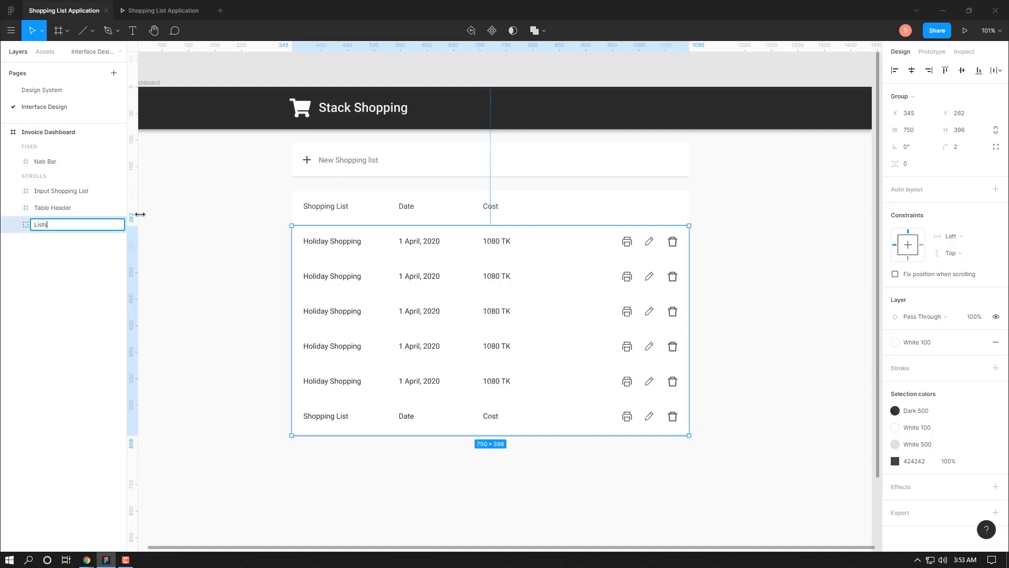
key(Return)
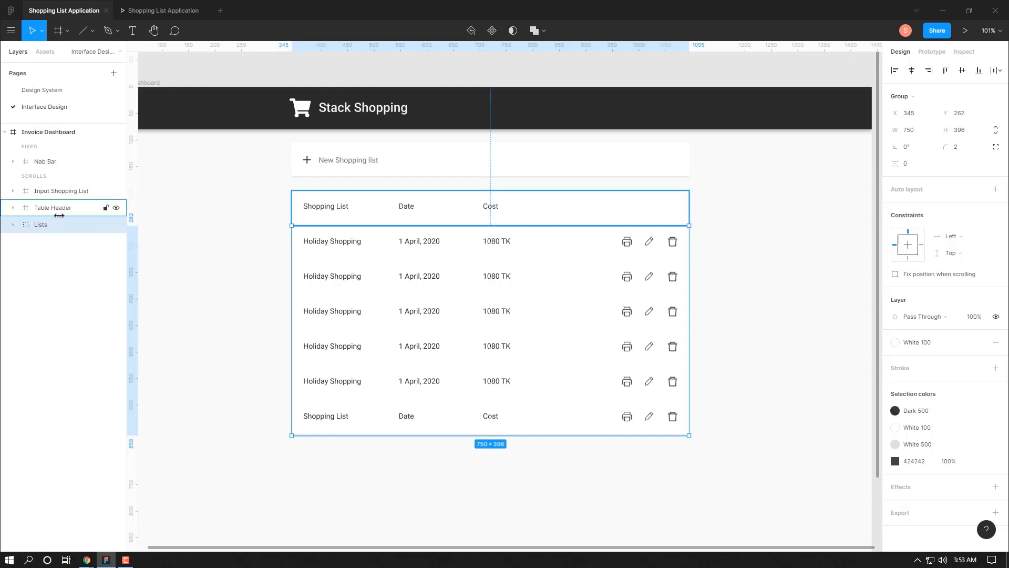
key(ctrl+alt+Return)
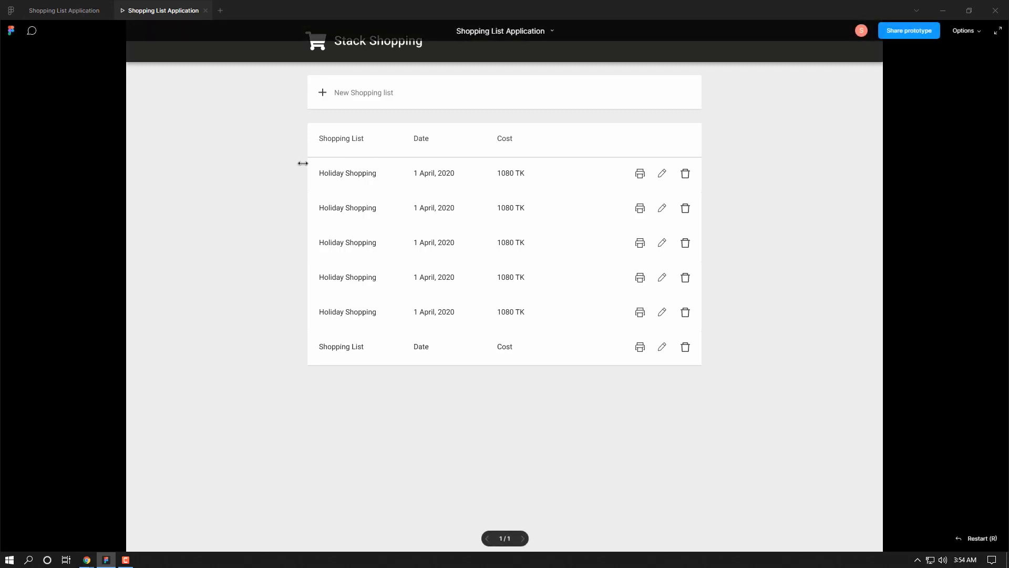
click(74, 11)
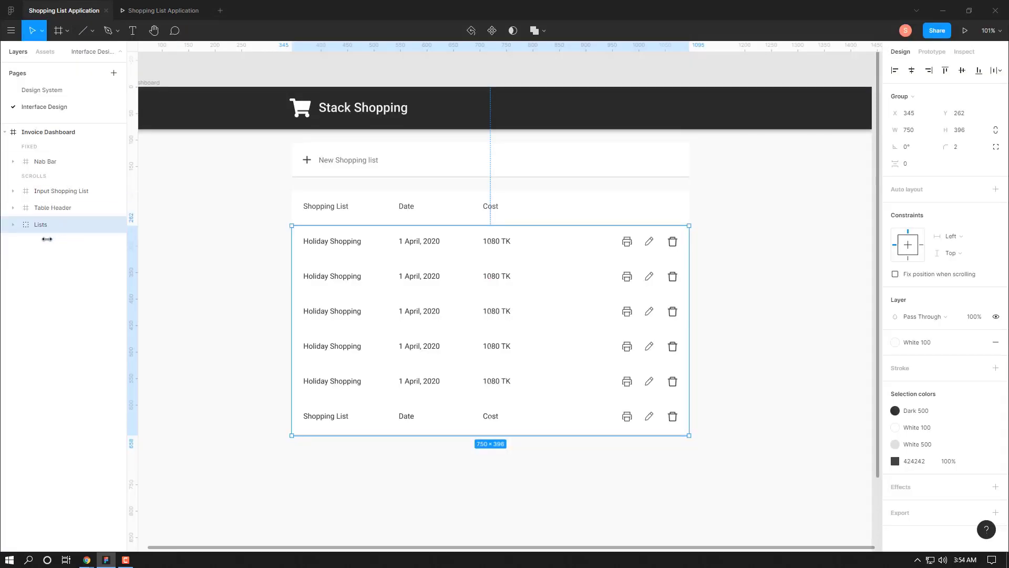
Change the Table Header divider line's stroke weight from 2 to 1 and check the preview
click(42, 208)
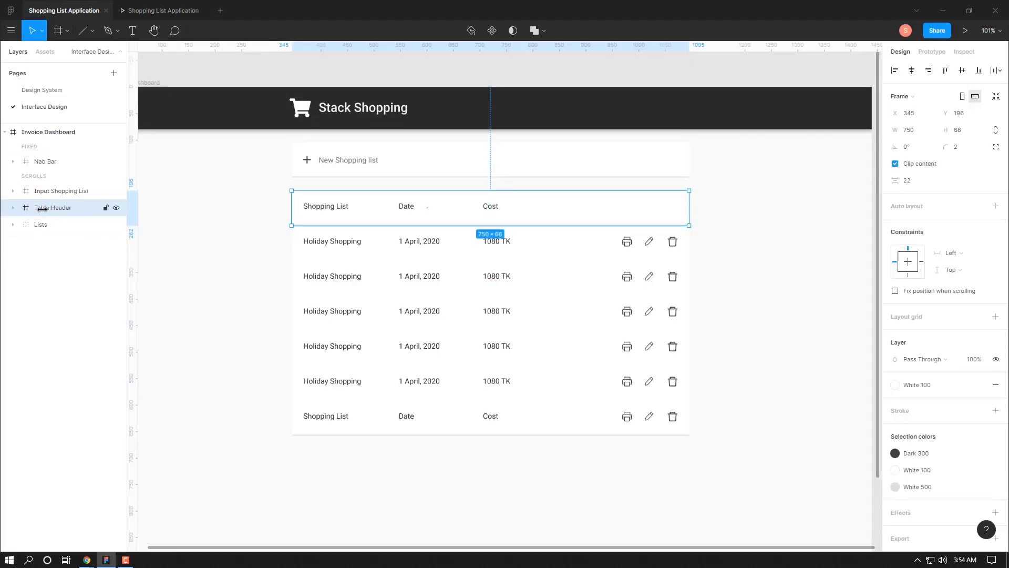
click(12, 208)
click(52, 325)
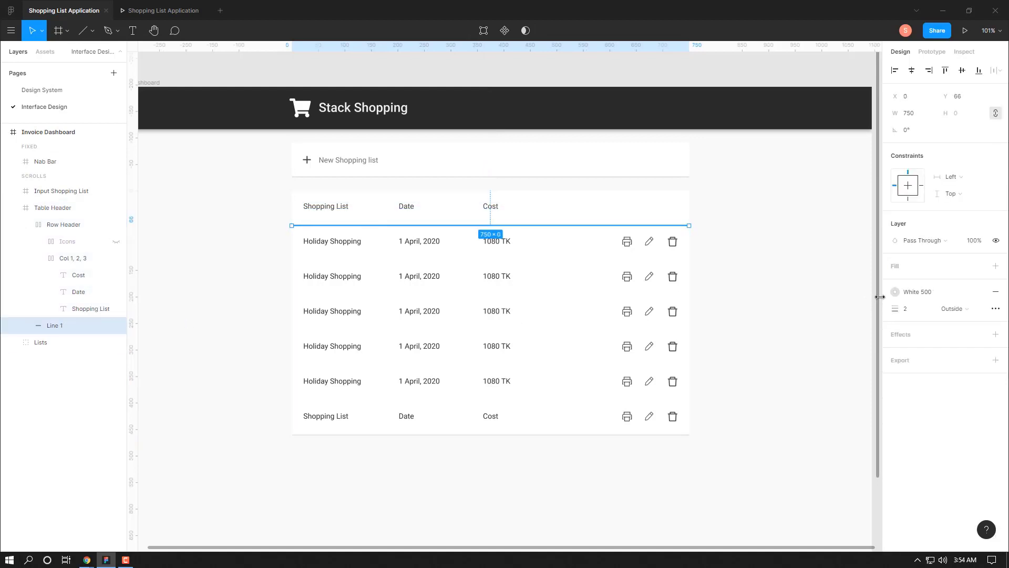
click(922, 312)
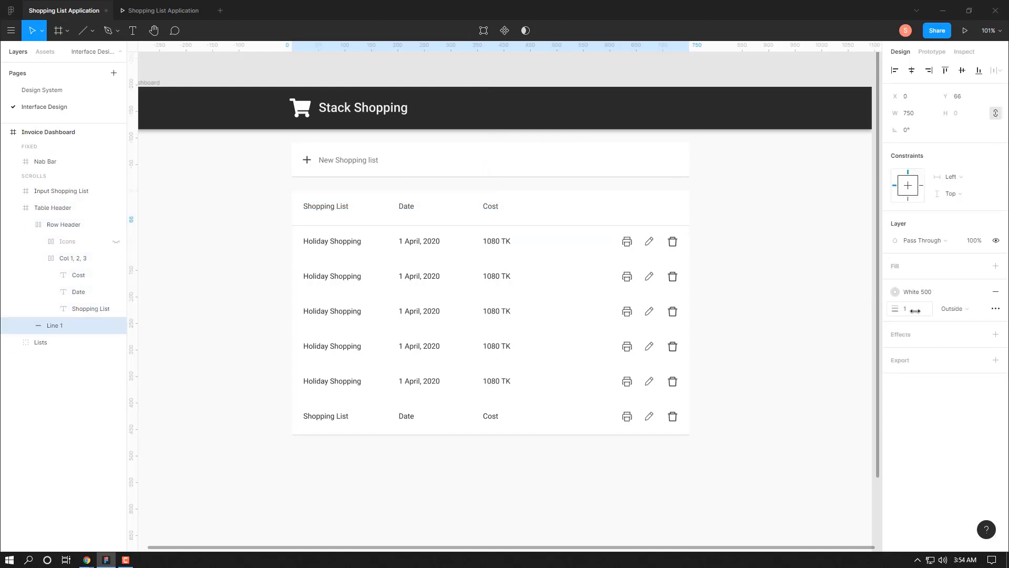
click(167, 12)
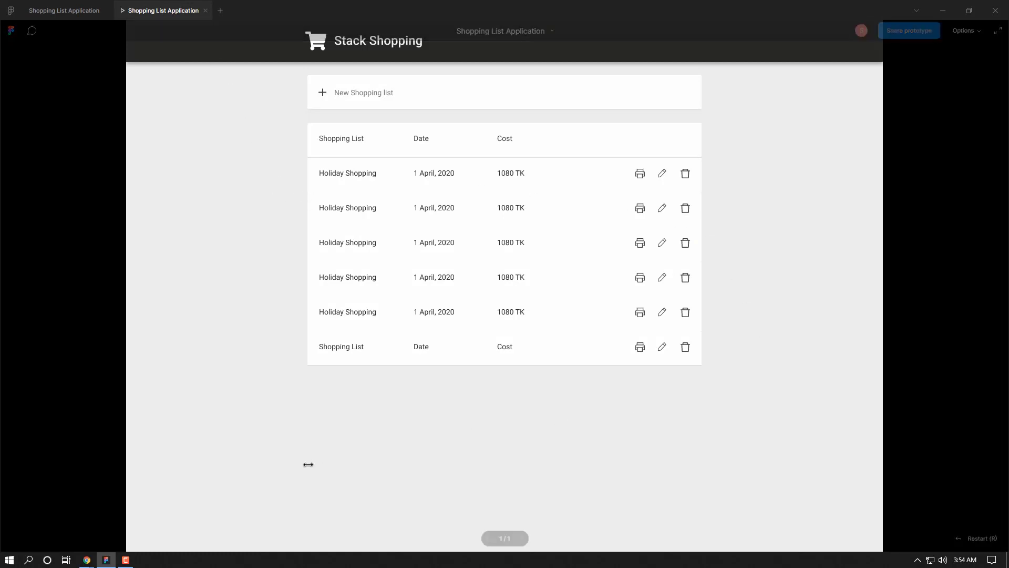
click(65, 11)
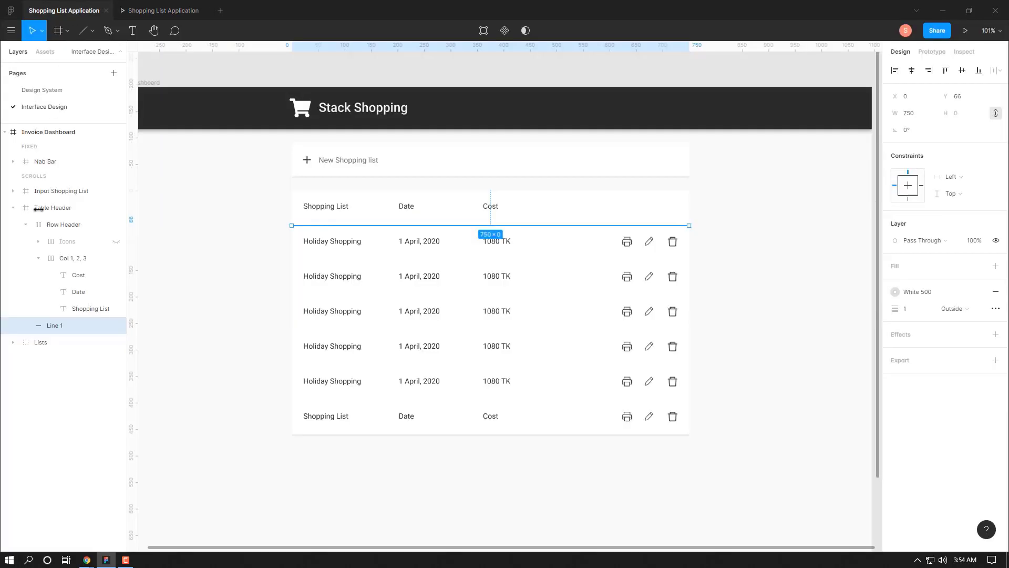
click(10, 224)
click(52, 230)
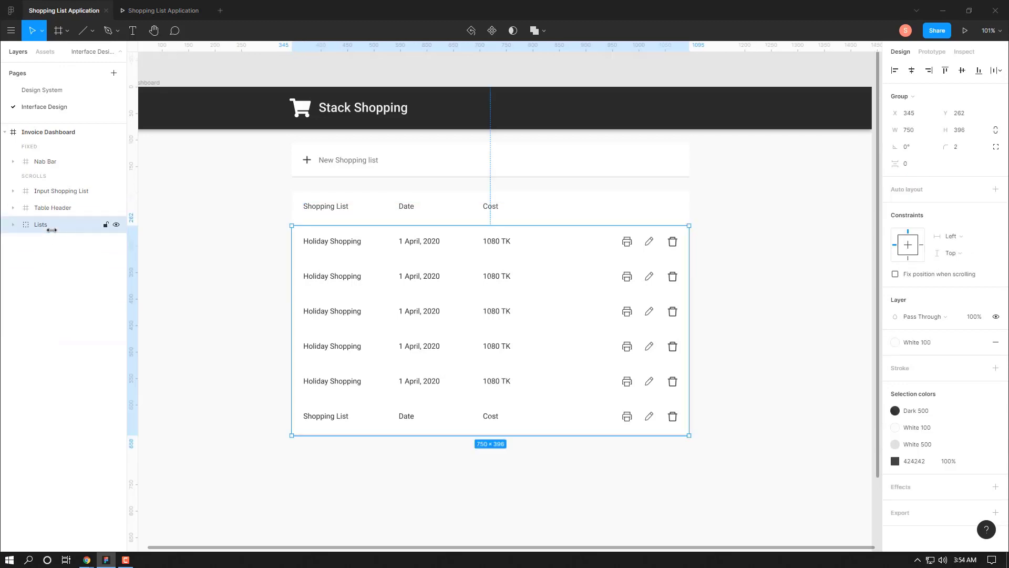
Replace List 6's Shopping List title with First Aid
mouse_move(412, 387)
double_click(330, 416)
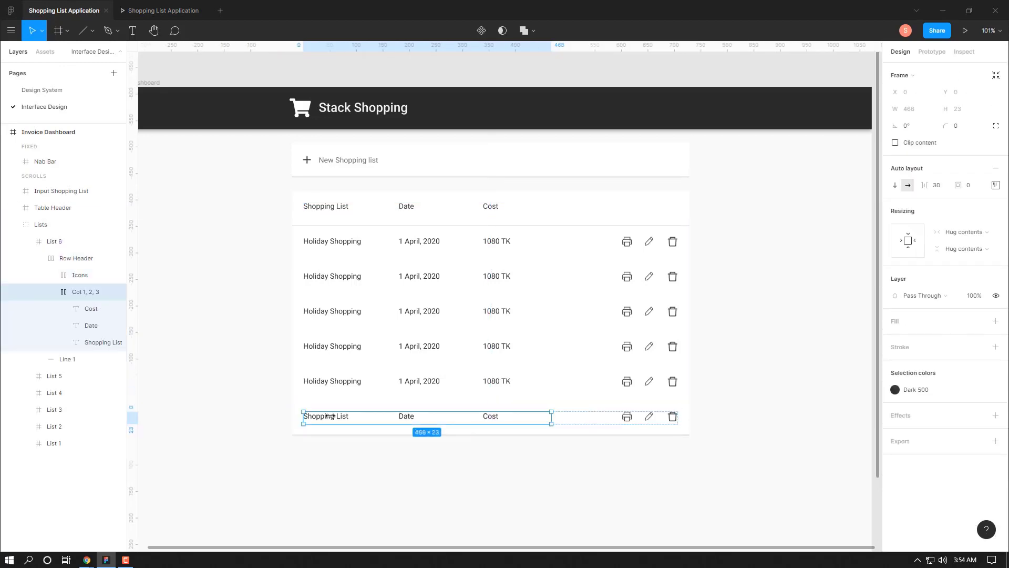
double_click(330, 416)
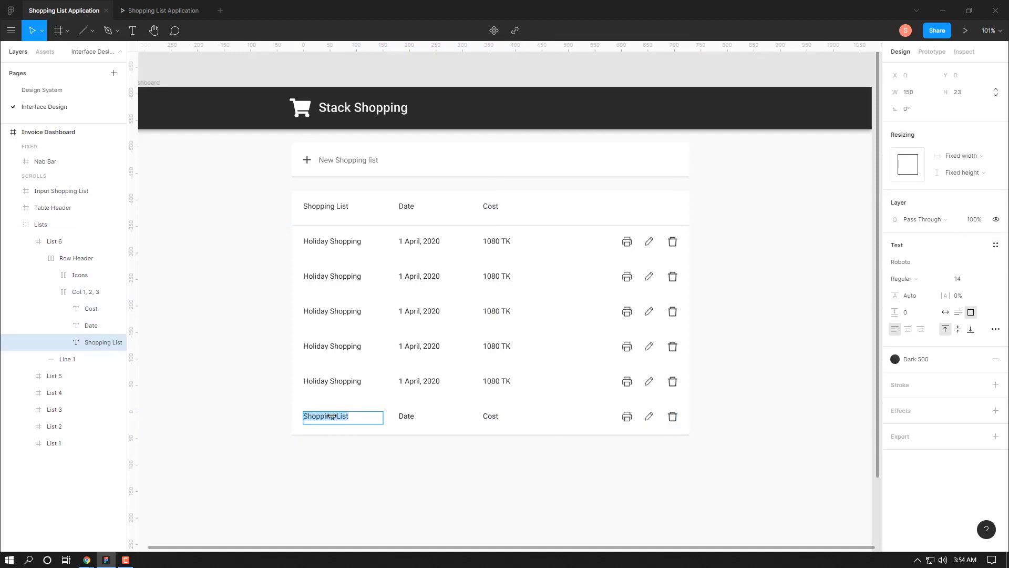
key(BackSpace)
text(First Aid)
double_click(414, 418)
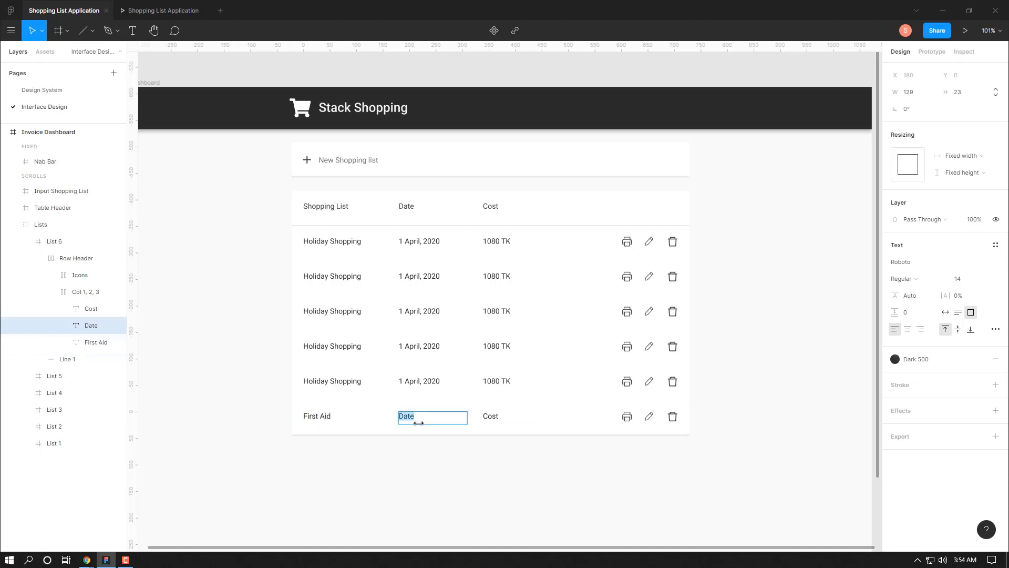
Launch the Content Reel plugin on List 6's Date text
right_click(418, 423)
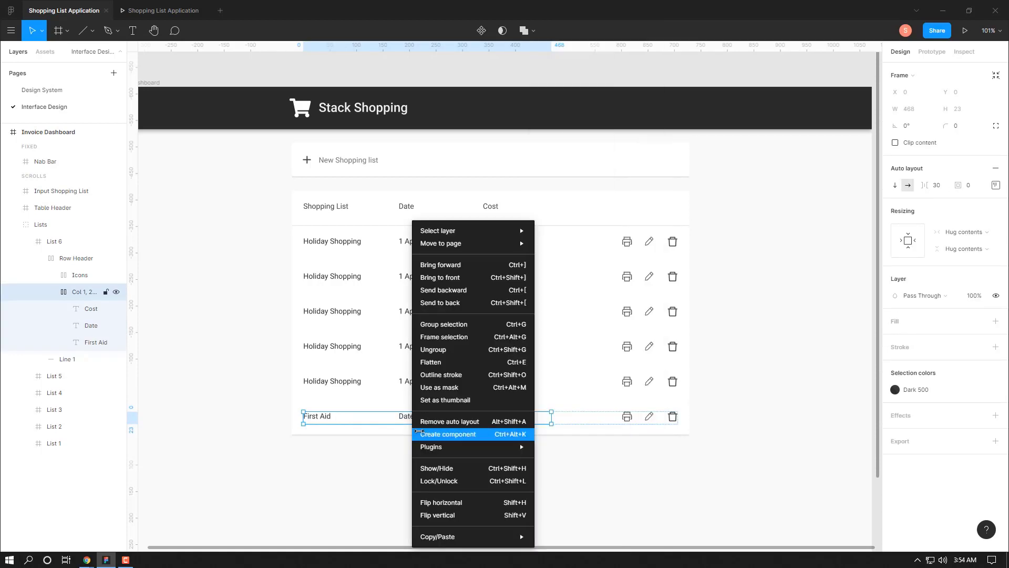
click(409, 422)
double_click(412, 417)
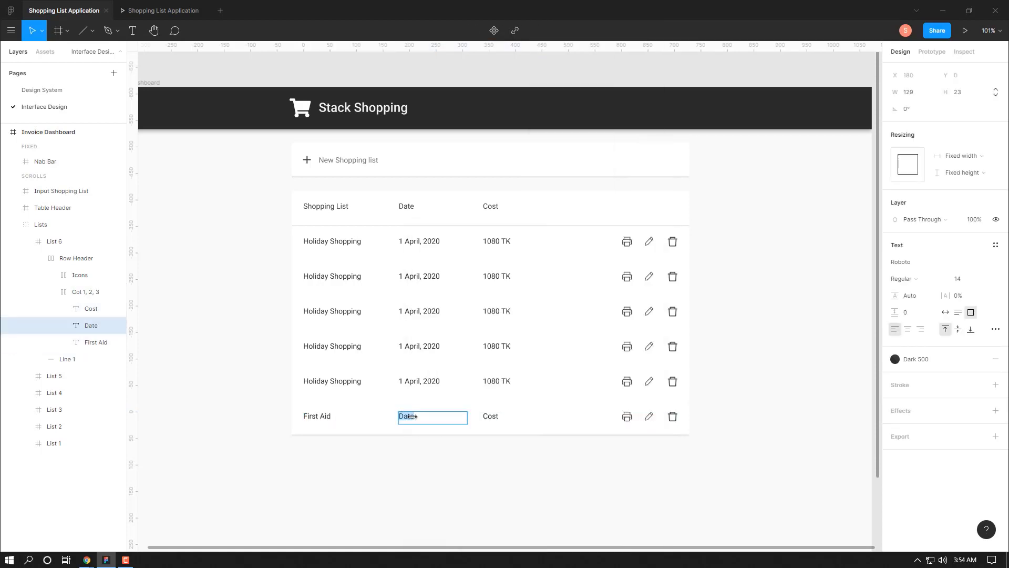
right_click(412, 416)
mouse_move(464, 471)
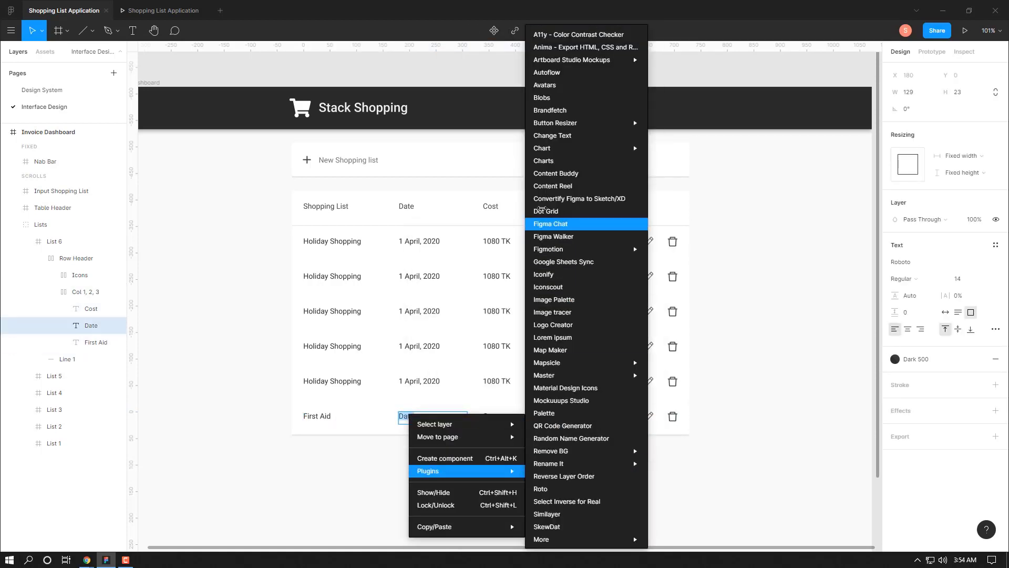
click(553, 186)
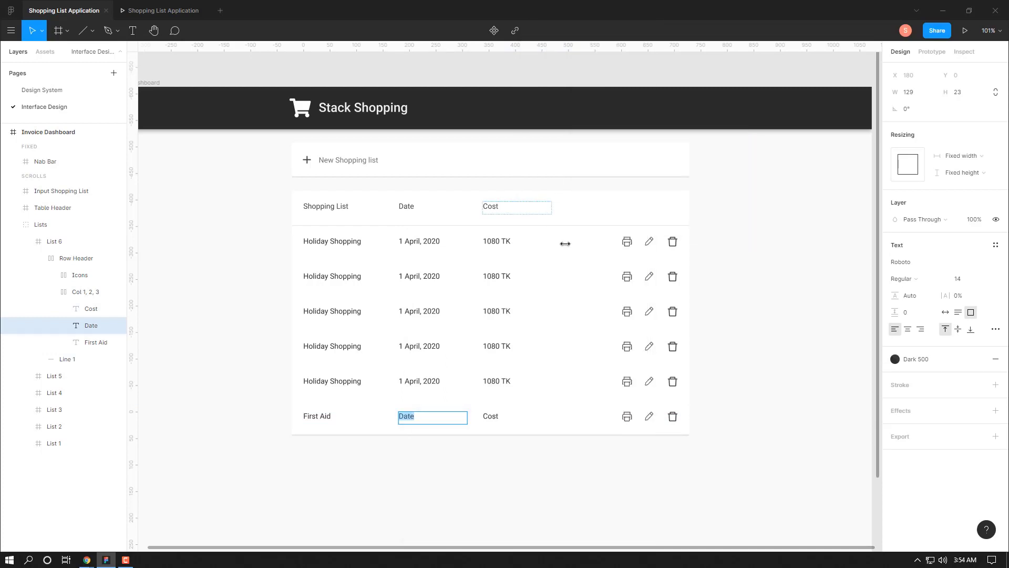
Fill the last, fifth and fourth rows' dates with Content Reel Date (mm/dd/yy) samples
click(639, 233)
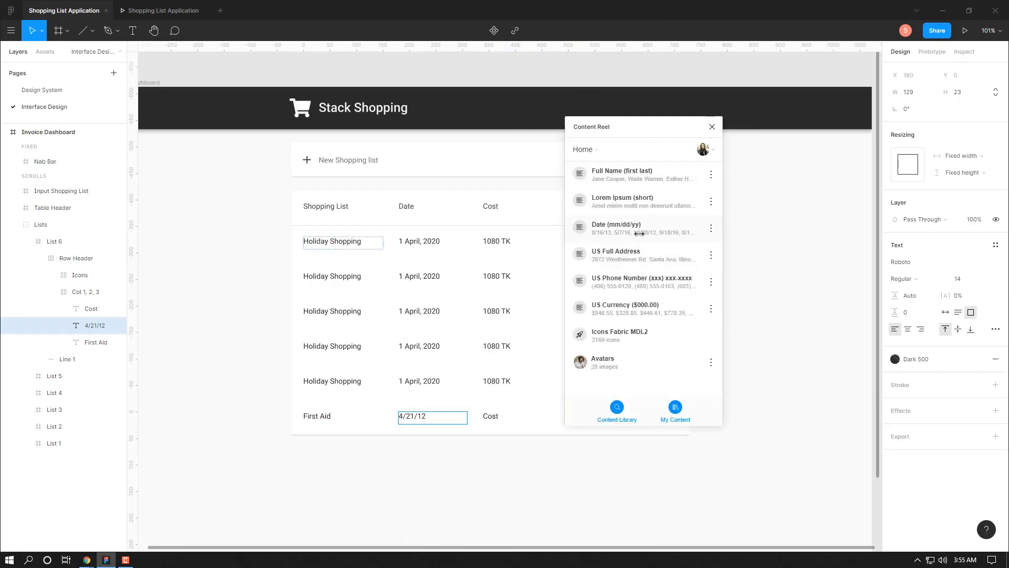
double_click(419, 381)
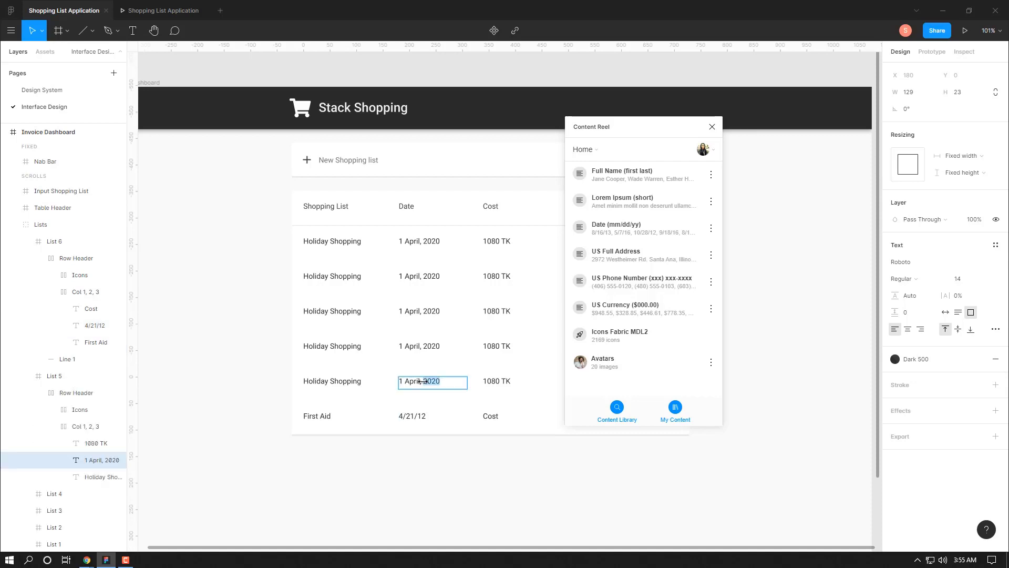
drag(399, 380, 440, 380)
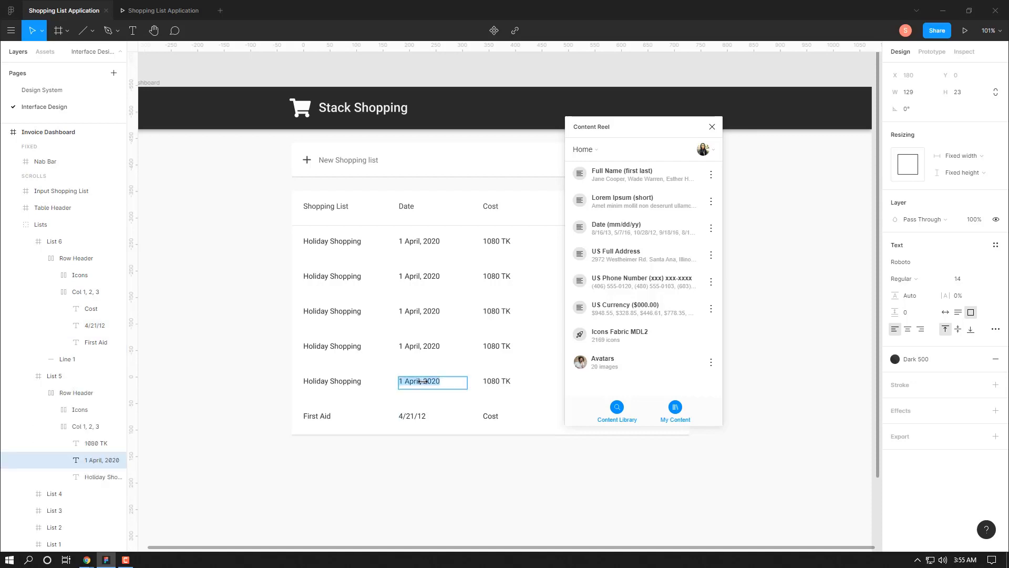
click(623, 225)
click(421, 346)
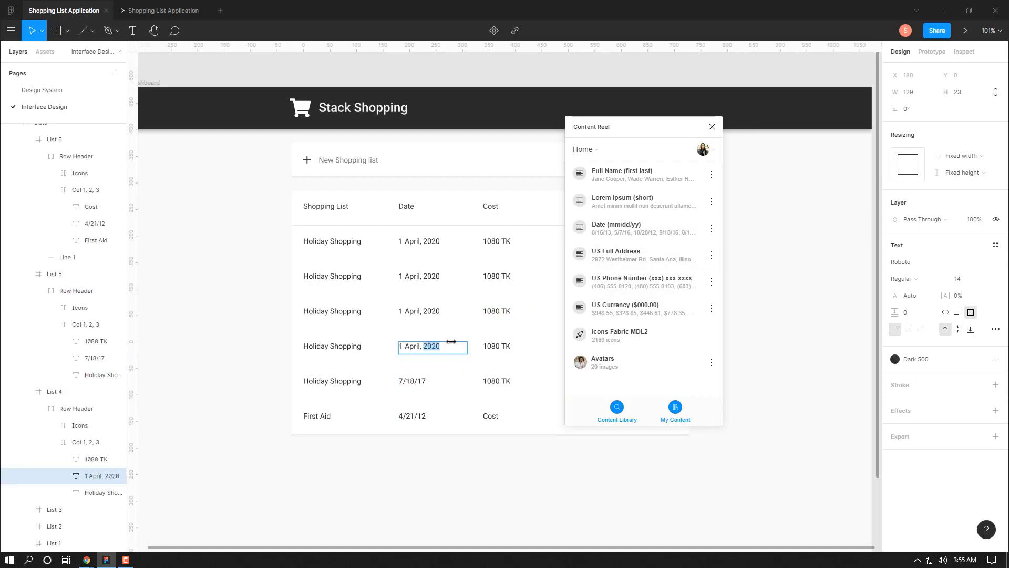
double_click(421, 346)
click(608, 231)
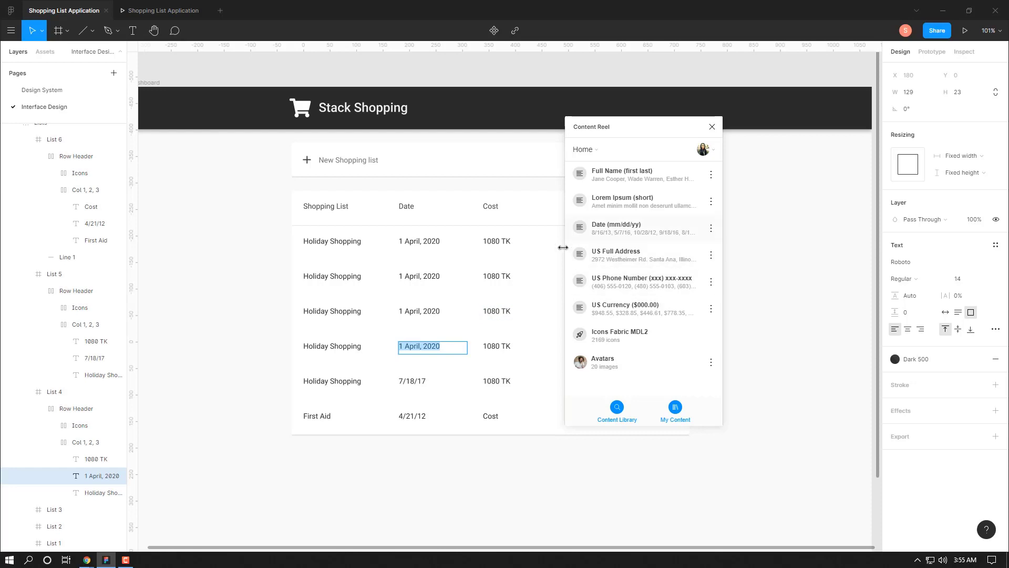
Fill the third and second rows' dates, and the second row's cost with a US Currency sample
double_click(418, 306)
click(618, 229)
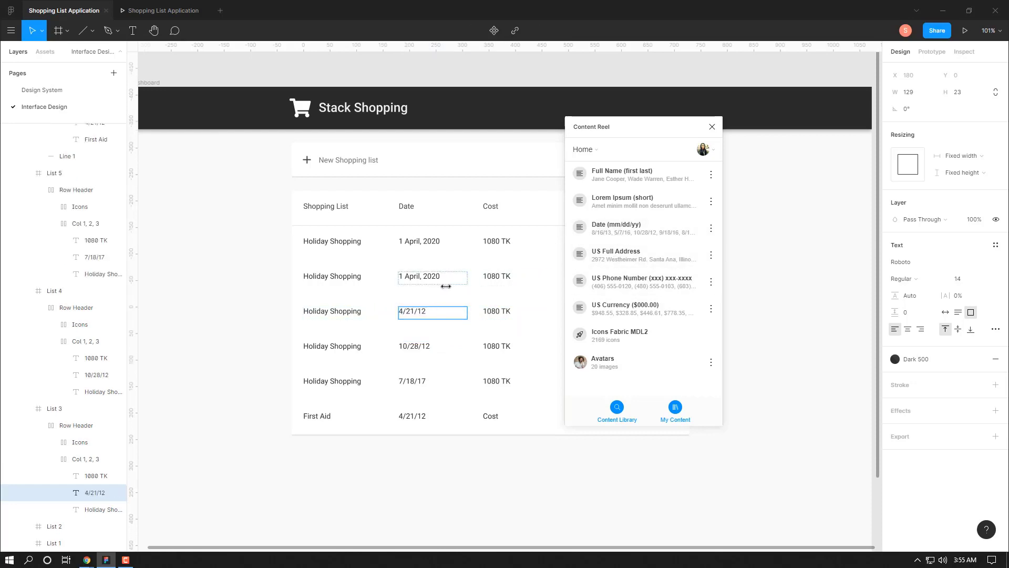
double_click(421, 276)
click(618, 229)
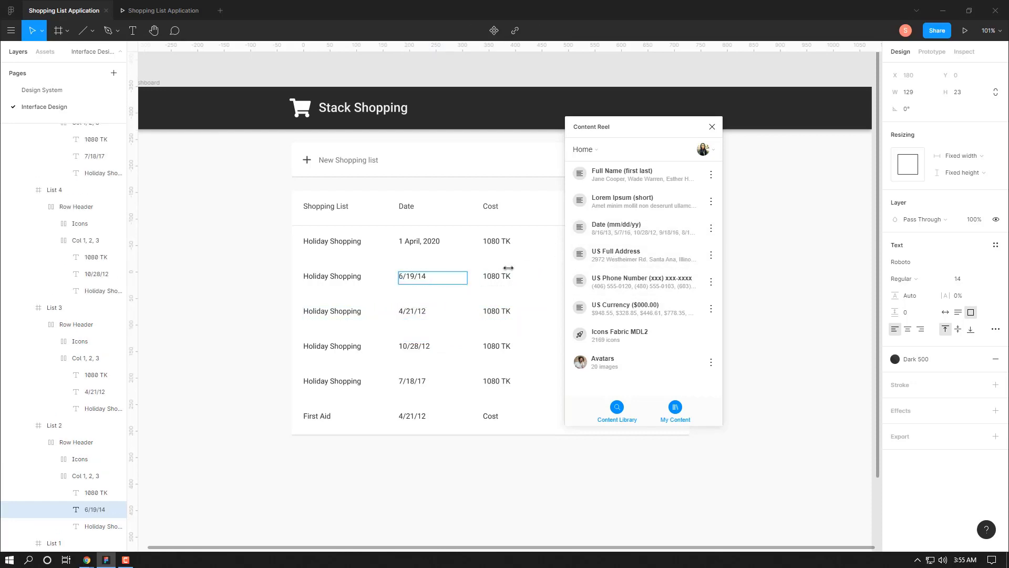
double_click(423, 241)
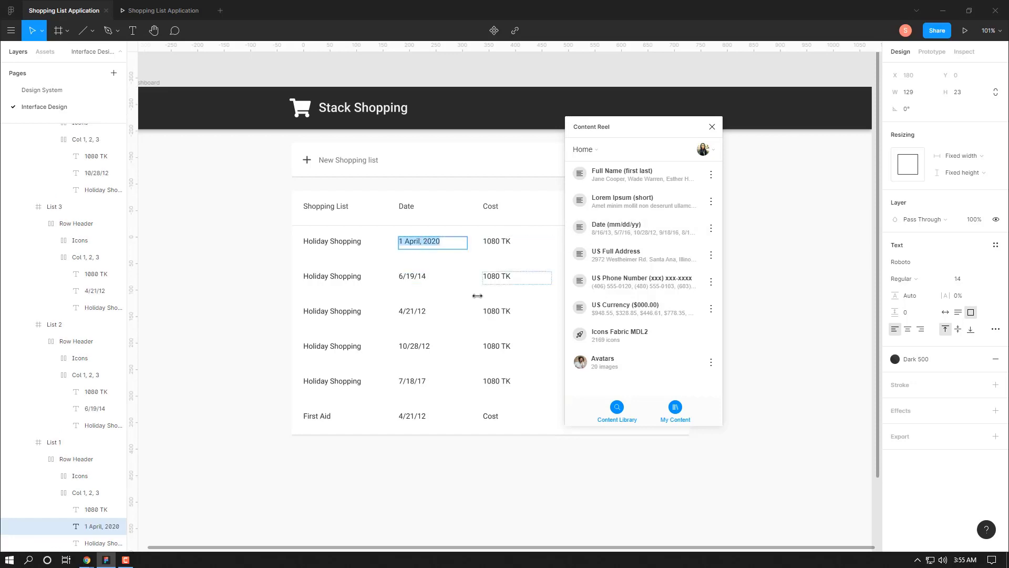
click(507, 277)
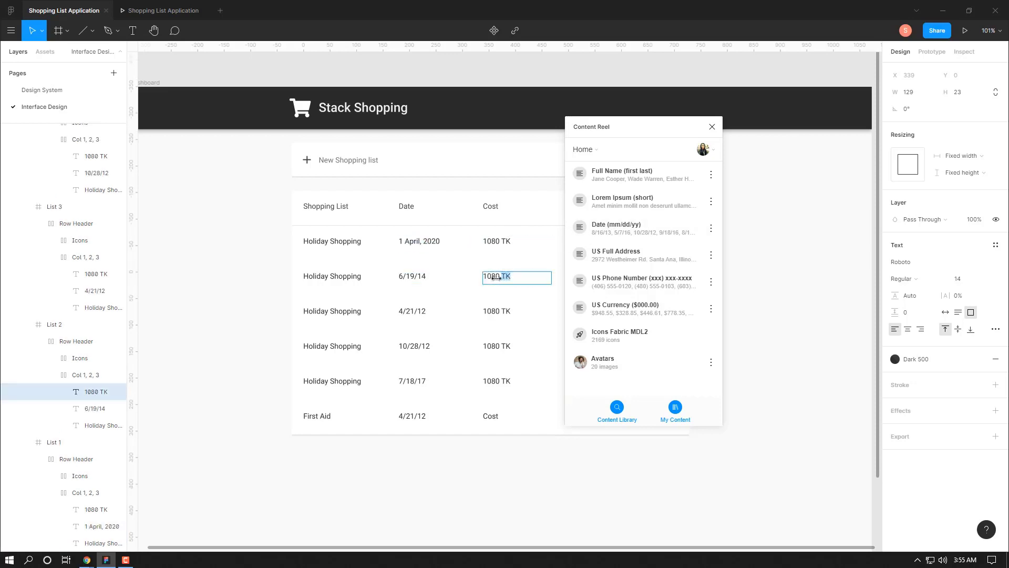
click(625, 308)
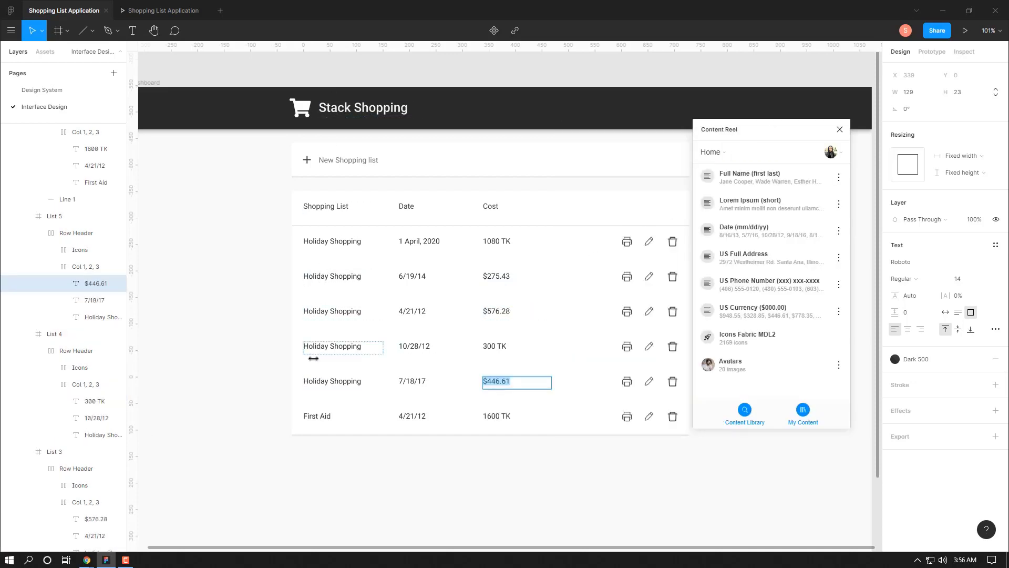
Rename rows two to four to Regular Grocery, Birthday Shopping and Saturday Shopping
click(317, 282)
double_click(330, 275)
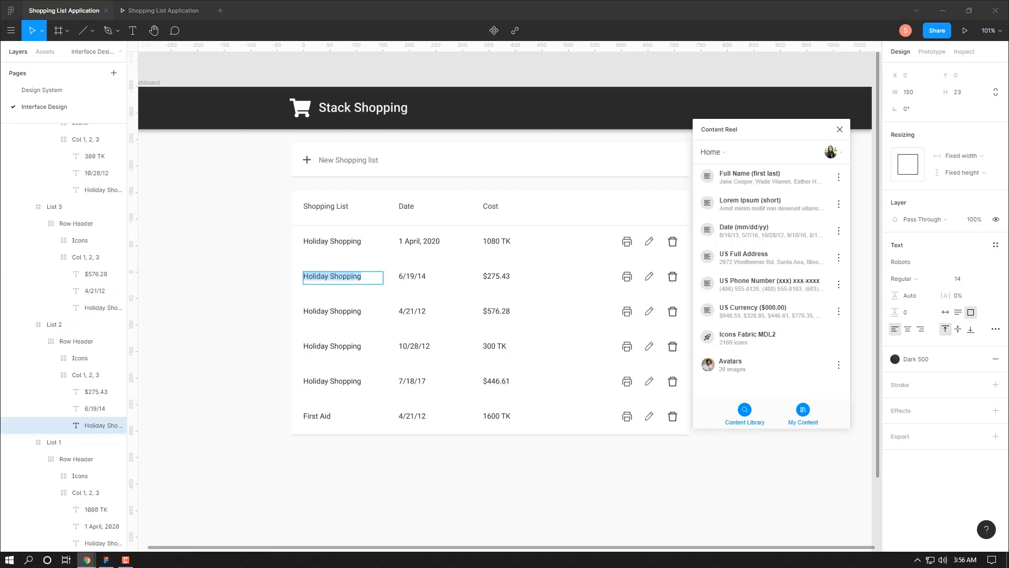
text(Regular Grocery)
double_click(337, 310)
text(Birthday Shopping)
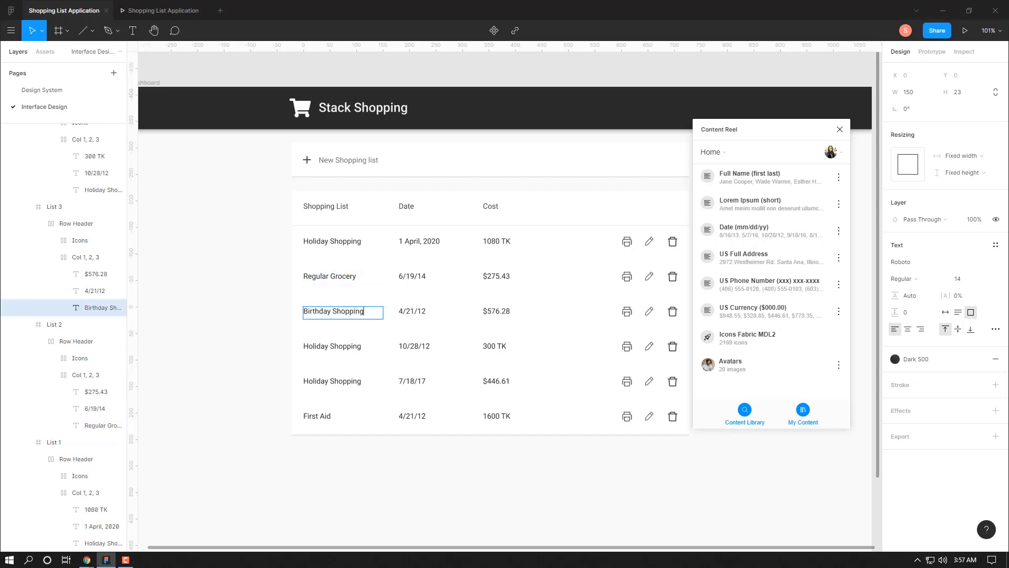
double_click(332, 346)
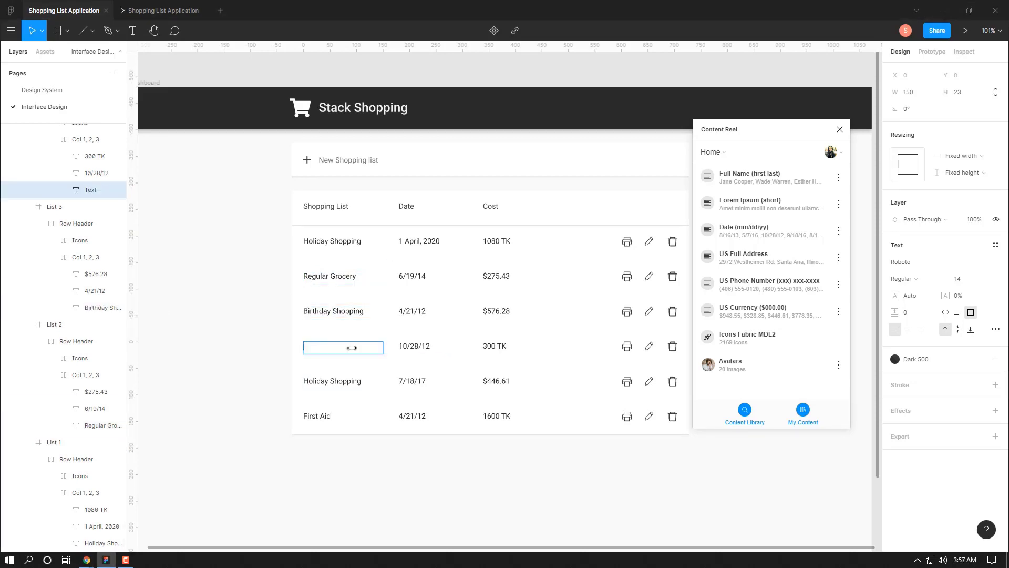
text(Saturday Shopping)
Rename the fifth row to Meetup Shopping, correcting the typos and capitalisation
double_click(317, 382)
key(BackSpace)
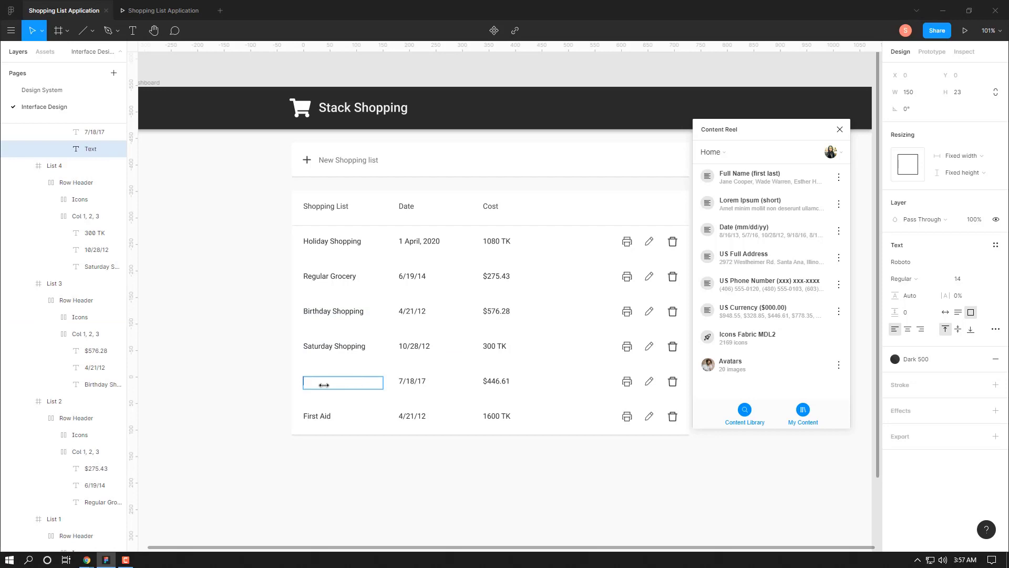
text(rocery Shi)
key(BackSpace)
key(BackSpace)
key(BackSpace)
key(BackSpace)
key(BackSpace)
key(BackSpace)
key(BackSpace)
text(Gue)
key(BackSpace)
key(BackSpace)
key(BackSpace)
text(M)
text(eetup sho)
key(Escape)
double_click(336, 381)
text(Shopping)
key(Escape)
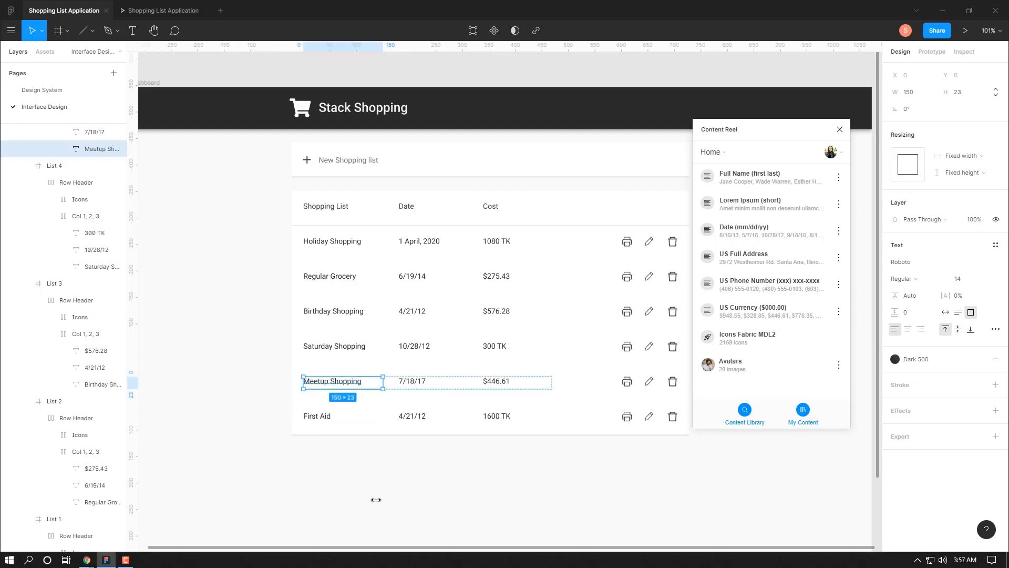
click(523, 397)
click(66, 133)
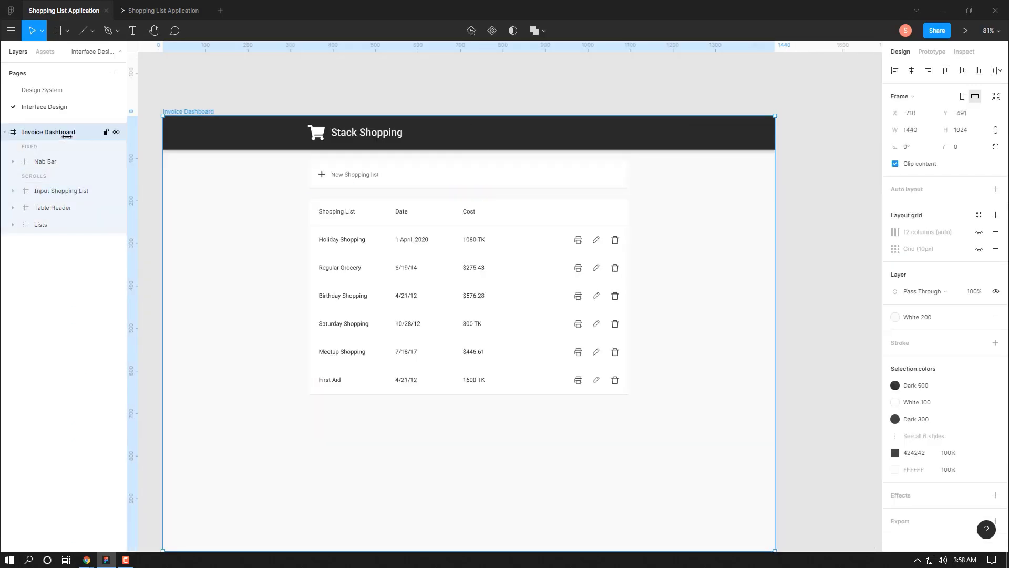
click(60, 166)
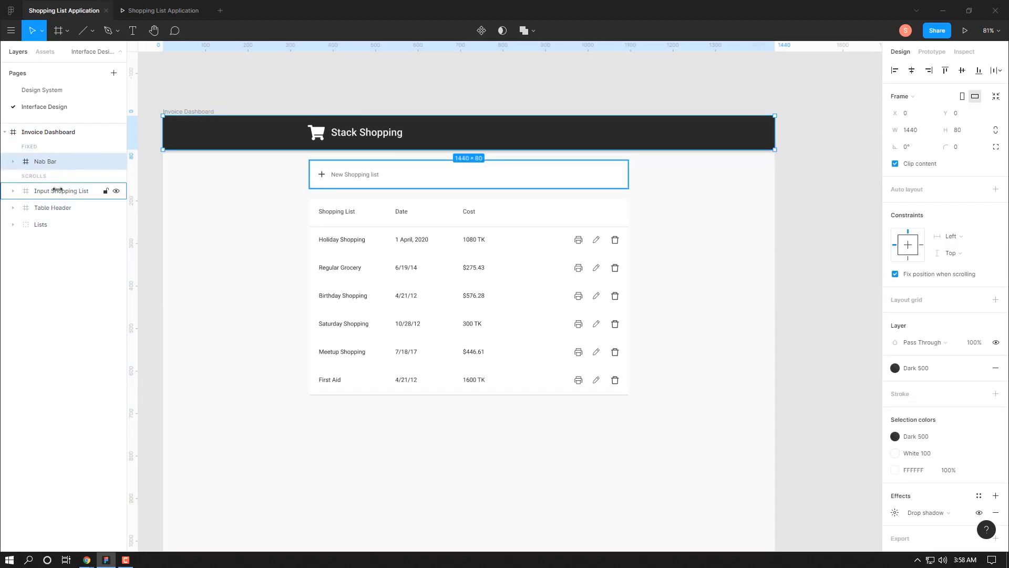
click(57, 190)
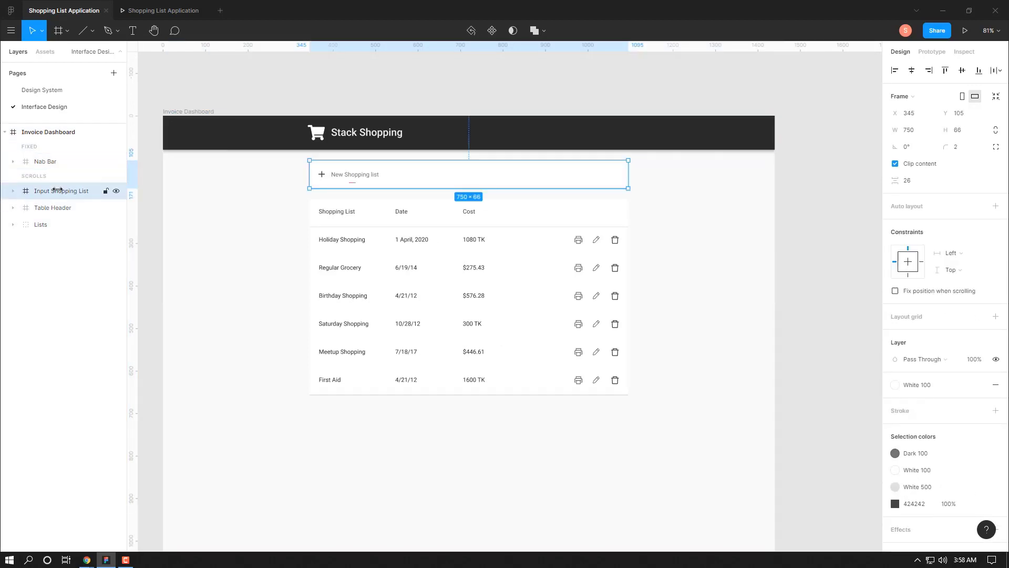
click(54, 206)
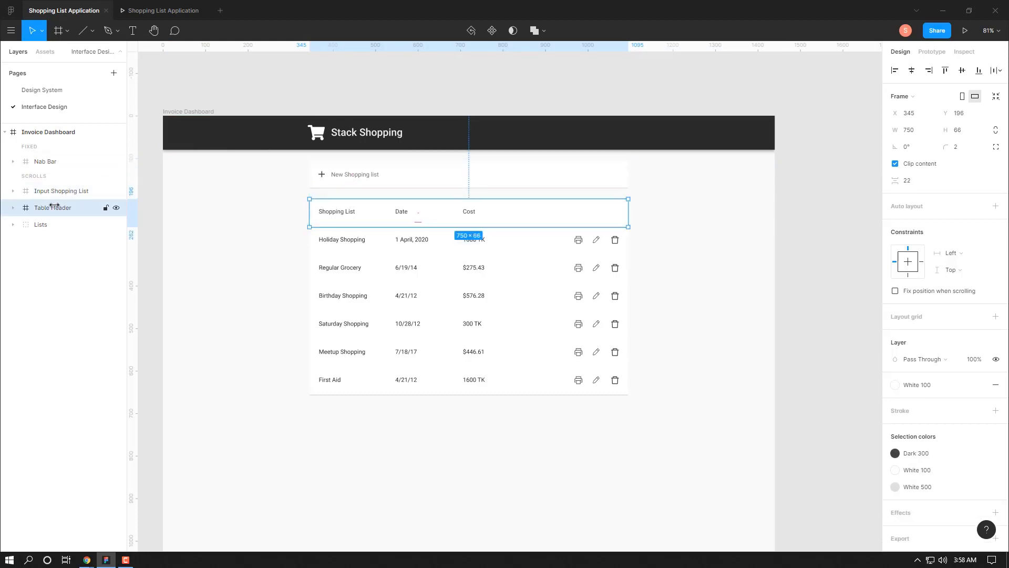
click(47, 230)
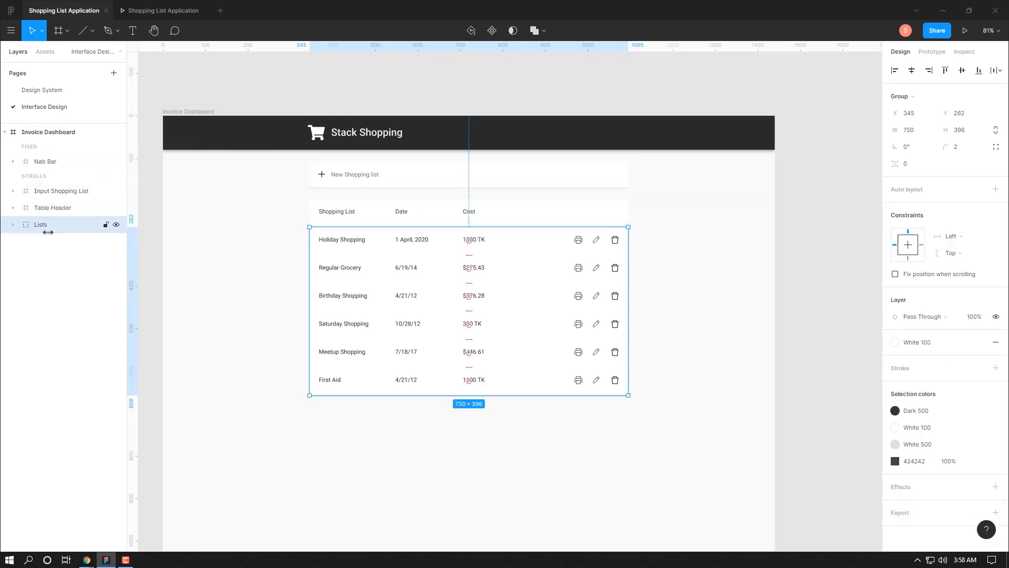
click(36, 136)
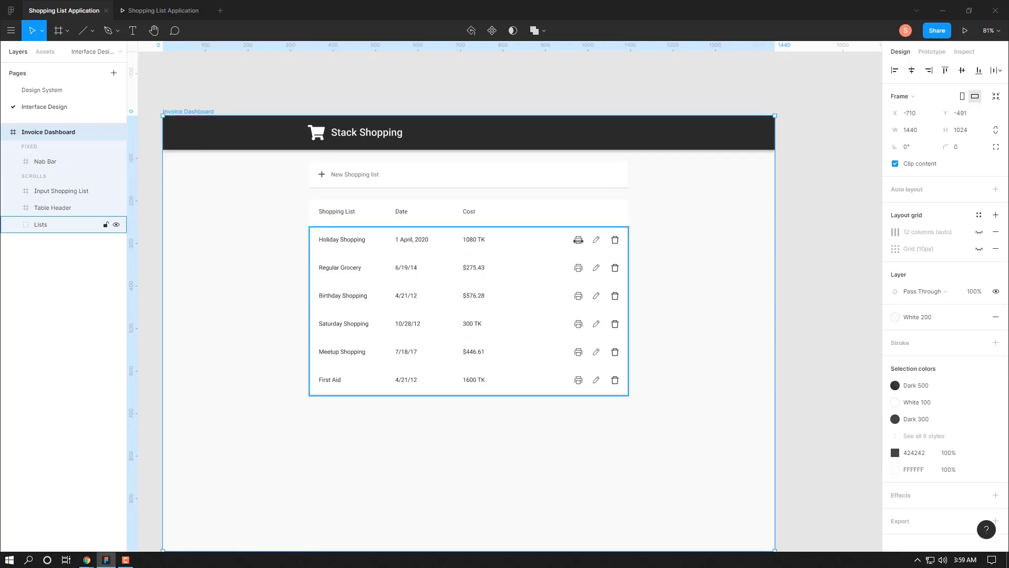
double_click(579, 240)
double_click(578, 240)
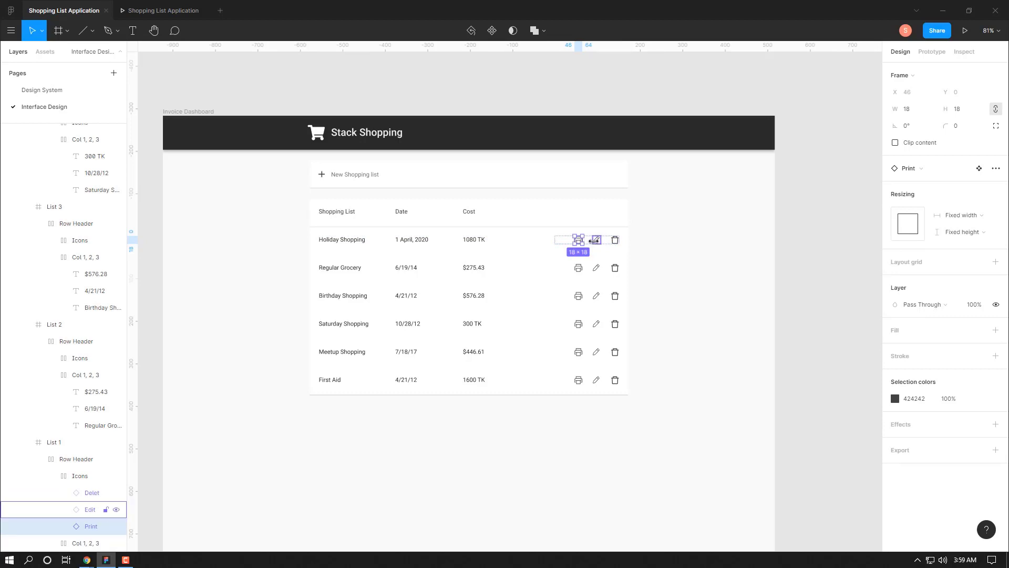
click(595, 240)
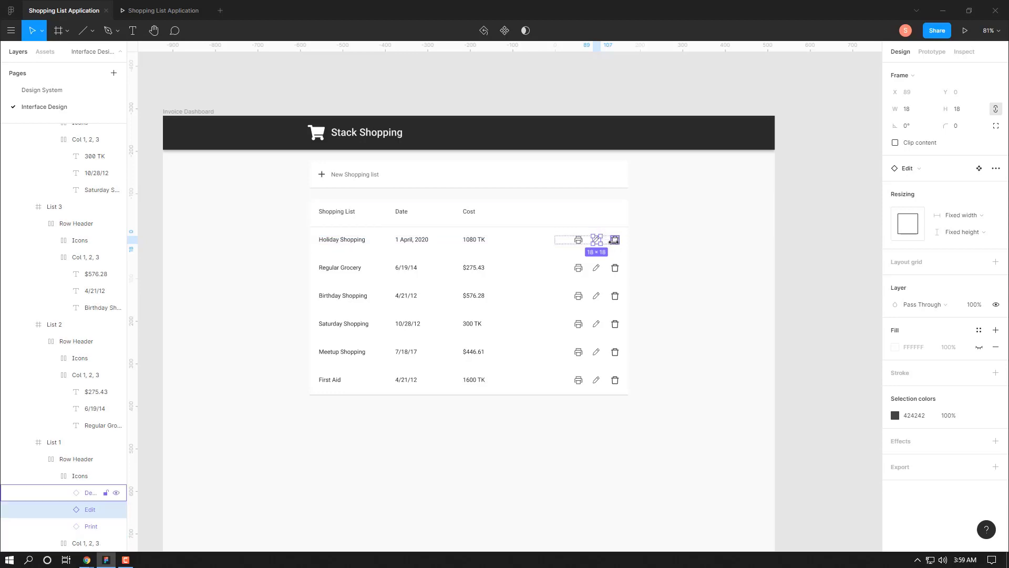
click(614, 240)
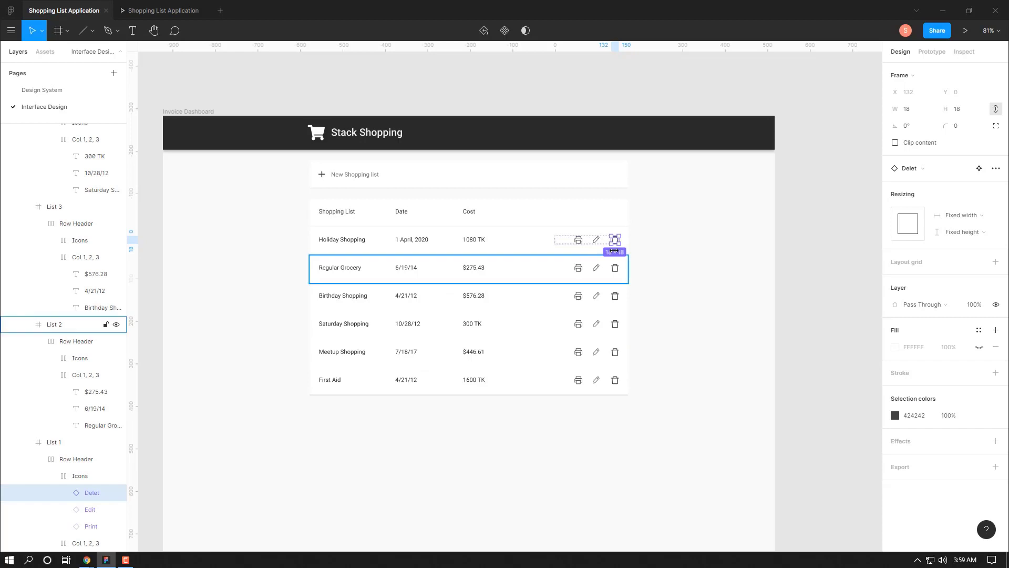
scroll(35, 268, up, 3)
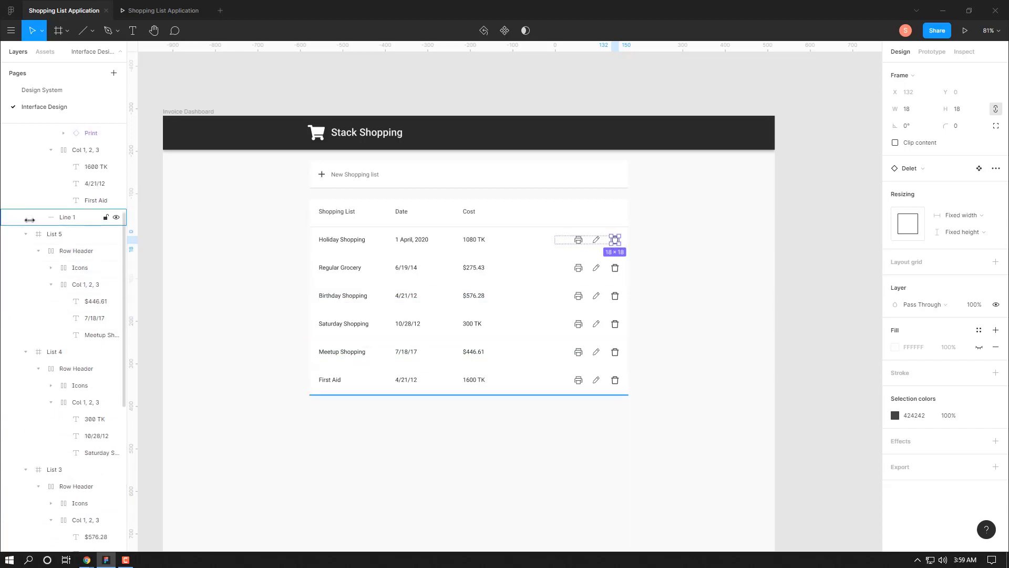
Duplicate the Invoice Dashboard frame with Ctrl+D
click(12, 223)
click(12, 224)
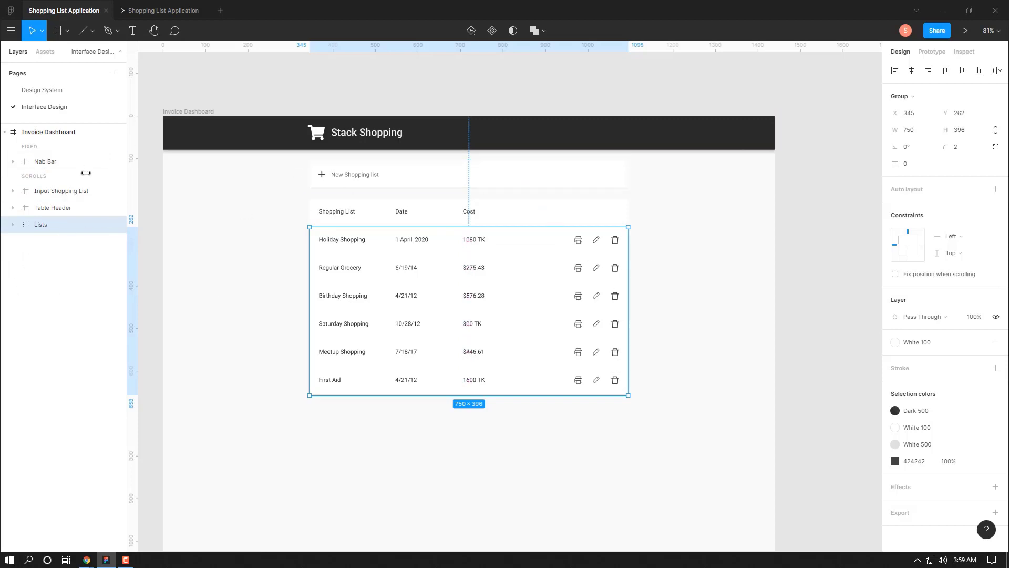
click(10, 132)
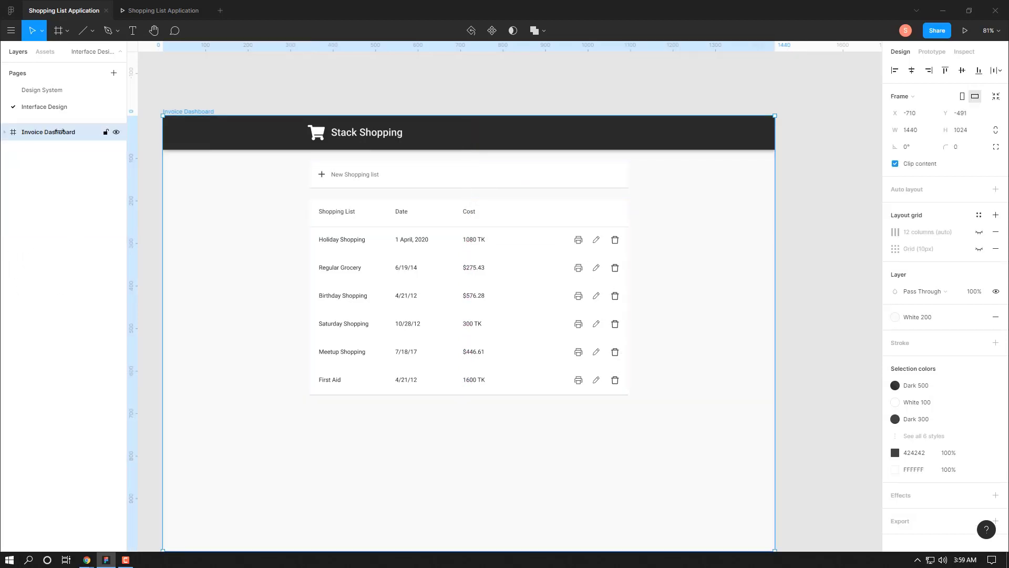
ctrl+scroll(584, 171, down, 1)
ctrl+scroll(581, 172, down, 4)
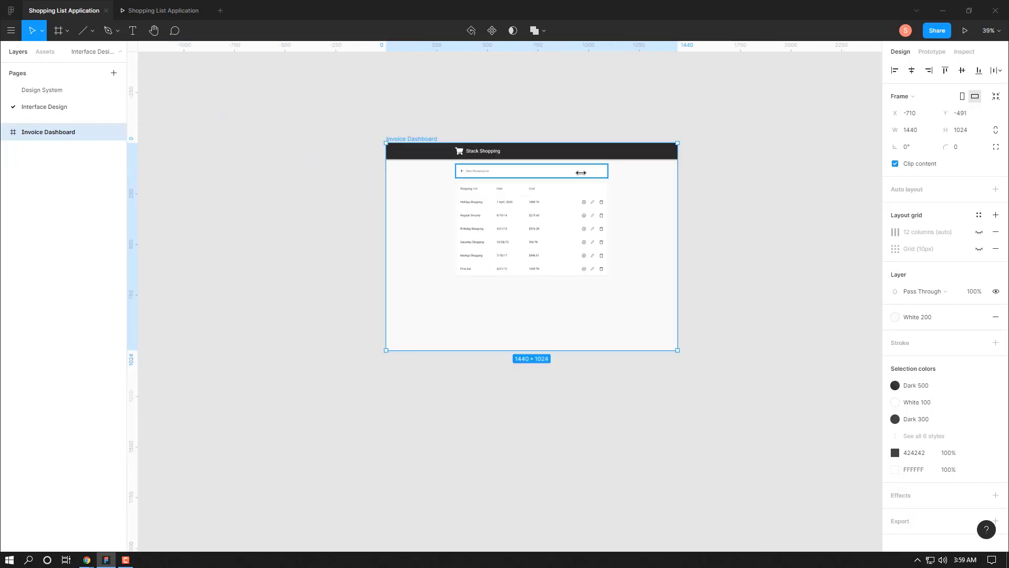
key(ctrl+d)
ctrl+scroll(668, 342, up, 1)
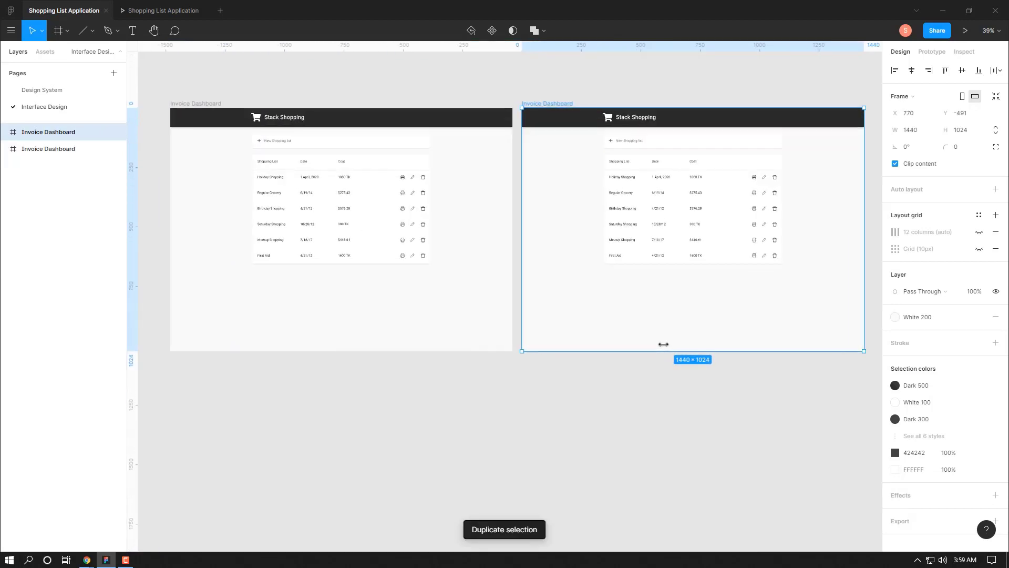
ctrl+scroll(664, 344, up, 2)
ctrl+scroll(661, 345, up, 2)
drag(654, 383, 515, 476)
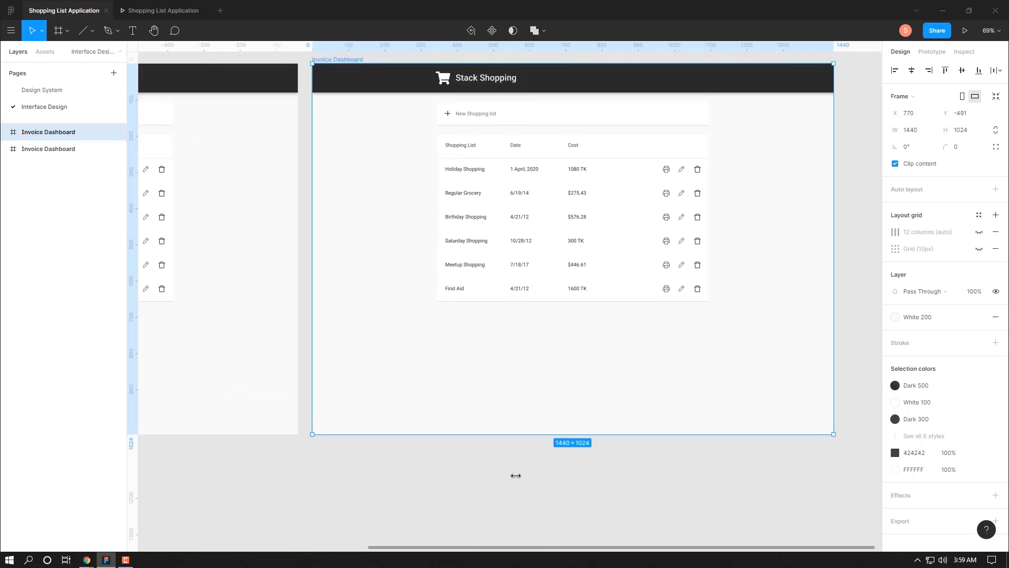
Hide the First Aid row (List 6) in the copied frame
double_click(489, 304)
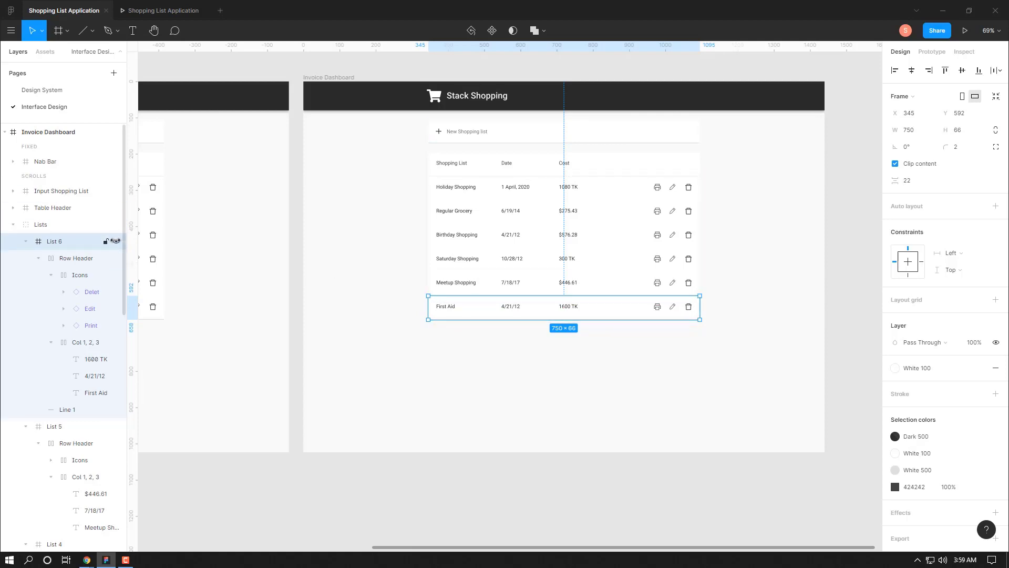
click(115, 241)
click(13, 225)
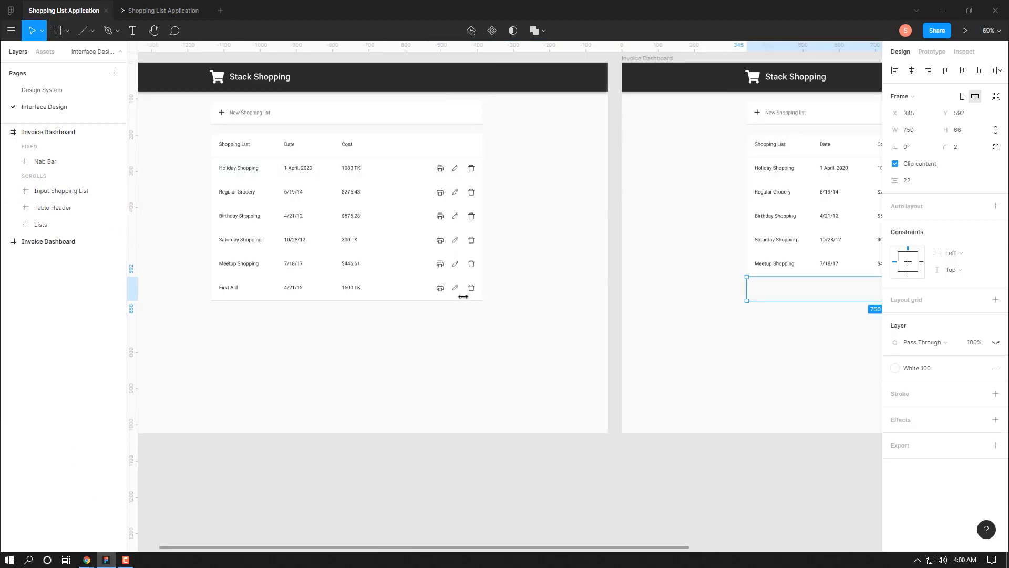
Select the First Aid row's trash icon in the original frame
click(469, 287)
double_click(469, 288)
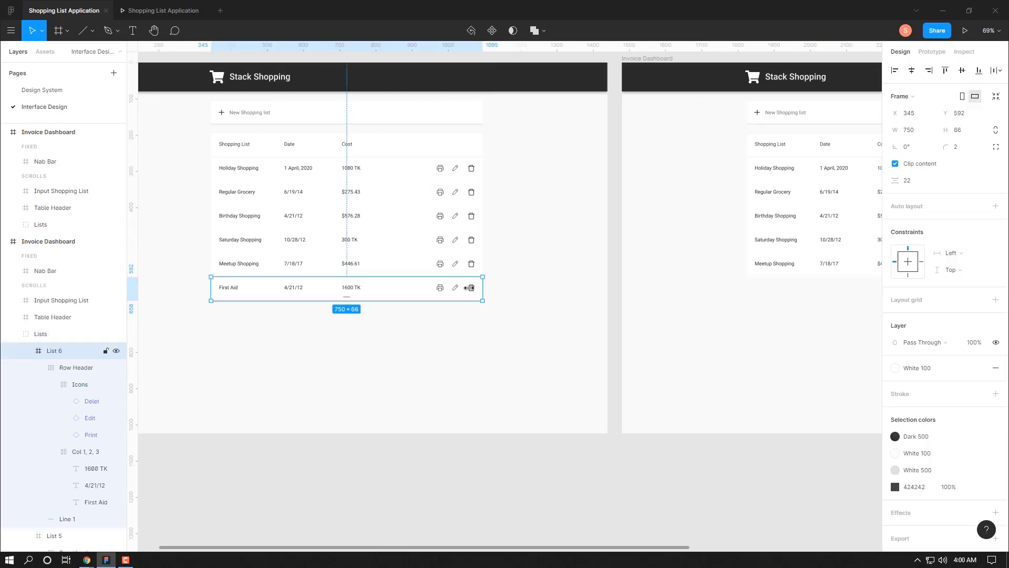
double_click(469, 288)
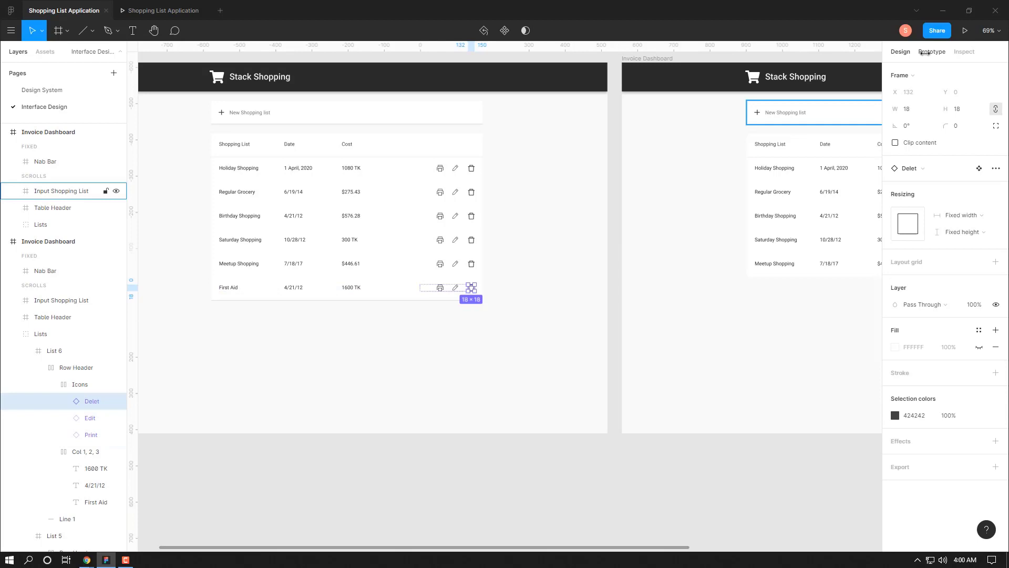
Add an On click Navigate to interaction to the First Aid trash icon
click(925, 53)
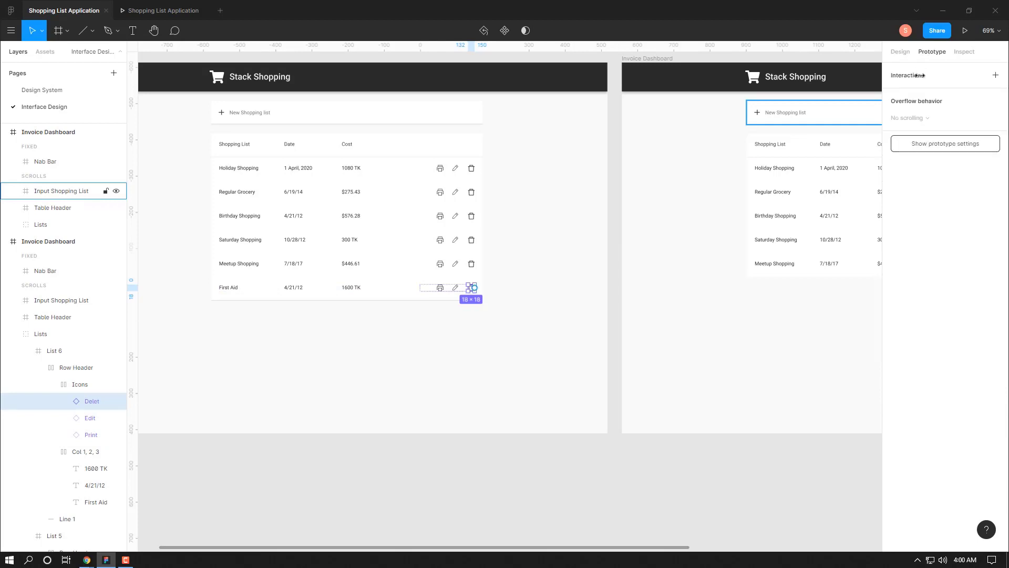
click(915, 76)
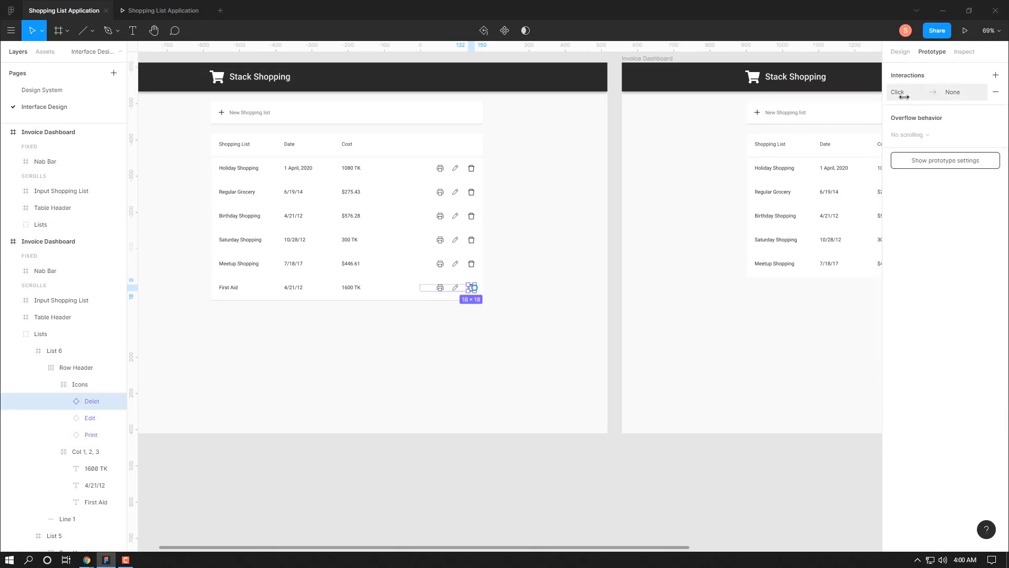
click(905, 93)
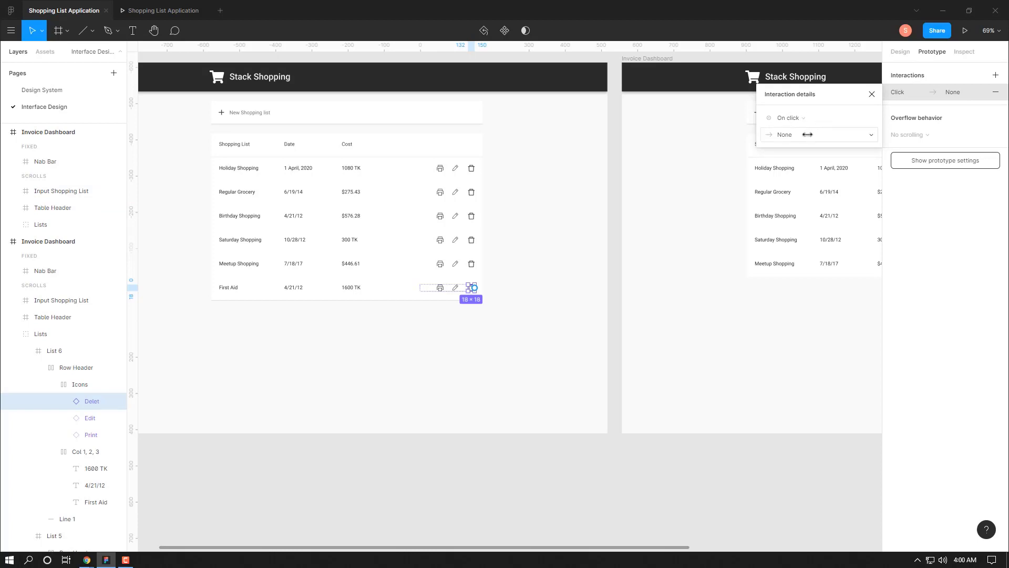
click(807, 134)
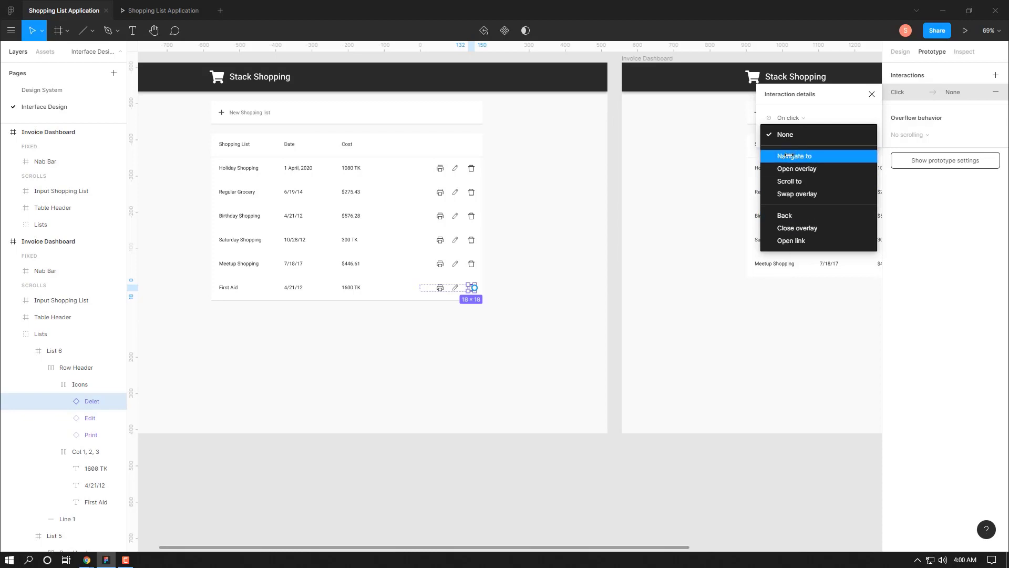
click(789, 156)
click(854, 135)
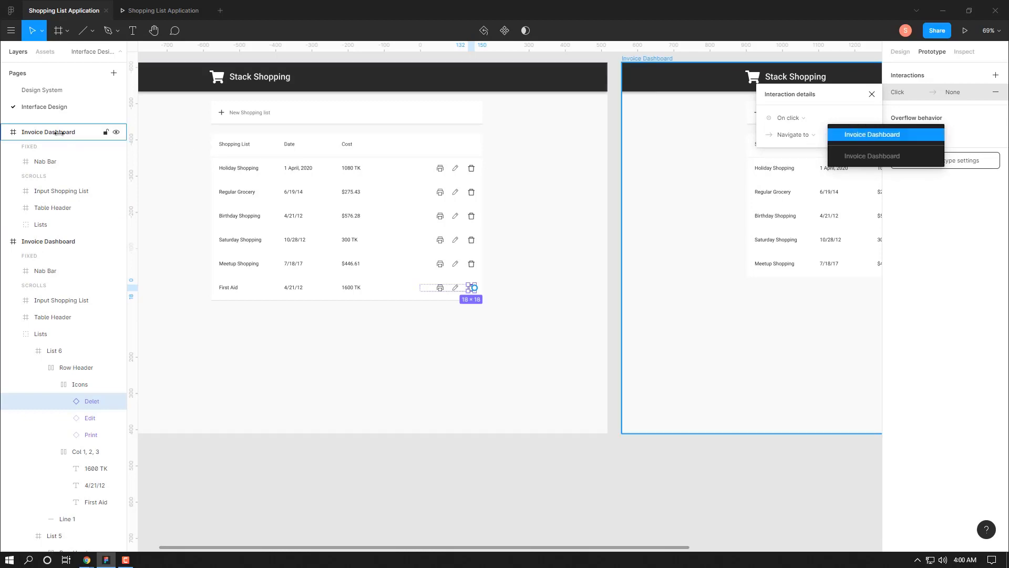
Start renaming the copied frame to Invoice Dashboard Delete Option 1
key(Escape)
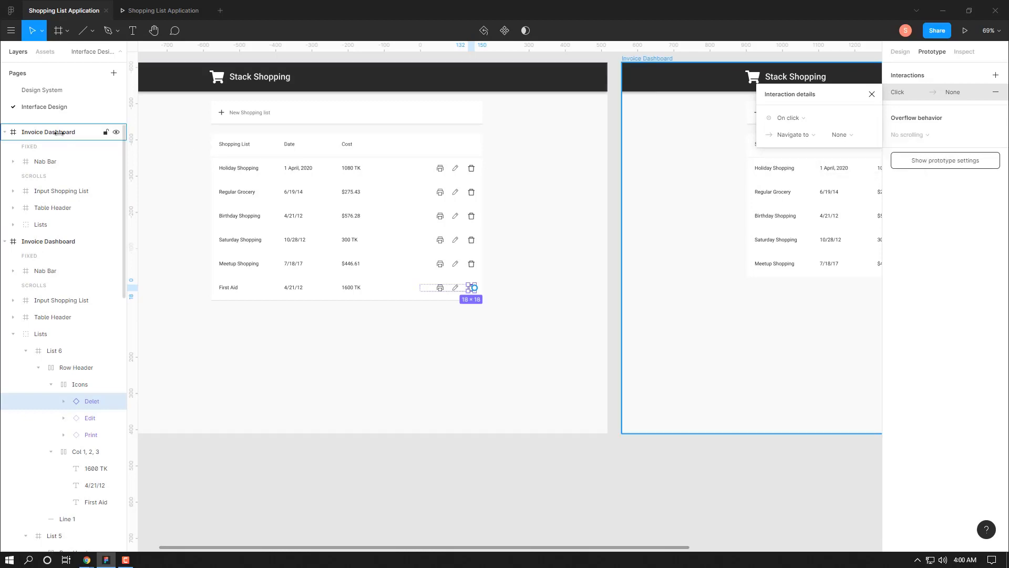
double_click(68, 132)
click(82, 131)
text(Delete Option 1)
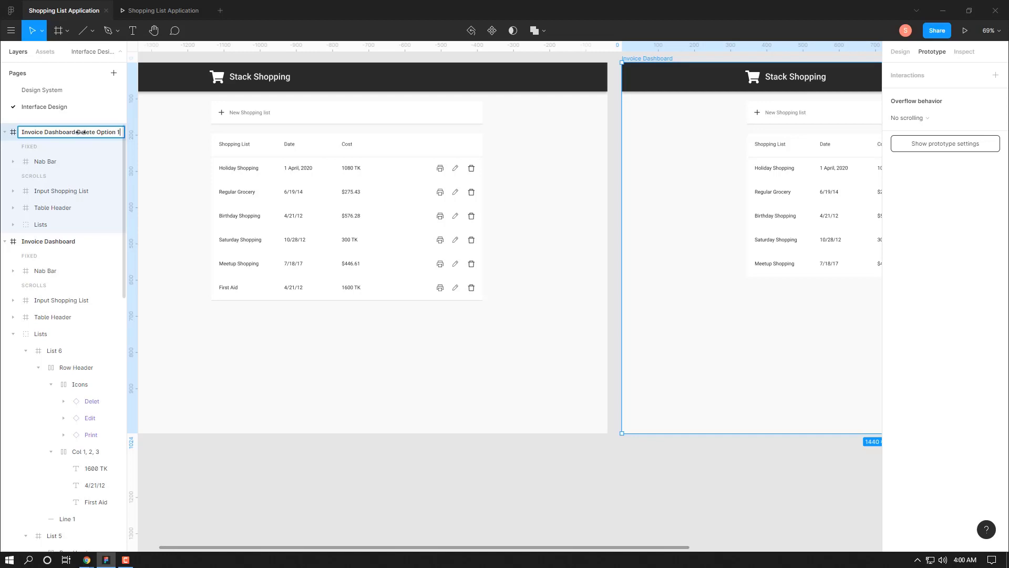
Confirm the new frame name and select the First Aid trash icon in the original frame
key(Return)
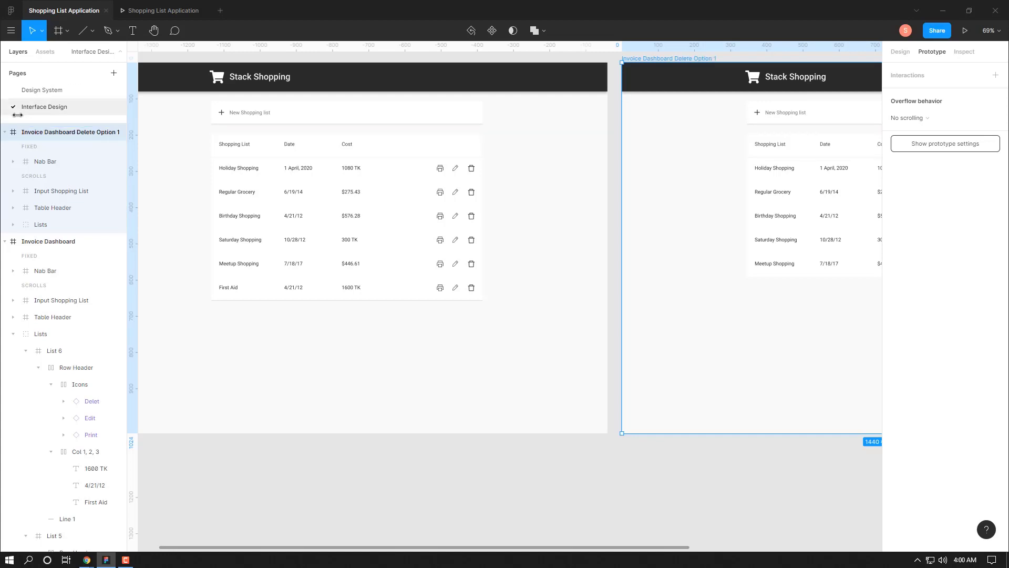
click(5, 132)
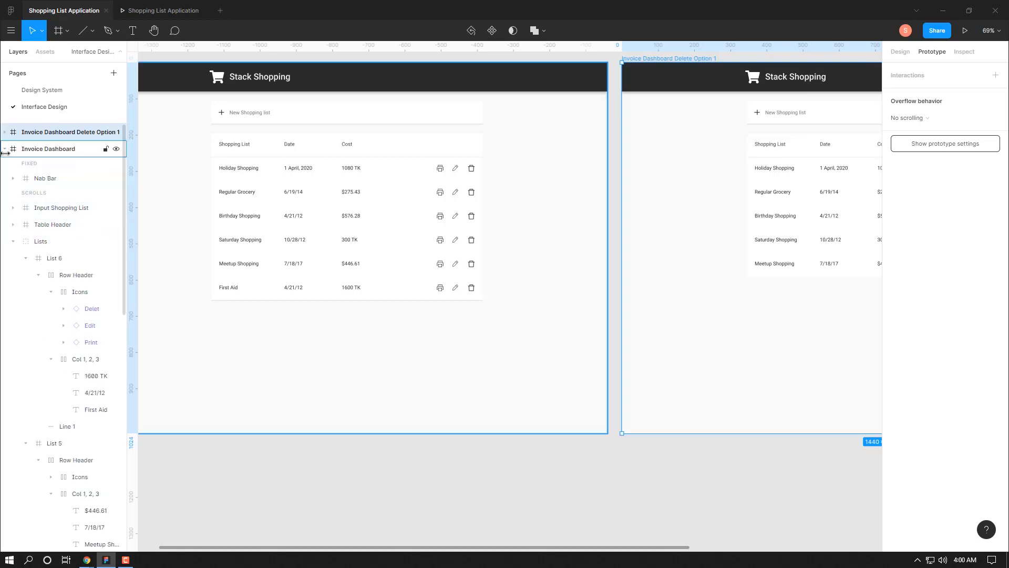
click(5, 149)
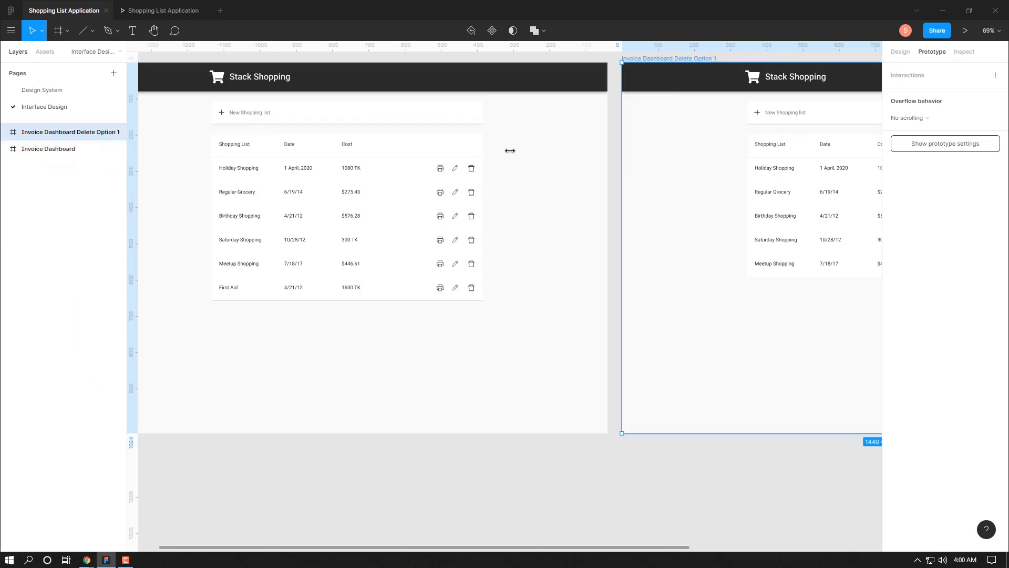
click(472, 289)
double_click(471, 289)
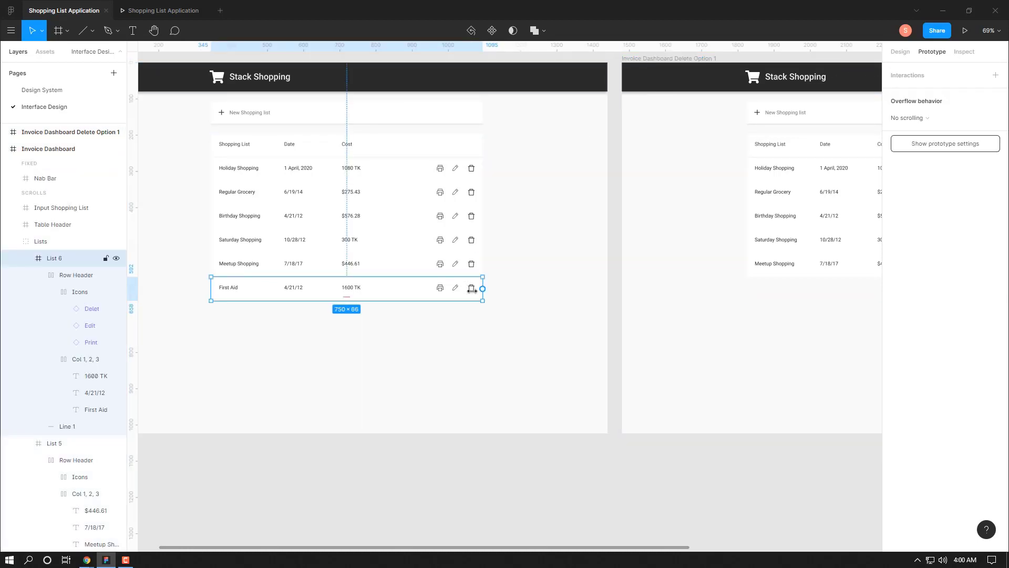
double_click(468, 289)
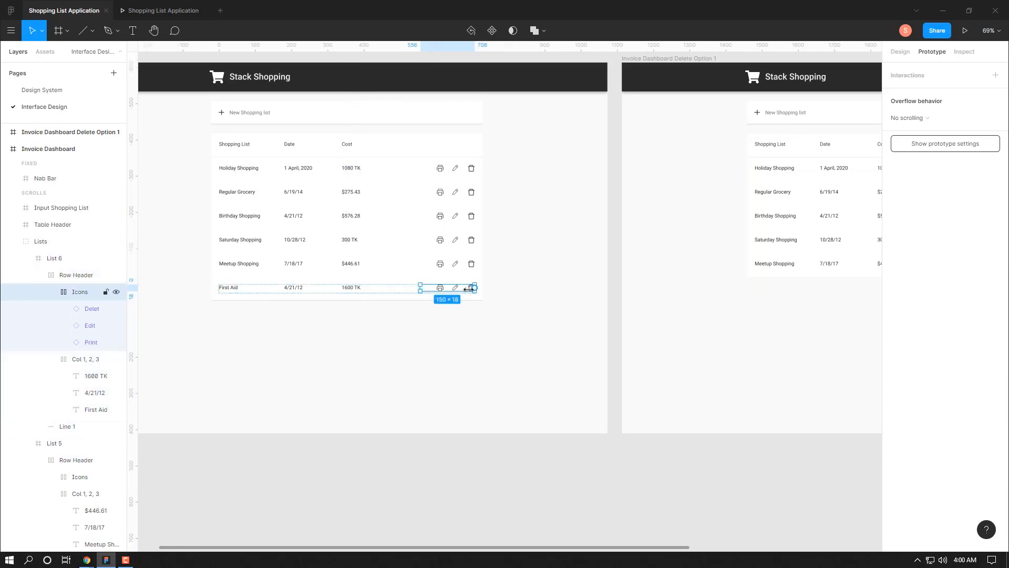
Link the trash icon to Delete Option 1 with an Instant transition, preserving scroll position
click(917, 92)
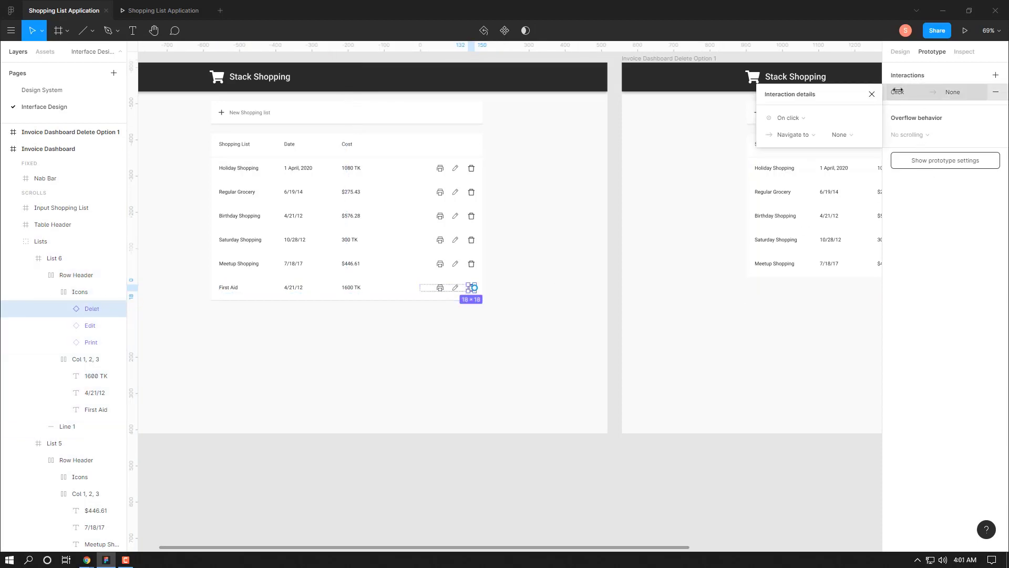
click(809, 133)
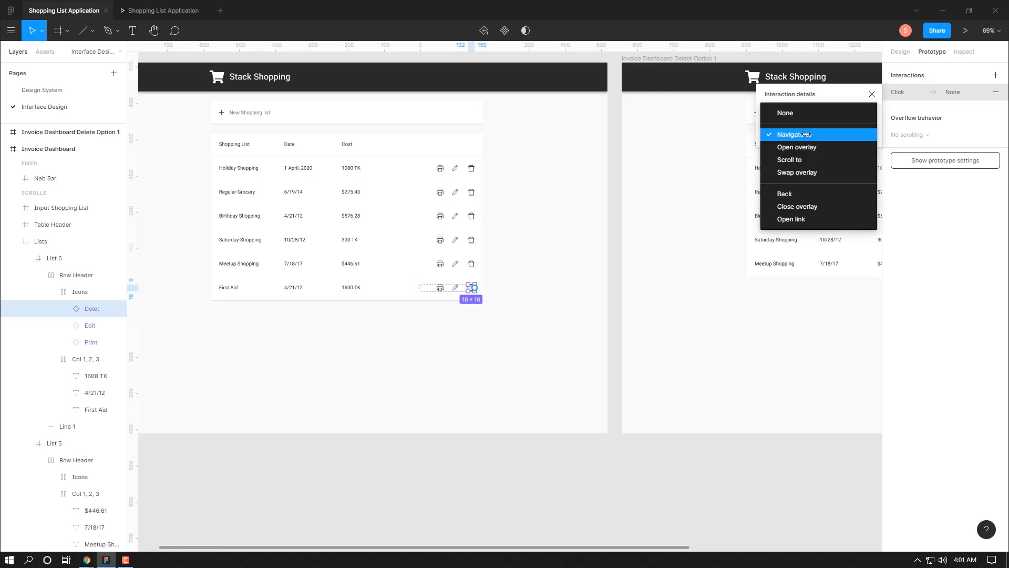
click(802, 134)
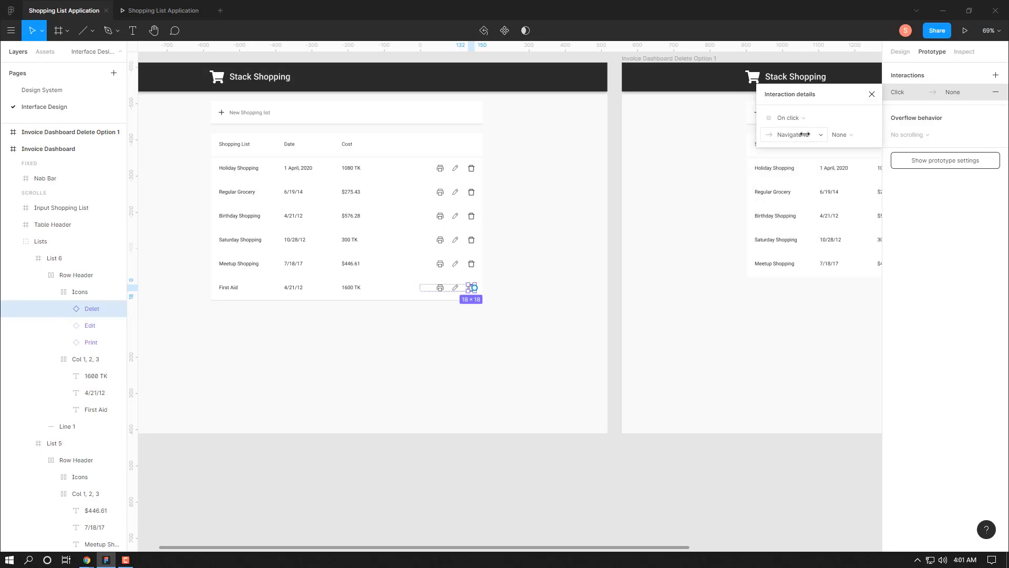
click(844, 135)
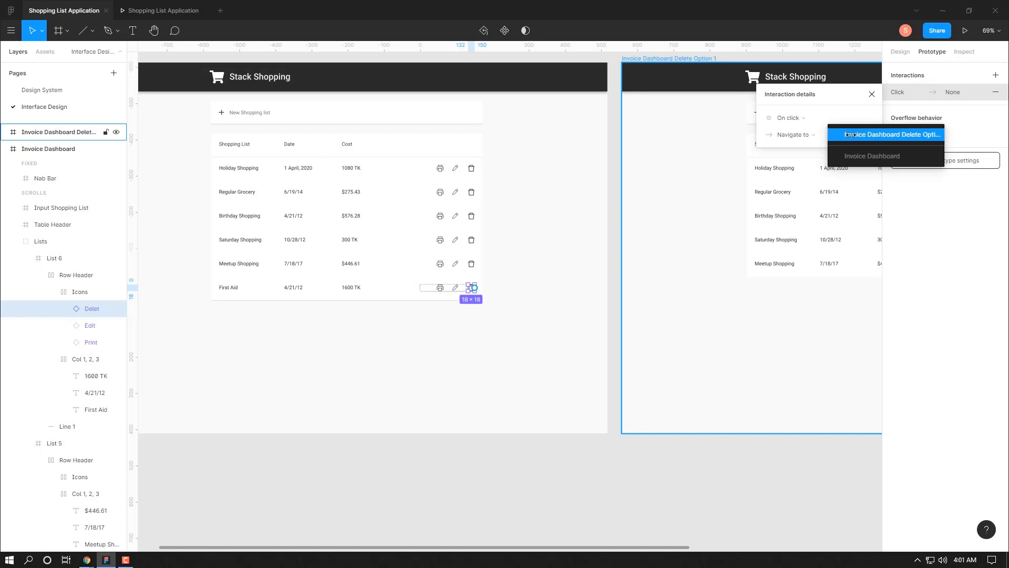
click(860, 134)
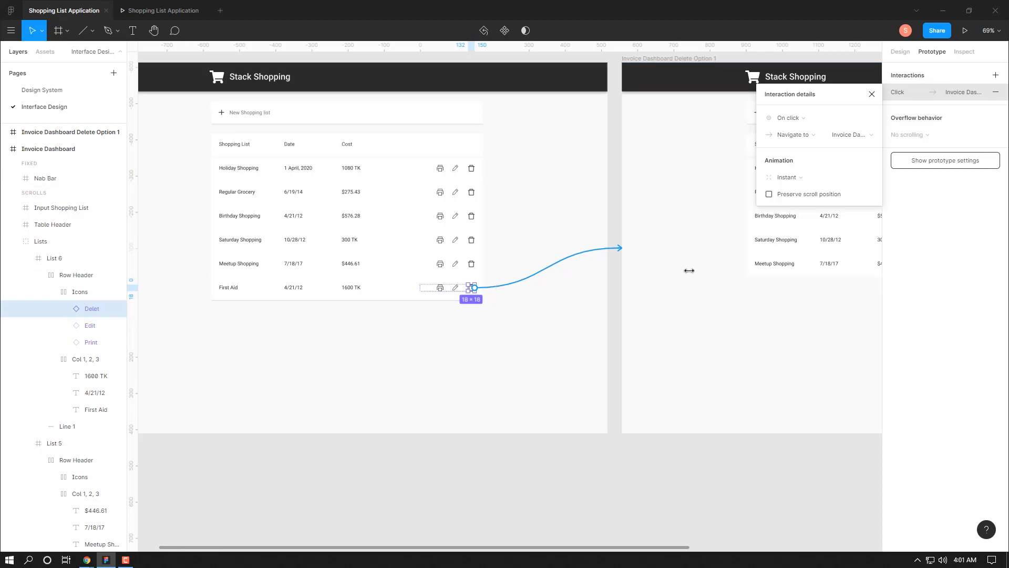
click(791, 178)
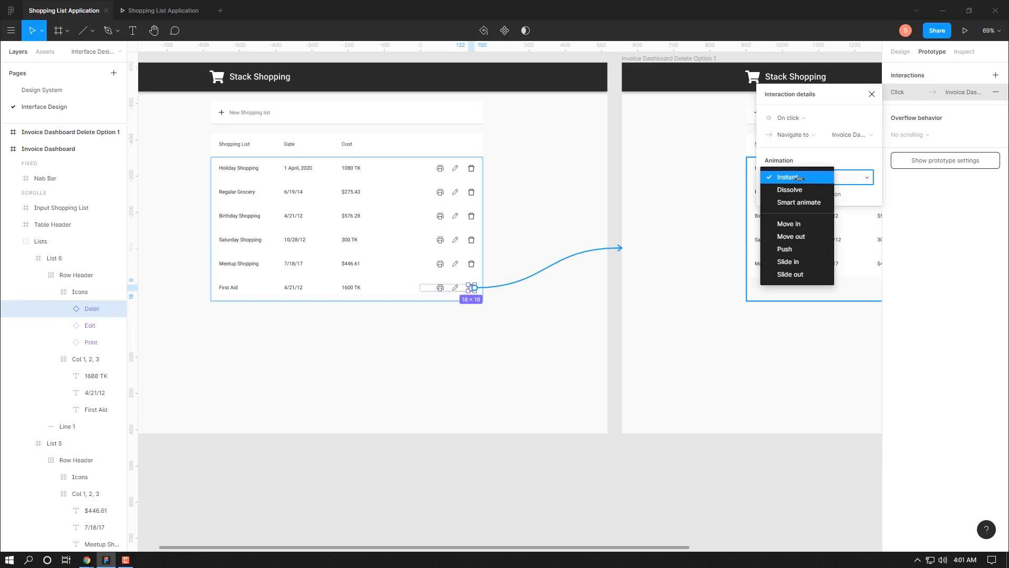
click(798, 178)
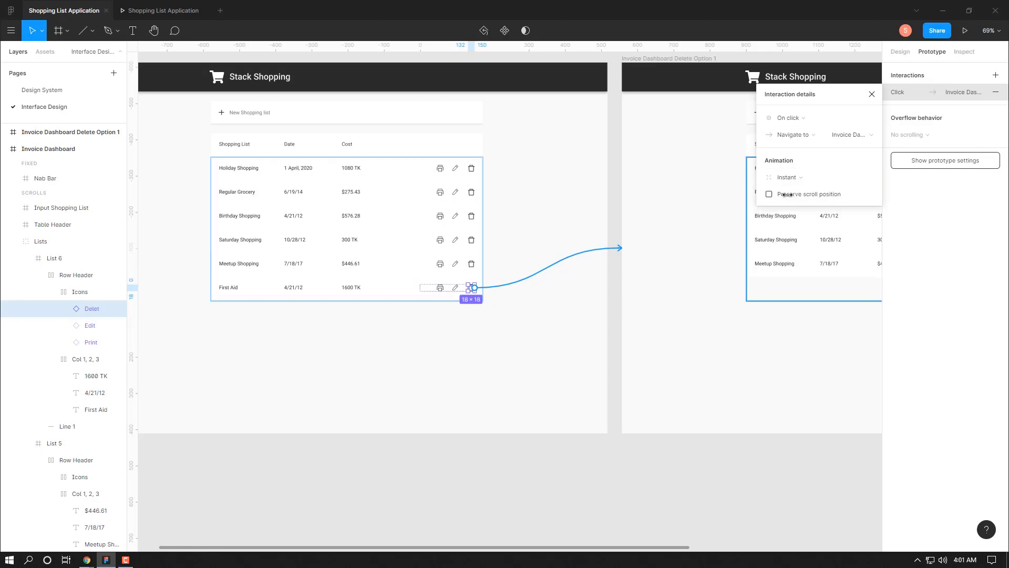
click(787, 194)
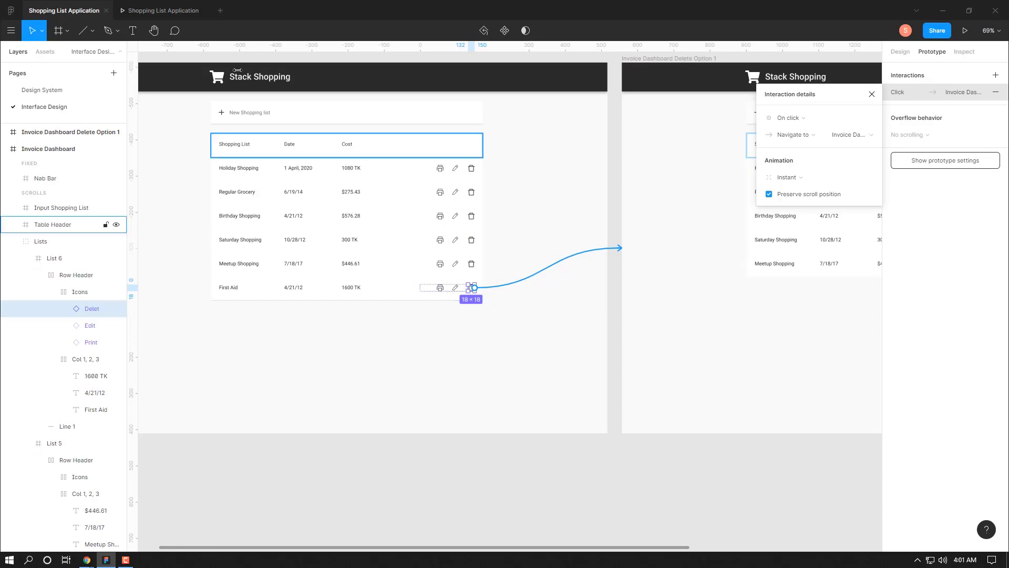
click(158, 4)
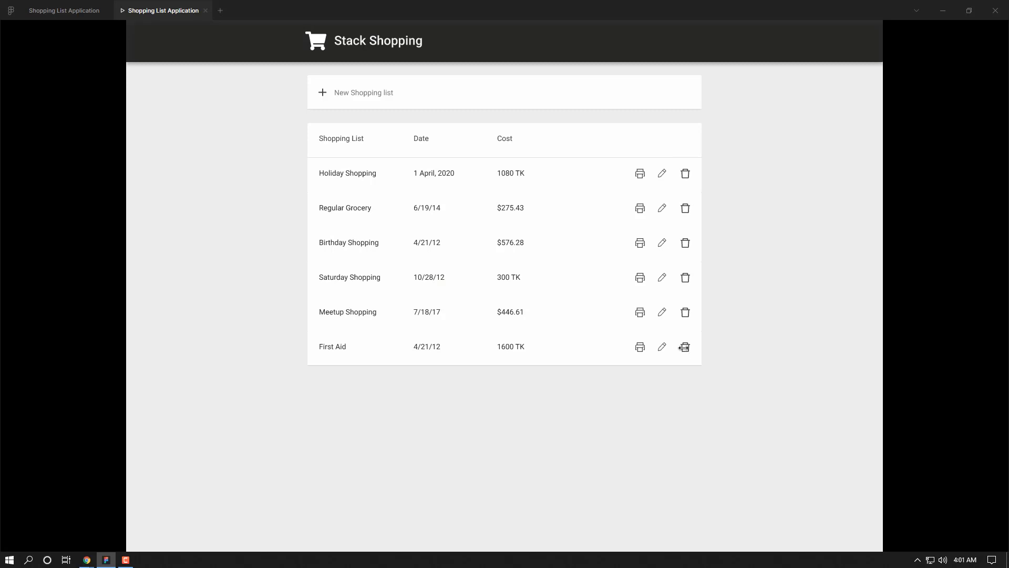
click(686, 347)
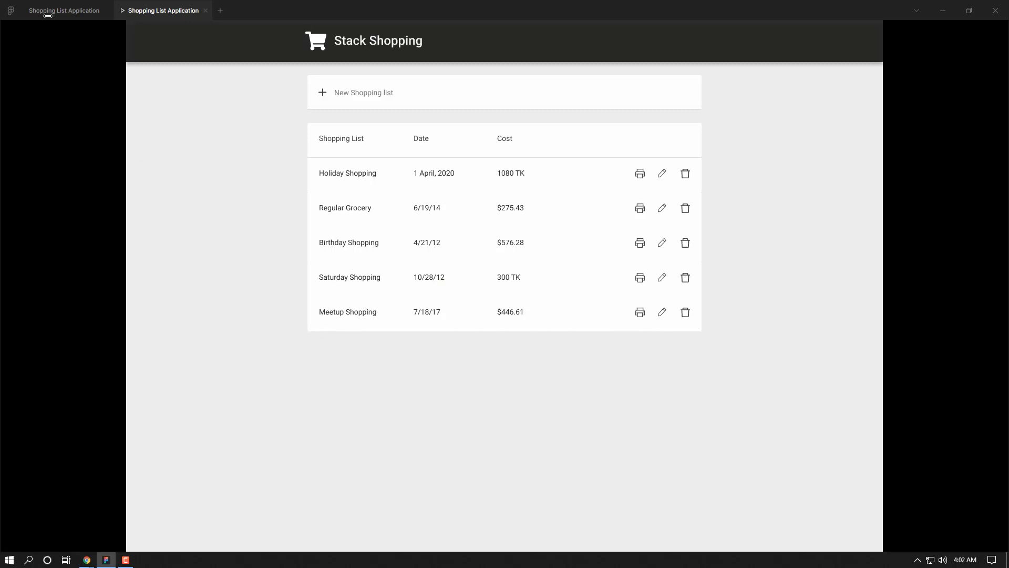
key(ctrl+Tab)
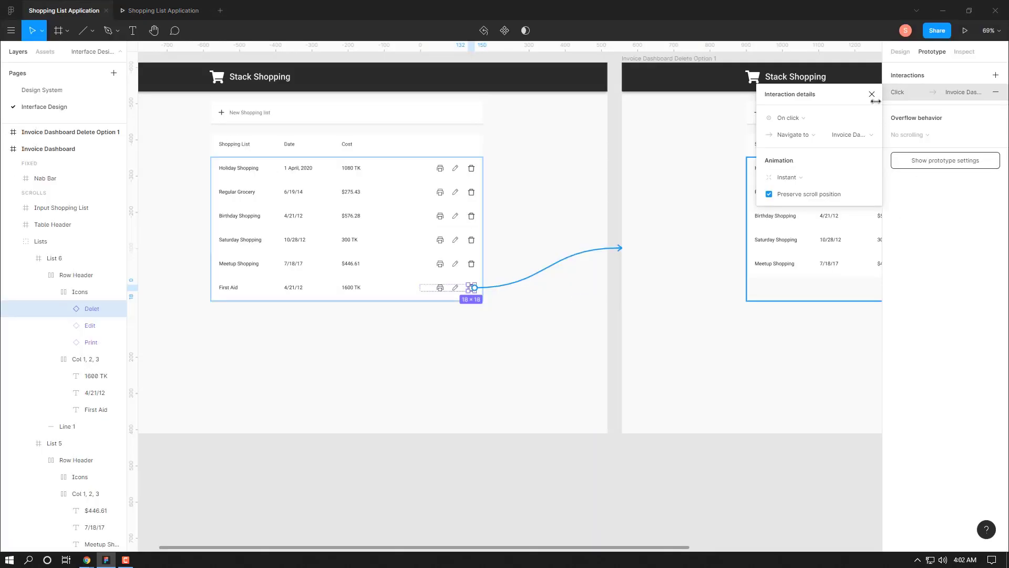
Switch to Design properties and select the divider line layer in Delete Option 1
click(871, 94)
click(900, 51)
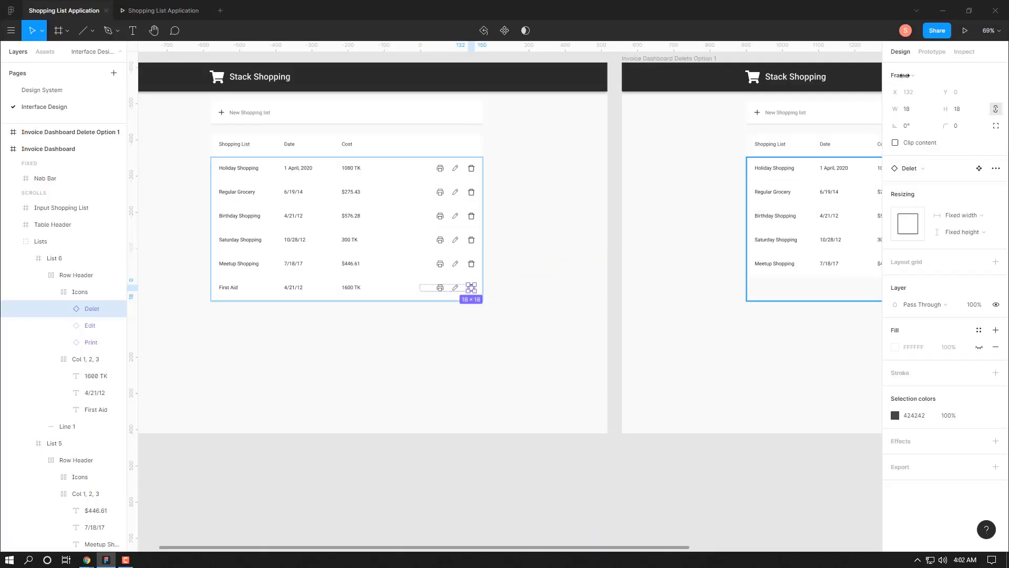
drag(793, 343, 408, 356)
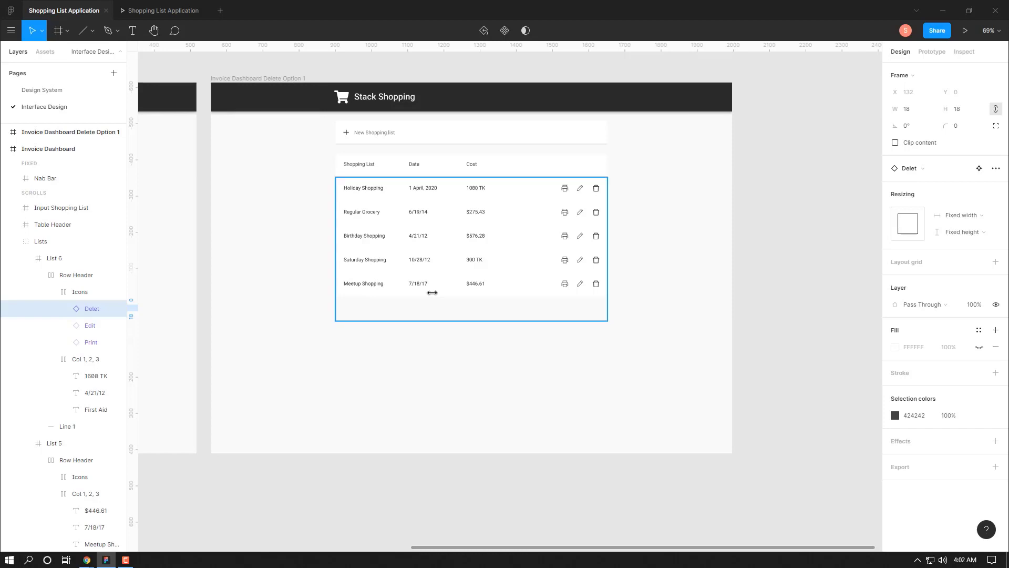
click(432, 292)
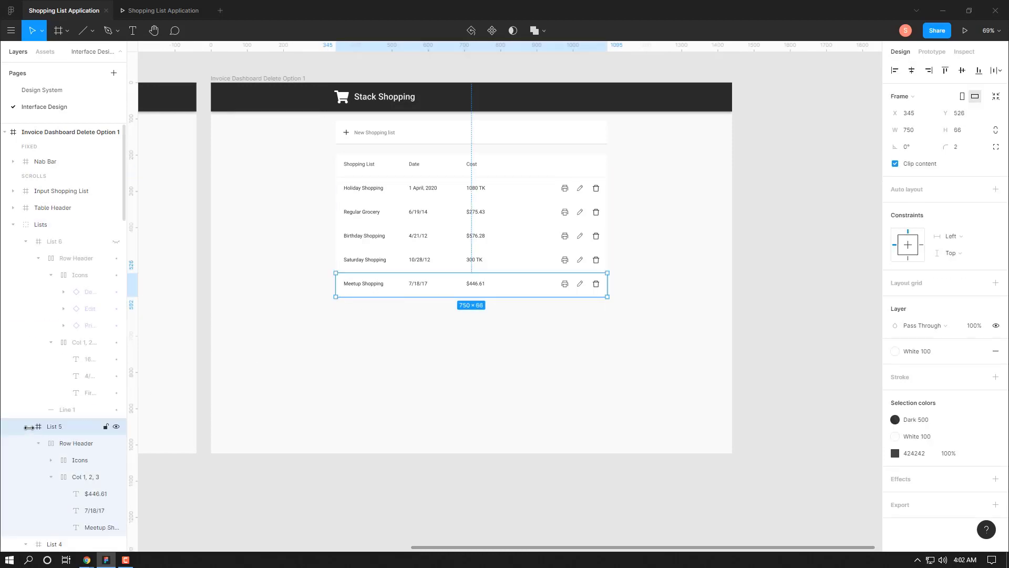
click(58, 410)
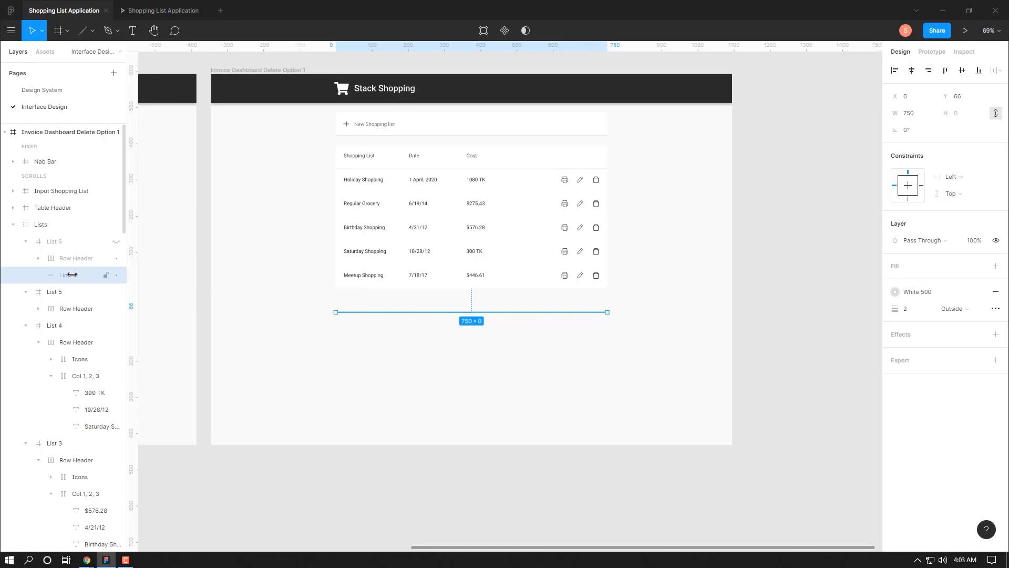
Move Line 1 into List 5 and nudge it up to Y 66 under Meetup Shopping
drag(71, 274, 74, 314)
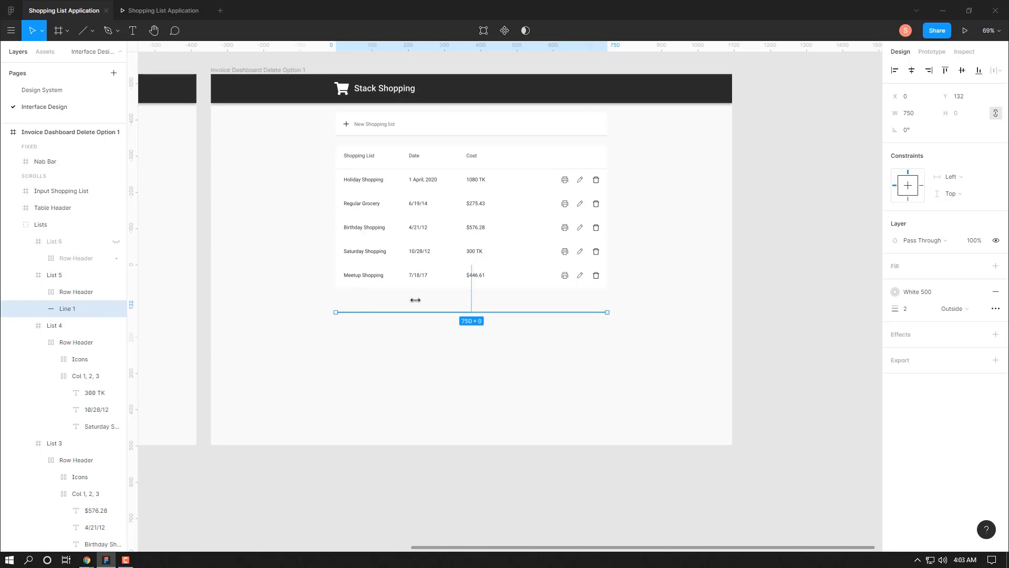
key(Up)
key(shift+Up)
key(shift+Up)
key(shift+Up)
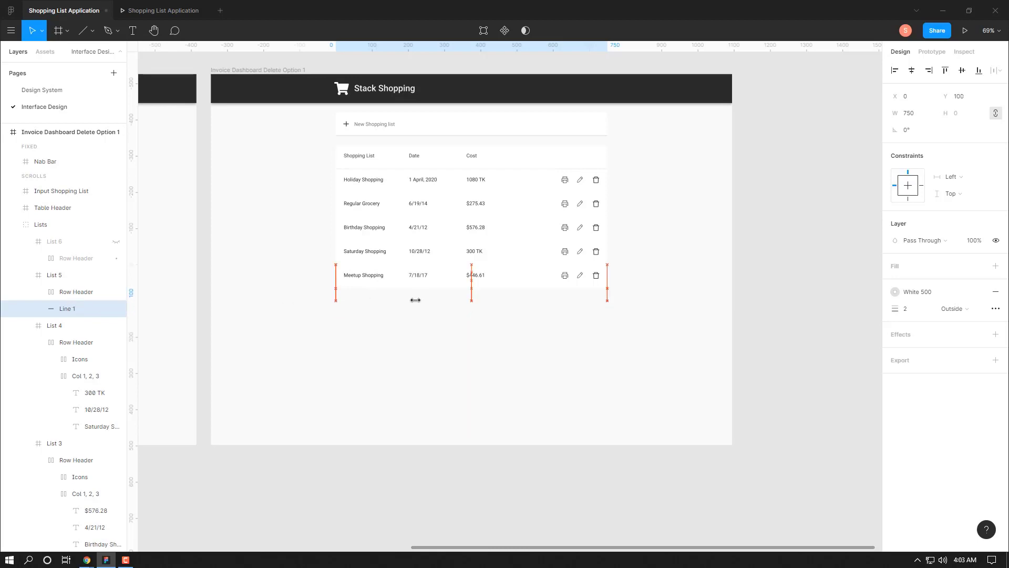
key(shift+Up)
key(shift+Up)
key(shift+Up)
key(Up)
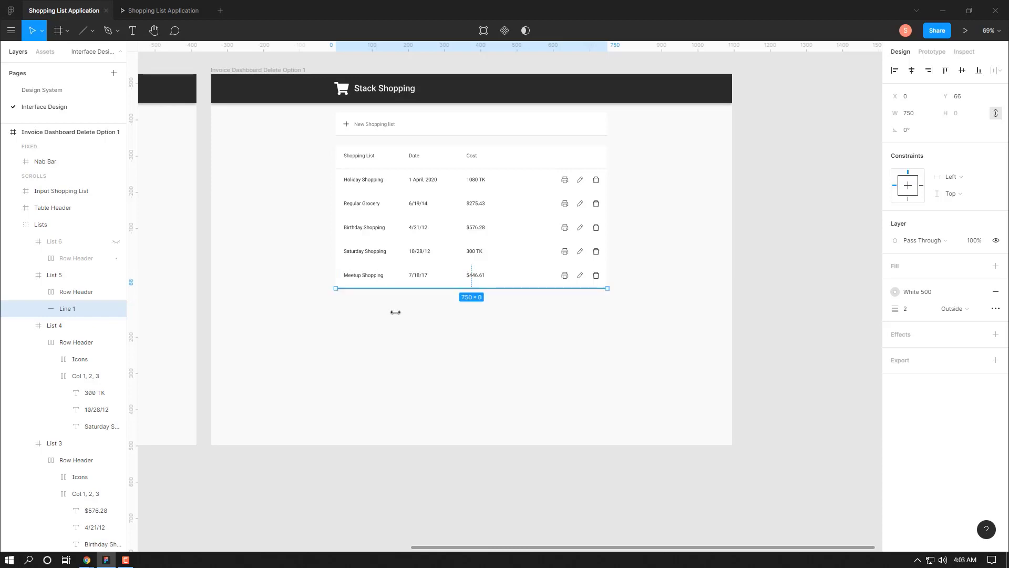
Collapse the row layers and check the result in the prototype preview
click(25, 275)
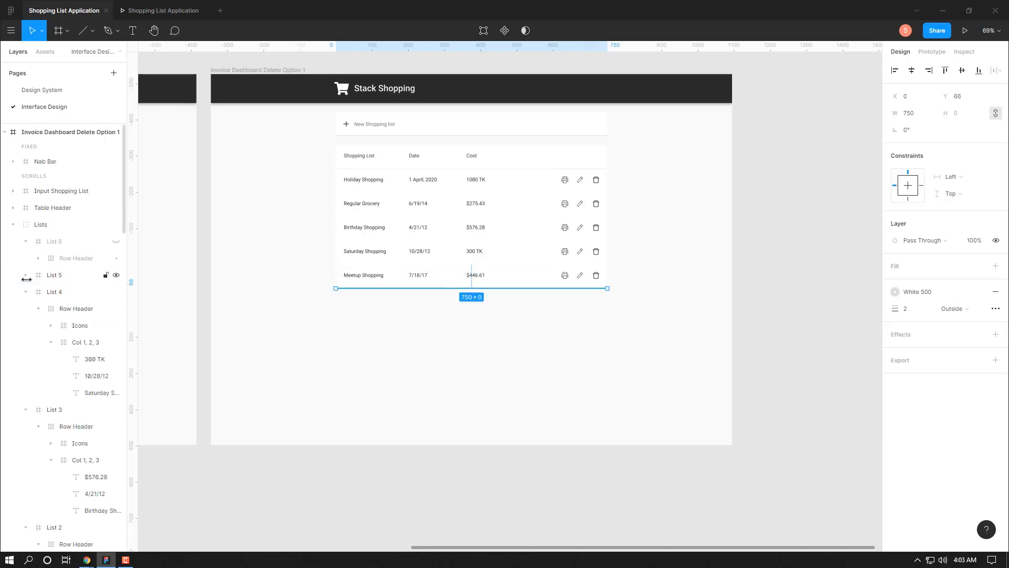
click(13, 224)
click(162, 9)
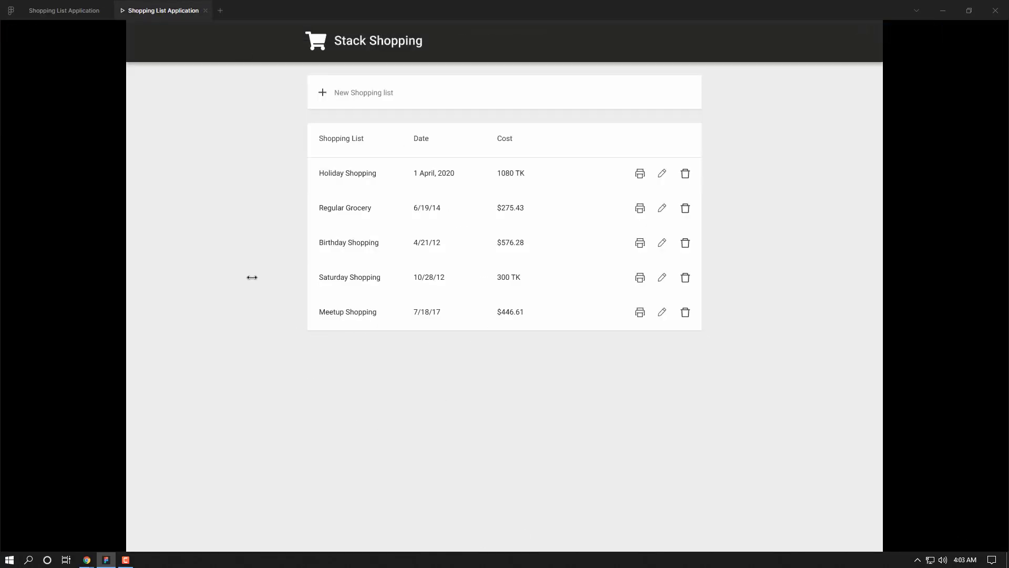
Copy the Invoice Dashboard Delete Option 1 frame with Ctrl+D to make Delete Option 2
click(68, 4)
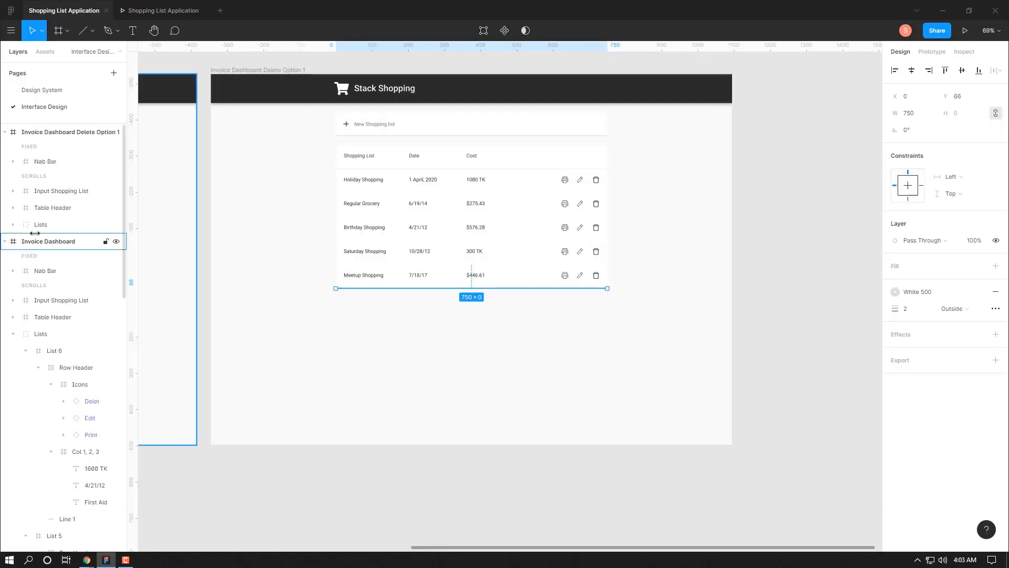
click(4, 132)
click(31, 149)
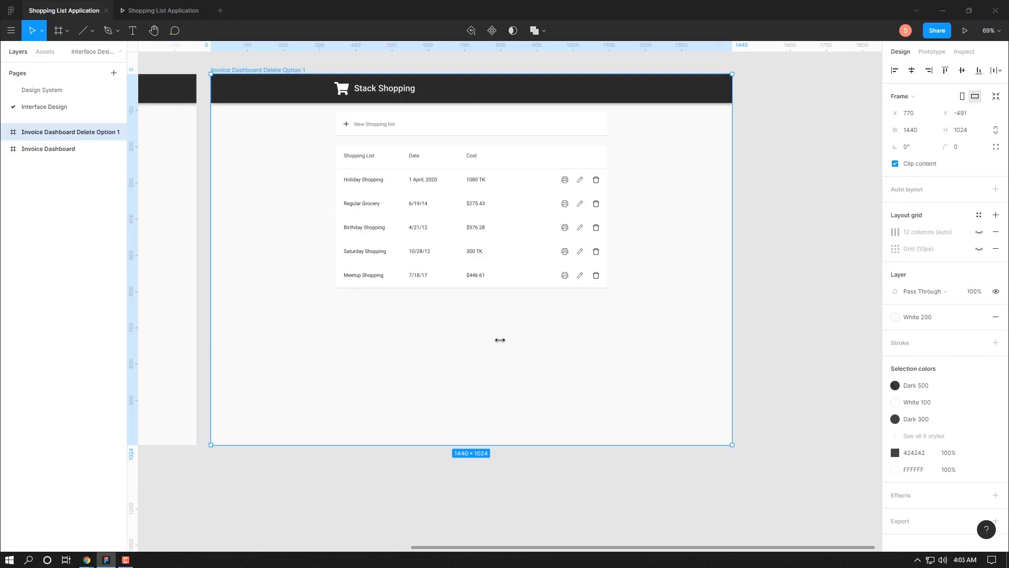
scroll(499, 340, down, 5)
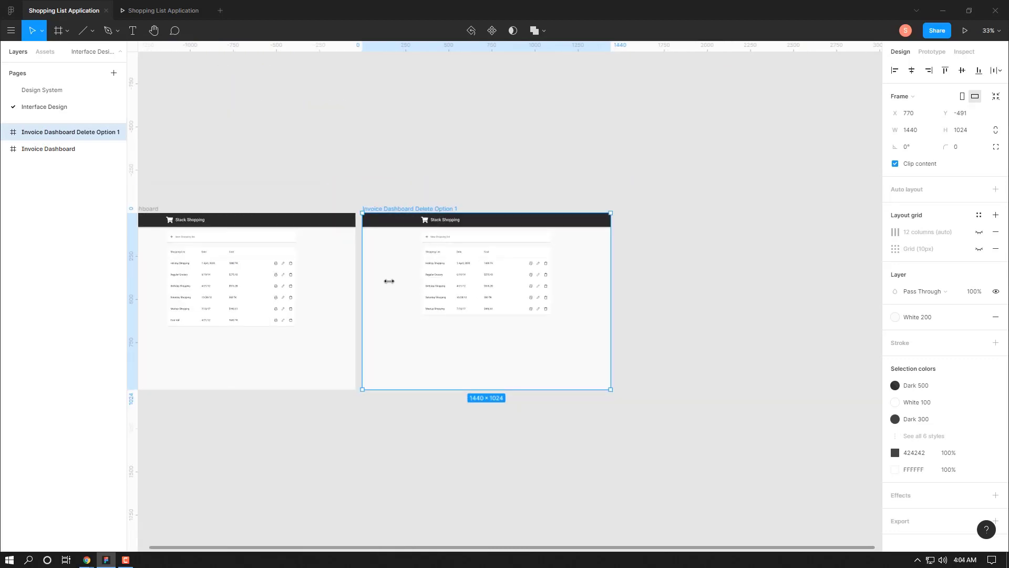
key(ctrl+d)
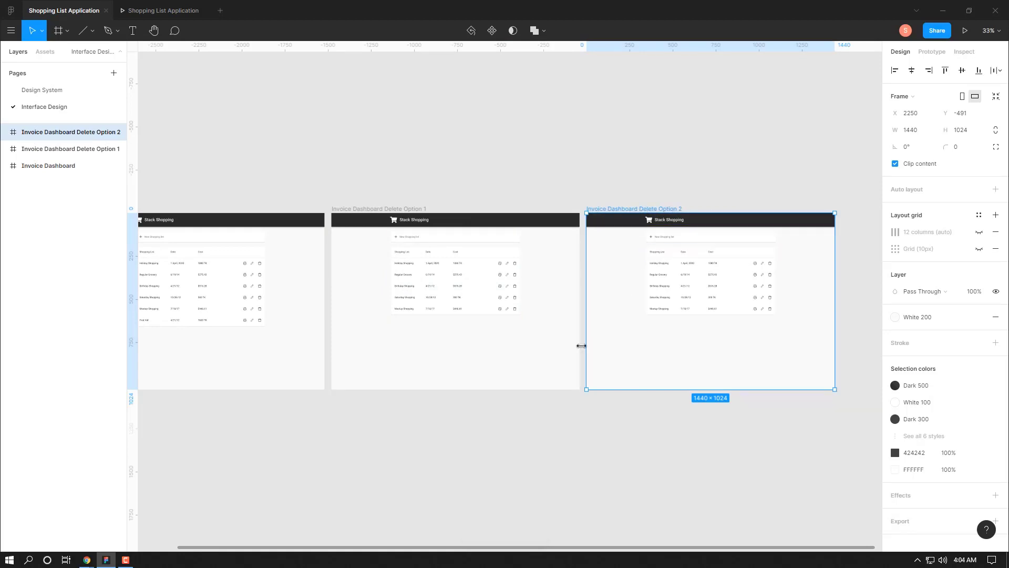
scroll(313, 357, up, 2)
scroll(313, 356, up, 2)
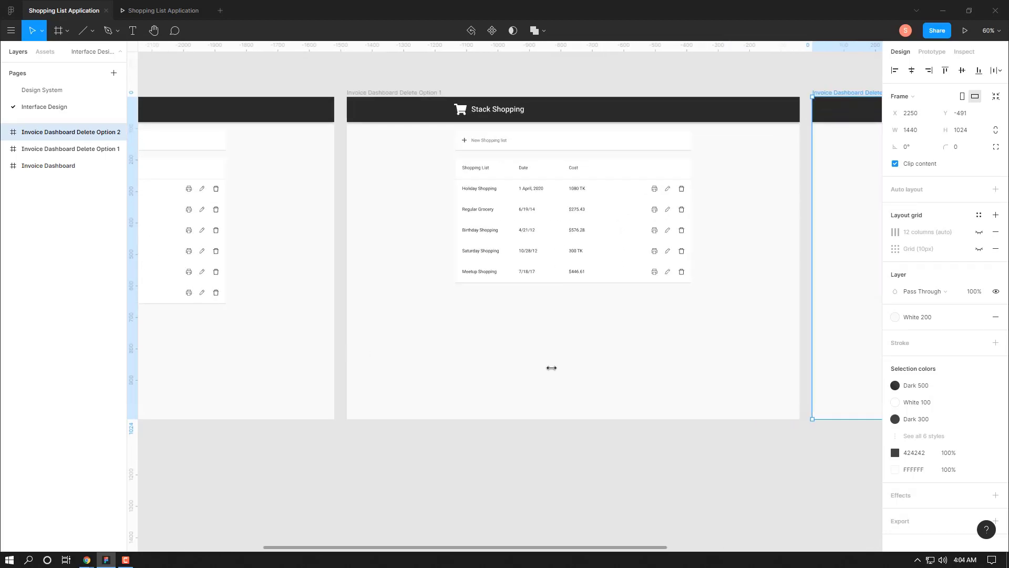
scroll(651, 363, right, 5)
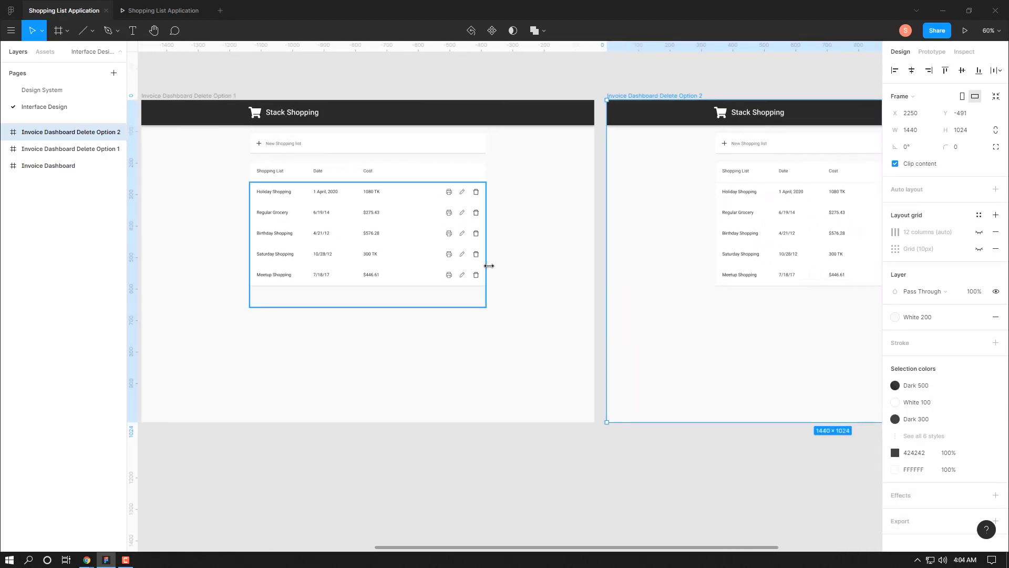
click(182, 11)
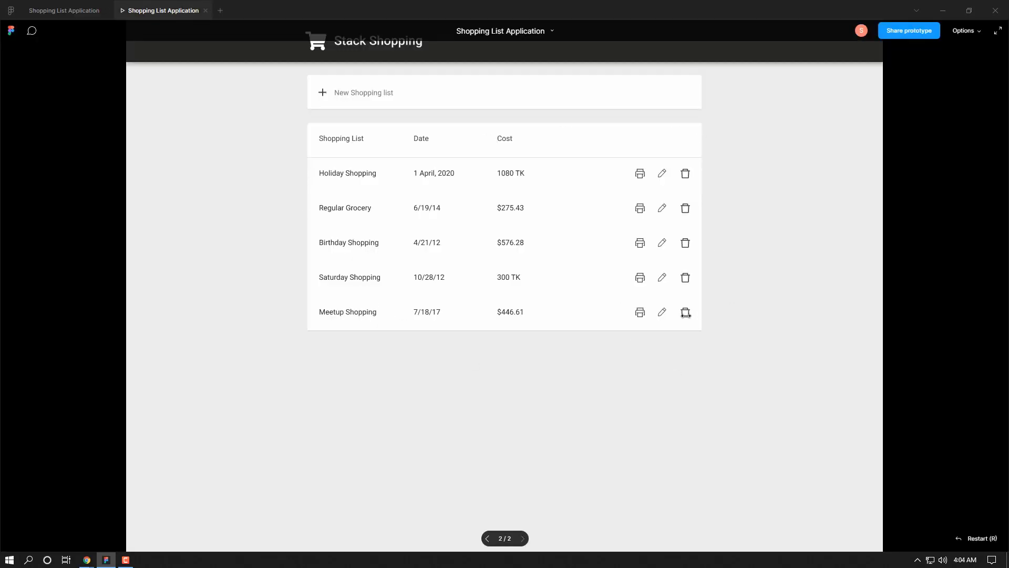
click(84, 16)
scroll(440, 295, up, 2)
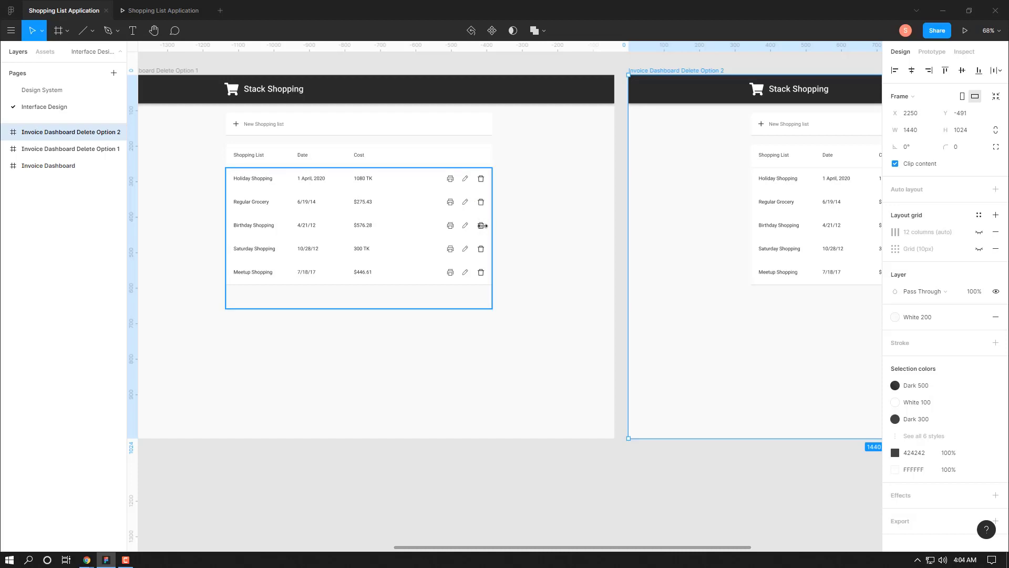
Select the Delet icon inside the Birthday Shopping row's Icons group
double_click(481, 225)
double_click(482, 226)
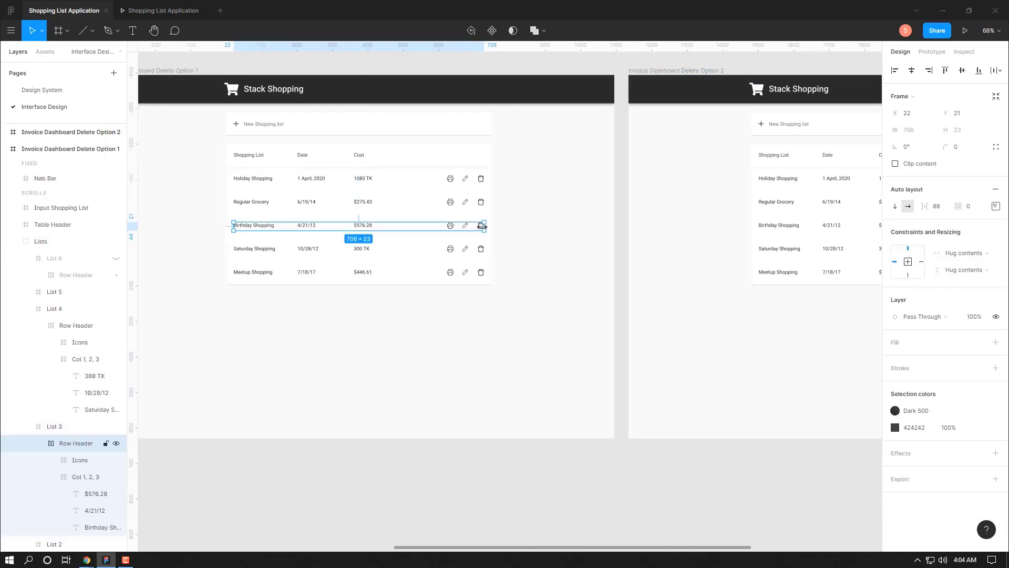
double_click(479, 226)
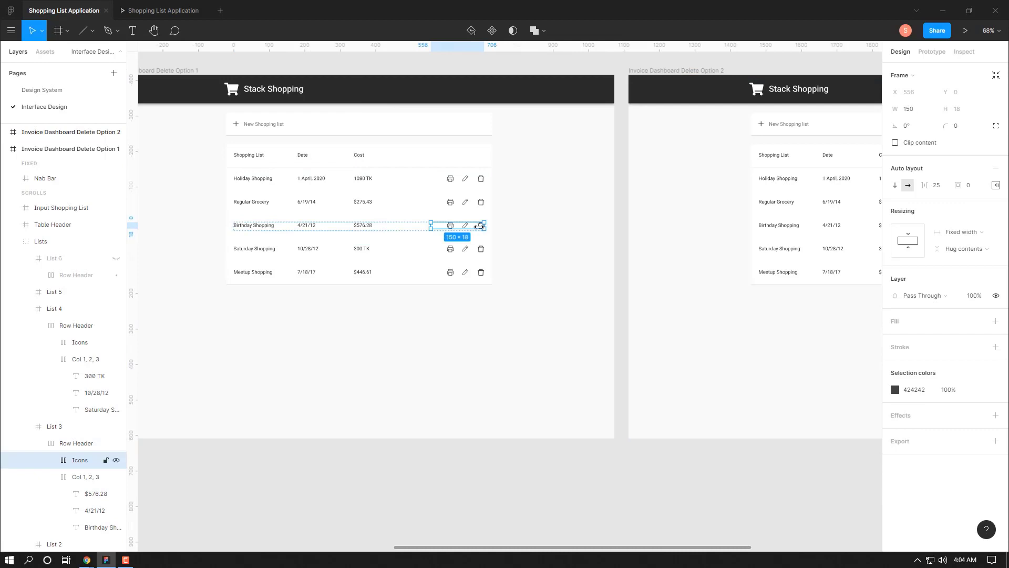
double_click(479, 226)
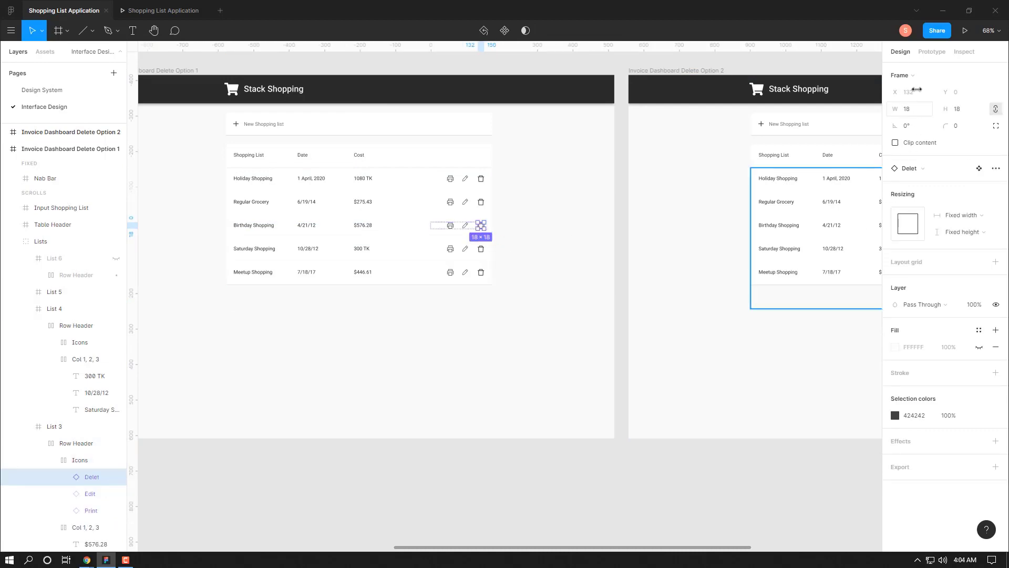
Link the icon on click to Invoice Dashboard Delete Option 2, preserving scroll position
click(932, 52)
click(912, 77)
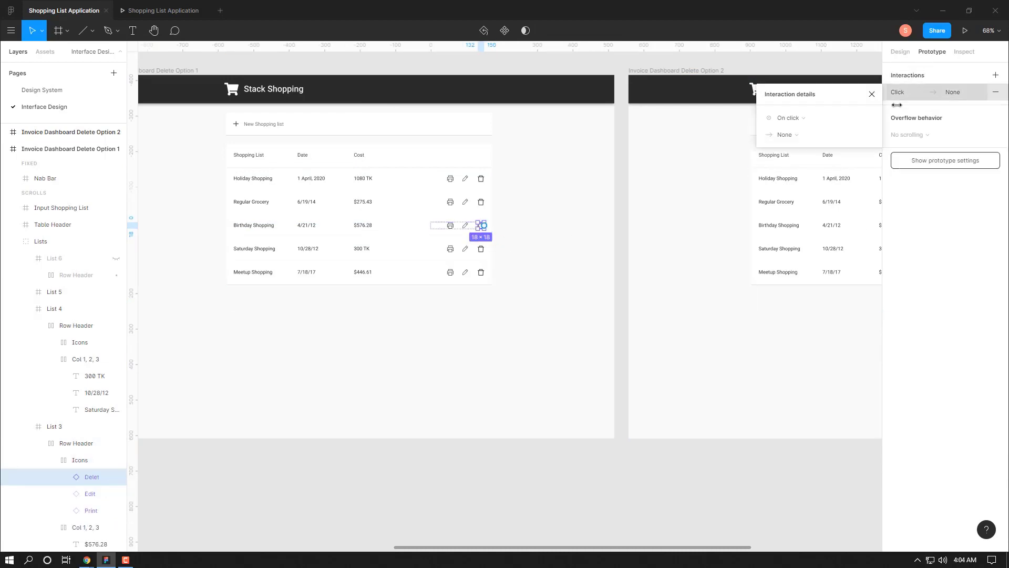
click(788, 135)
click(794, 155)
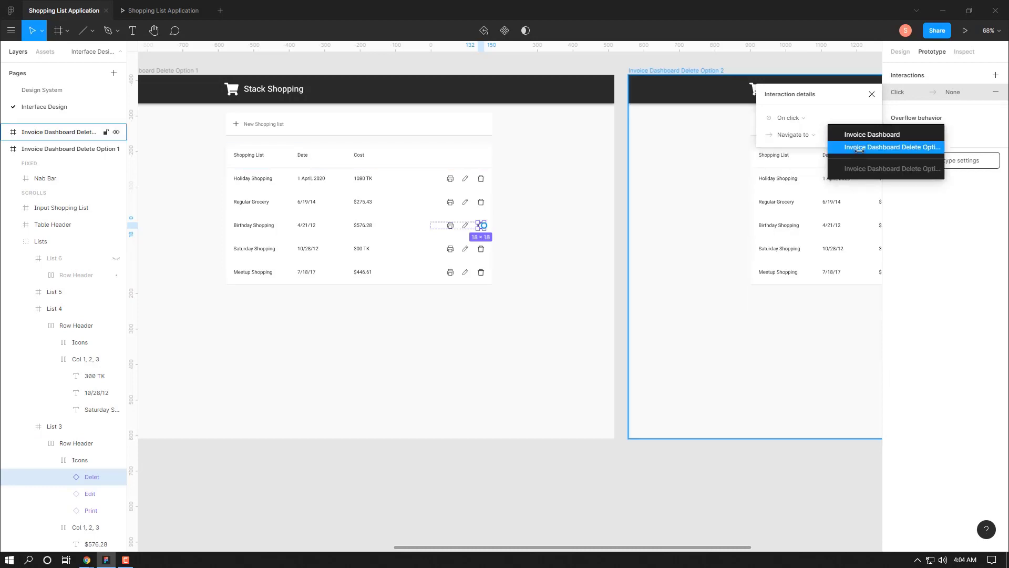
click(859, 148)
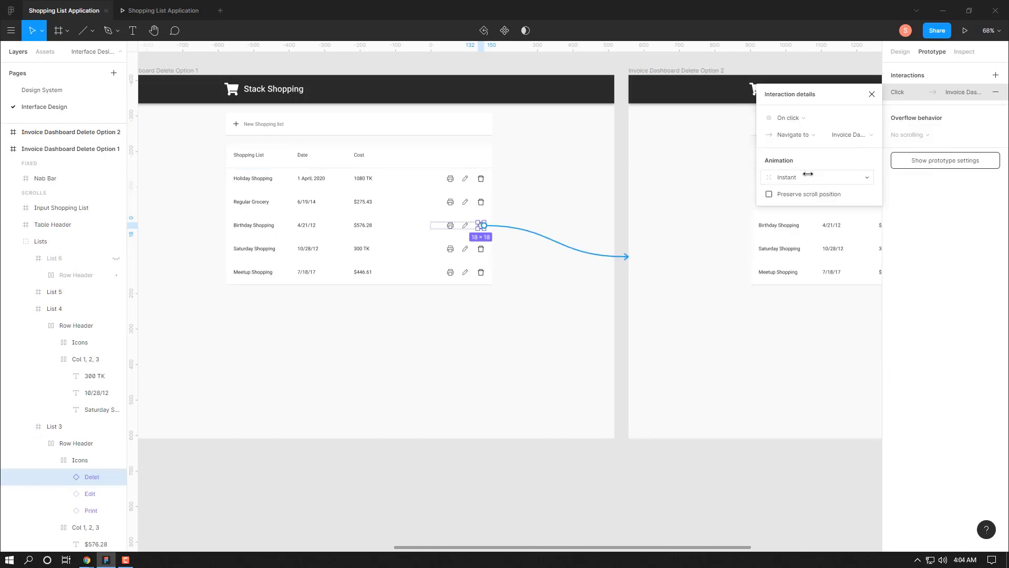
click(793, 195)
click(870, 94)
mouse_move(741, 345)
mouse_down()
mouse_move(516, 356)
mouse_move(716, 361)
mouse_move(392, 362)
mouse_up()
Hide the Birthday Shopping row (List 3) in the Delete Option 2 frame
click(443, 244)
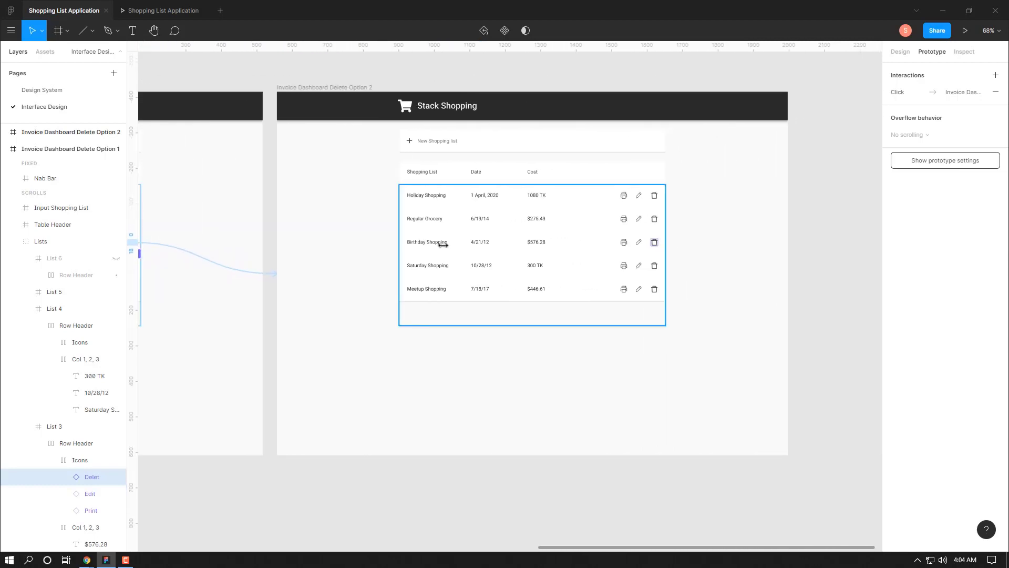
click(443, 244)
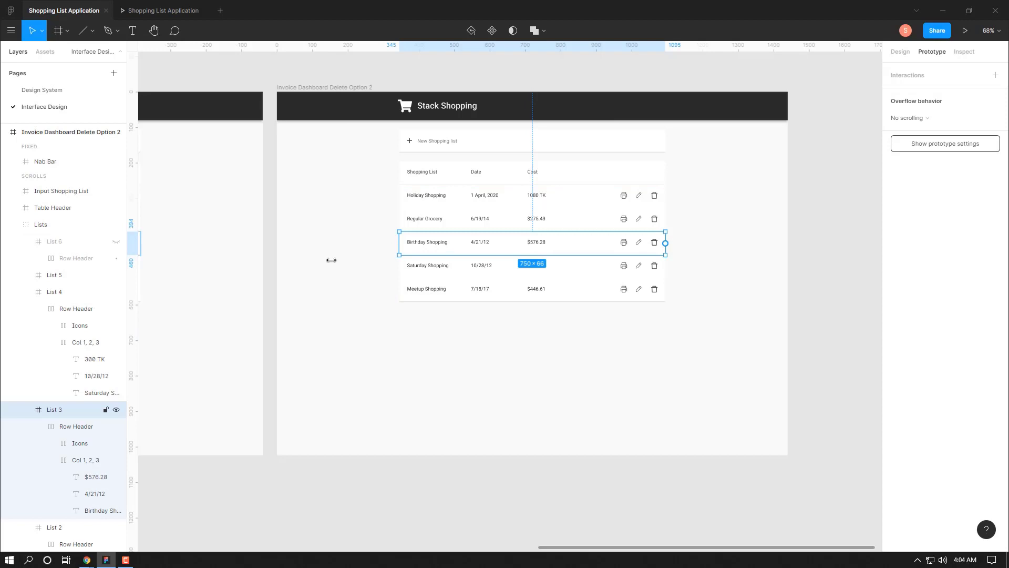
click(116, 410)
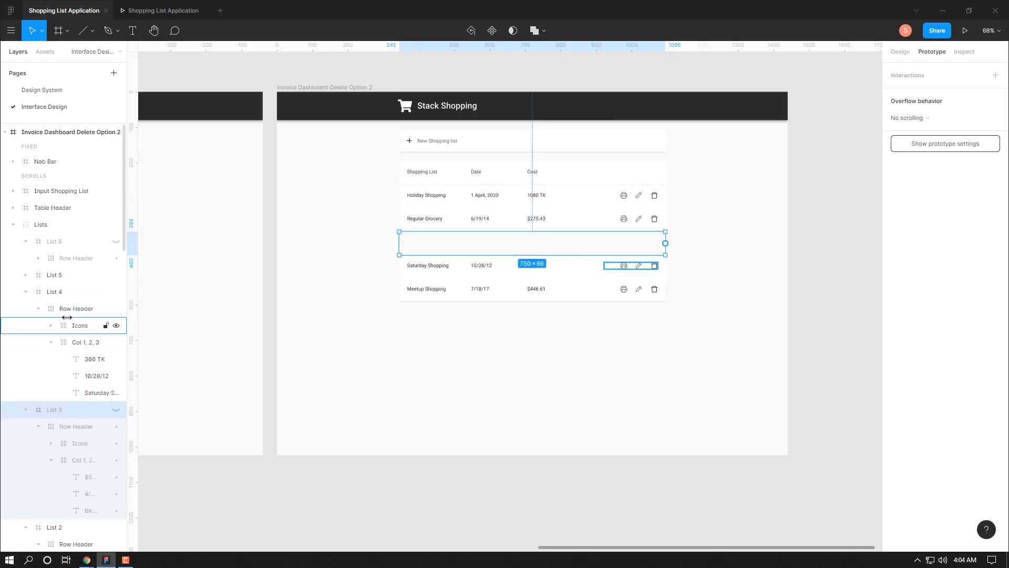
click(25, 292)
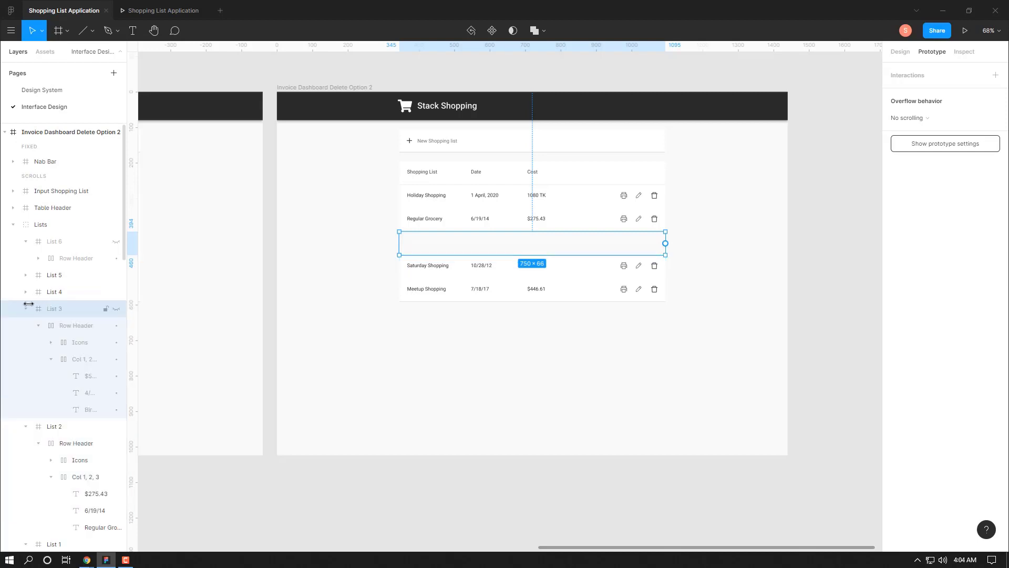
click(25, 308)
click(26, 342)
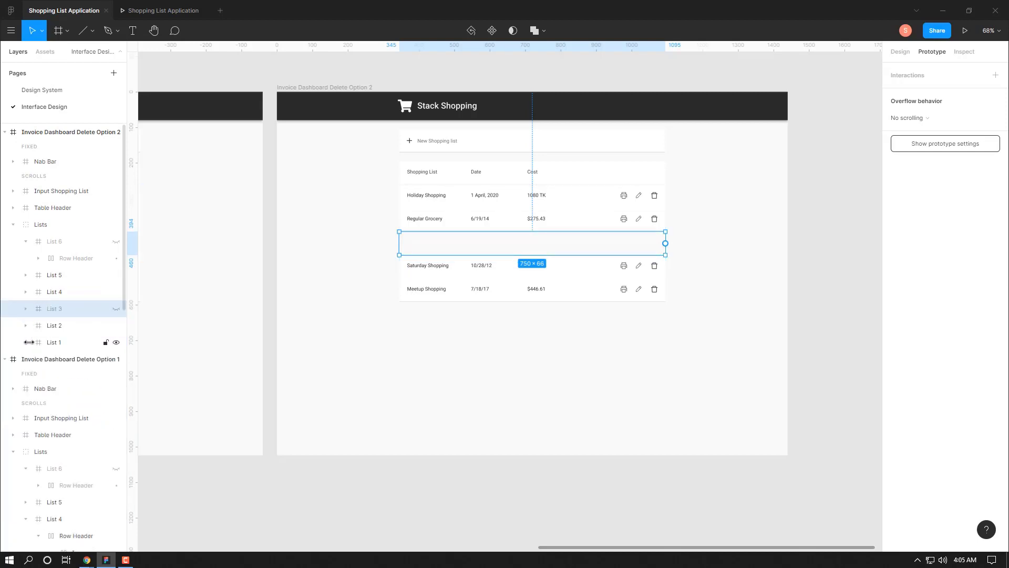
Nudge the Saturday and Meetup Shopping rows up to close the gap, then preview
click(54, 342)
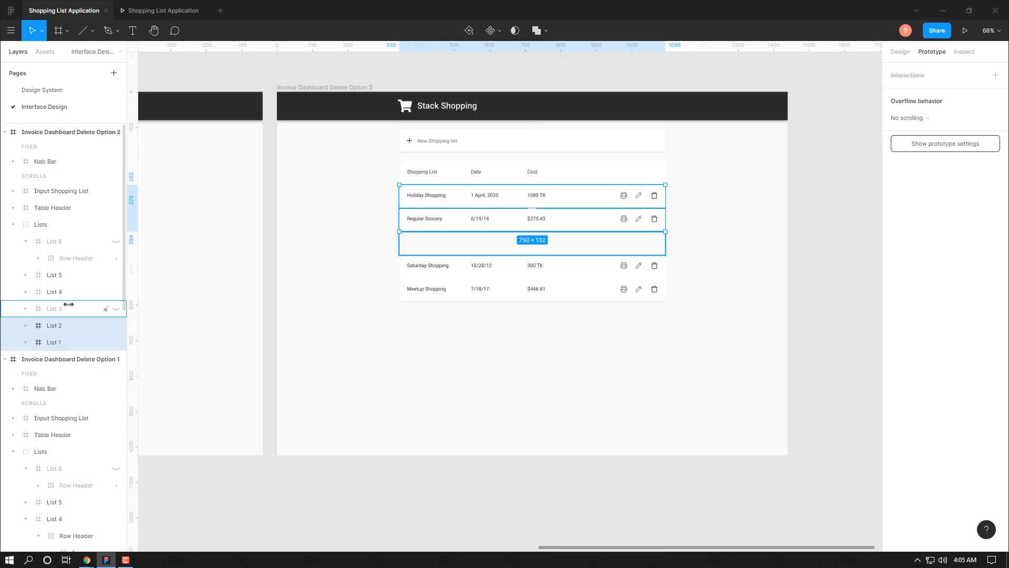
click(54, 292)
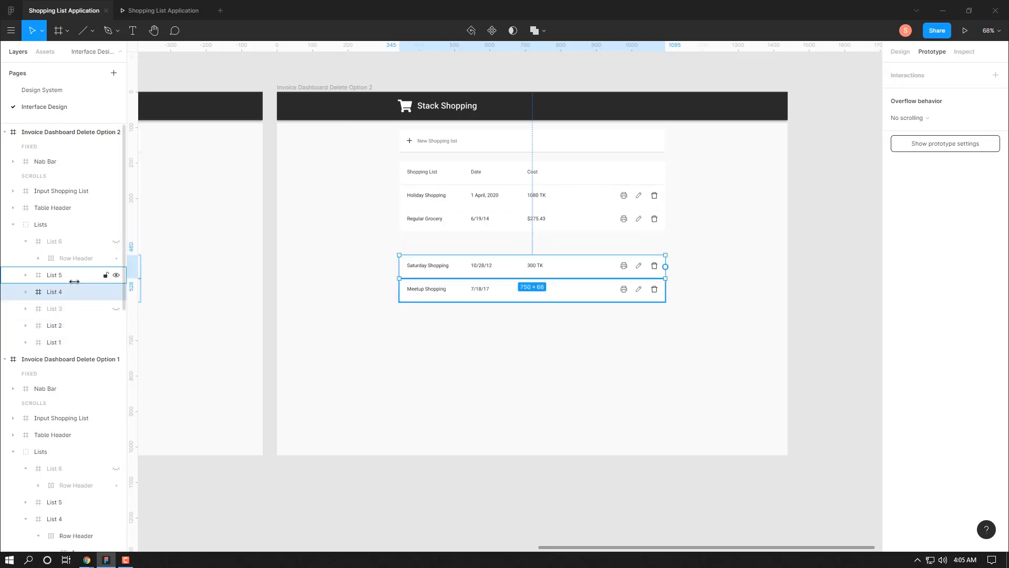
shift+click(76, 276)
mouse_move(76, 277)
mouse_down()
mouse_move(62, 244)
mouse_move(71, 276)
mouse_up()
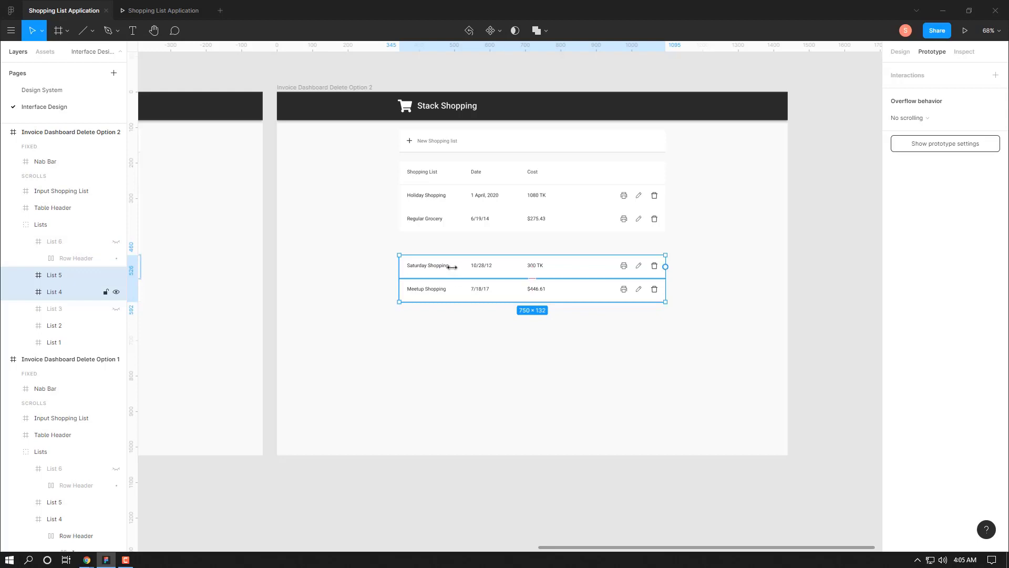
key(Up)
key(Up)
key(Up)
key(Up)
key(Up)
key(Up)
key(Up)
key(Up)
key(Up)
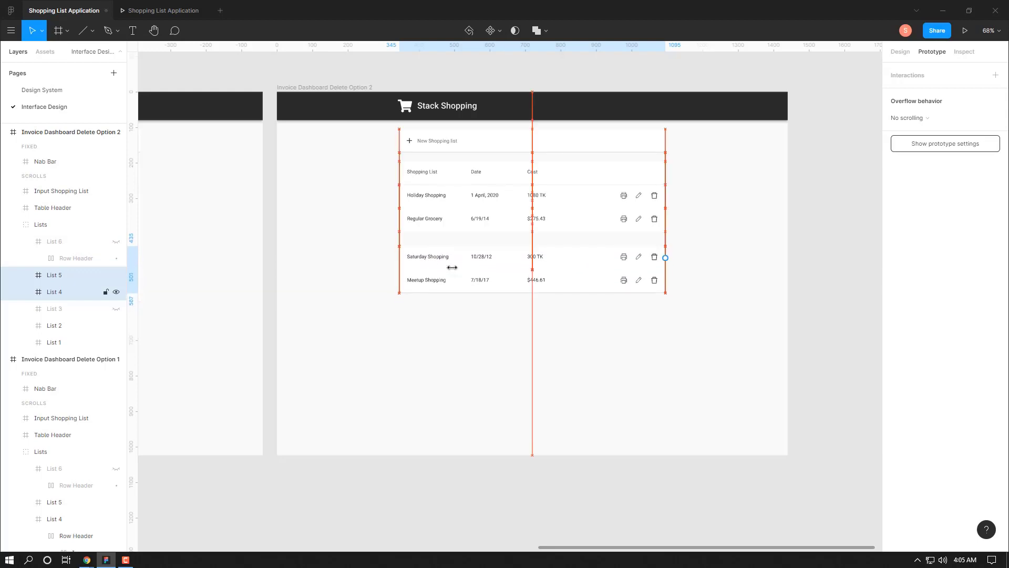
key(Up)
key(Up)
key(Up)
key(Up)
key(Up)
key(Up)
key(Up)
key(Up)
key(Up)
key(Up)
key(Up)
key(Up)
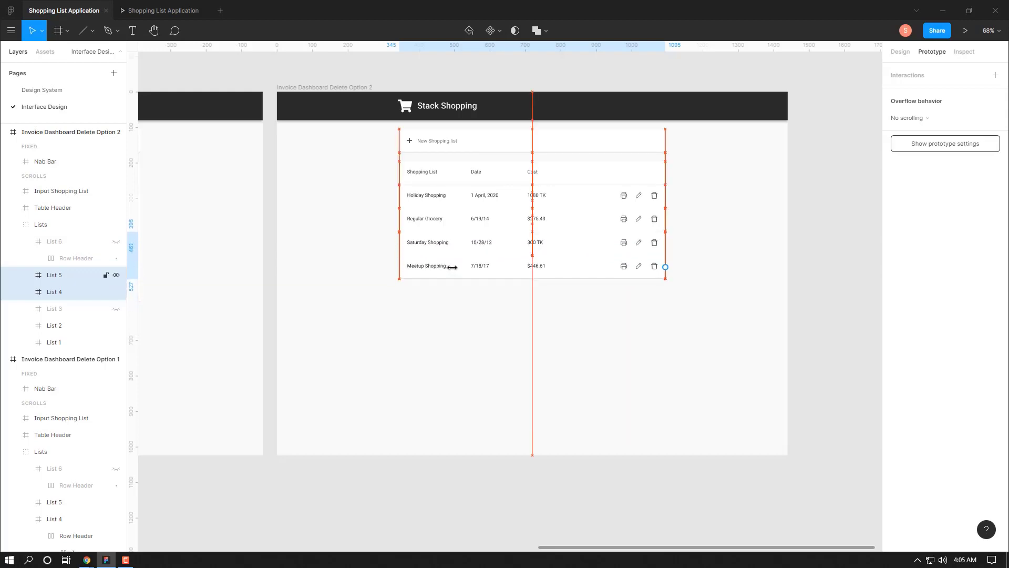
key(Up)
key(Up)
key(Up)
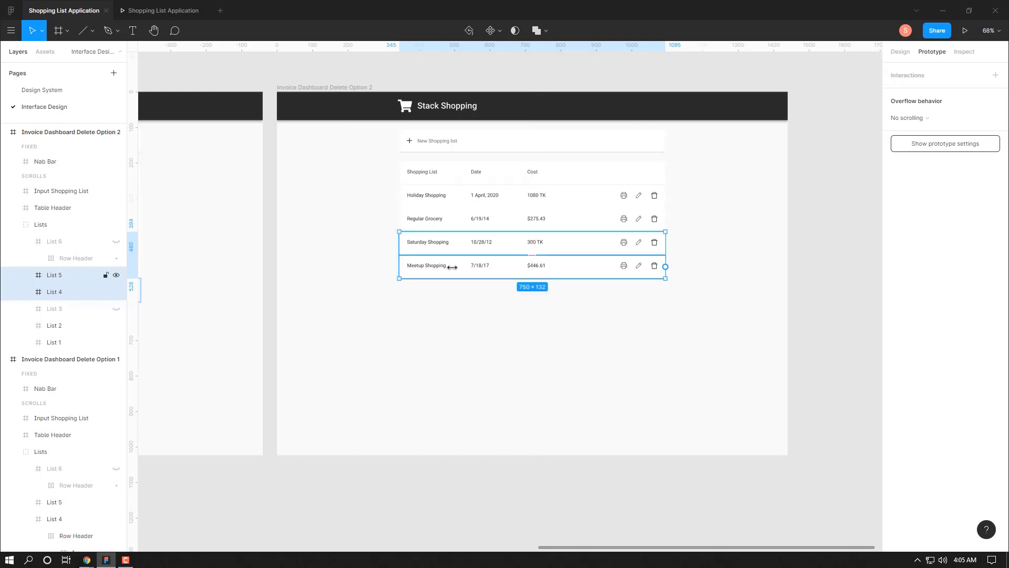
click(169, 9)
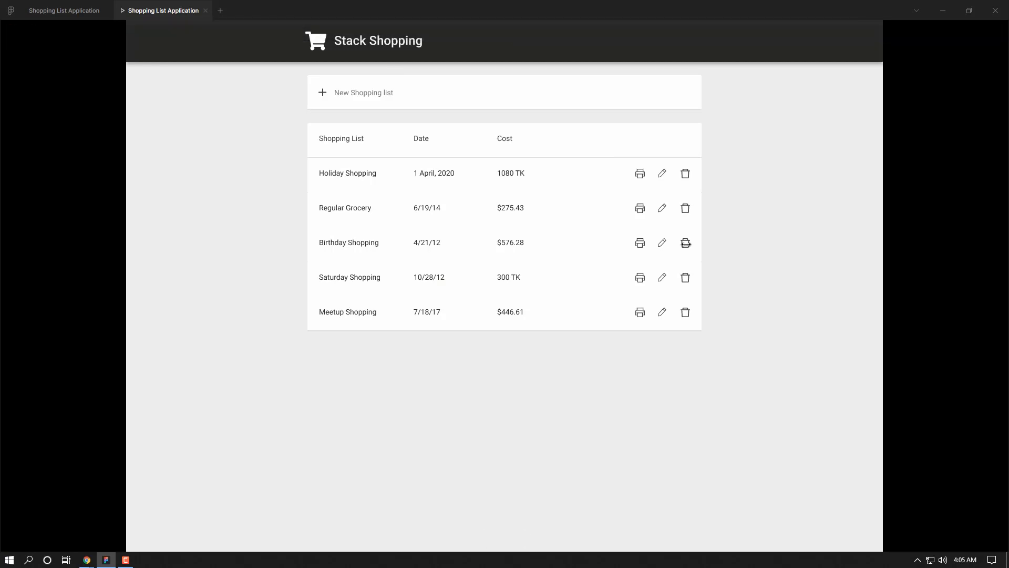
Click the Birthday Shopping row's trash icon in the prototype preview
click(686, 243)
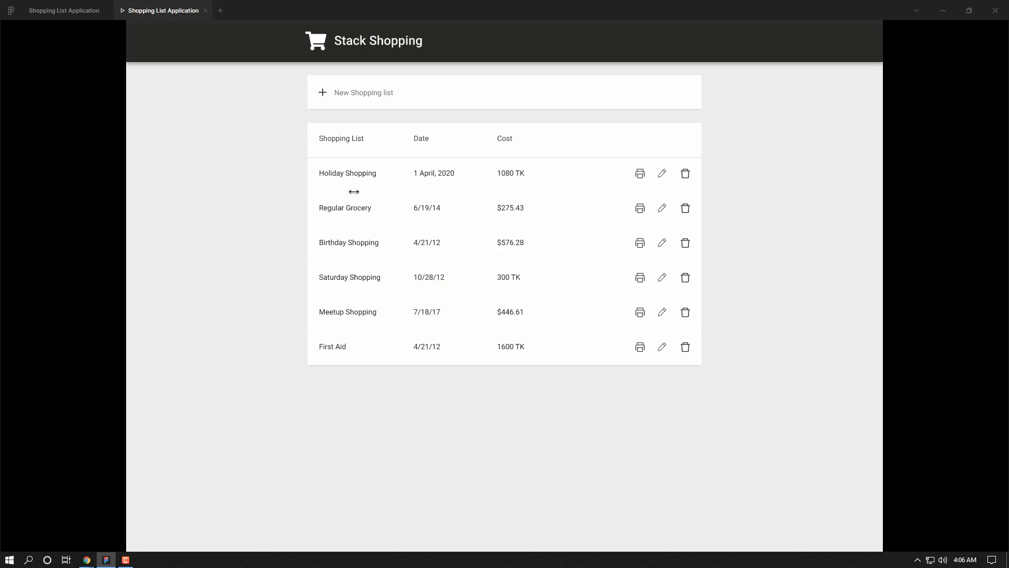
key(alt+Tab)
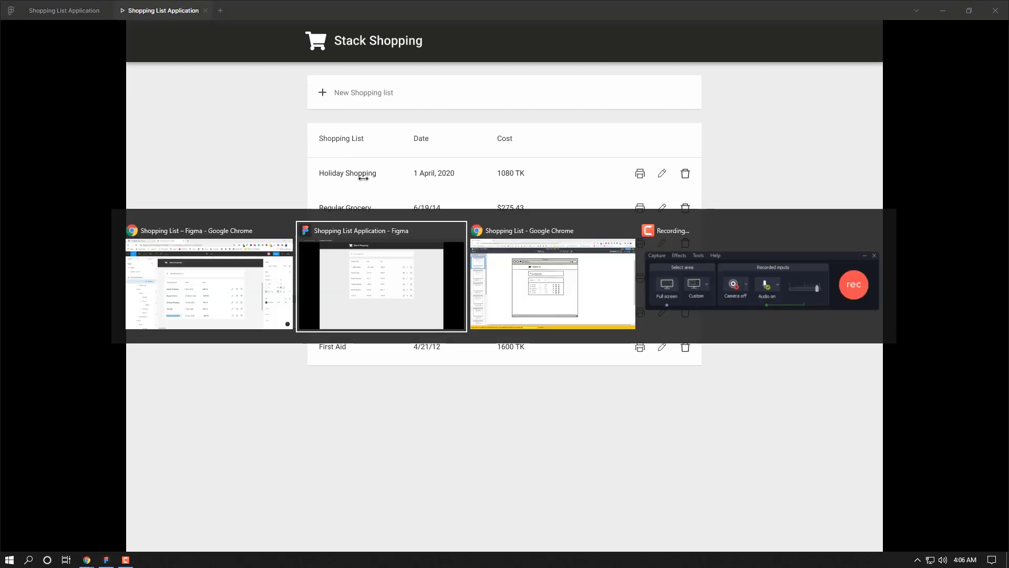
key(Tab)
scroll(50, 350, down, 5)
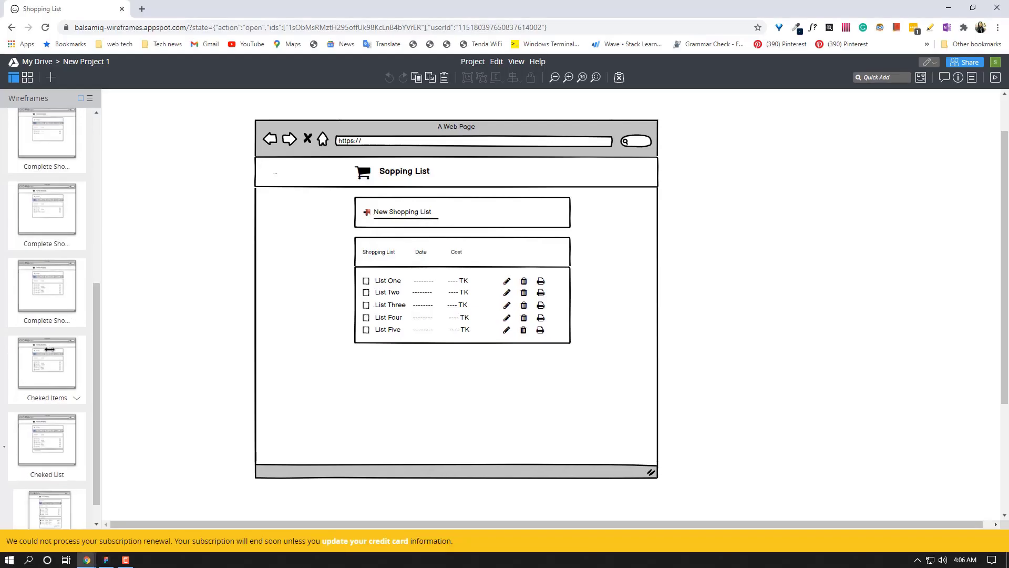
scroll(50, 350, down, 5)
click(48, 478)
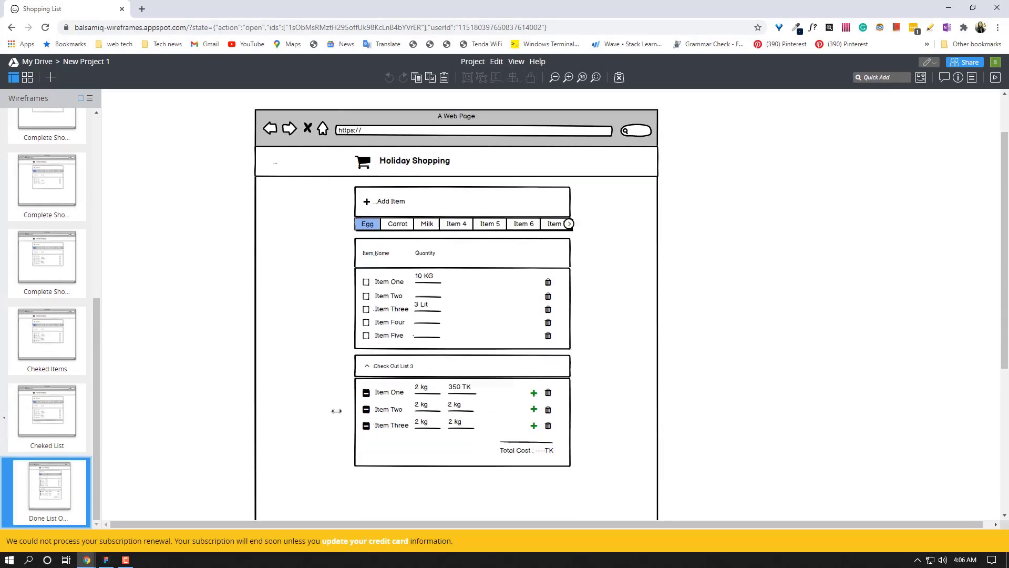
scroll(330, 320, down, 3)
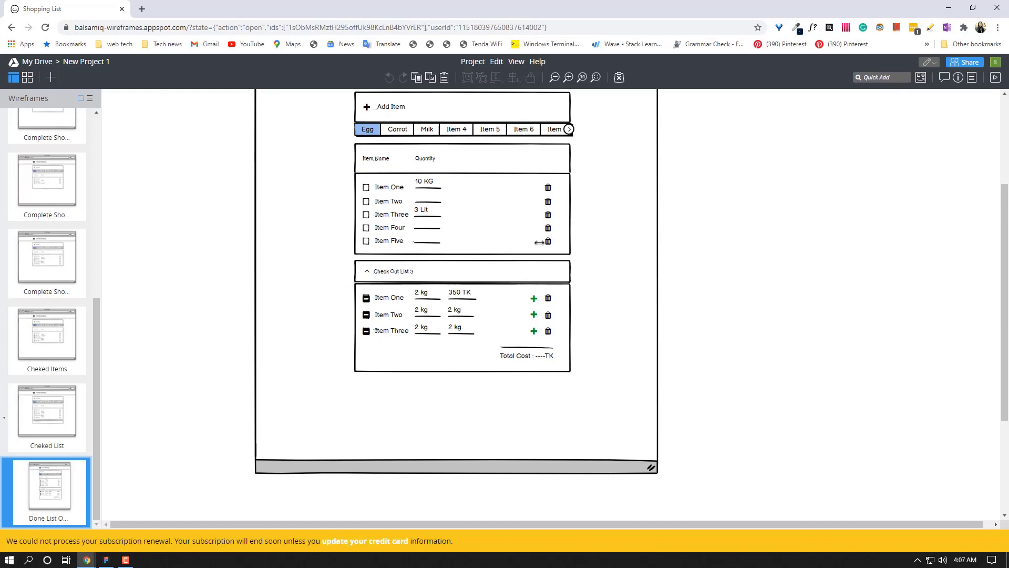
key(alt+Tab)
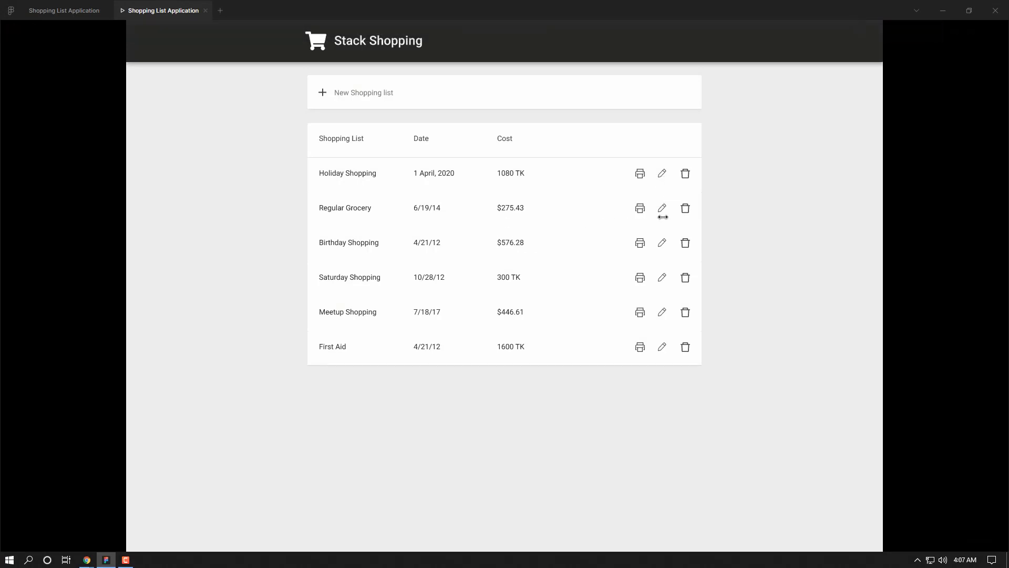
Delete First Aid, then Birthday Shopping, in the preview, and check the three dashboard frames in the editor
click(687, 345)
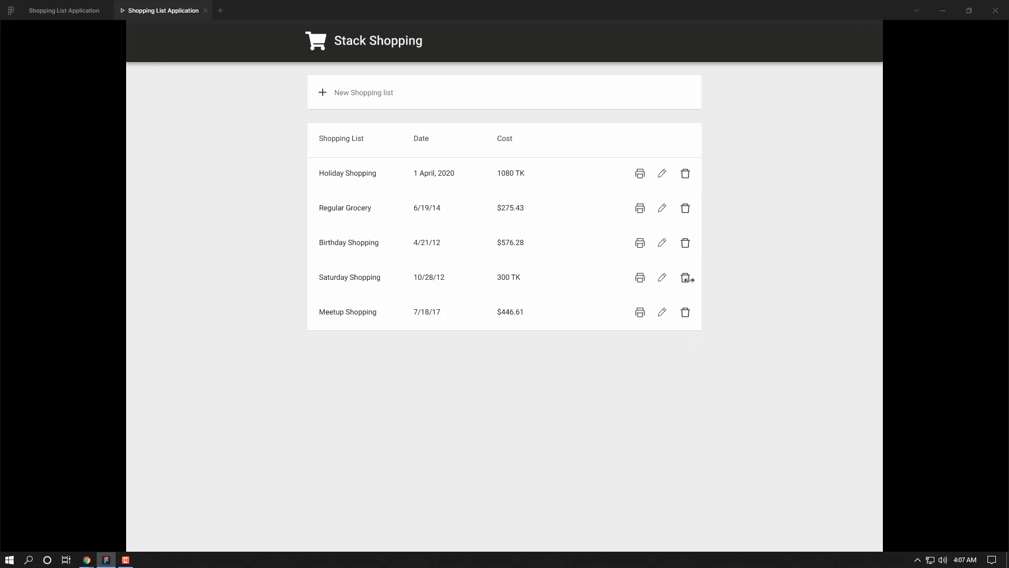
click(685, 242)
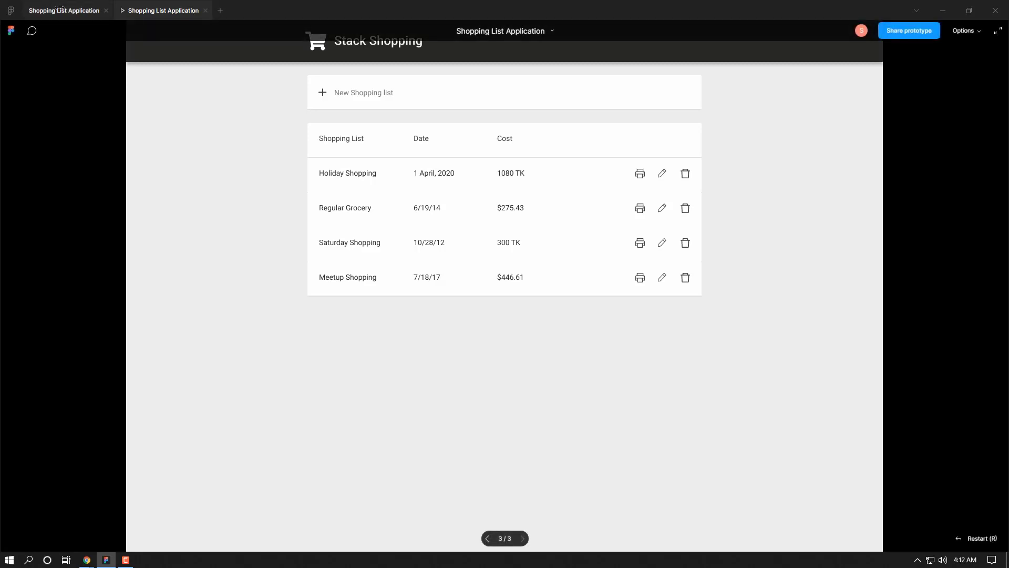
click(59, 10)
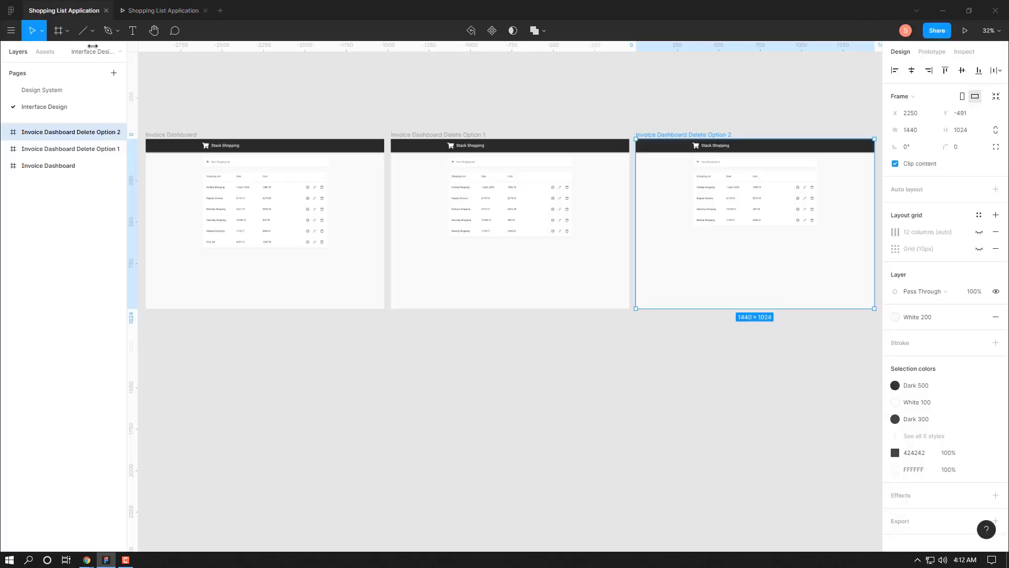
click(160, 11)
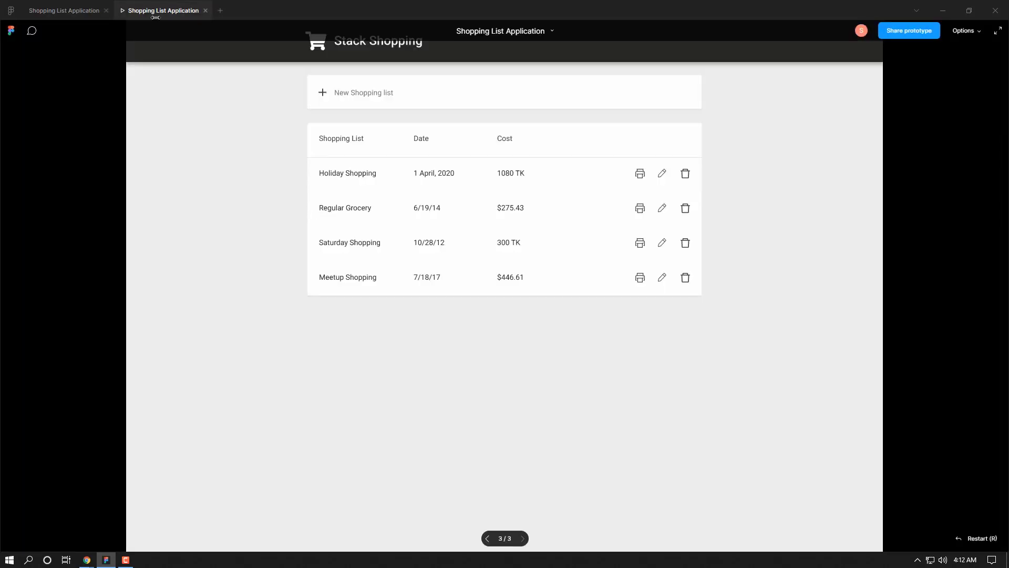